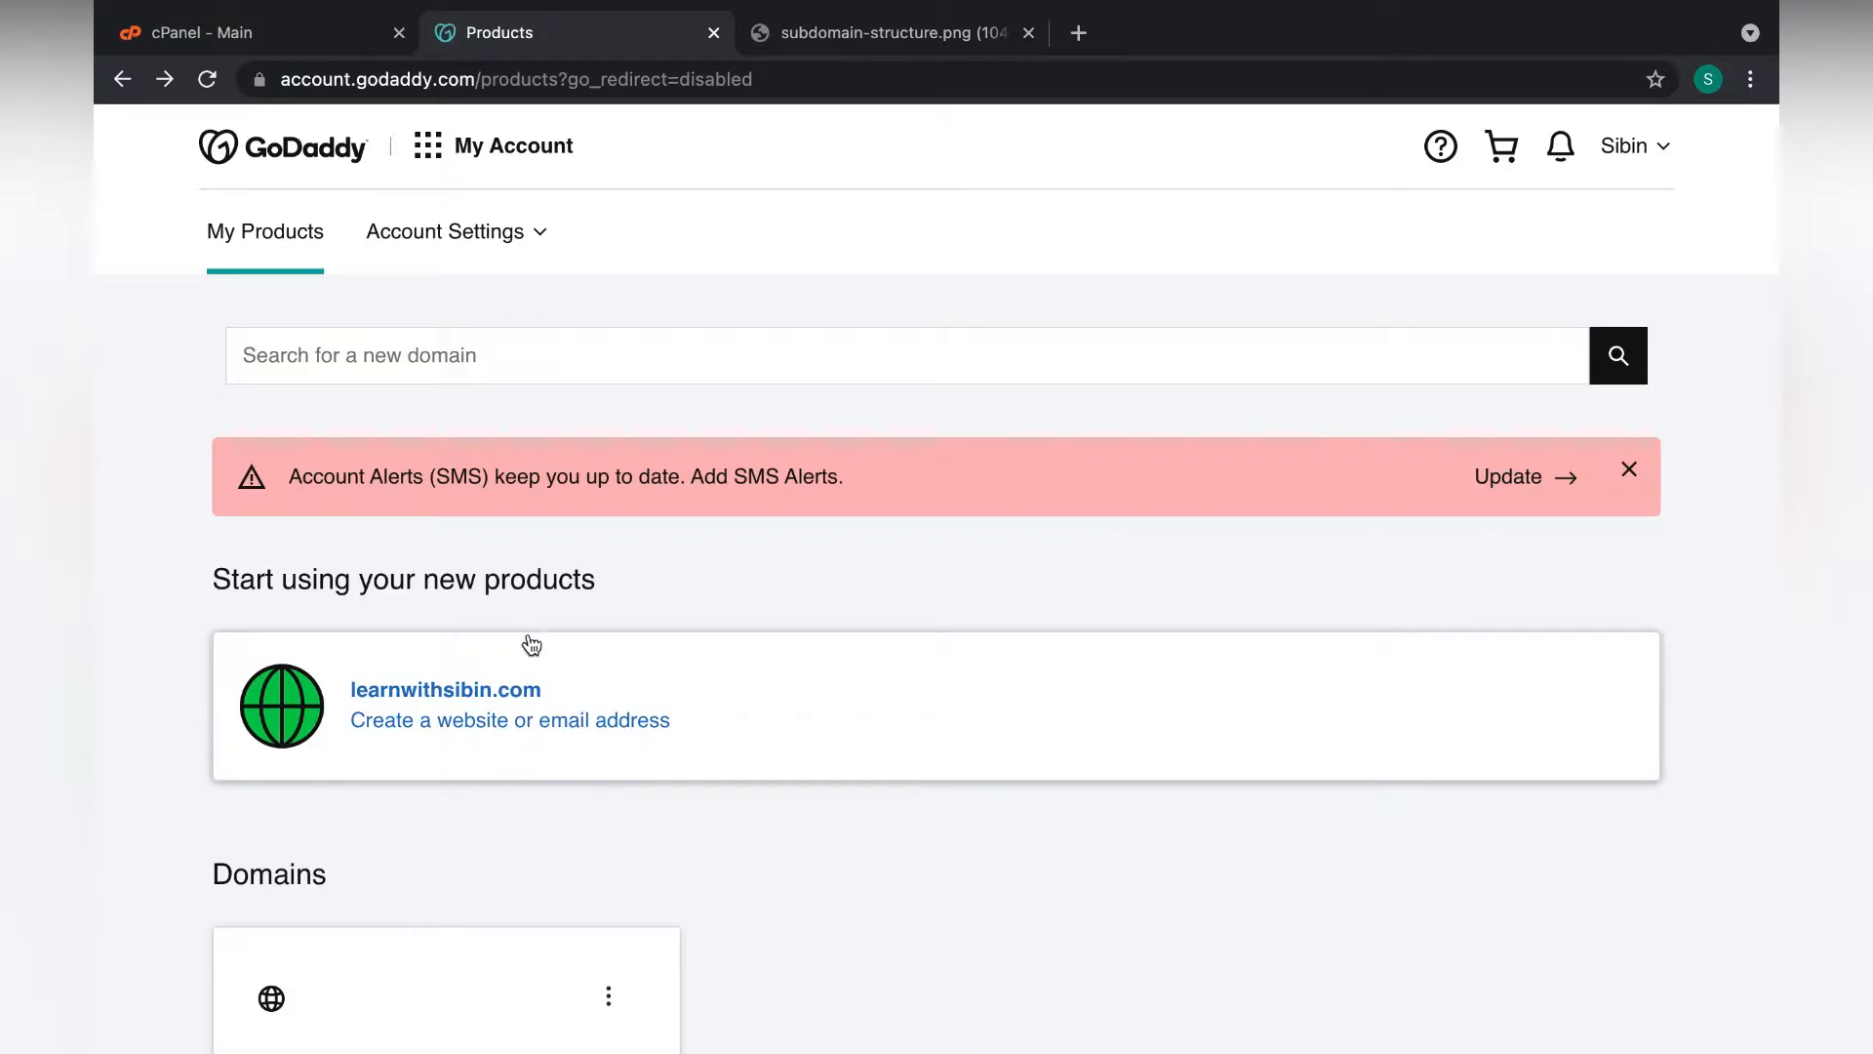
Open DNS management for learnwithsibin.com in GoDaddy, and open the Subdomains page in cPanel
scroll(295, 641, "down", 1)
scroll(295, 641, "down", 3)
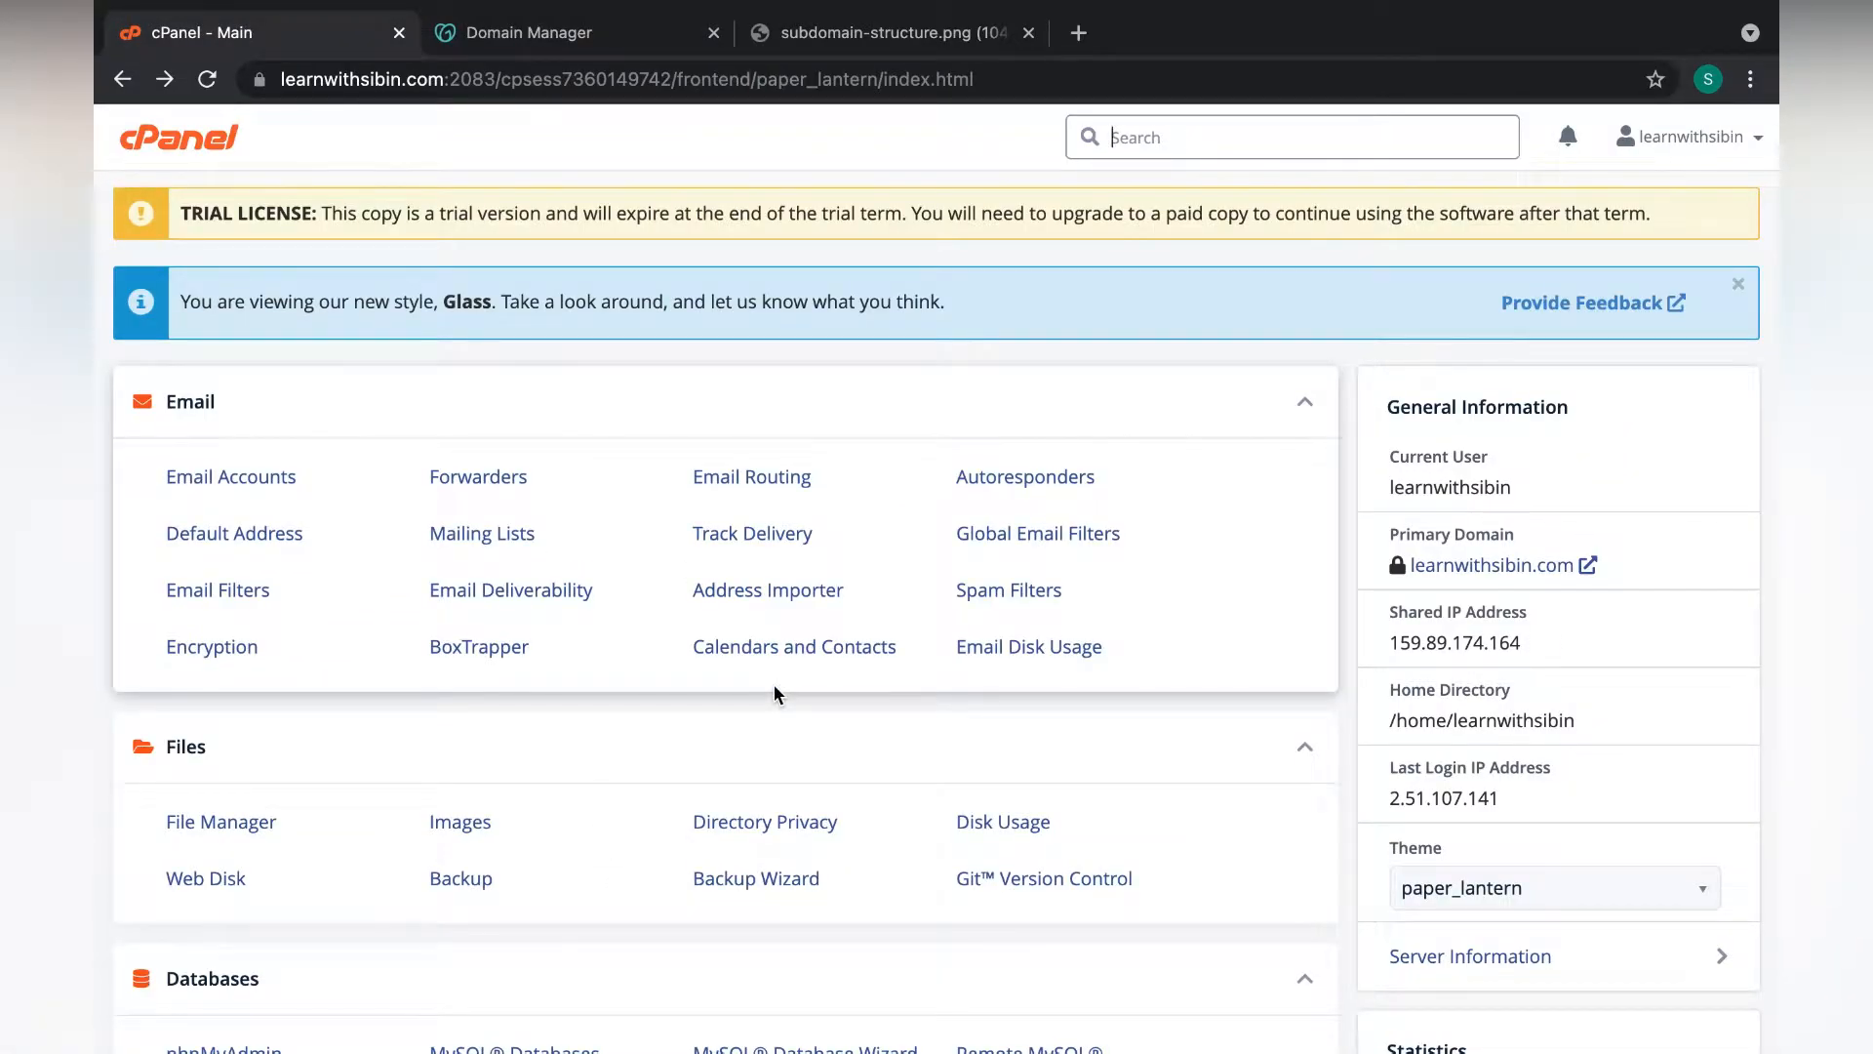
scroll(775, 692, "down", 5)
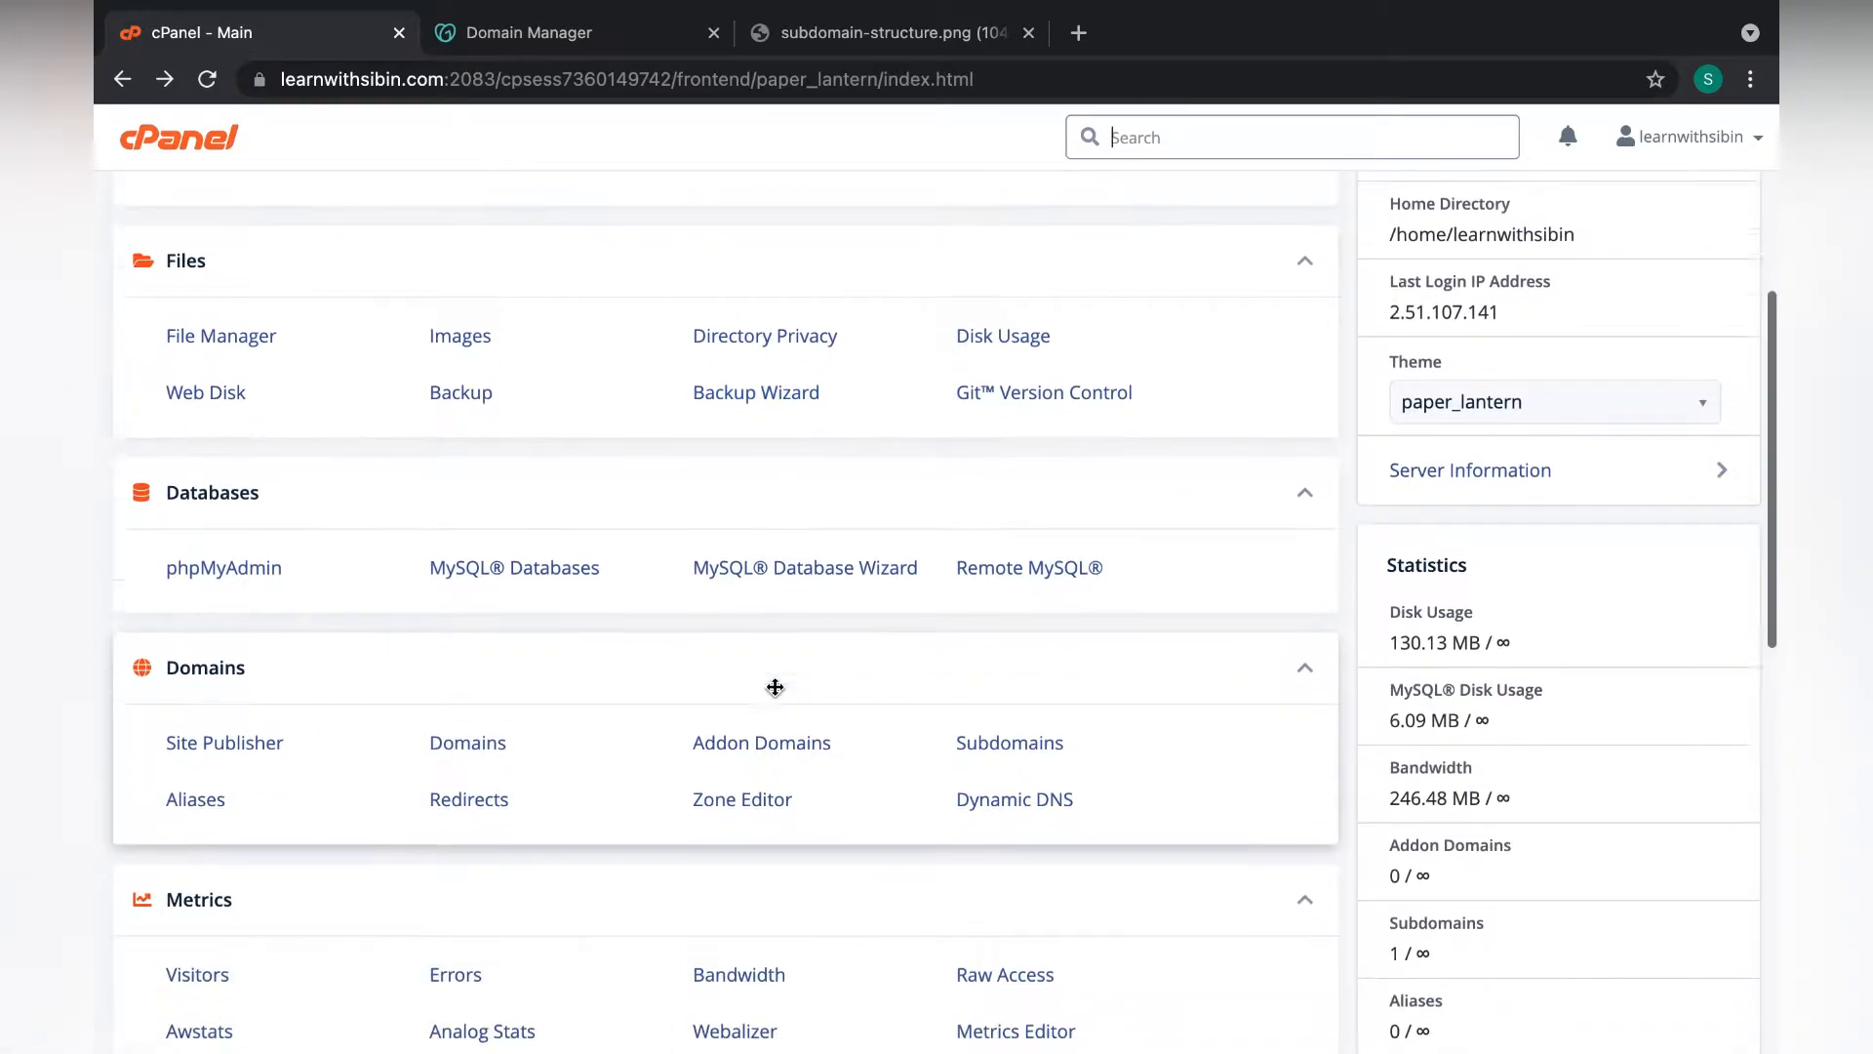
scroll(775, 688, "down", 2)
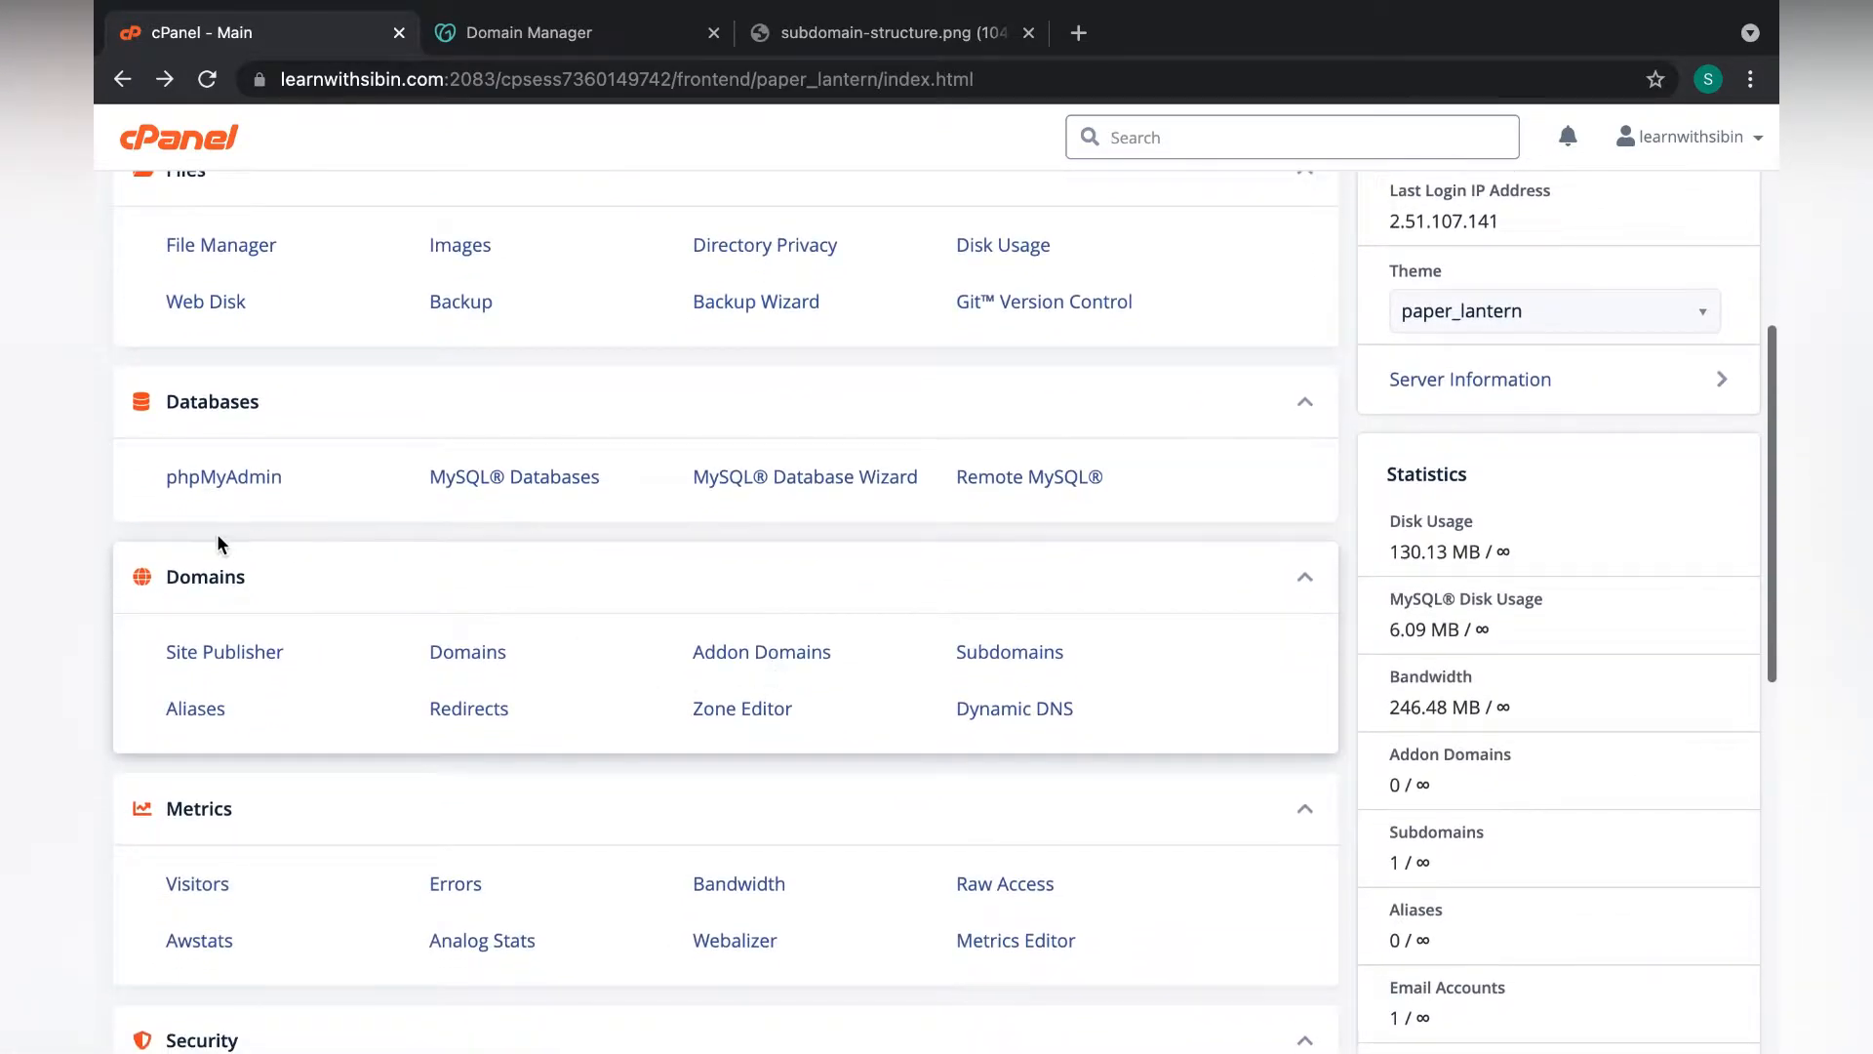
left_click(1010, 668)
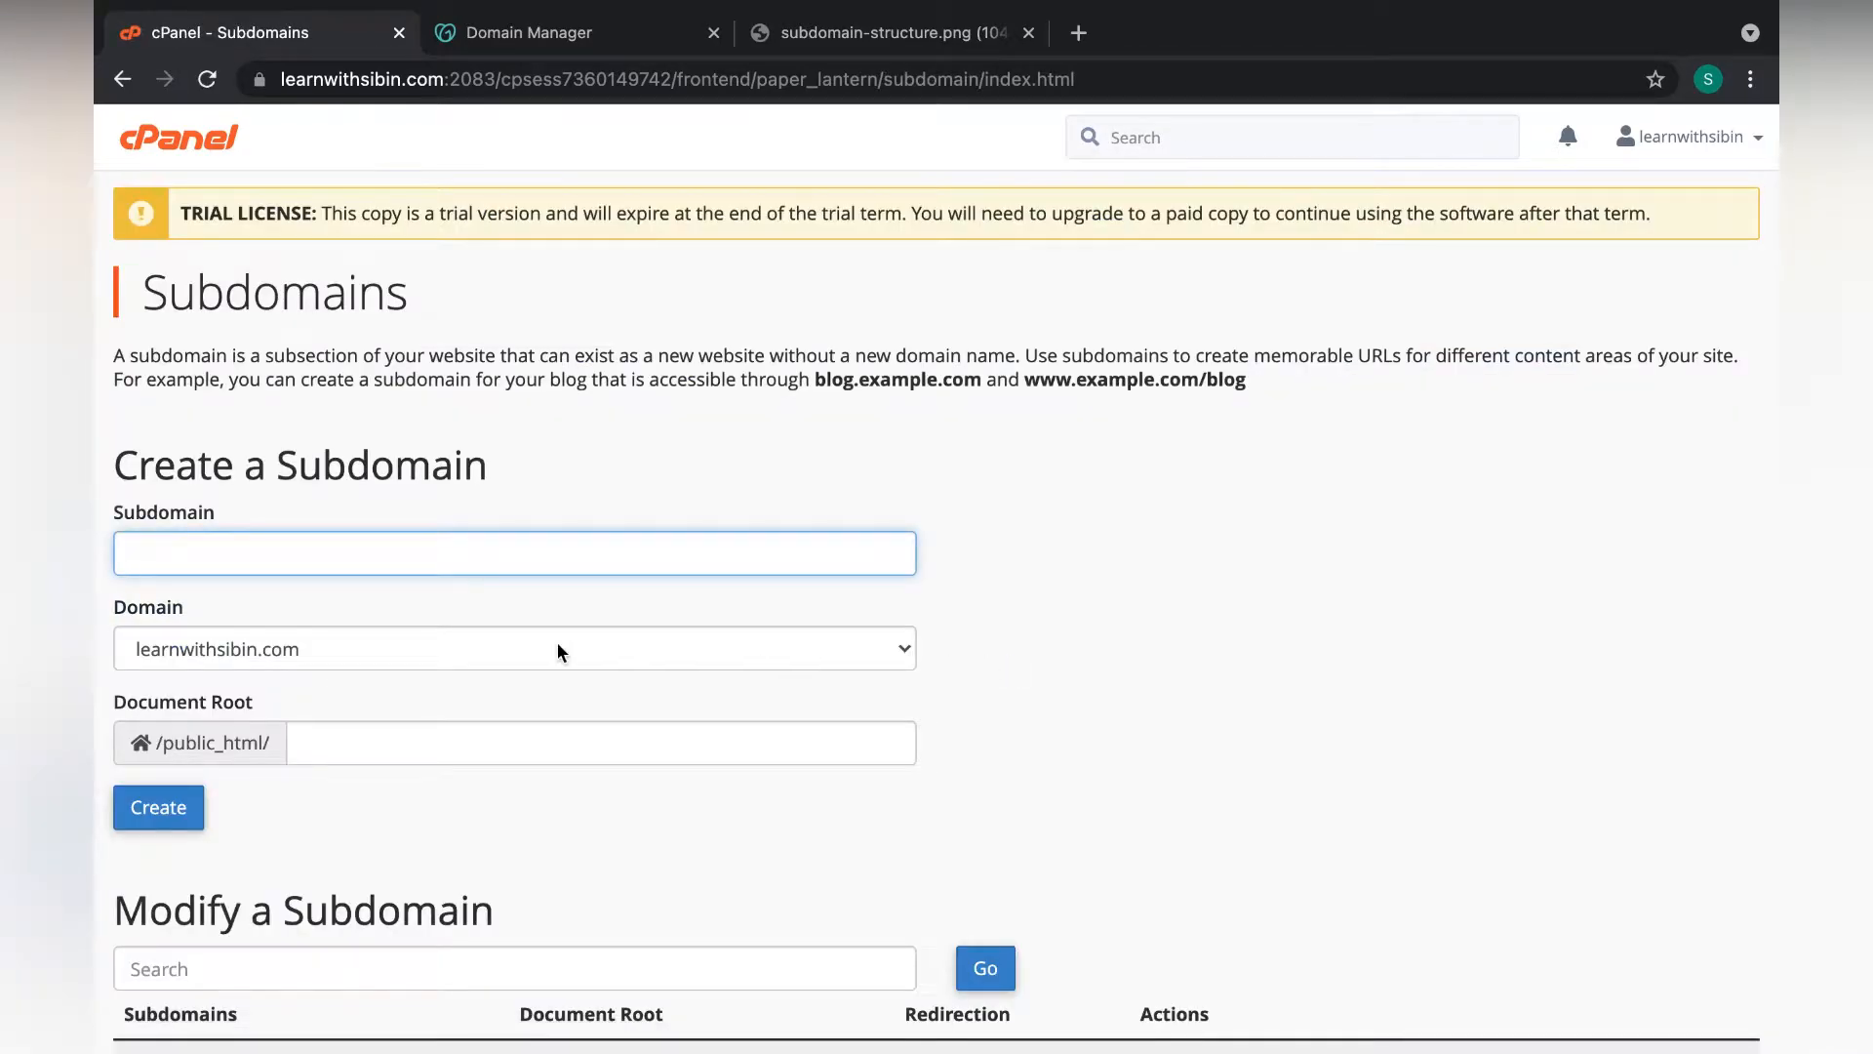
Examine the subdomain creation form and its parent domain choices, keeping learnwithsibin.com selected
scroll(507, 481, "down", 2)
scroll(240, 470, "up", 2)
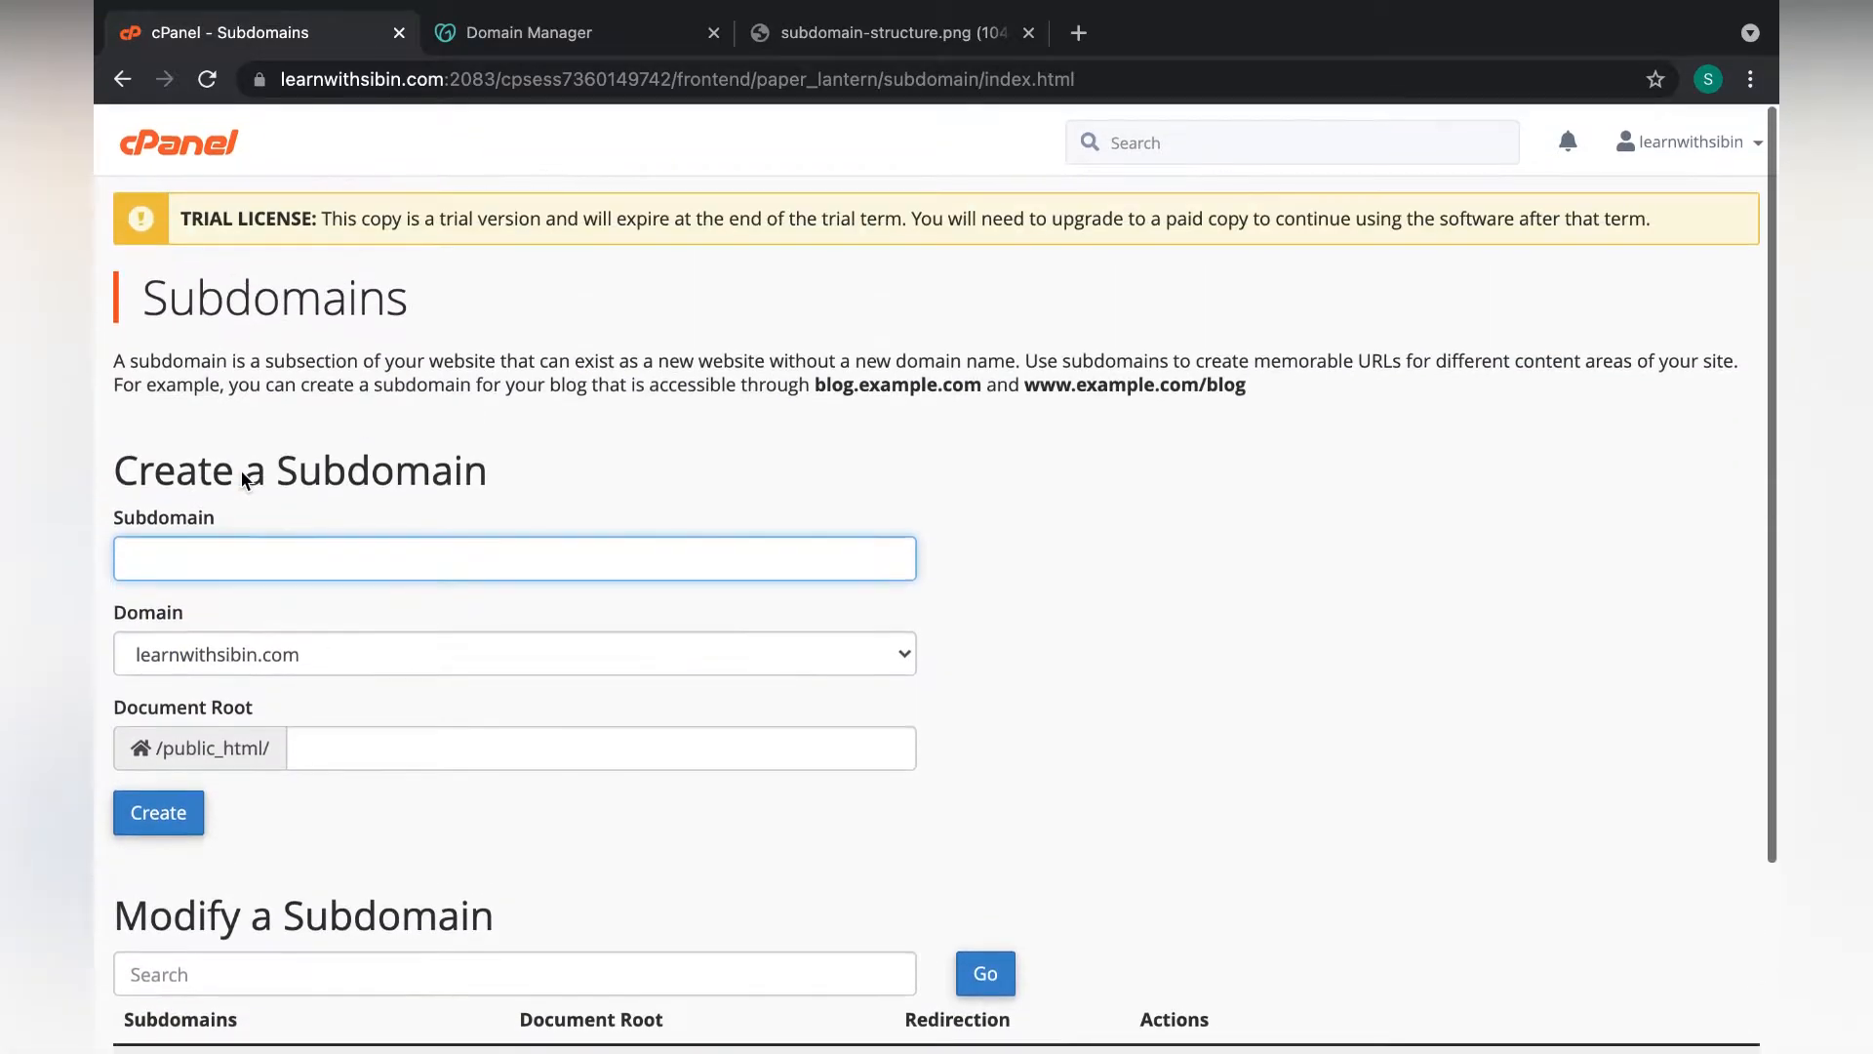
left_click(412, 647)
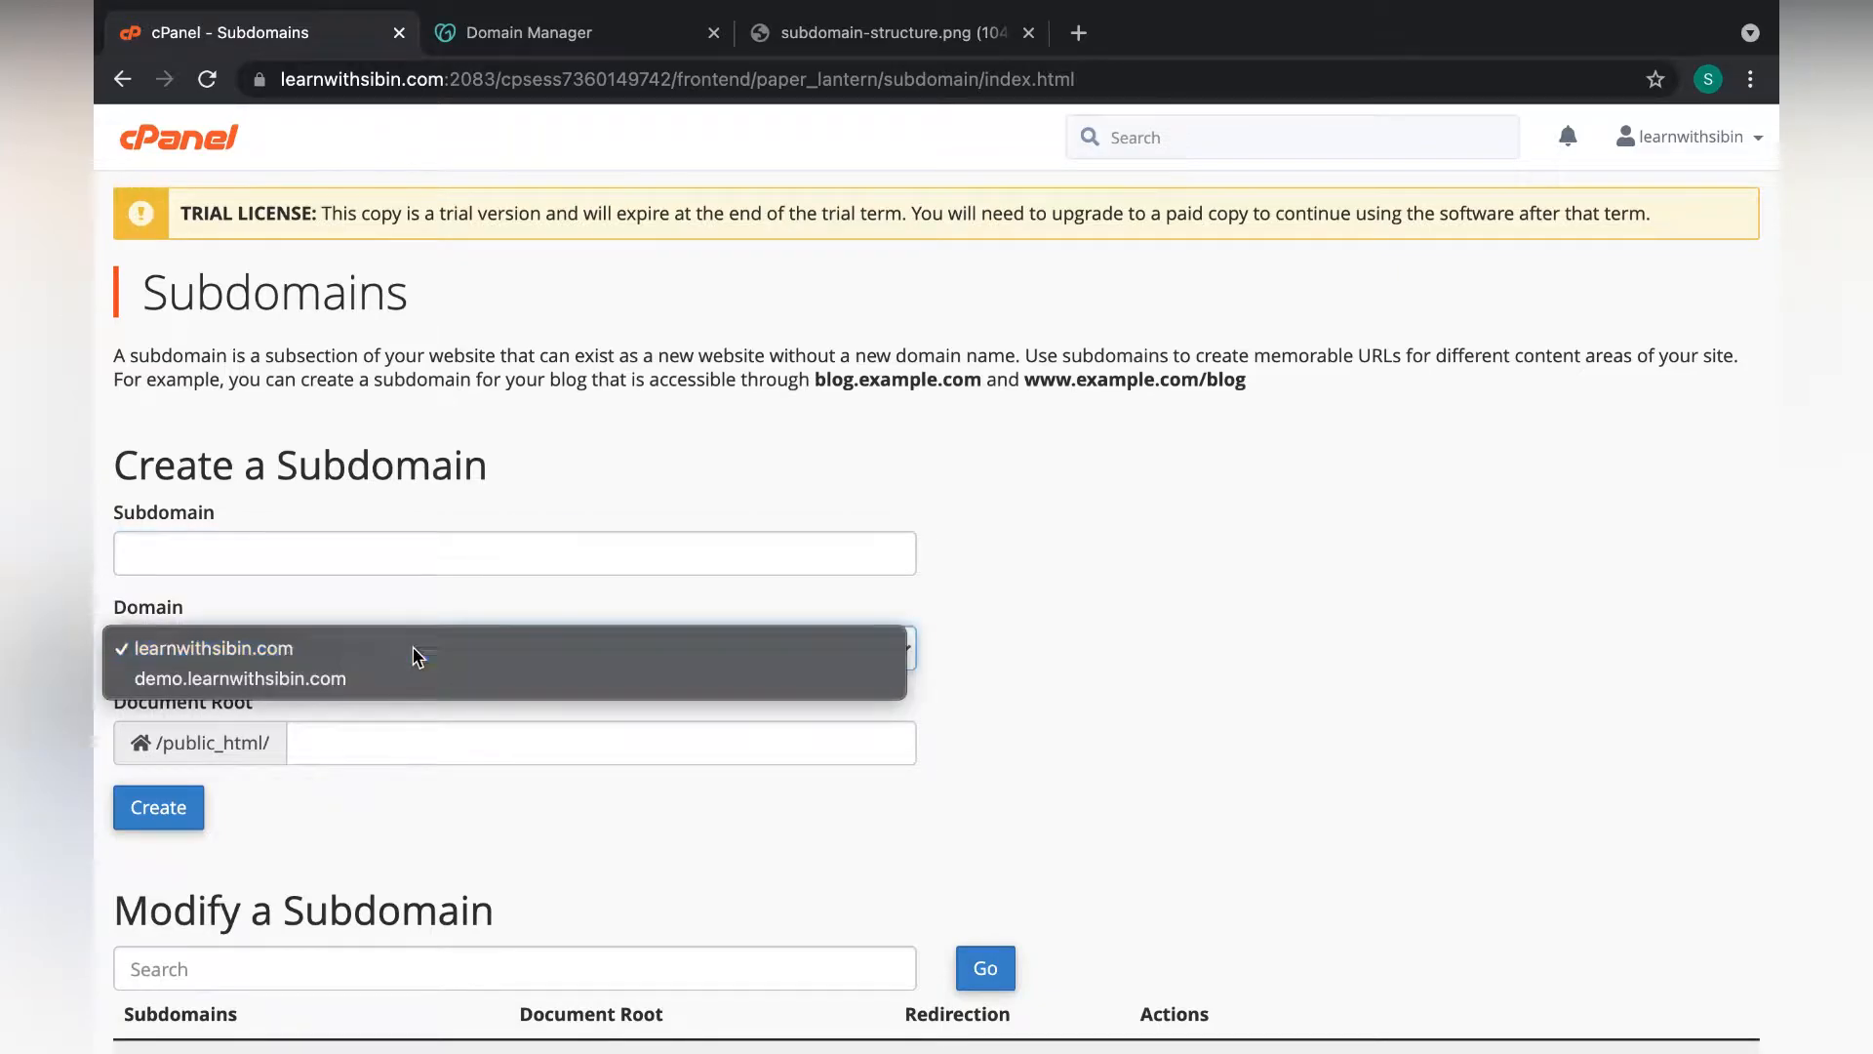
left_click(414, 650)
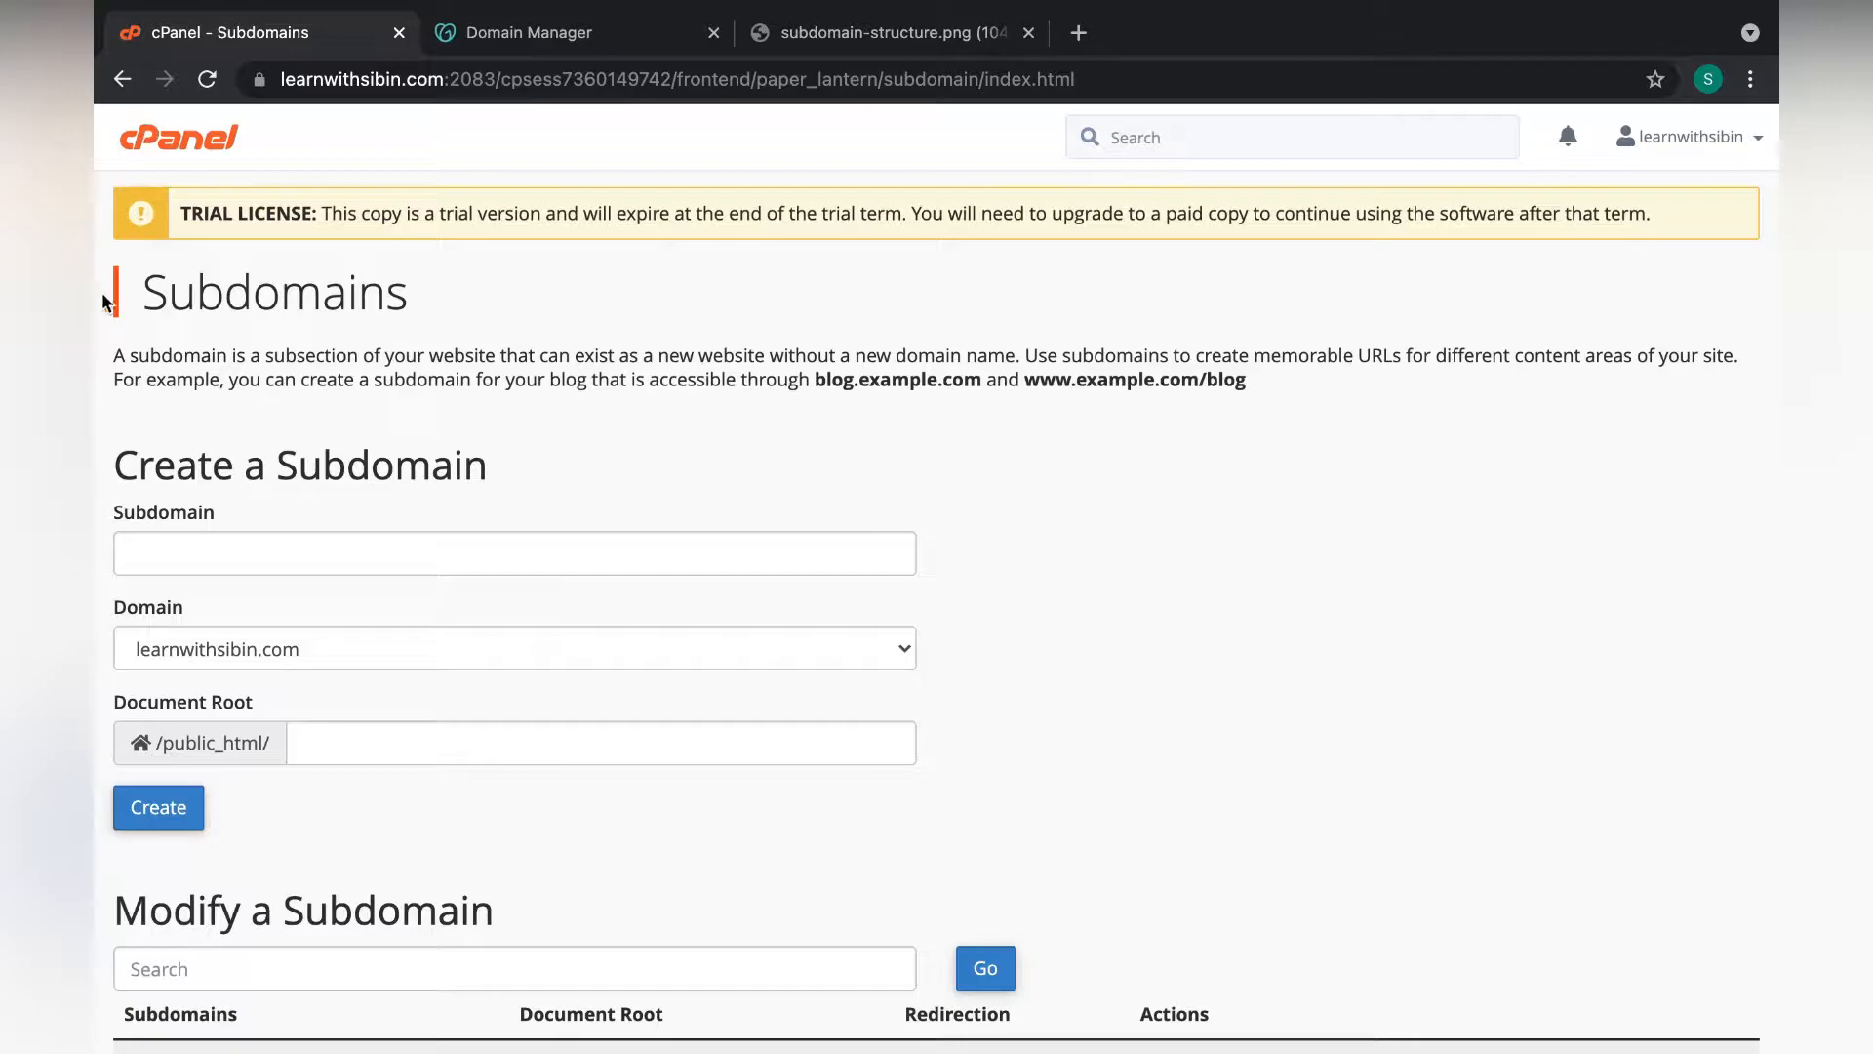
Switch to GoDaddy and review the DNS records and nameservers of learnwithsibin.com
left_click(637, 41)
scroll(951, 679, "down", 2)
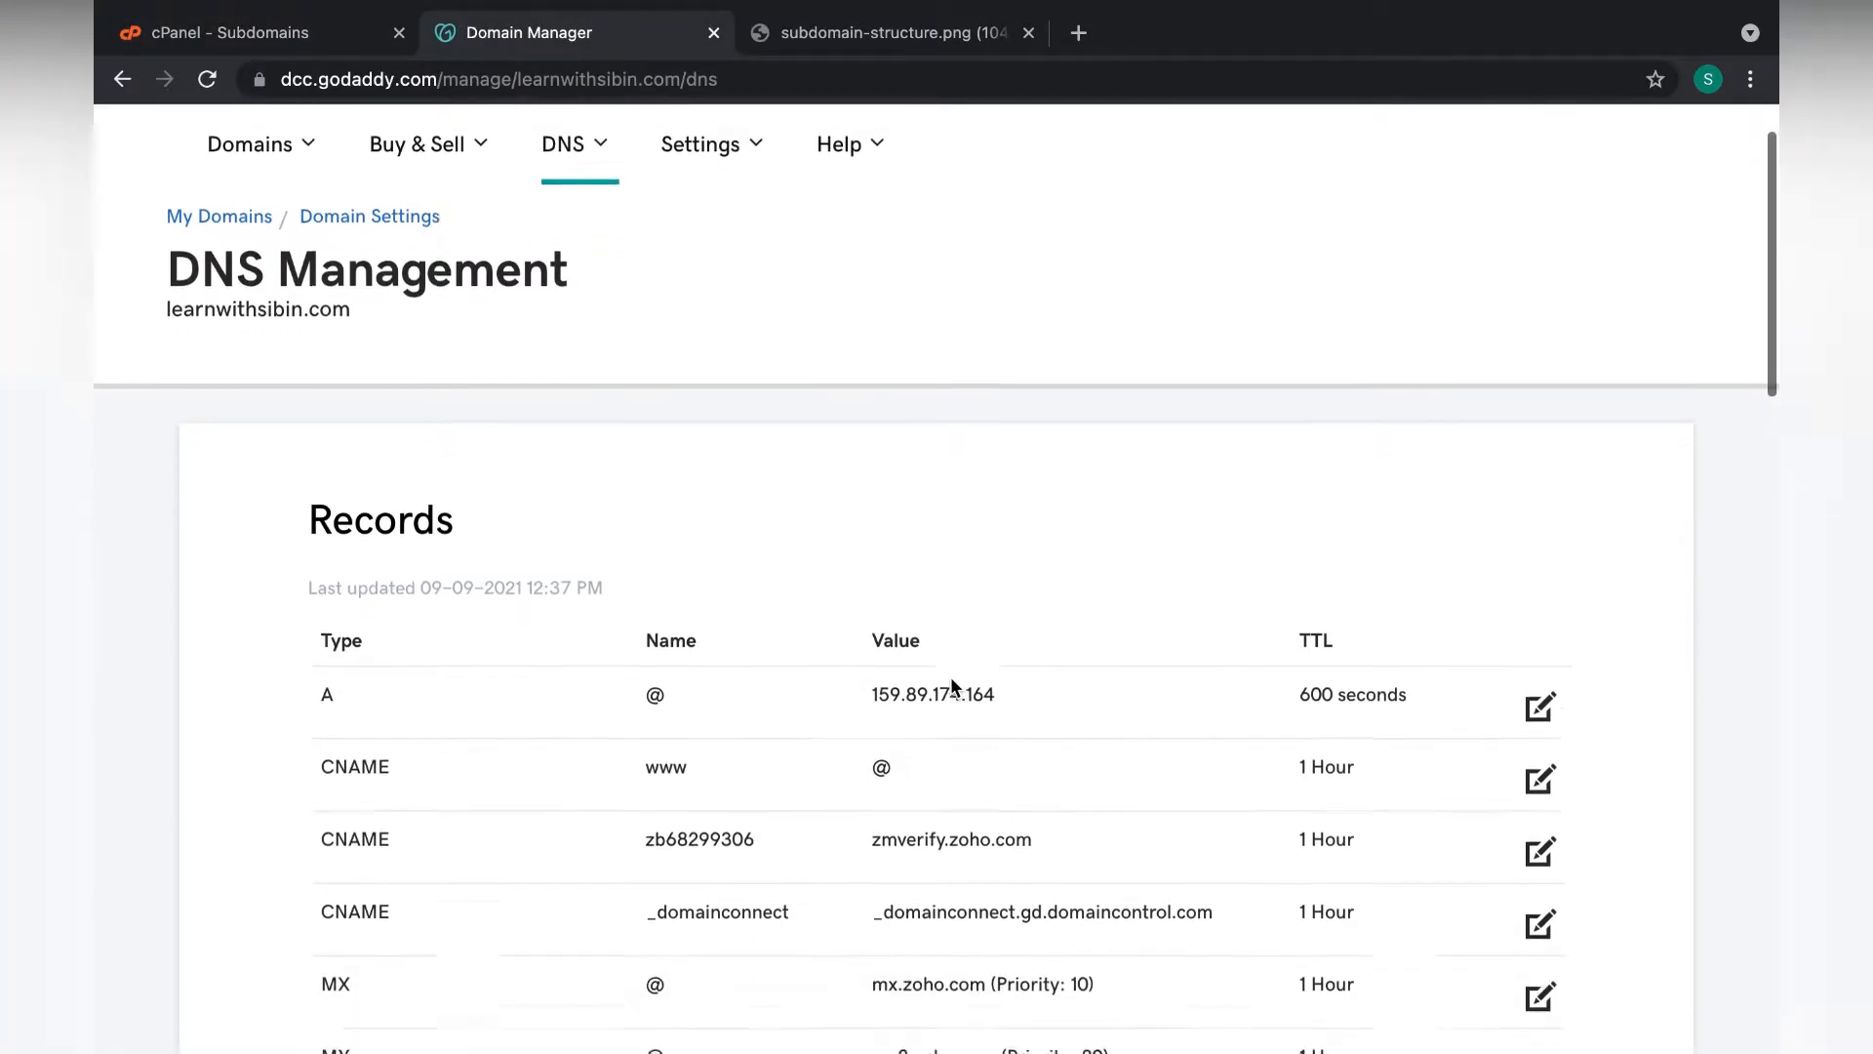
scroll(951, 679, "up", 2)
scroll(851, 686, "down", 5)
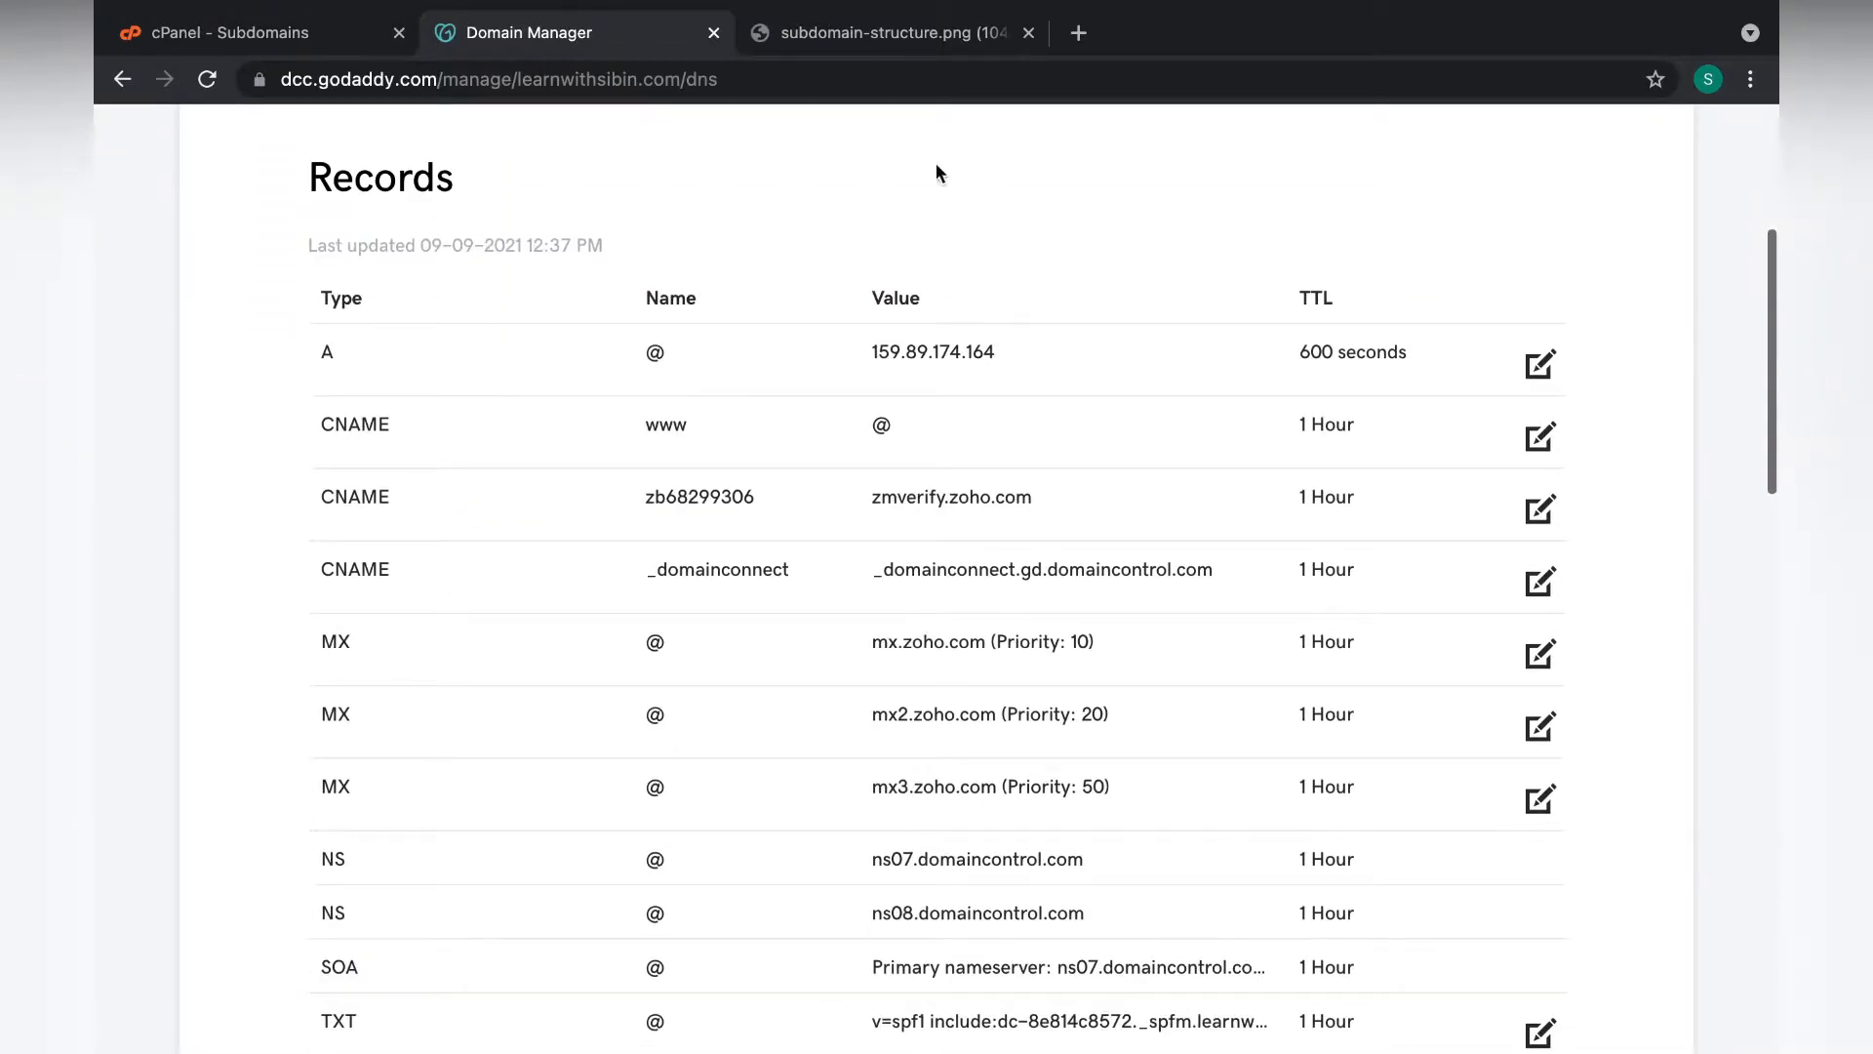
scroll(1161, 466, "up", 4)
scroll(1161, 467, "down", 12)
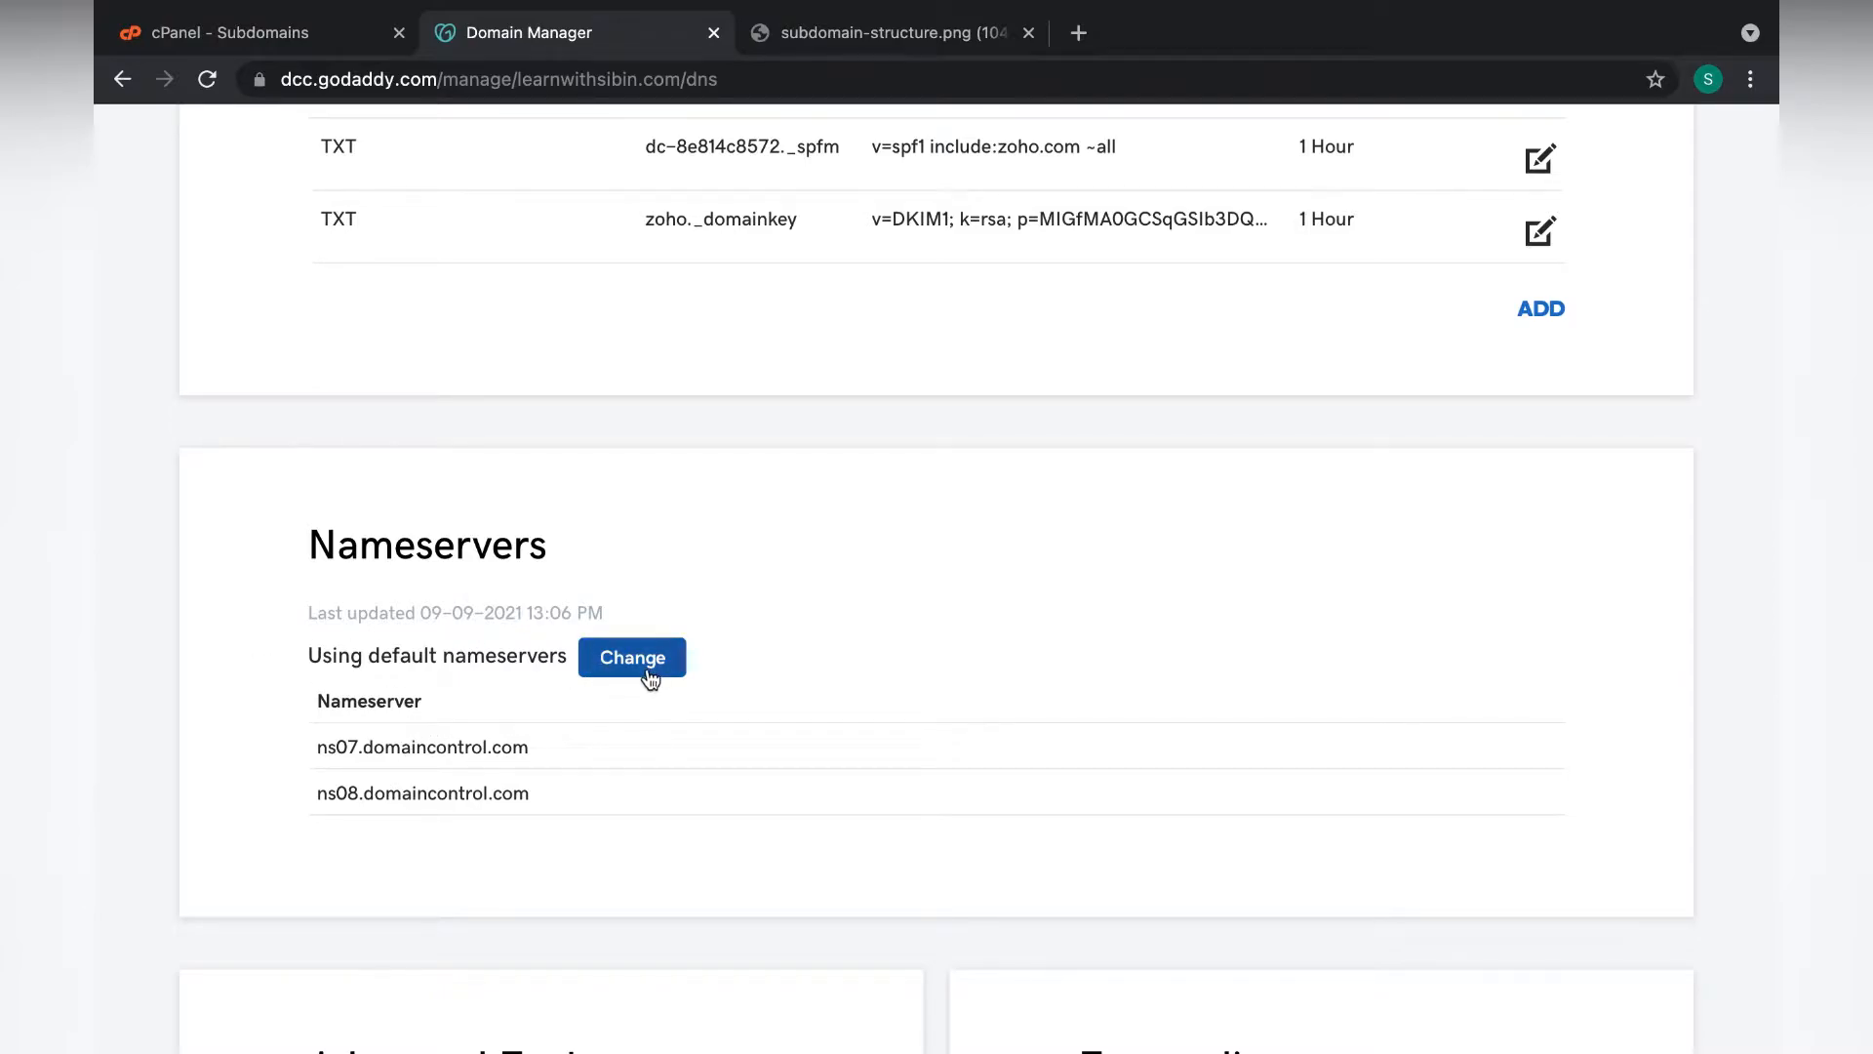
Compare the cPanel subdomain form with the nameserver settings and DNS records in GoDaddy
left_click(258, 41)
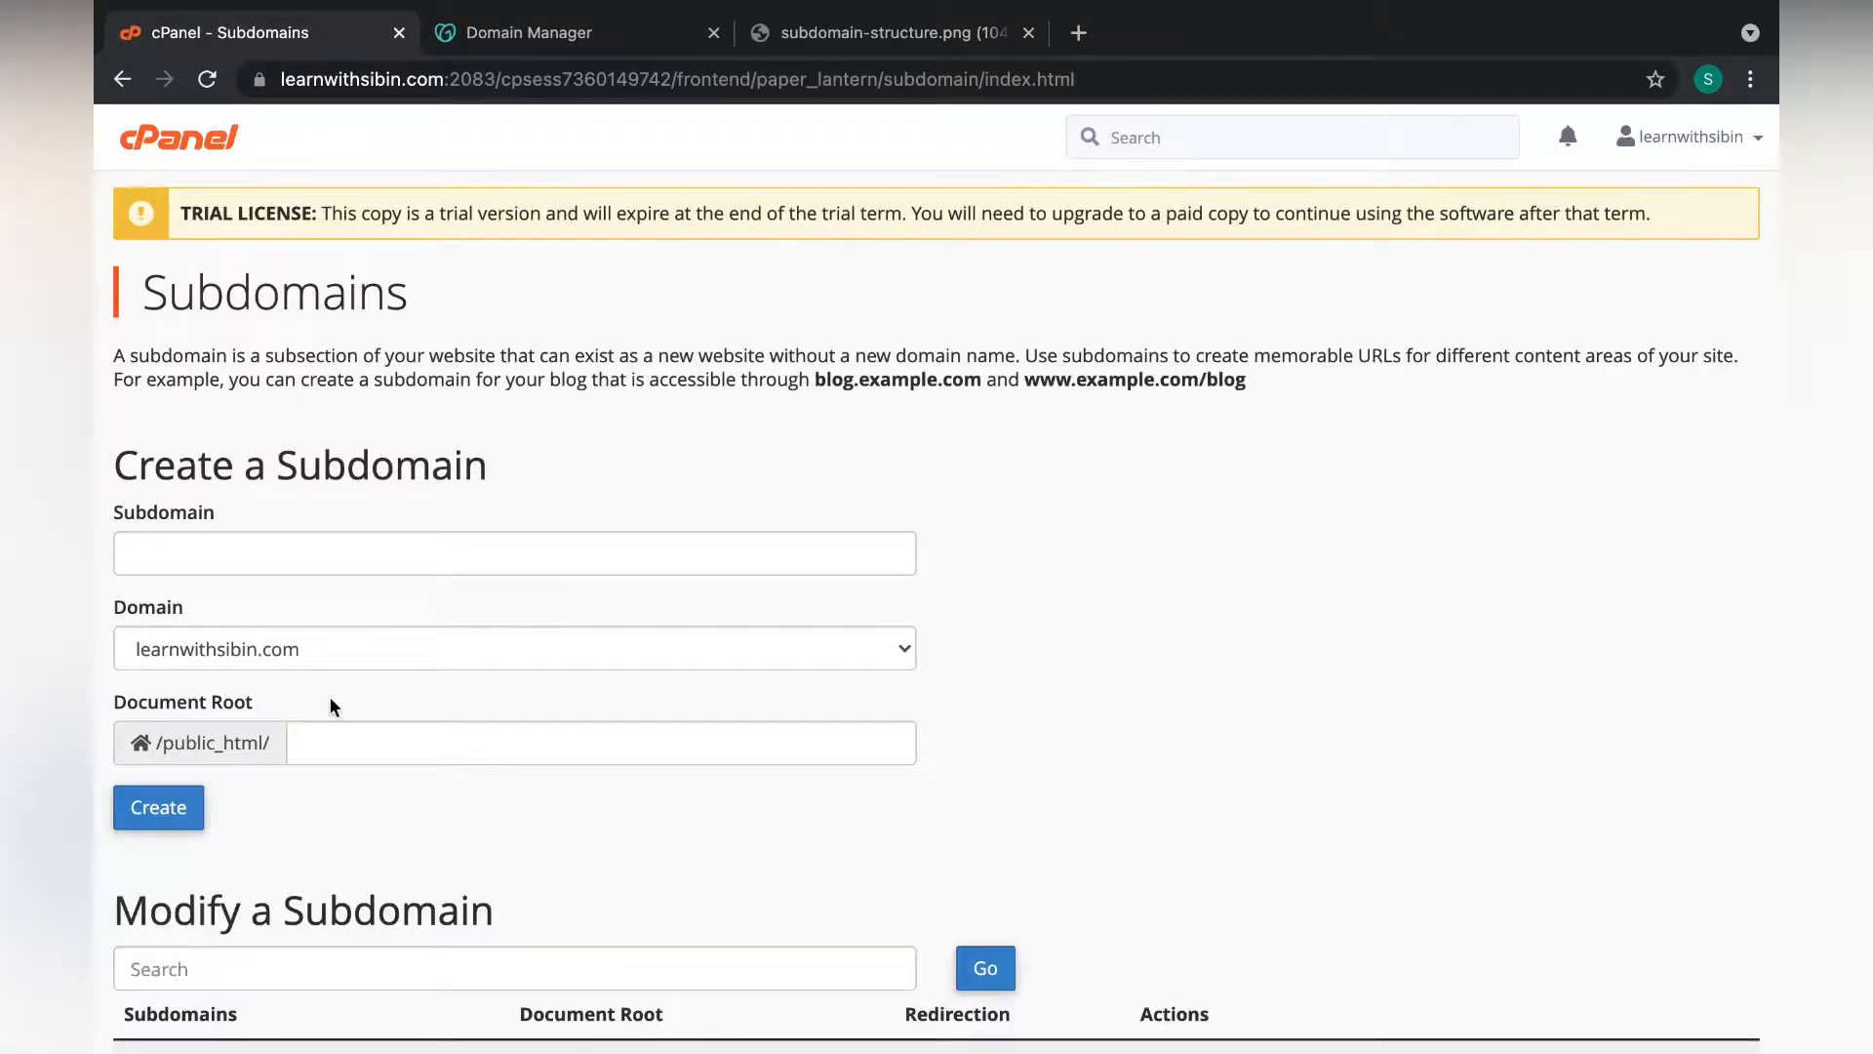
left_click(551, 41)
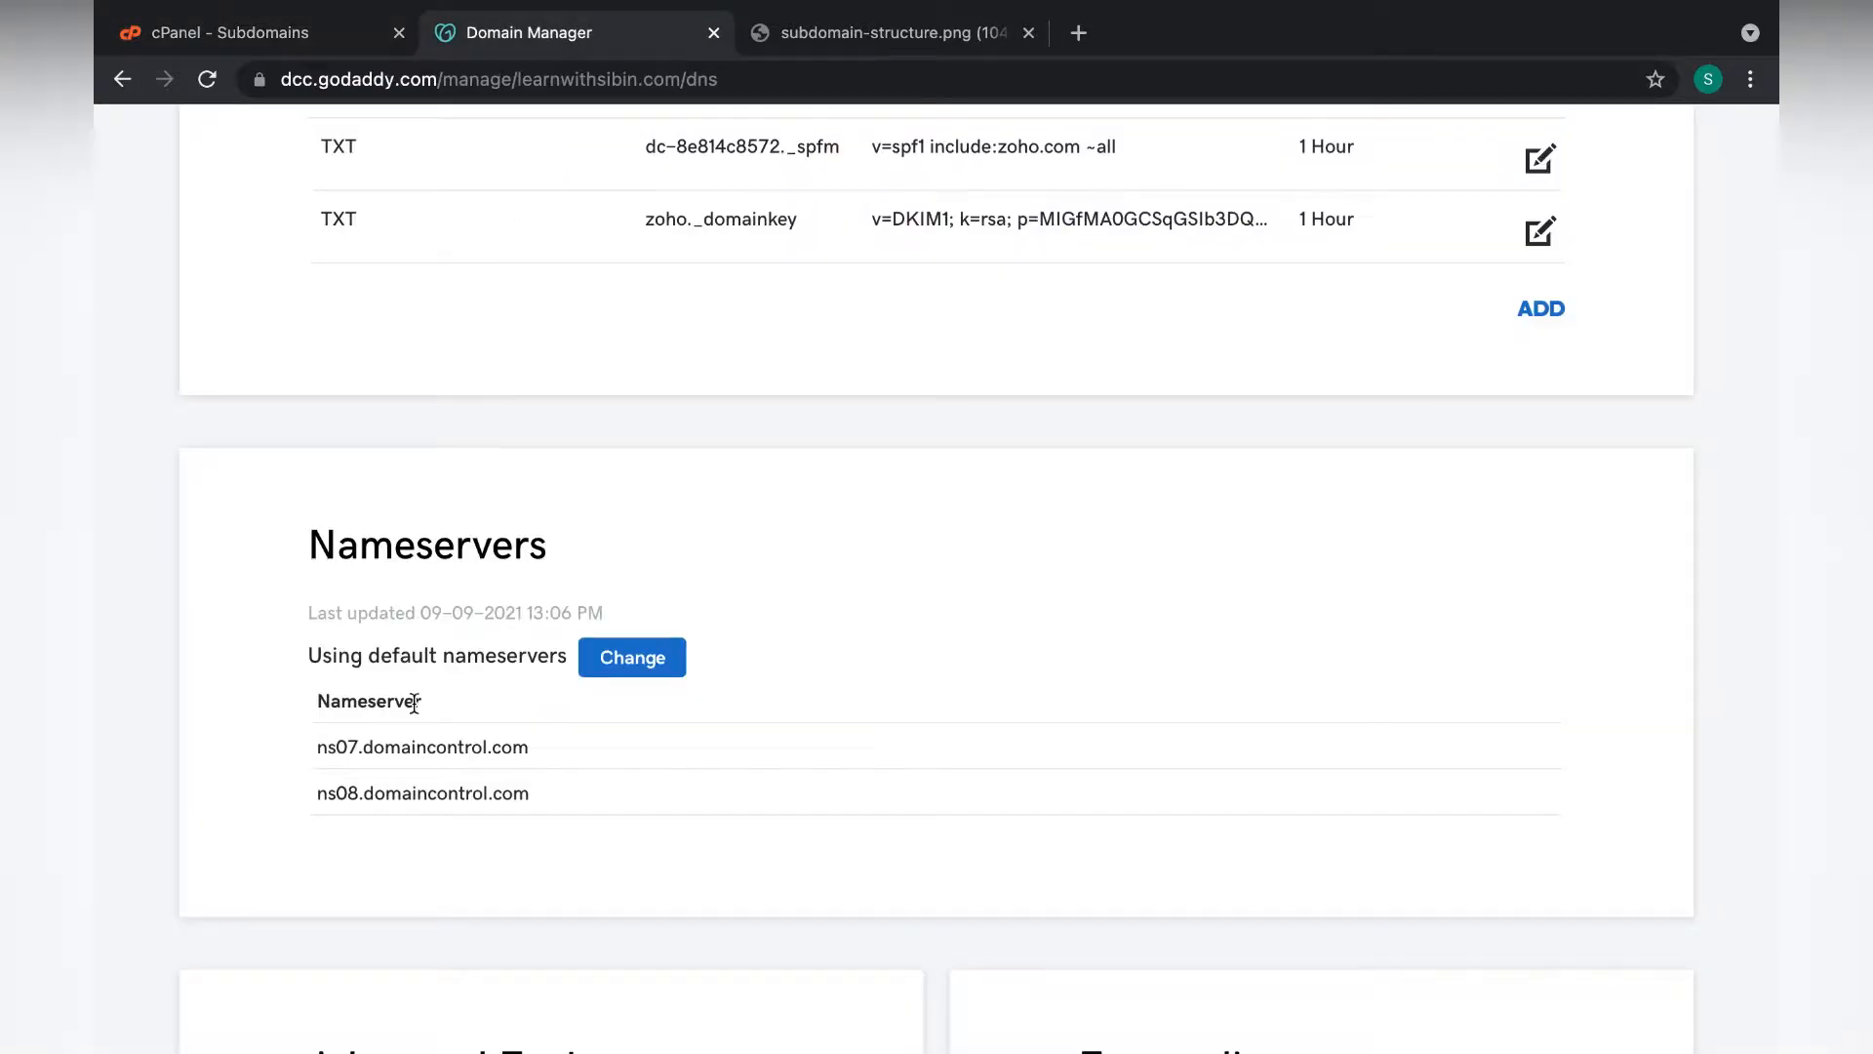
left_click(335, 32)
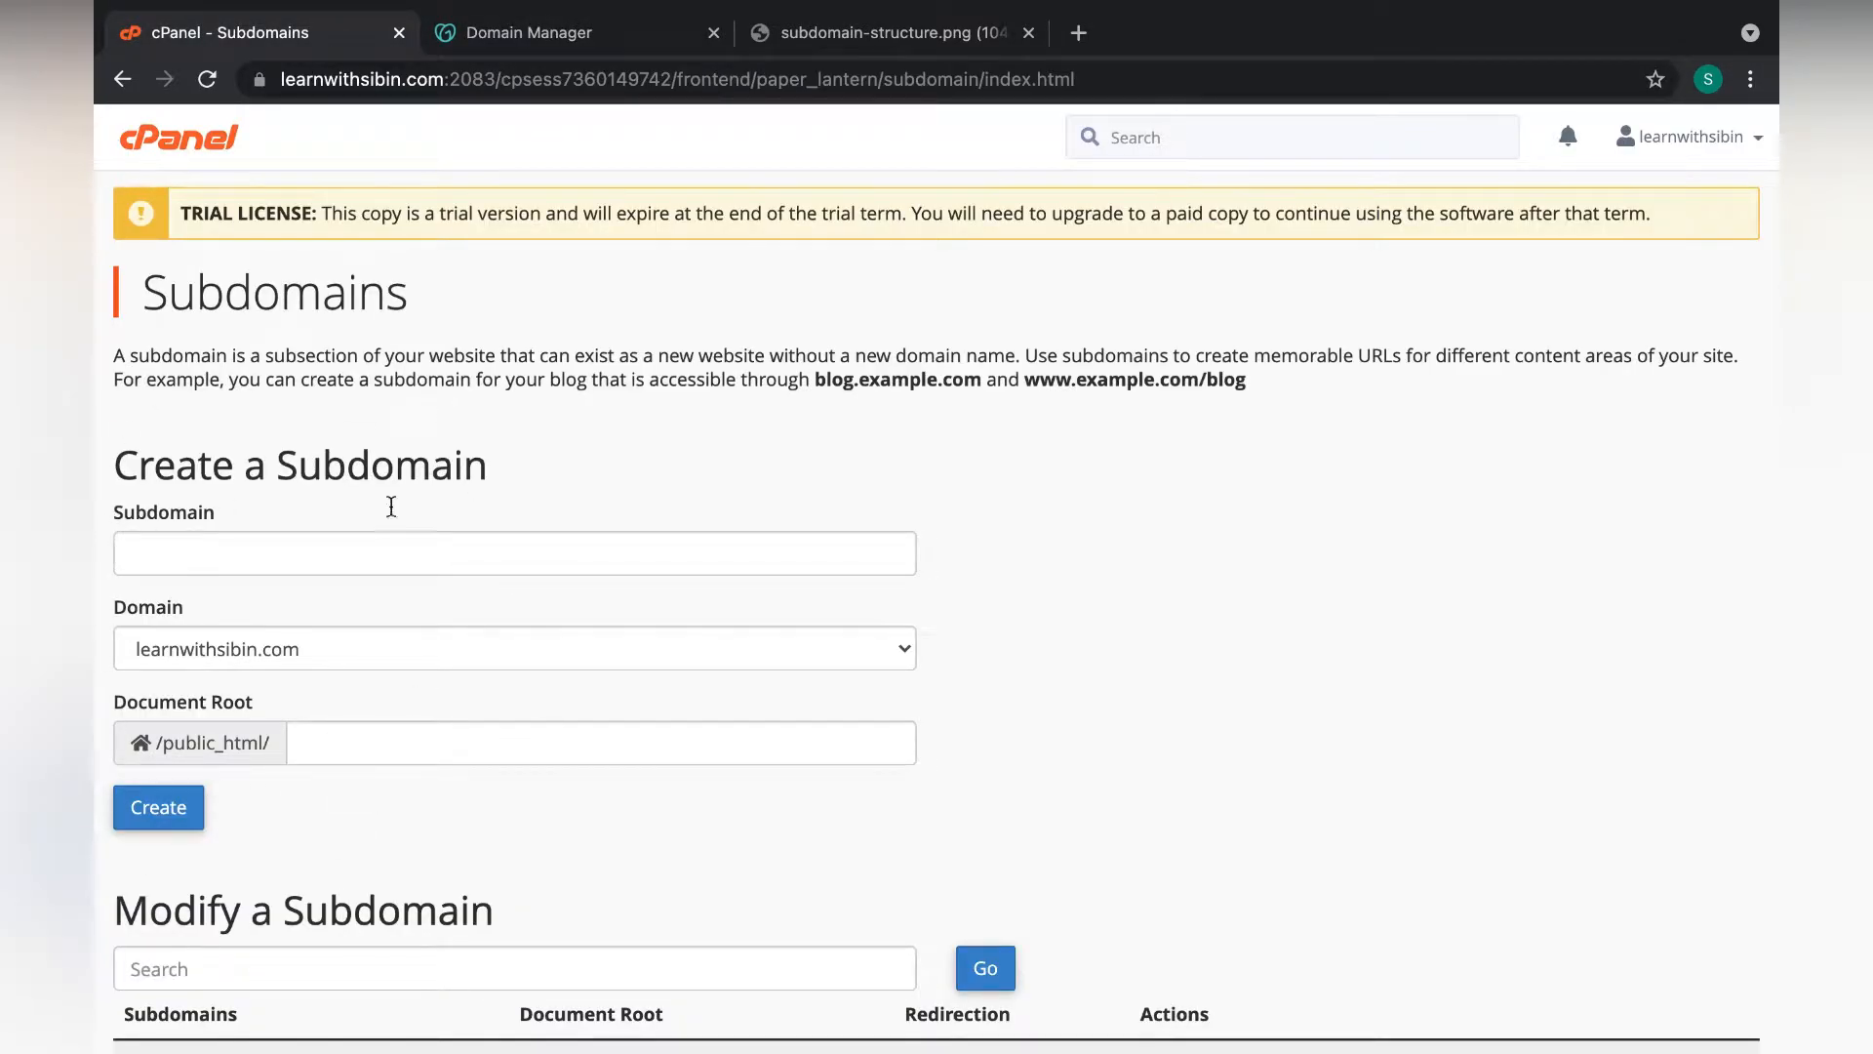
left_click(494, 33)
scroll(782, 639, "up", 4)
scroll(782, 638, "up", 9)
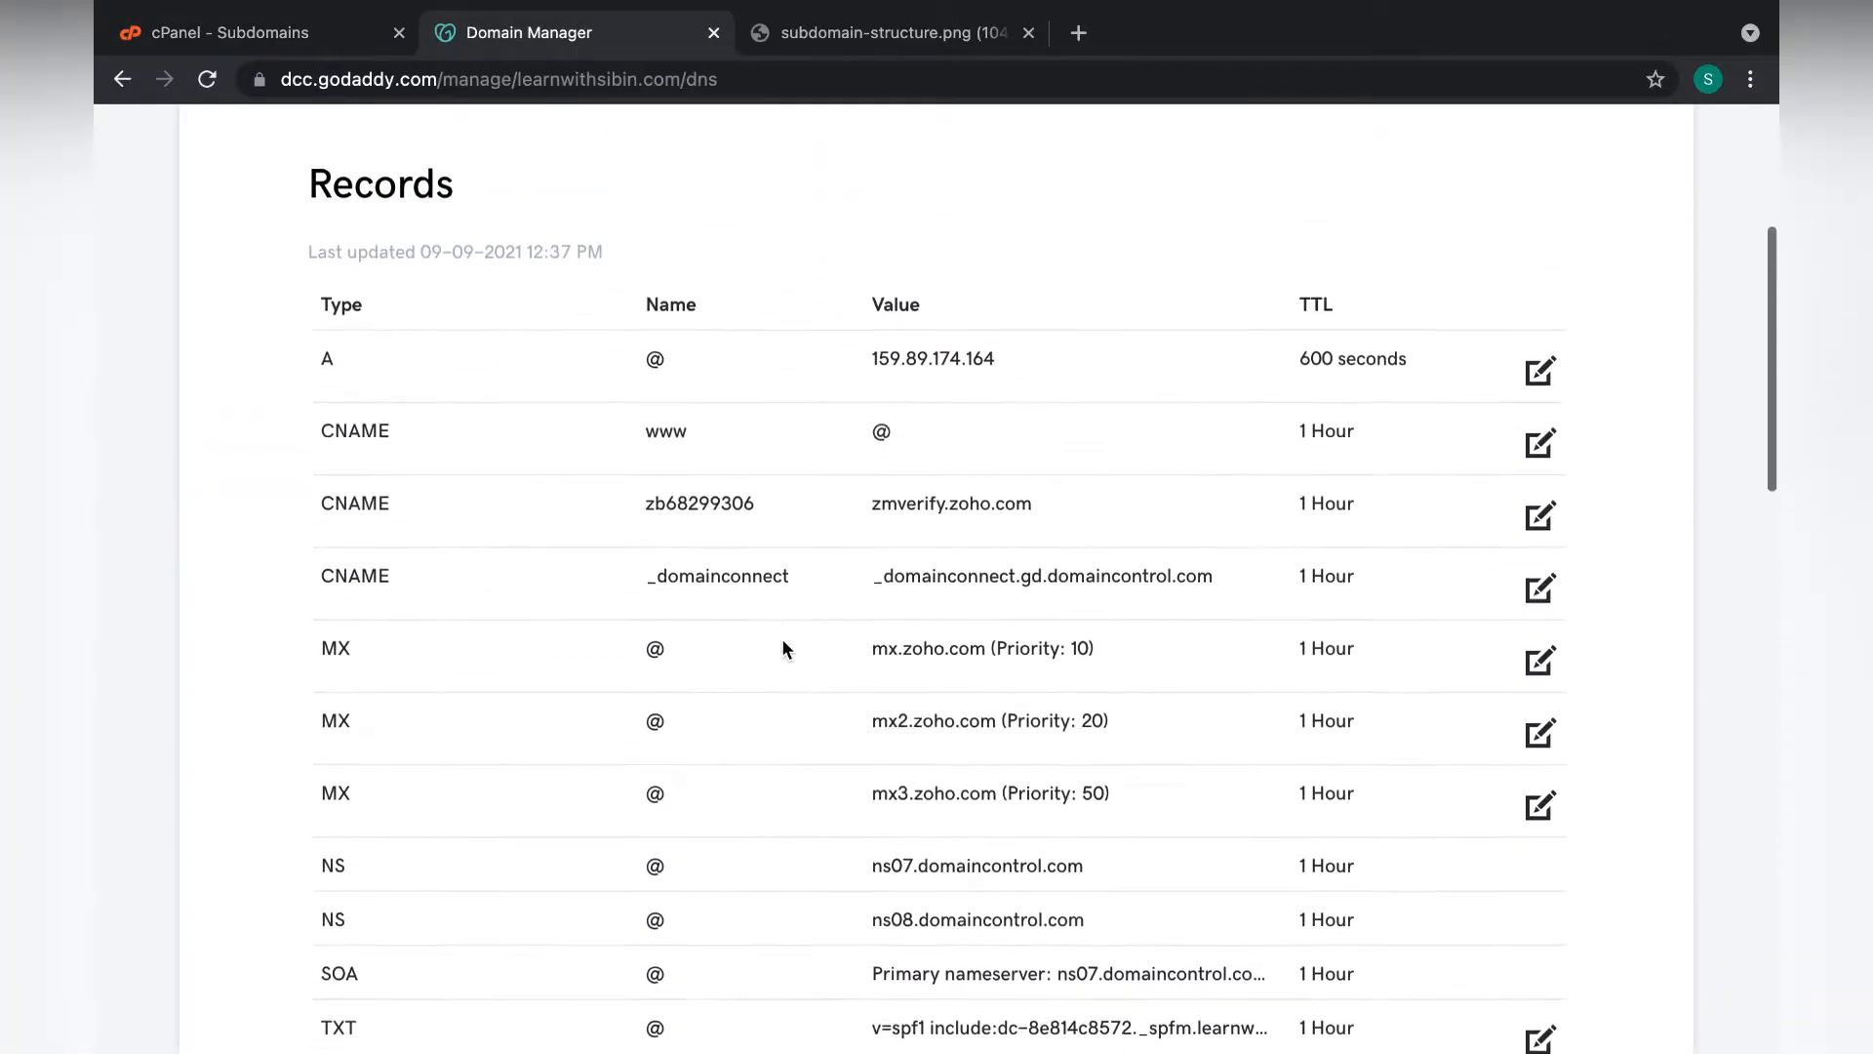
scroll(674, 768, "down", 1)
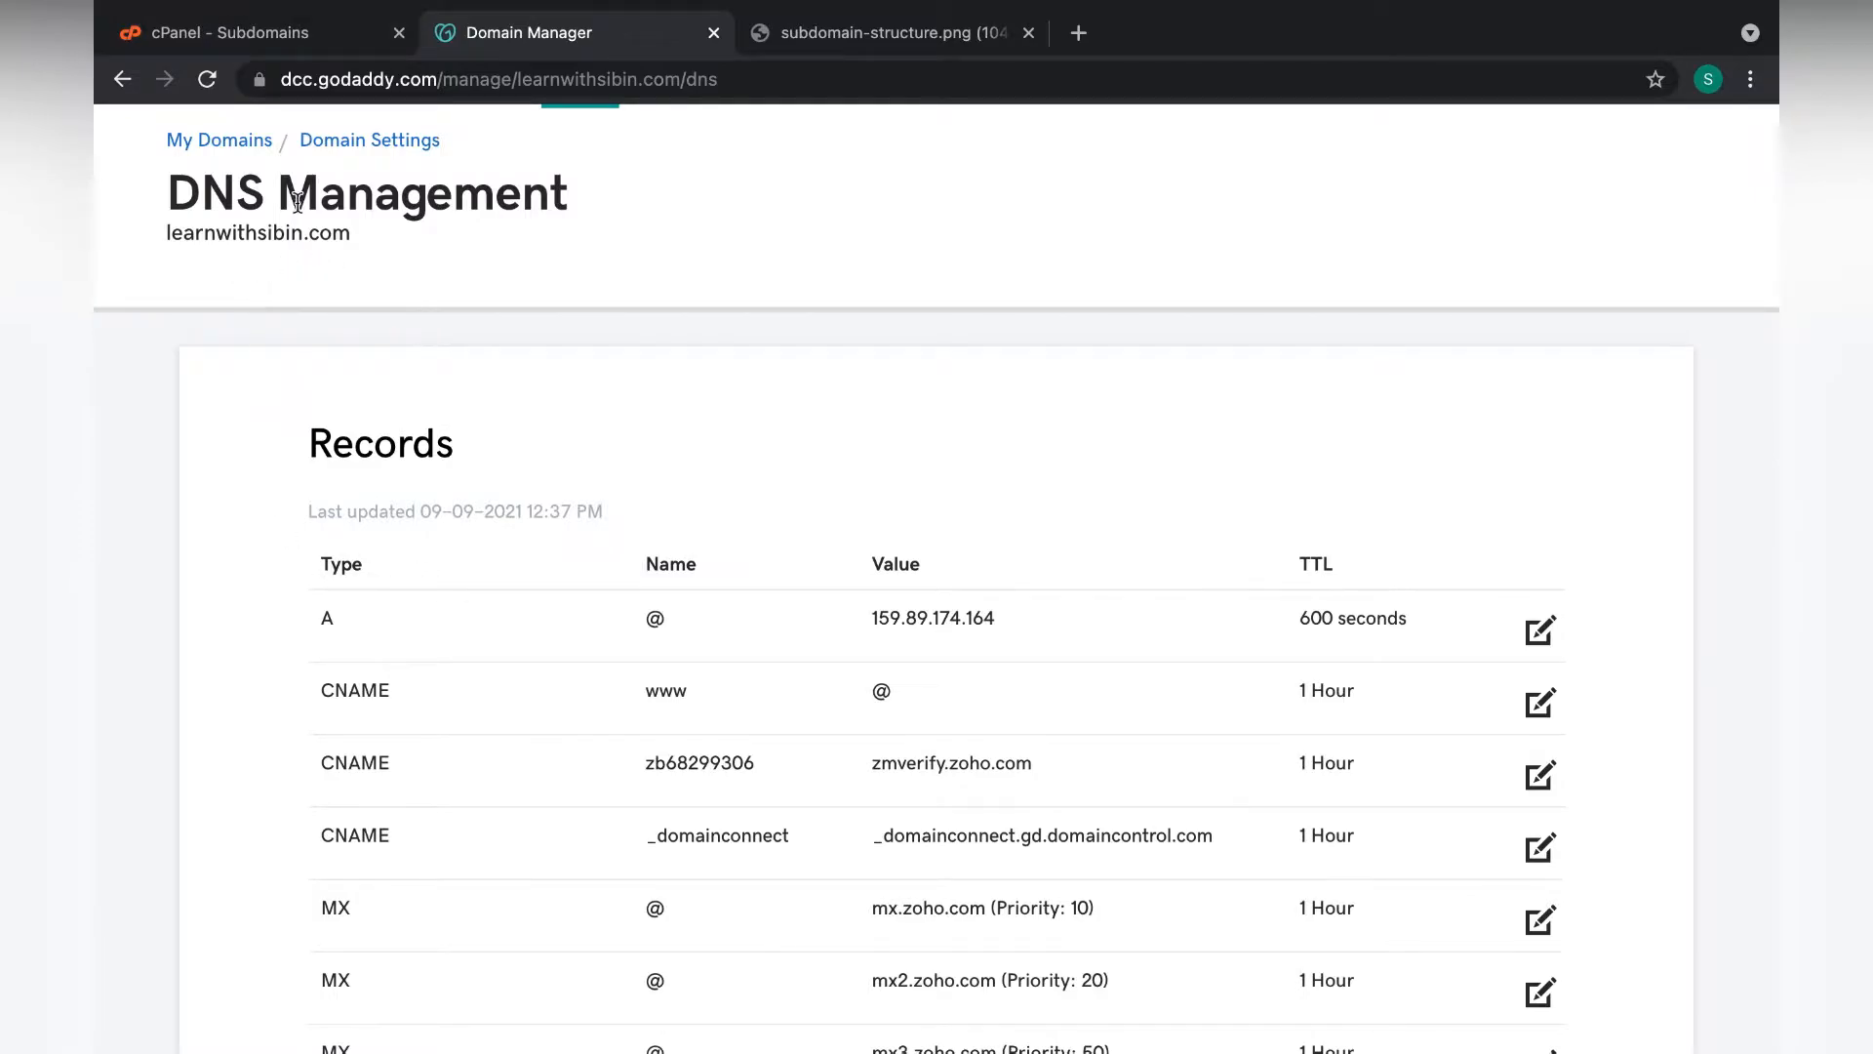
Switch to cPanel and check the list of existing subdomains below the creation form
left_click(299, 47)
scroll(332, 590, "down", 3)
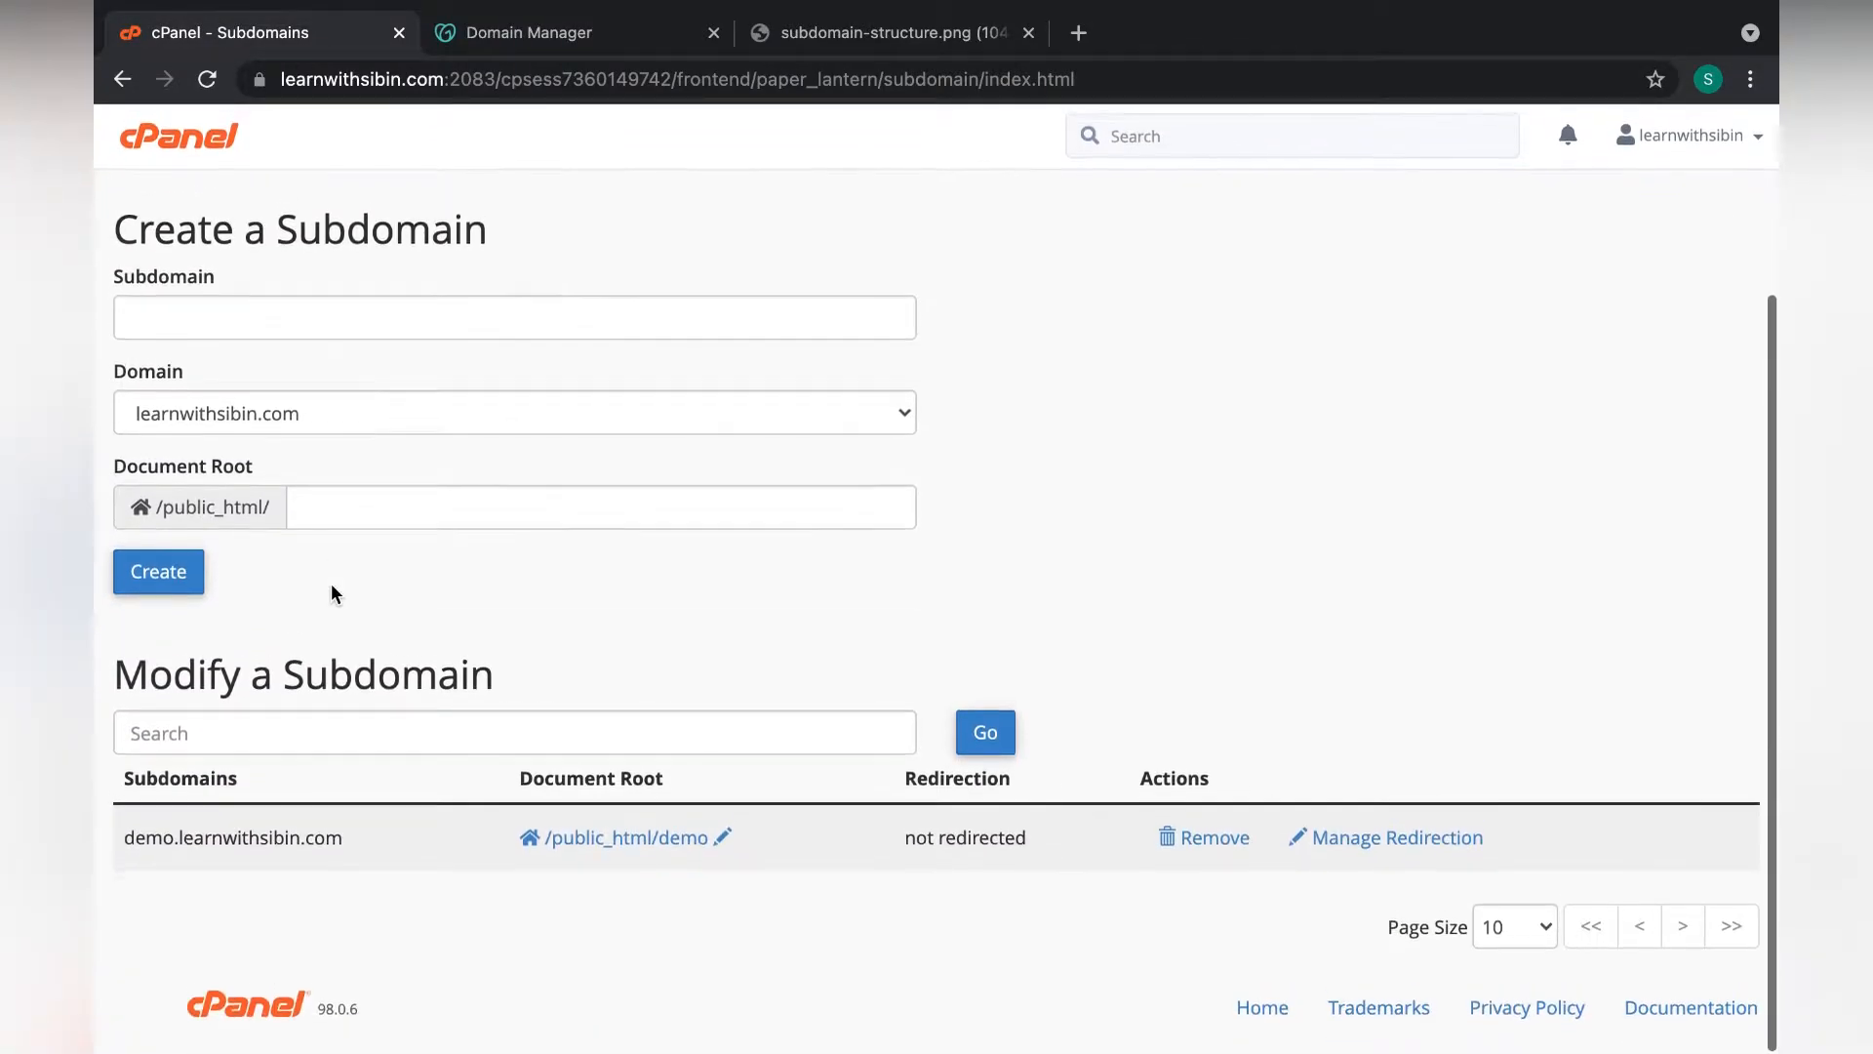
scroll(333, 591, "up", 3)
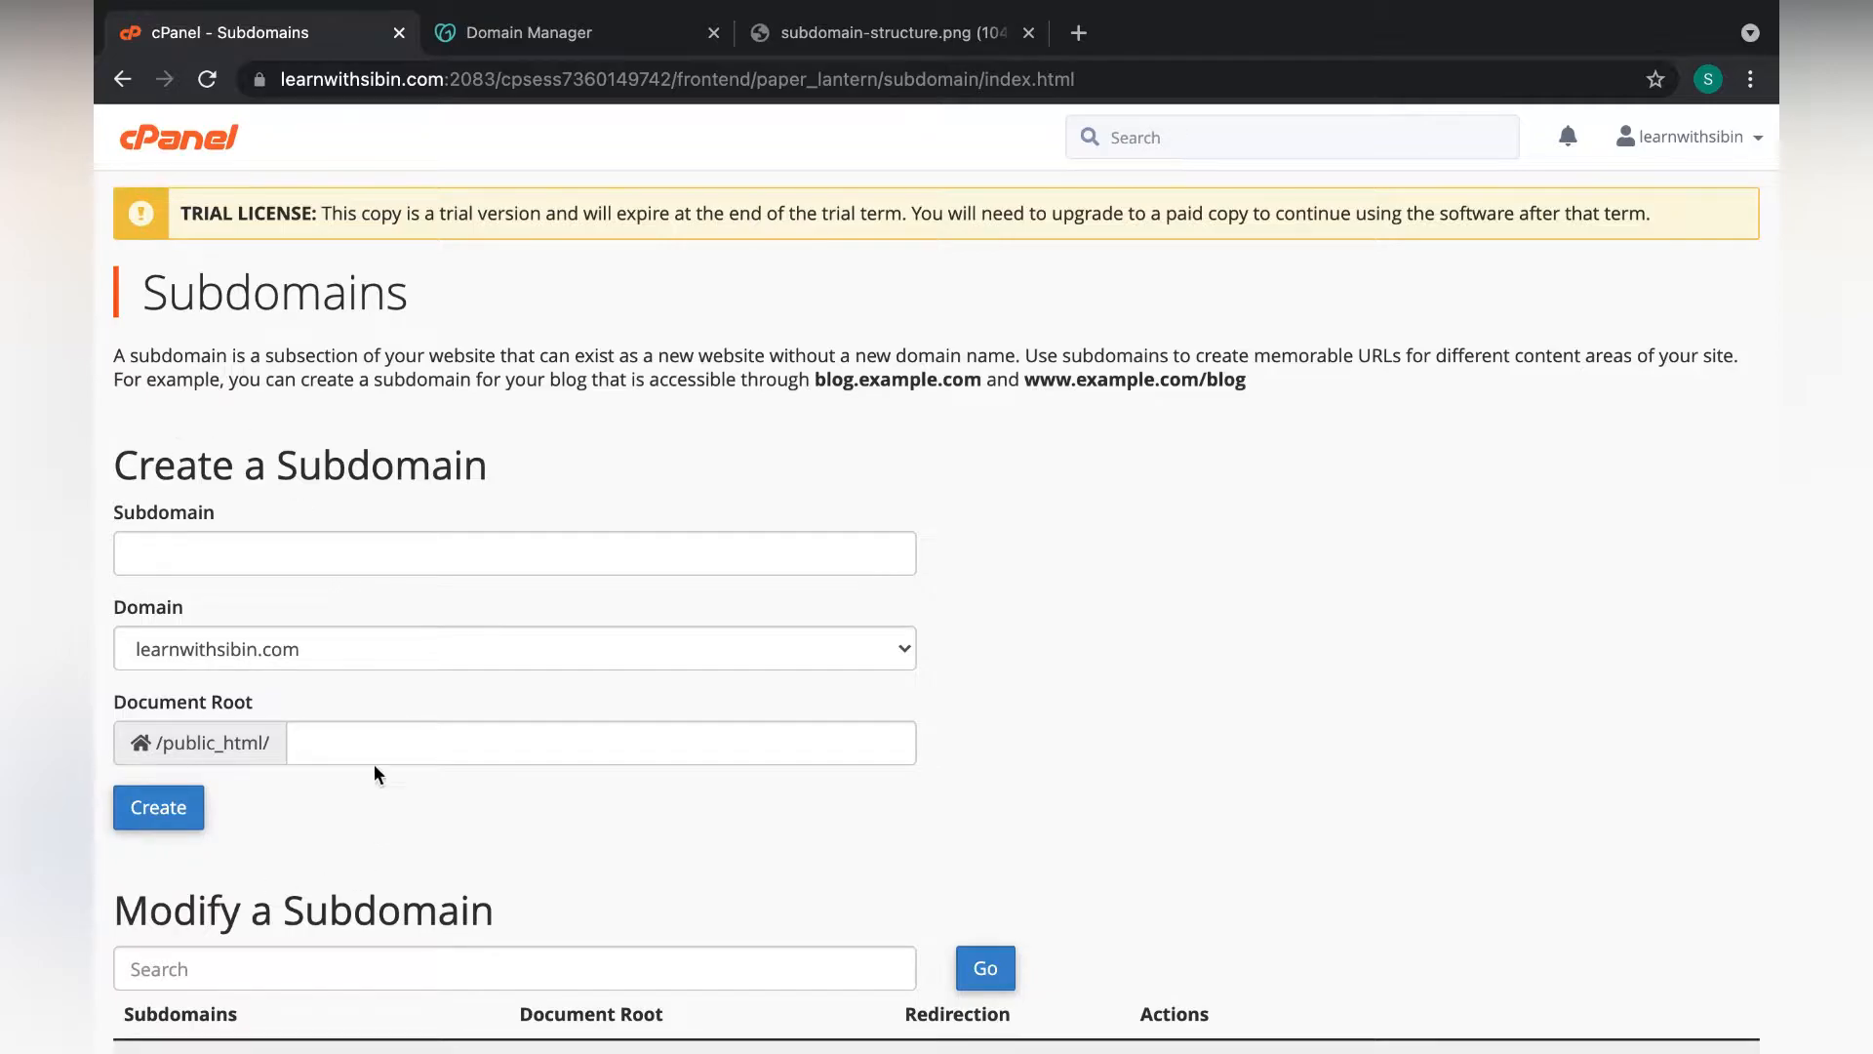
Return to GoDaddy and look through the DNS records, nameservers, advanced features and forwarding settings
left_click(507, 34)
scroll(741, 857, "down", 10)
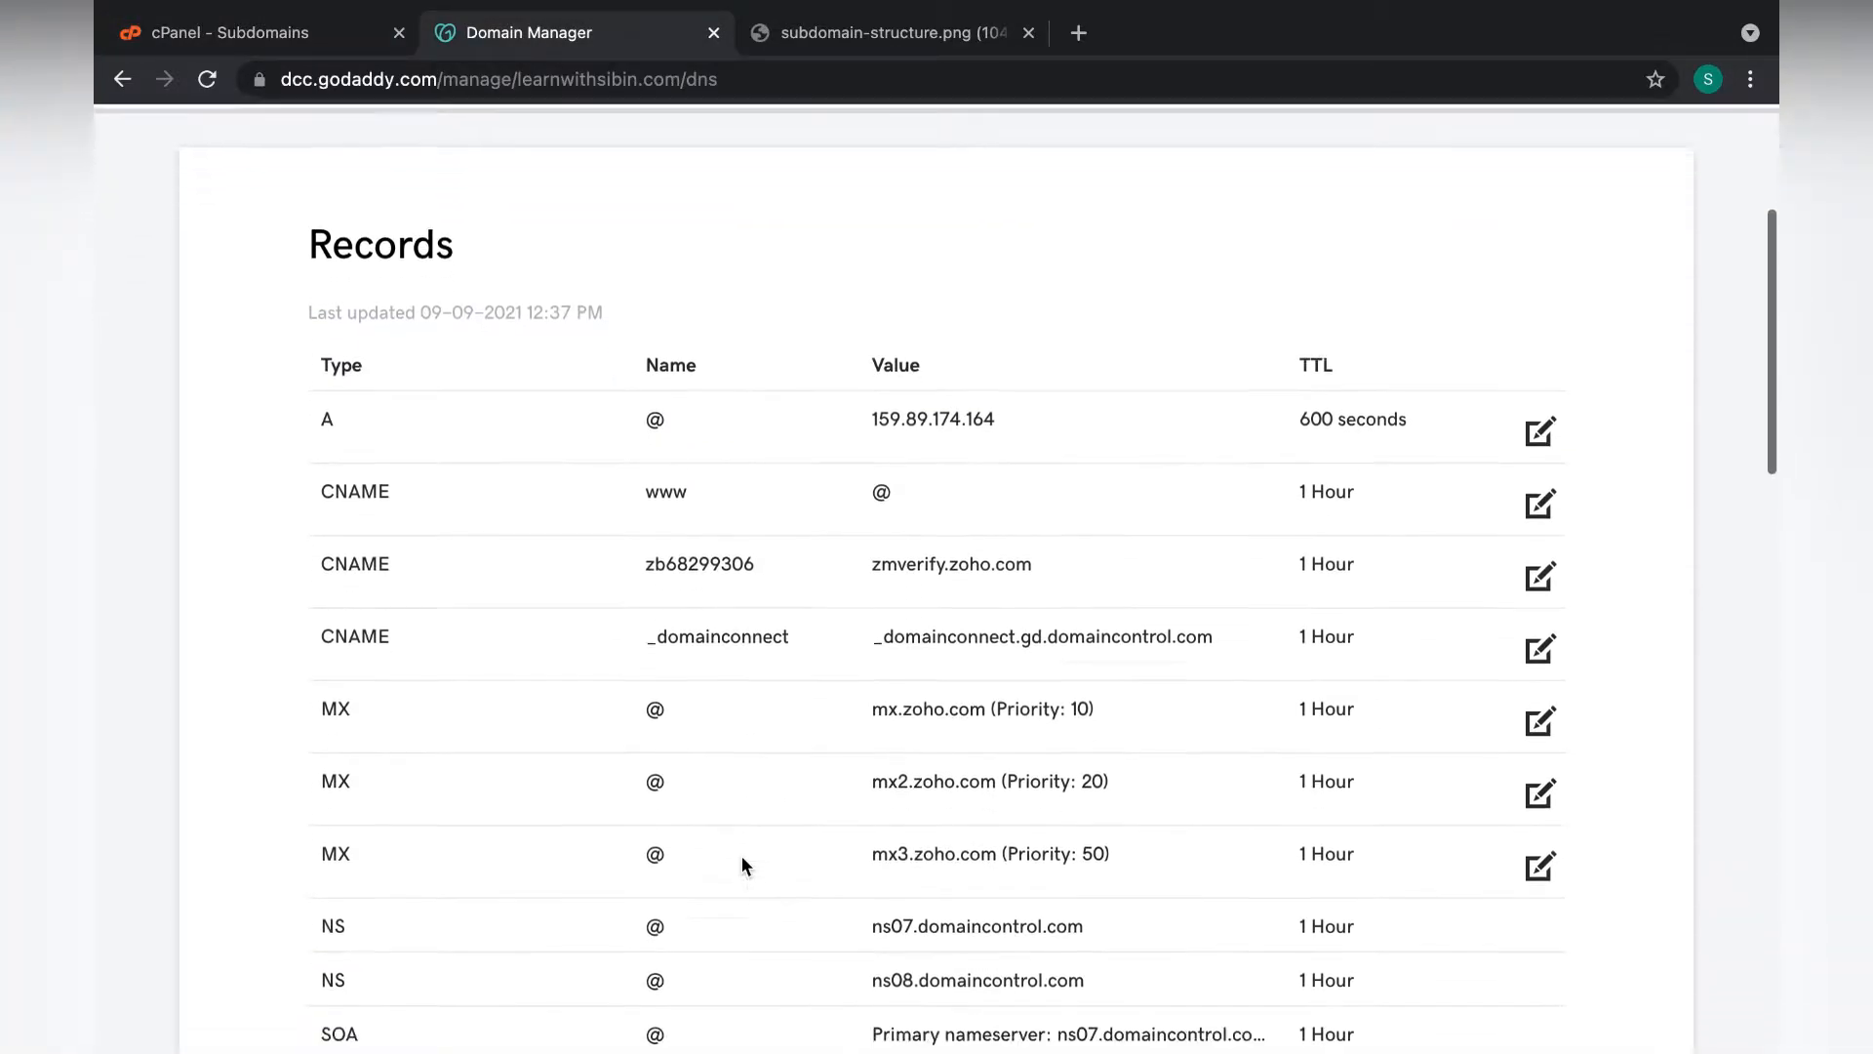
scroll(741, 857, "up", 6)
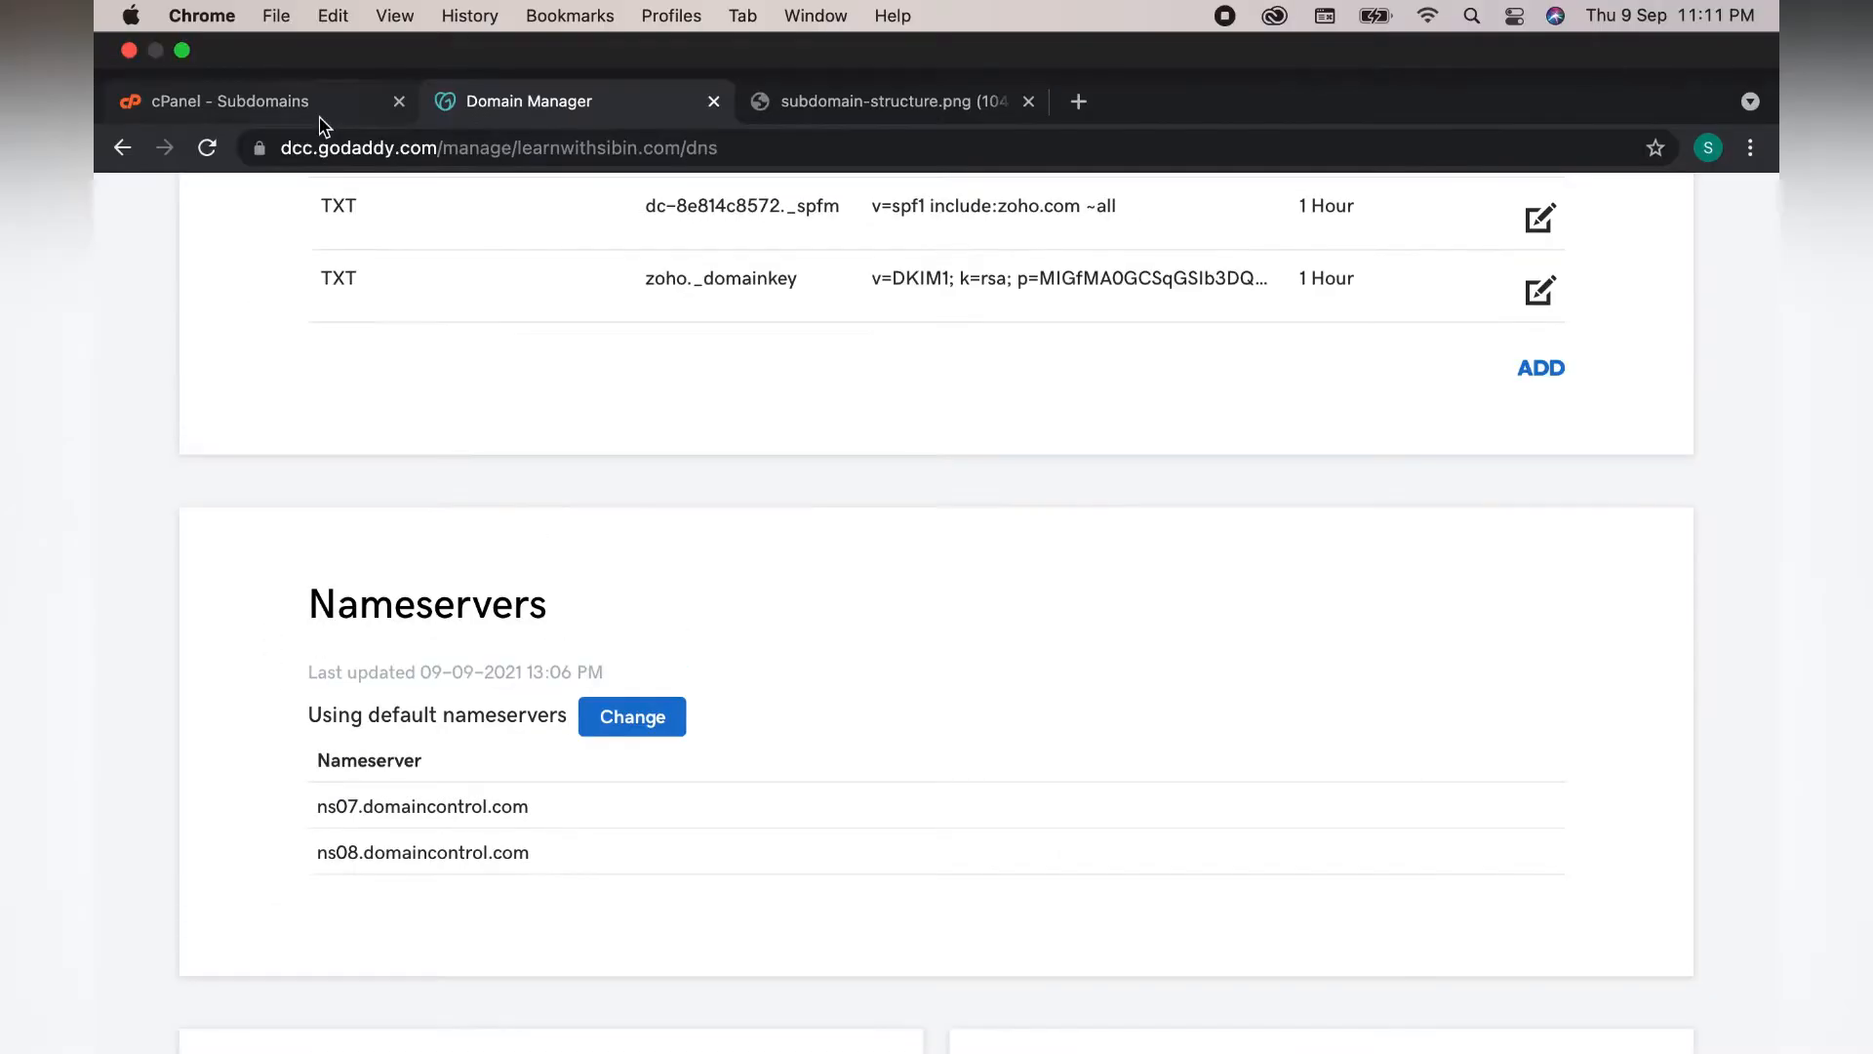
left_click(321, 118)
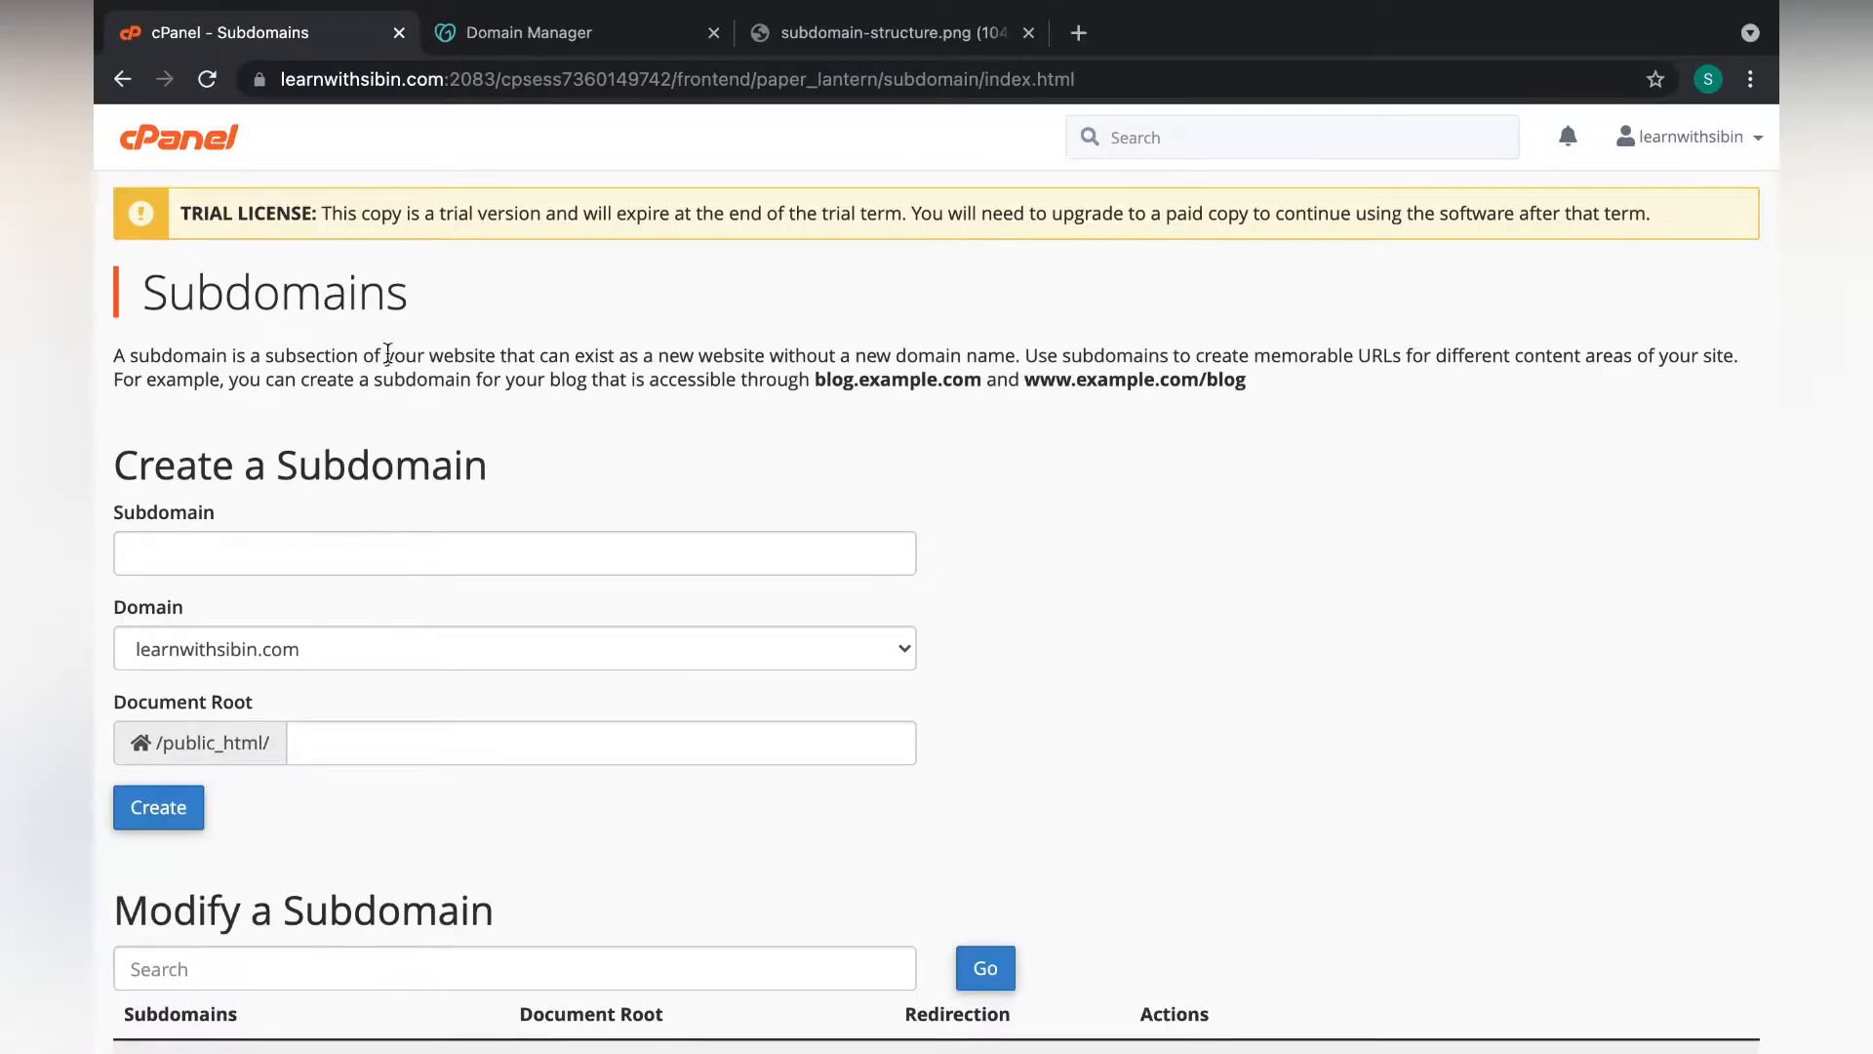
left_click(543, 44)
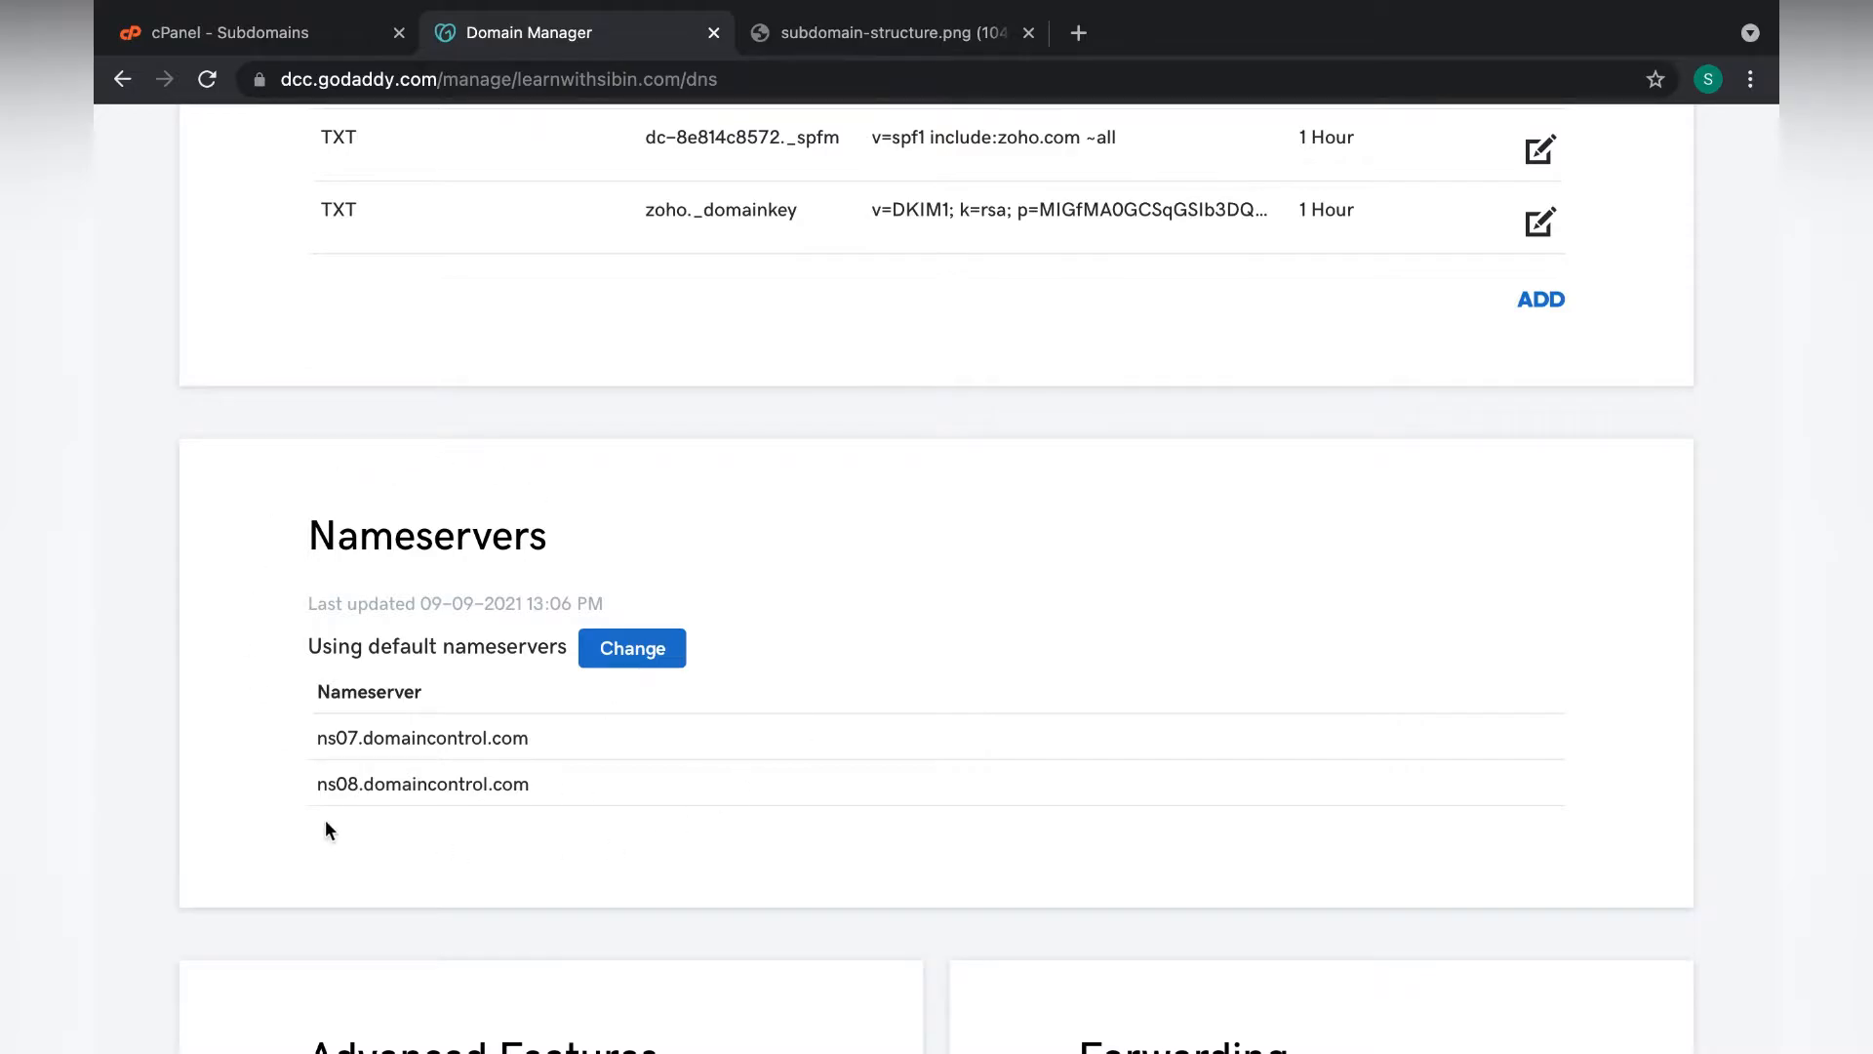
scroll(439, 741, "down", 10)
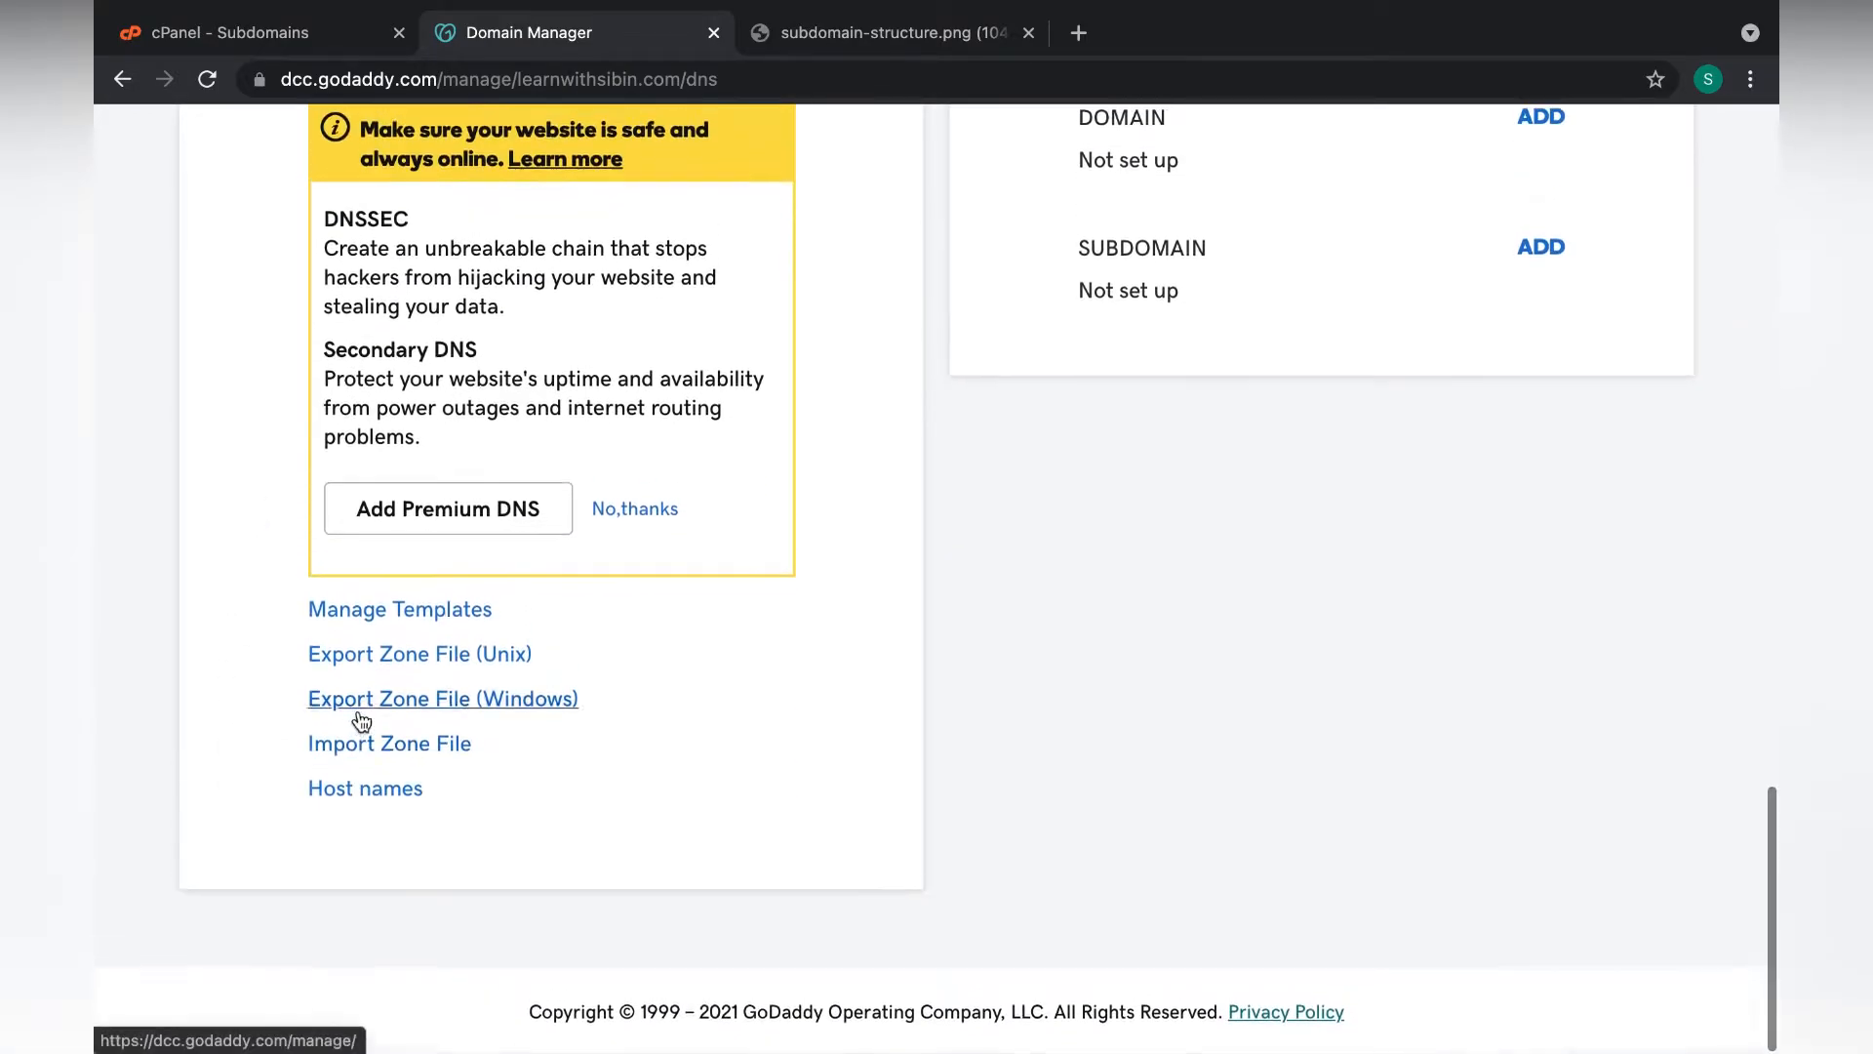
scroll(698, 693, "up", 15)
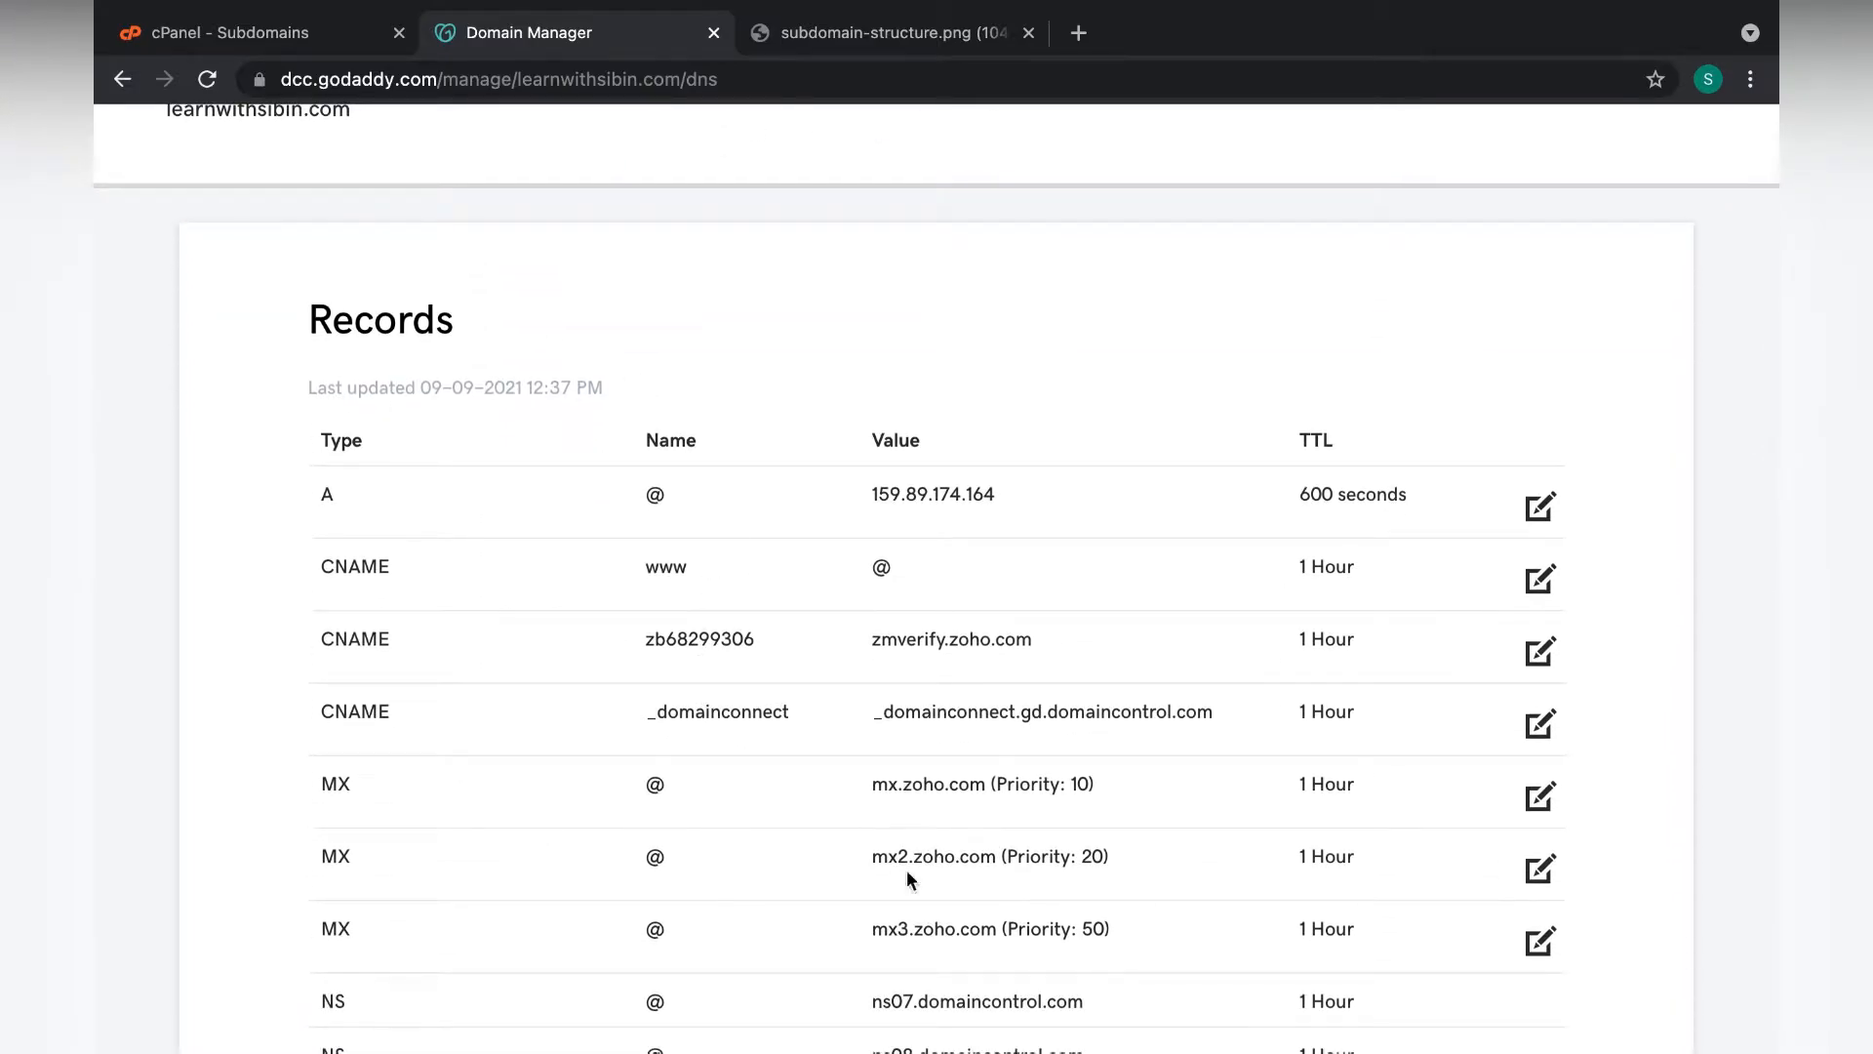
Start a new DNS record of type A for learnwithsibin.com with the host set to *
scroll(1176, 794, "down", 10)
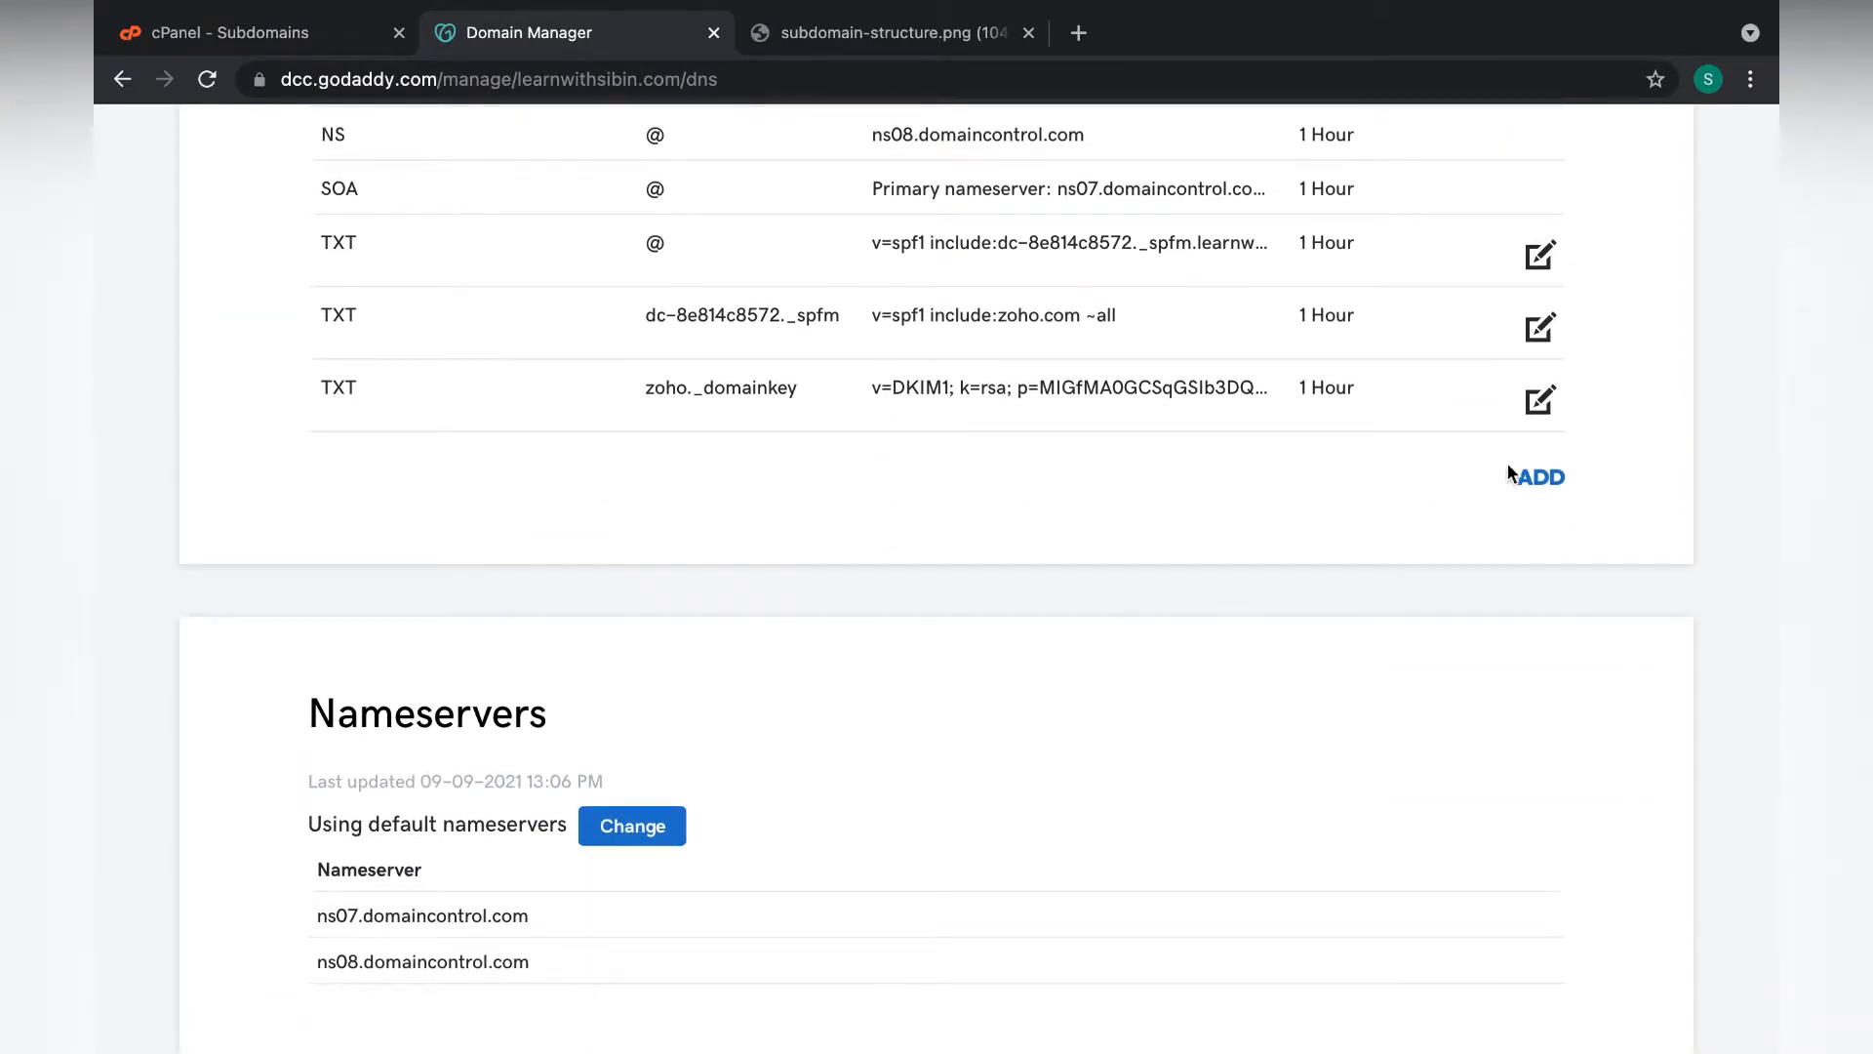
left_click(1536, 483)
left_click(462, 537)
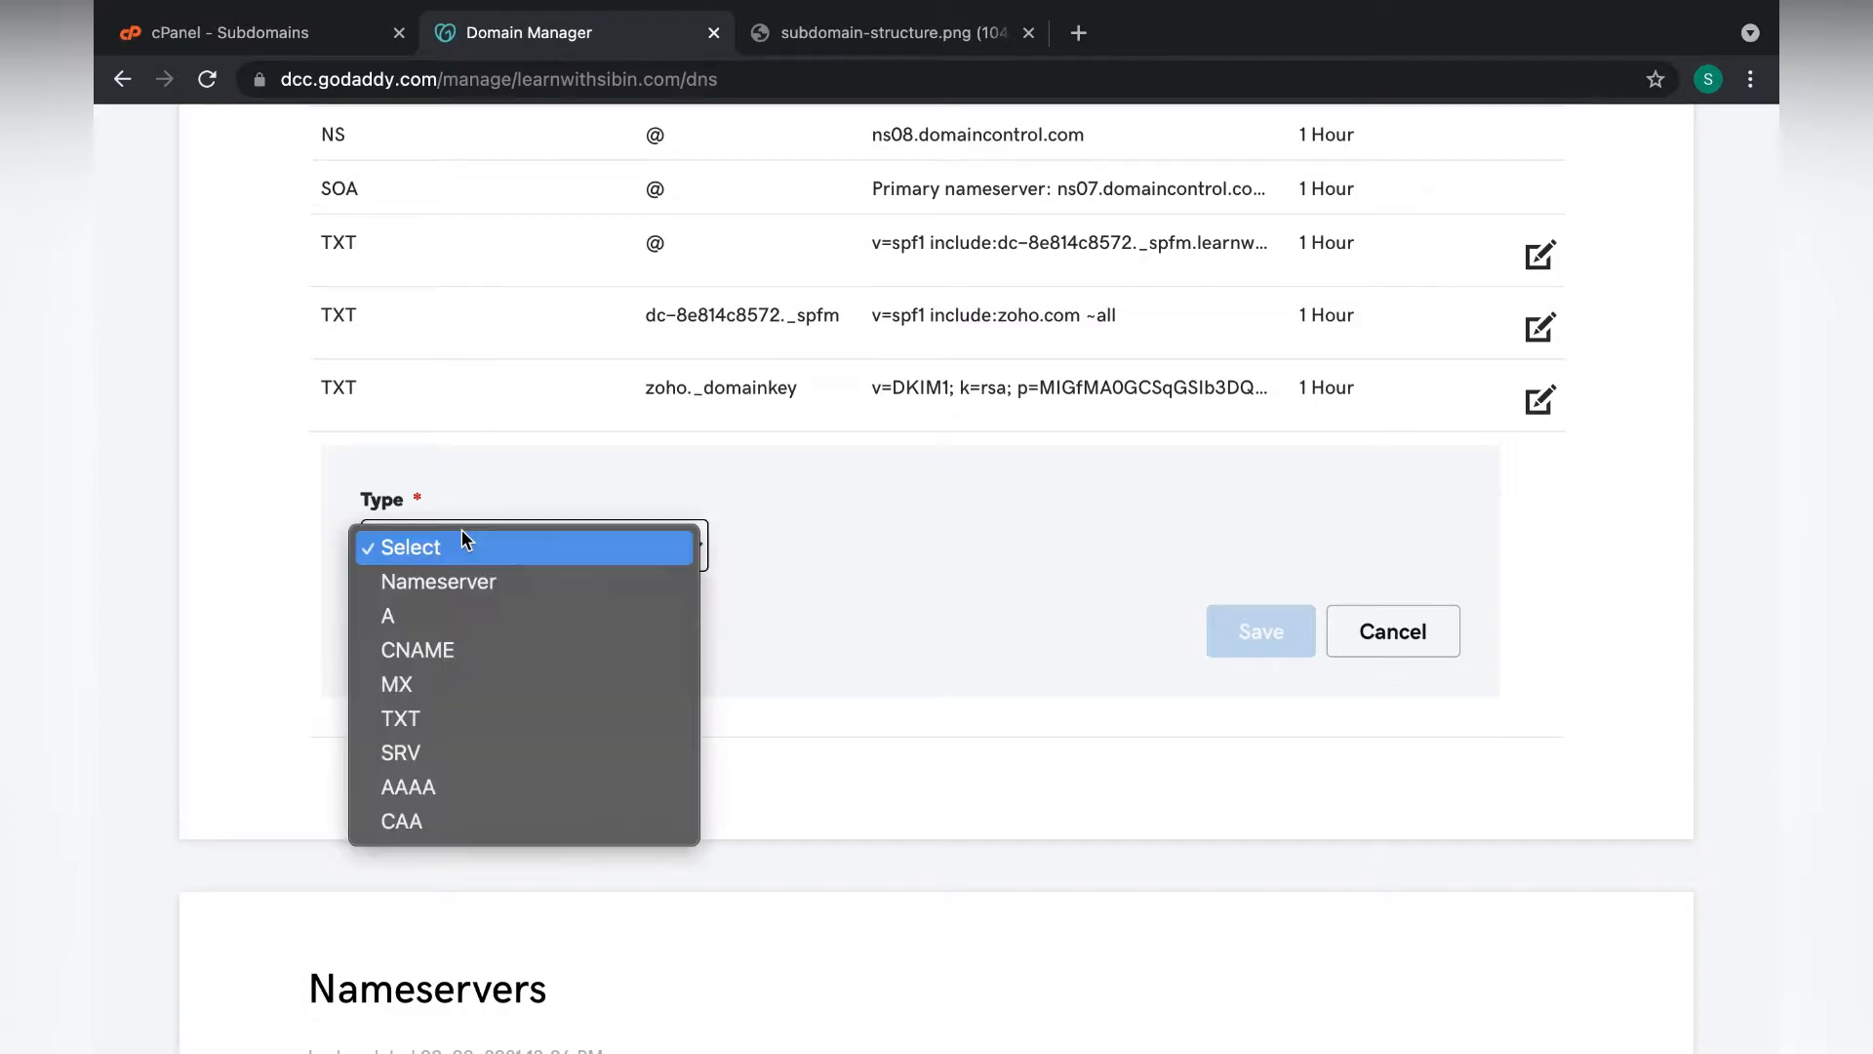
left_click(457, 619)
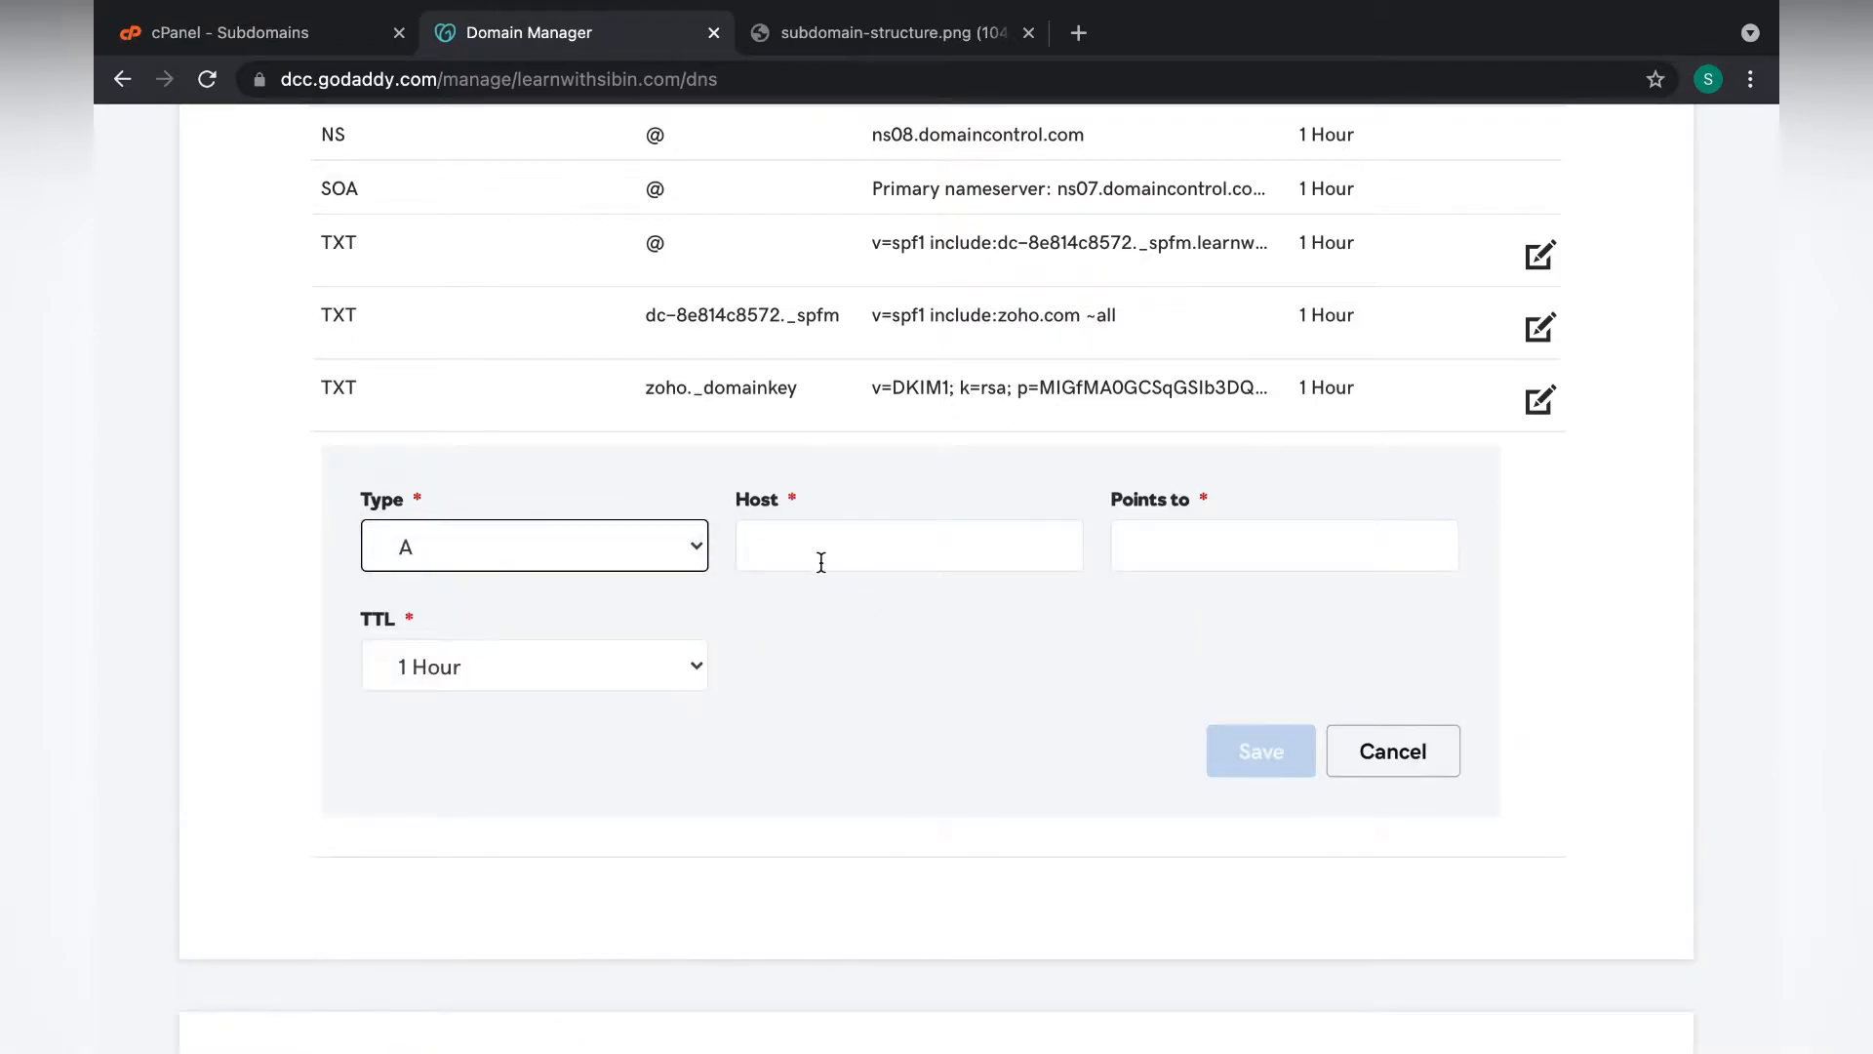
left_click(777, 545)
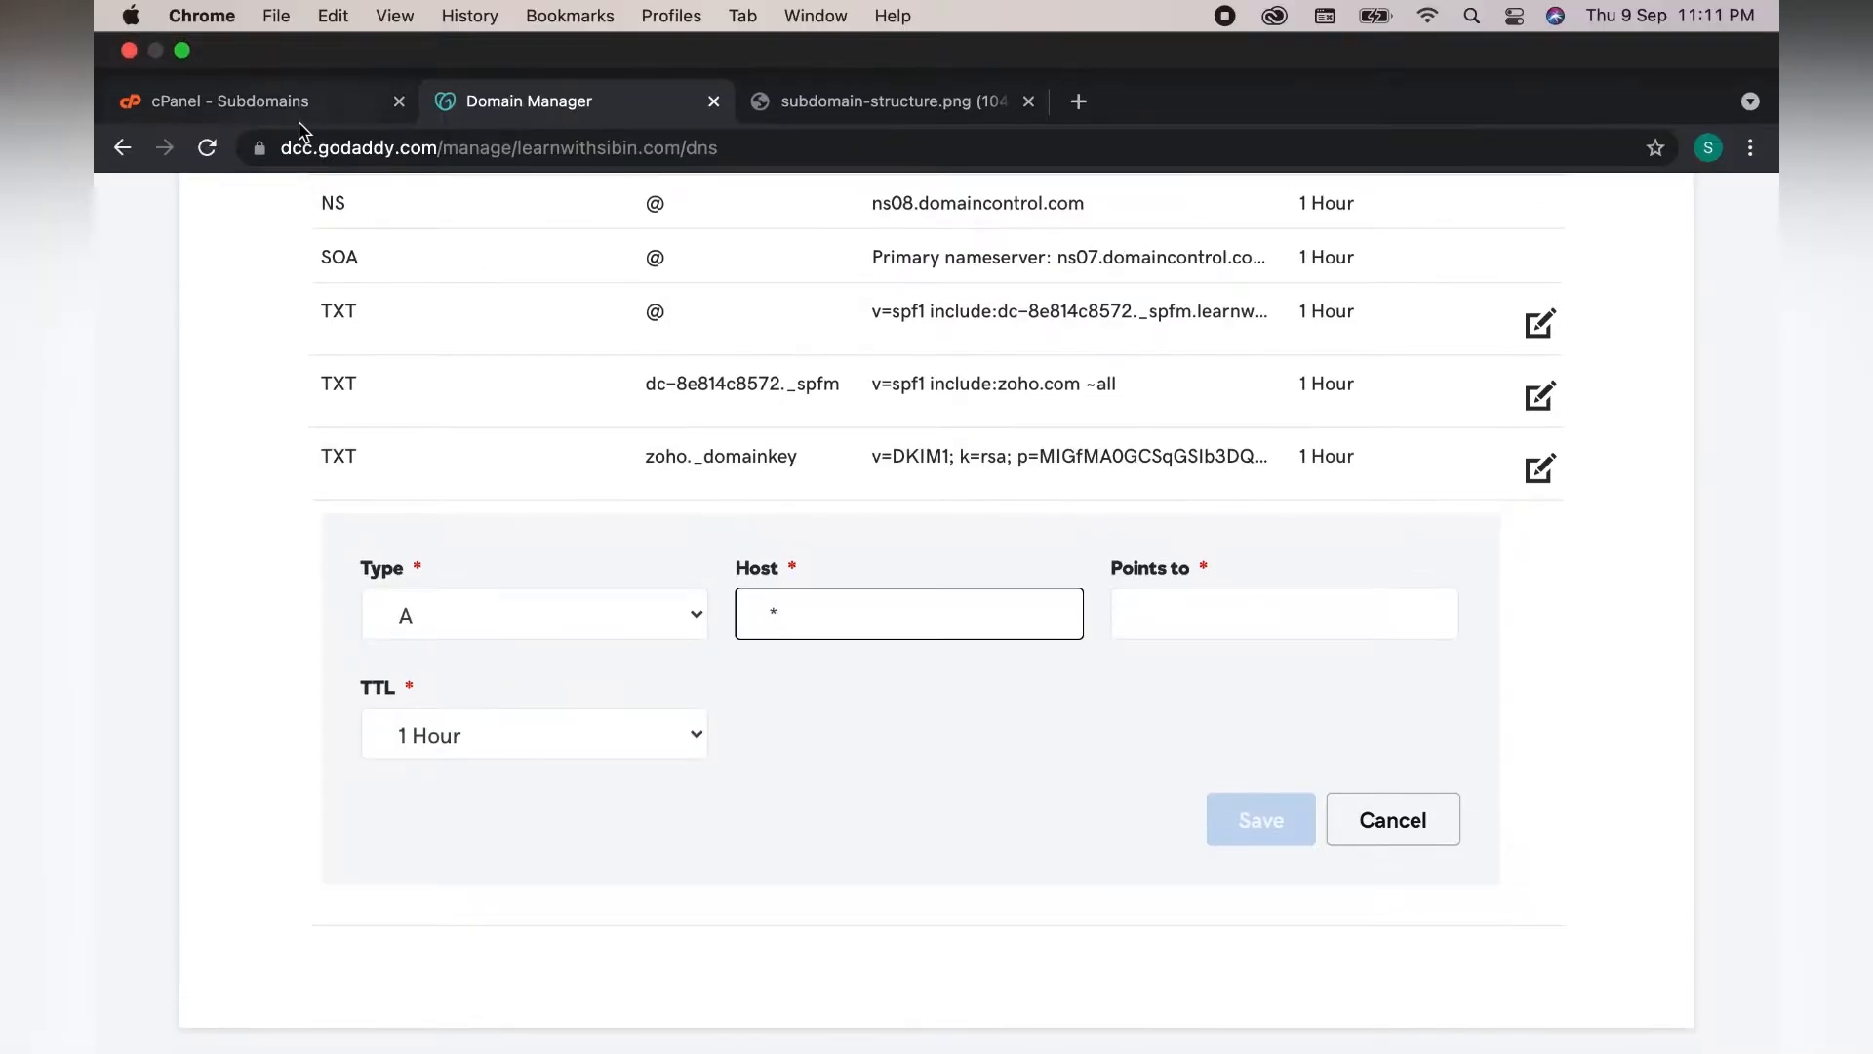
left_click(244, 32)
left_click(517, 32)
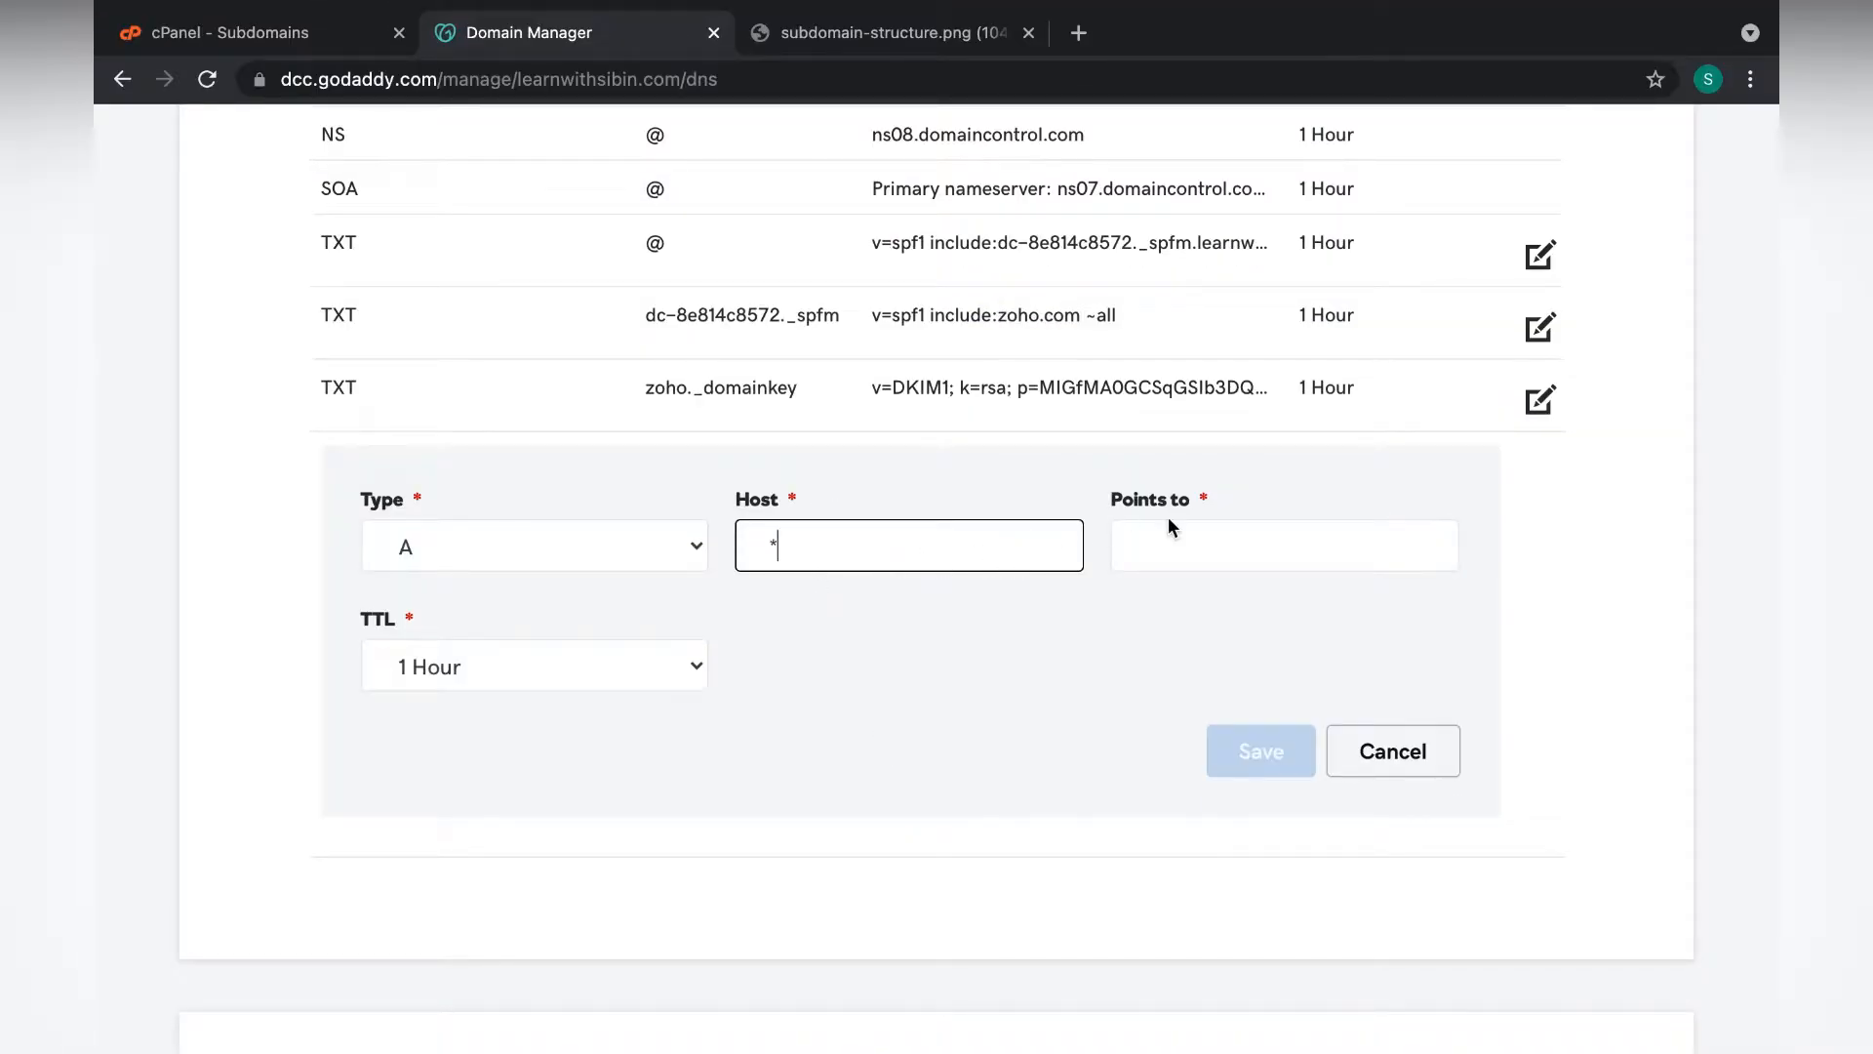
Copy the IP address 159.89.174.164 from the existing @ A record into the new record's Points to value
left_click(1233, 542)
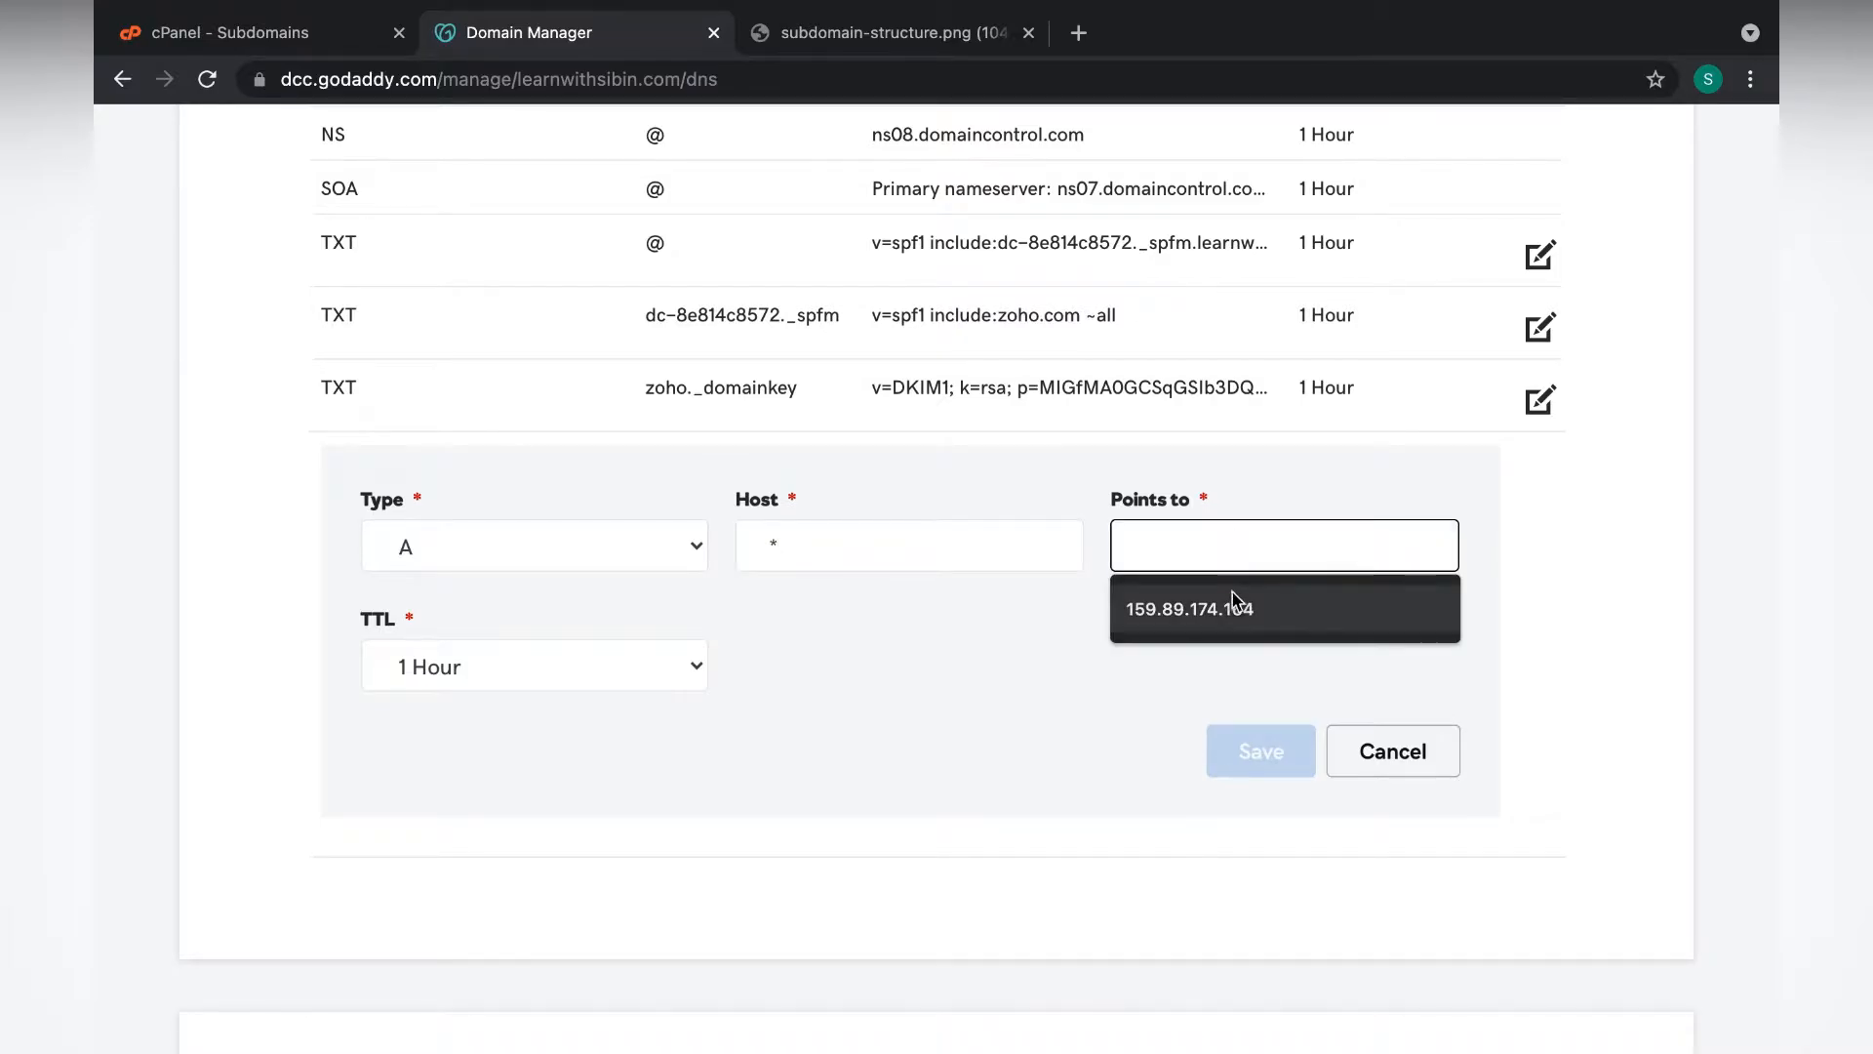
left_click(237, 36)
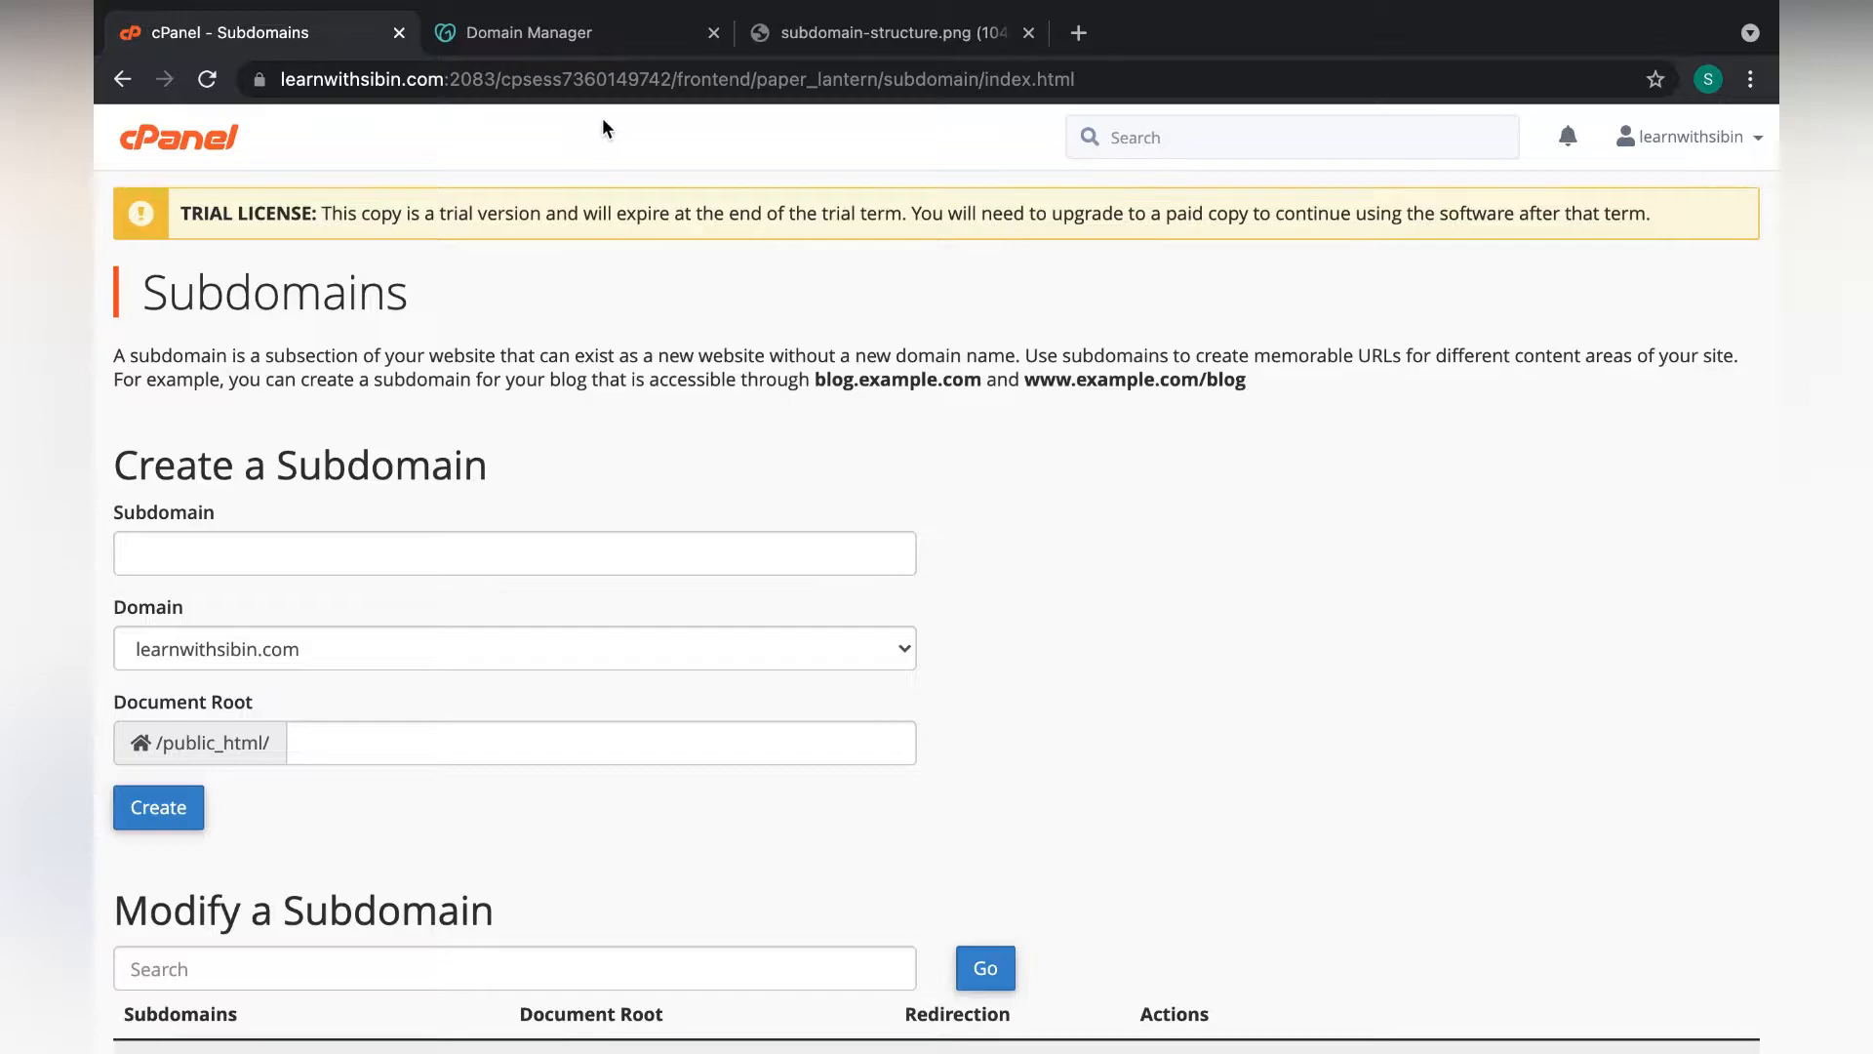
left_click(624, 35)
scroll(844, 351, "up", 10)
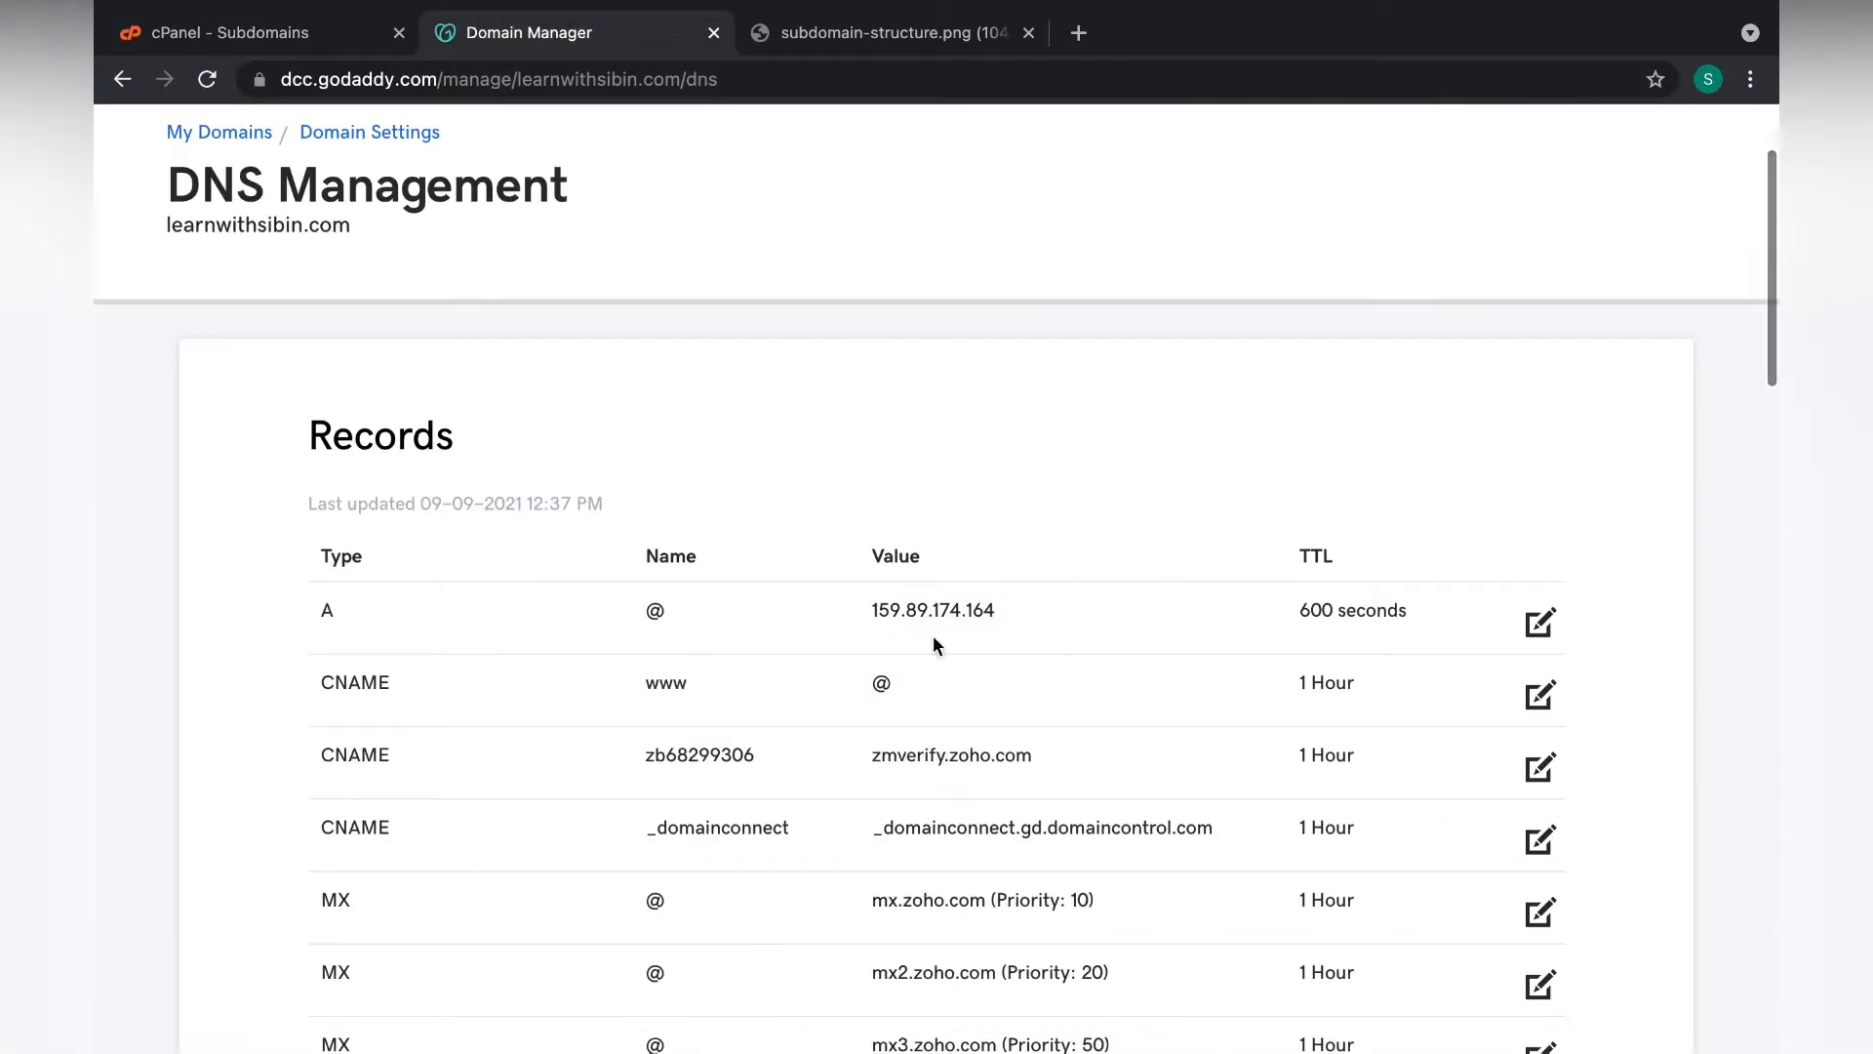
double_click(975, 610)
key("ctrl+c")
scroll(975, 610, "down", 8)
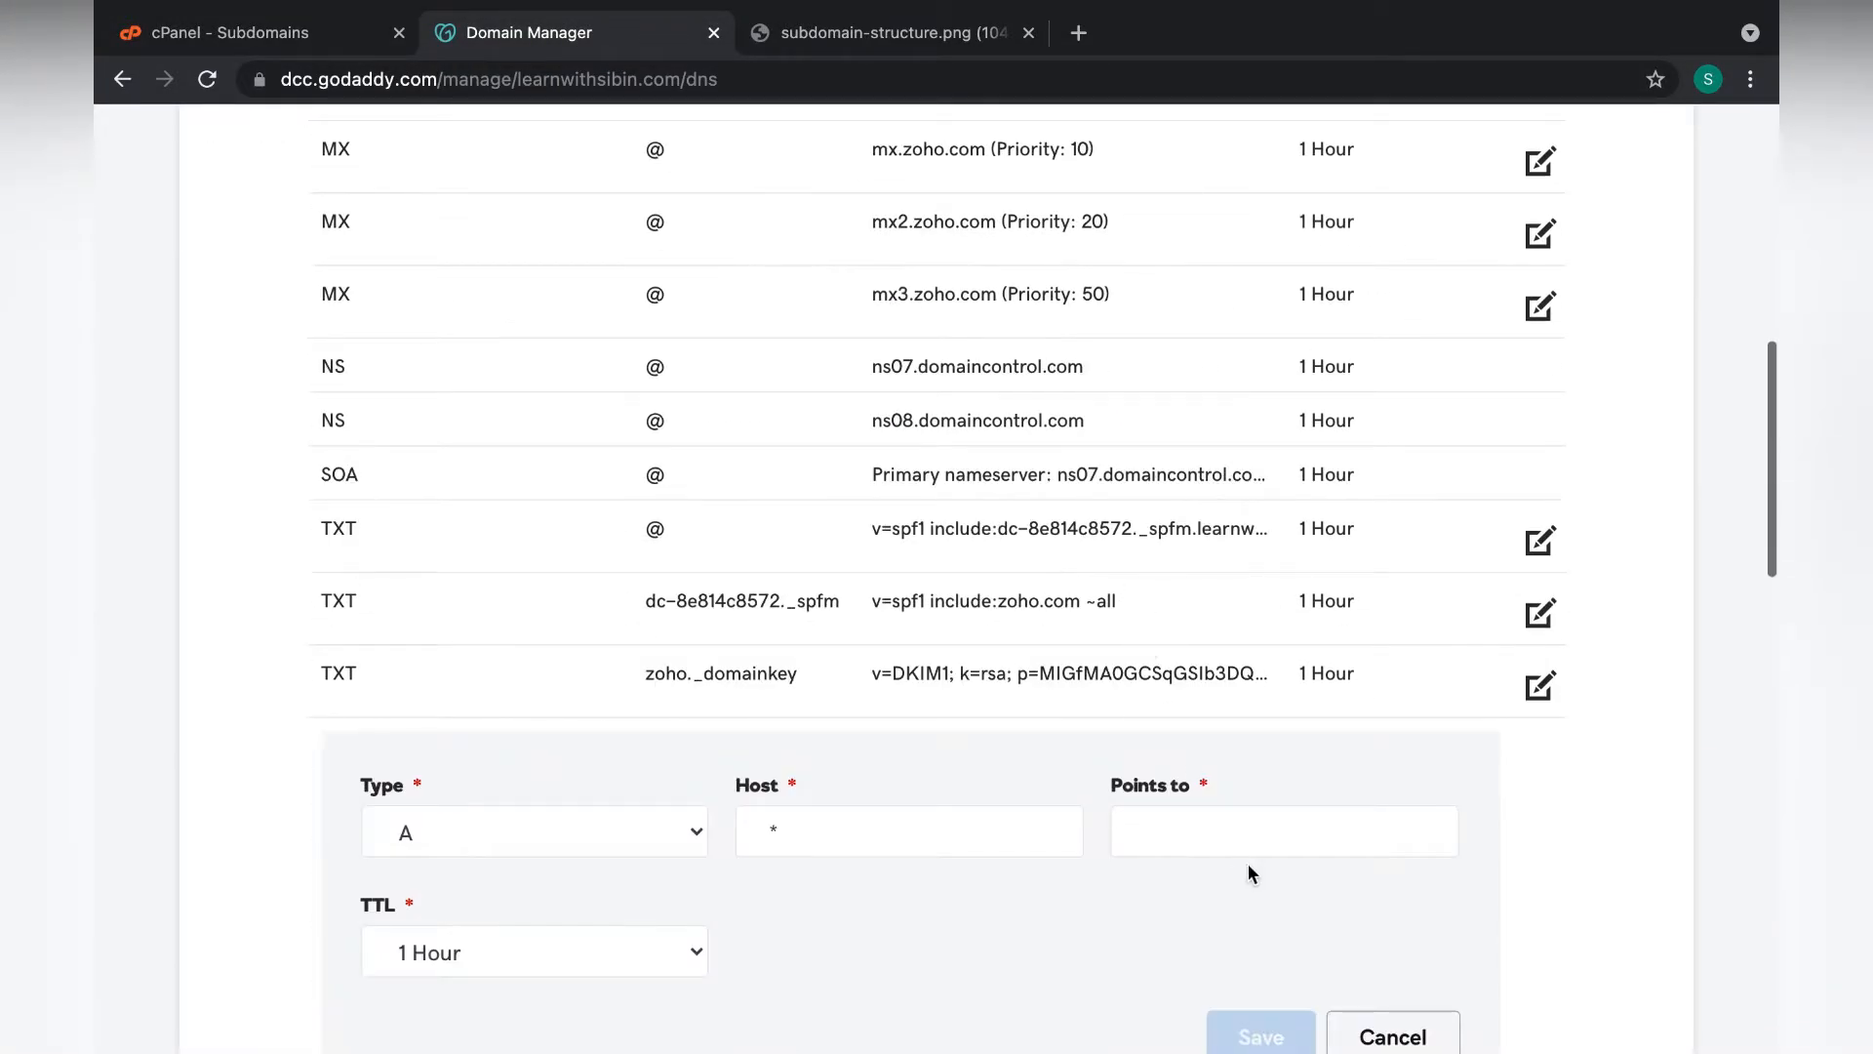
left_click(1304, 817)
key("ctrl+v")
left_click(975, 957)
Set the new A record's TTL to 1/2 Hour and save the record
scroll(976, 957, "down", 5)
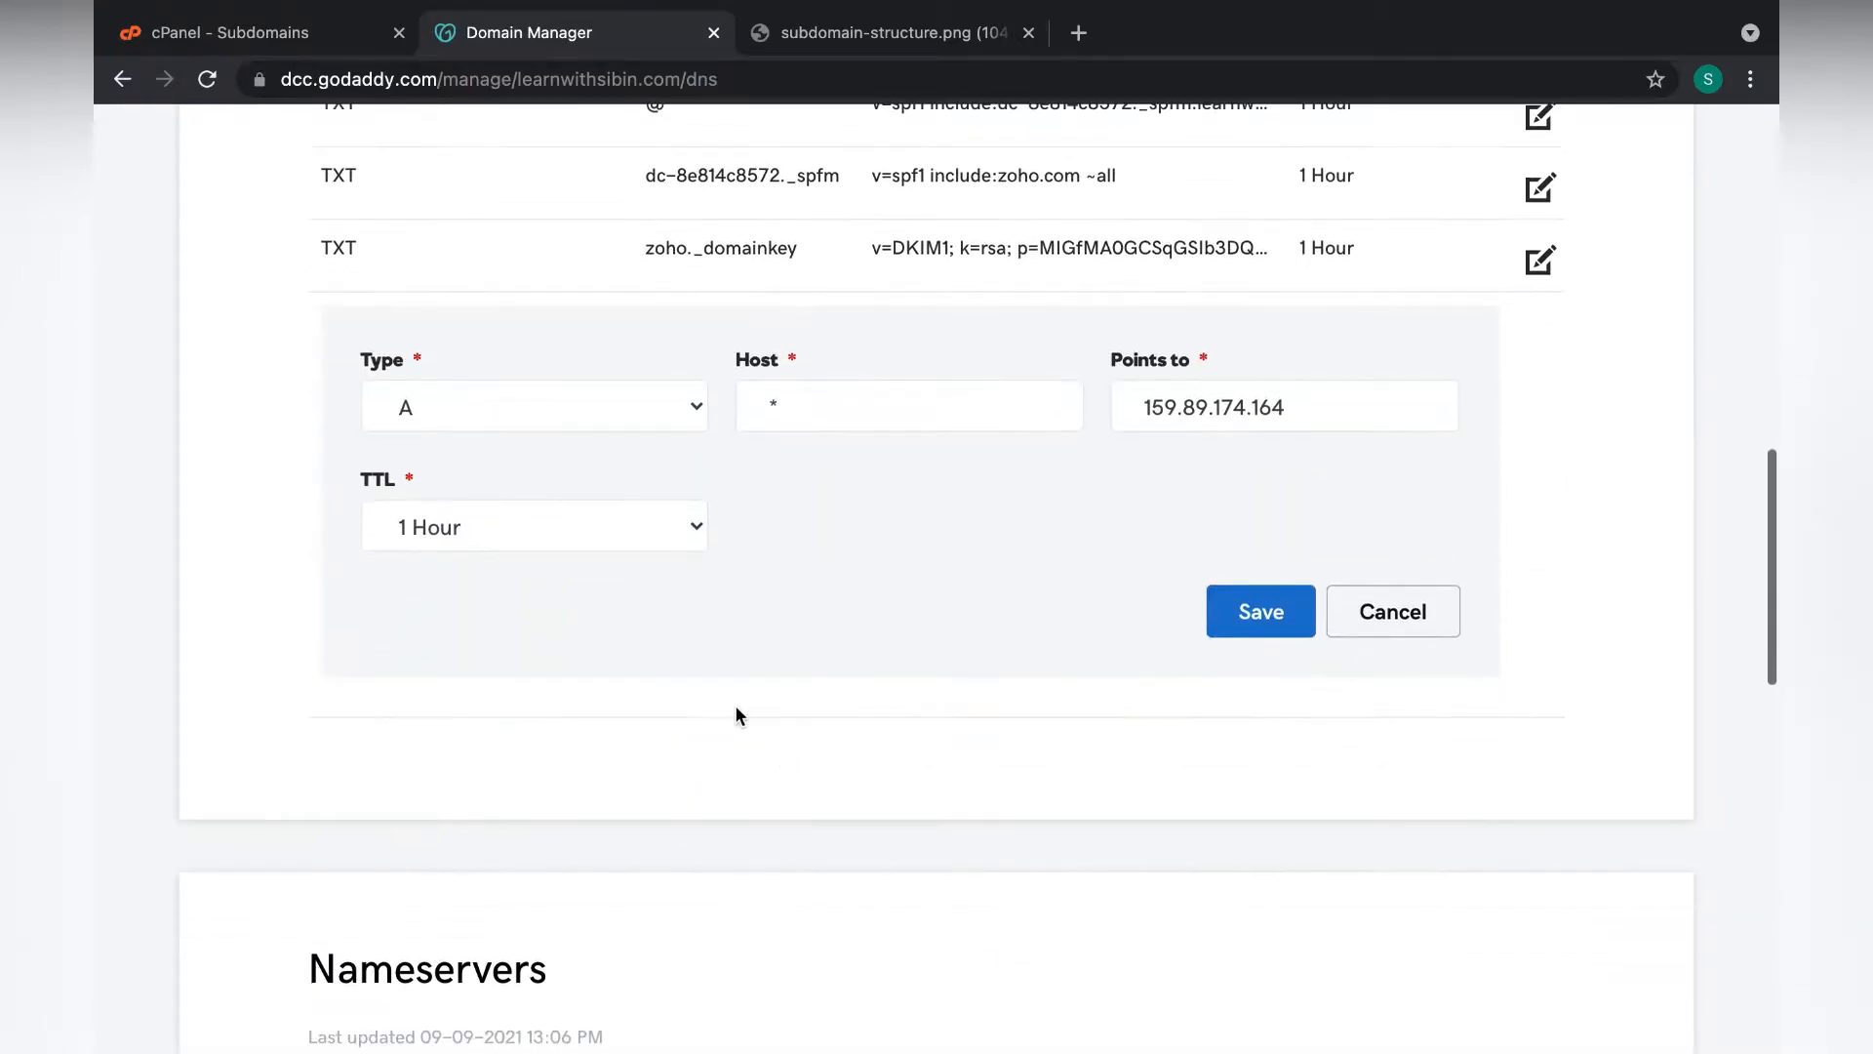
left_click(545, 527)
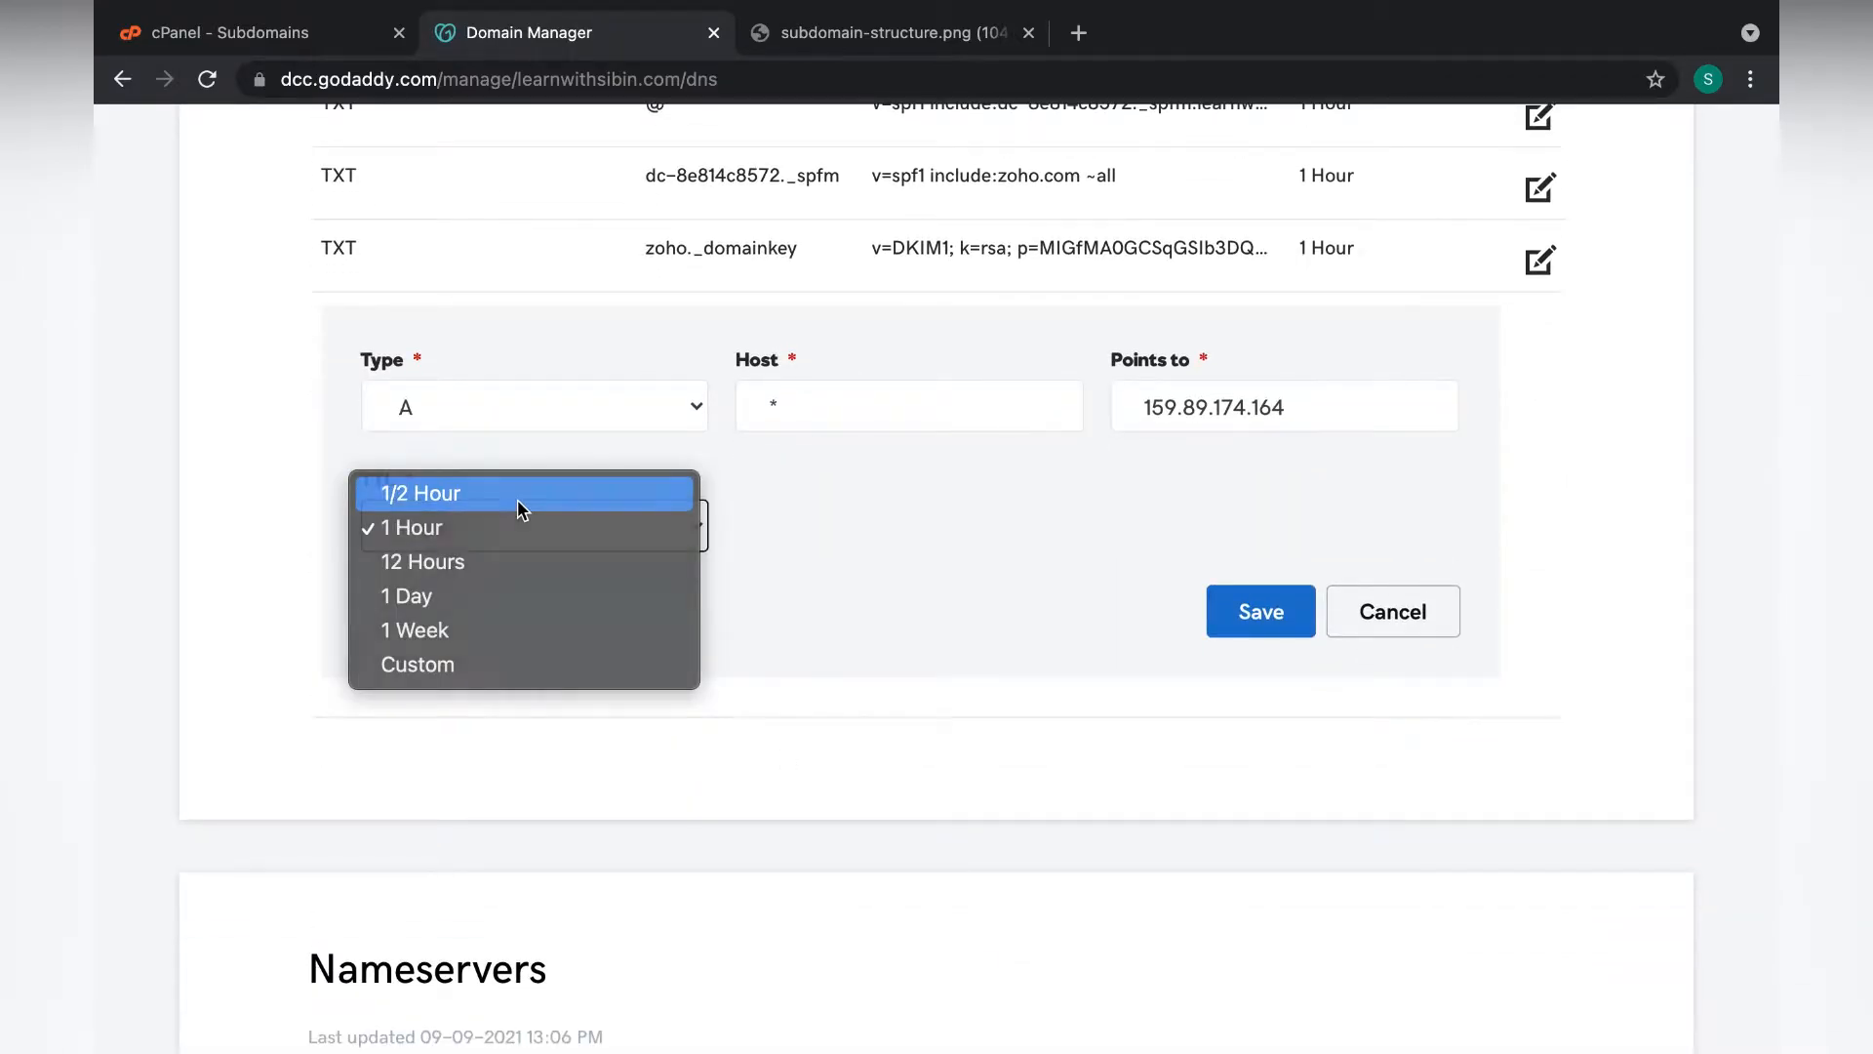
left_click(517, 495)
left_click(1261, 611)
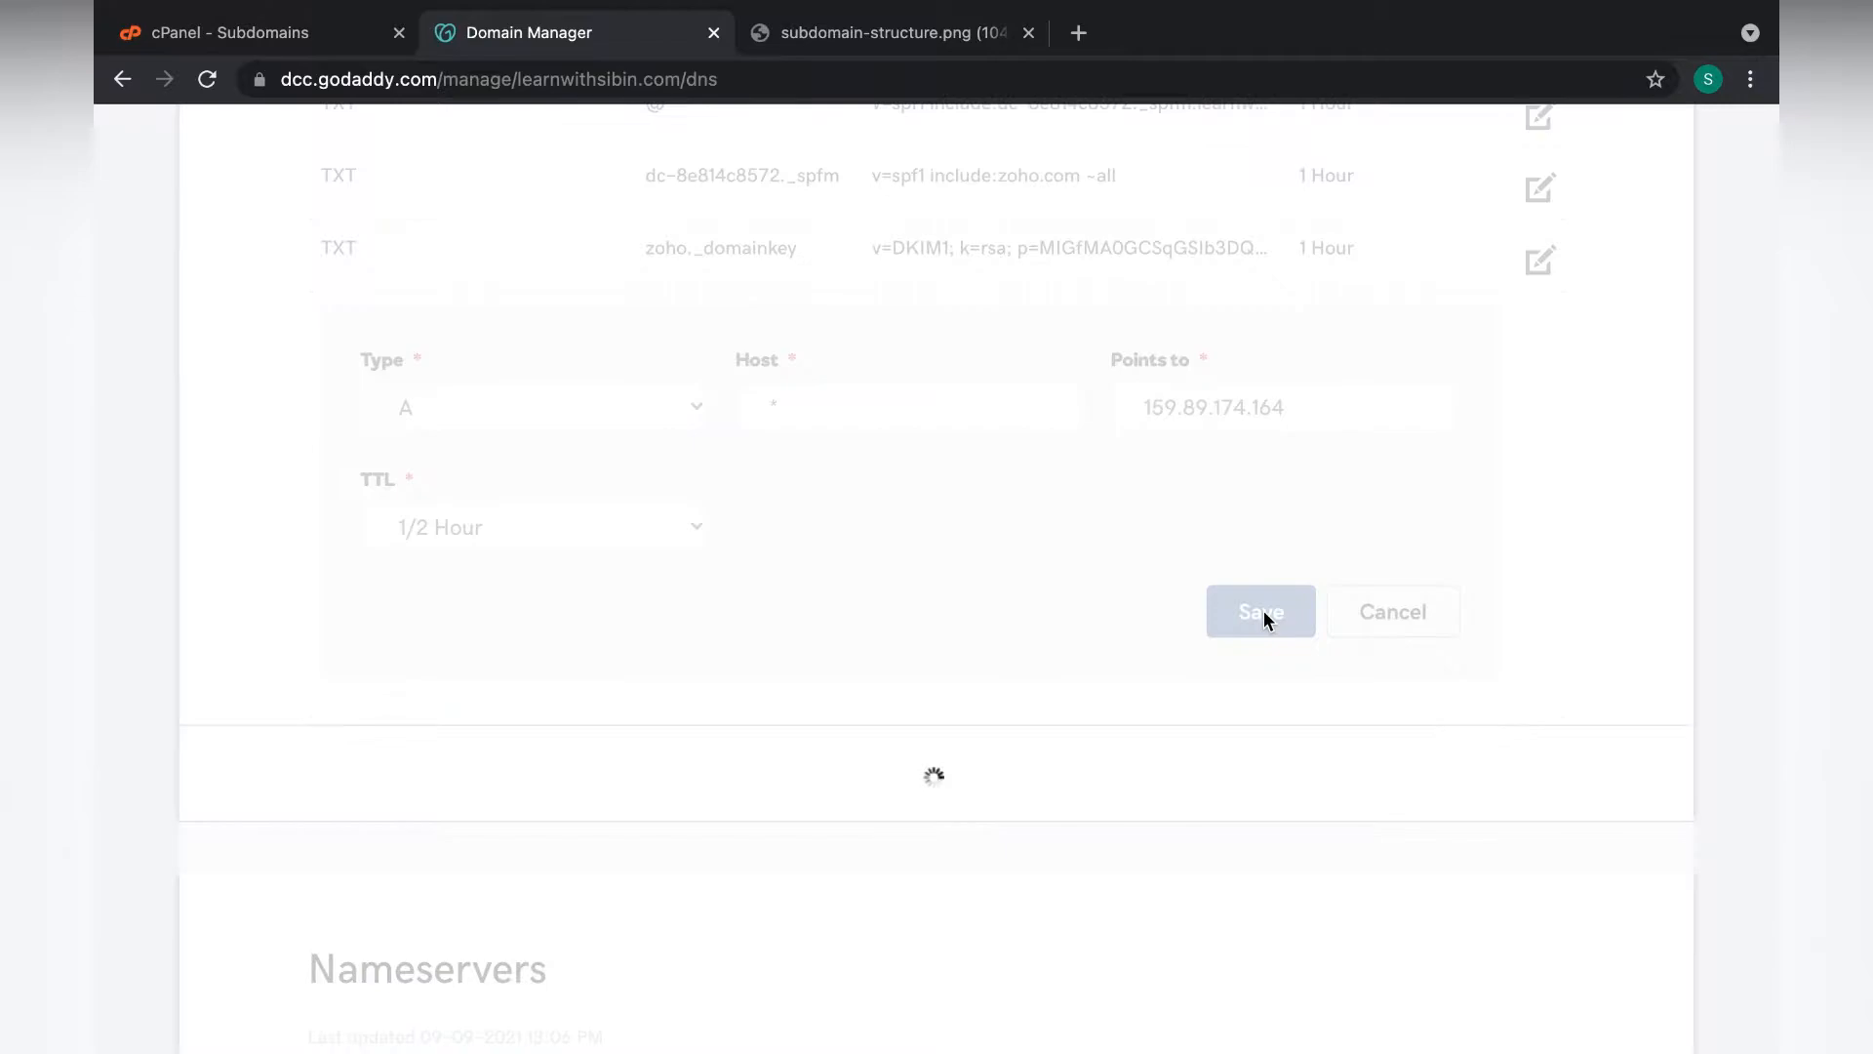
Review the updated DNS records for learnwithsibin.com in GoDaddy, including the new * record, and glance at cPanel's Subdomains page
scroll(1265, 621, "up", 3)
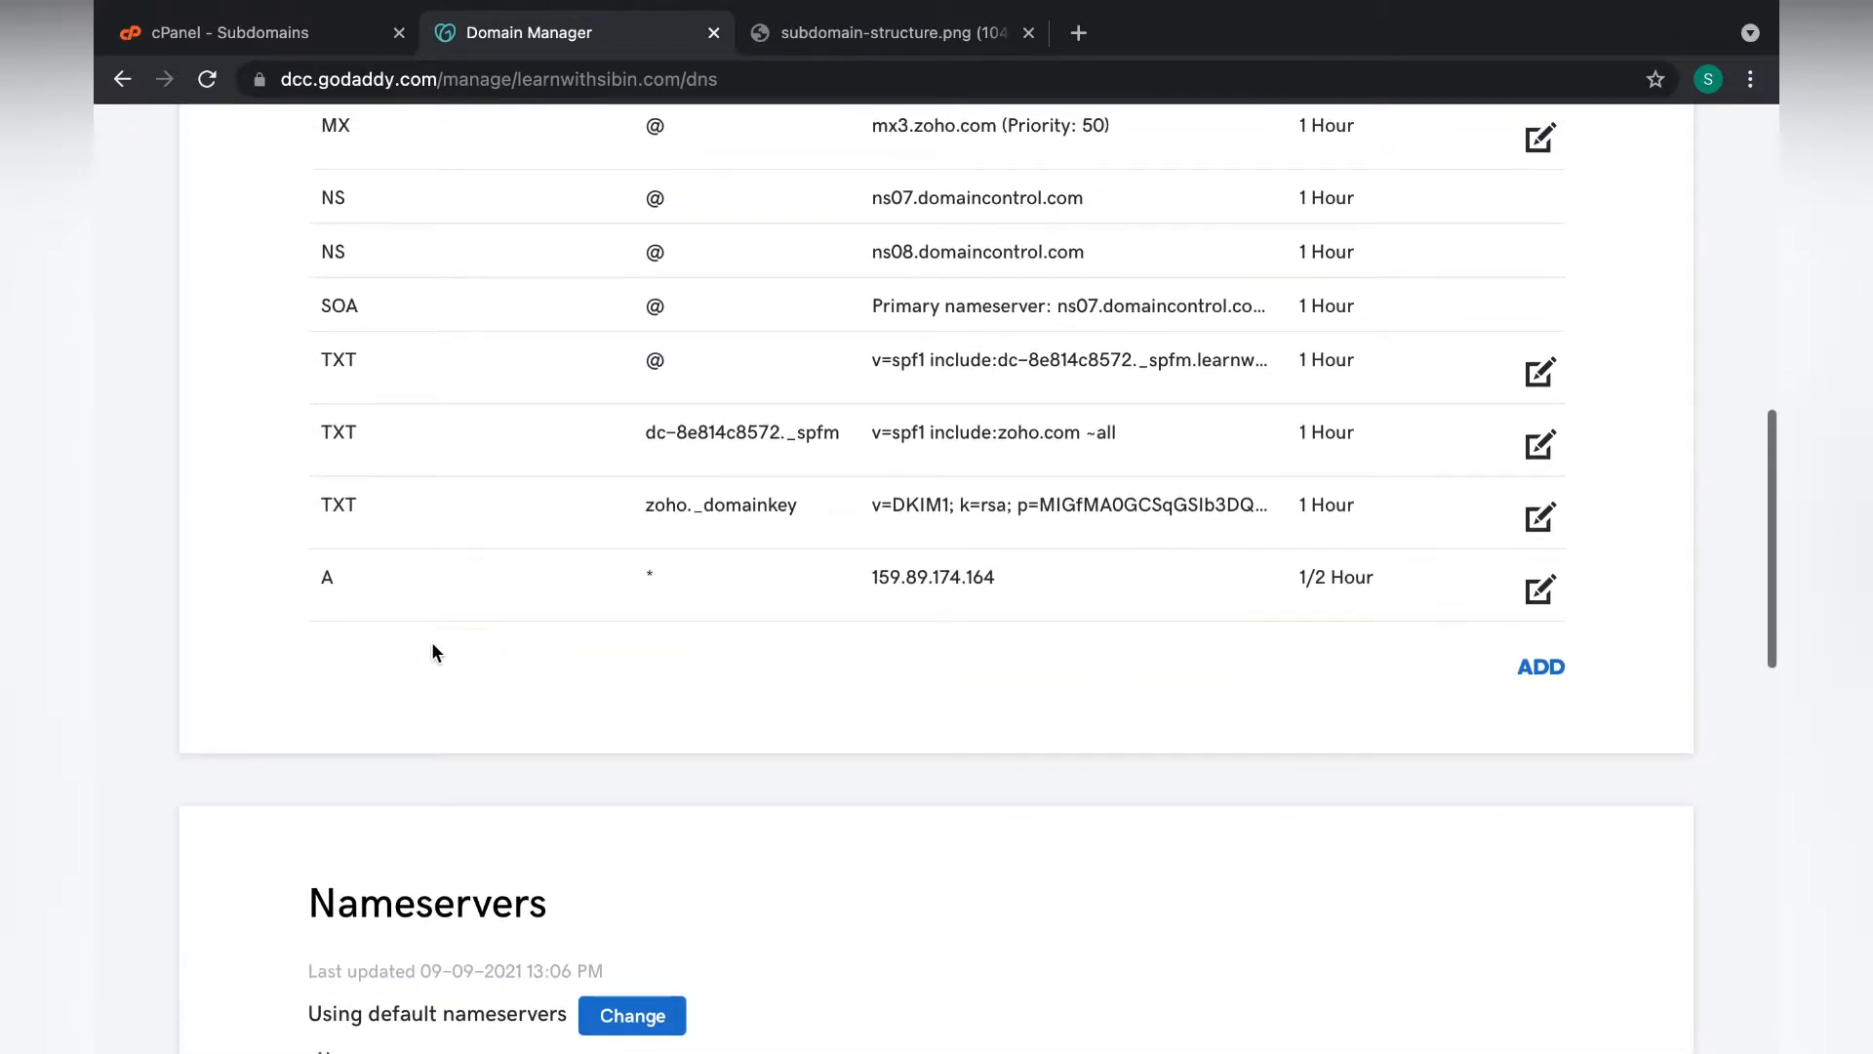
left_click(319, 16)
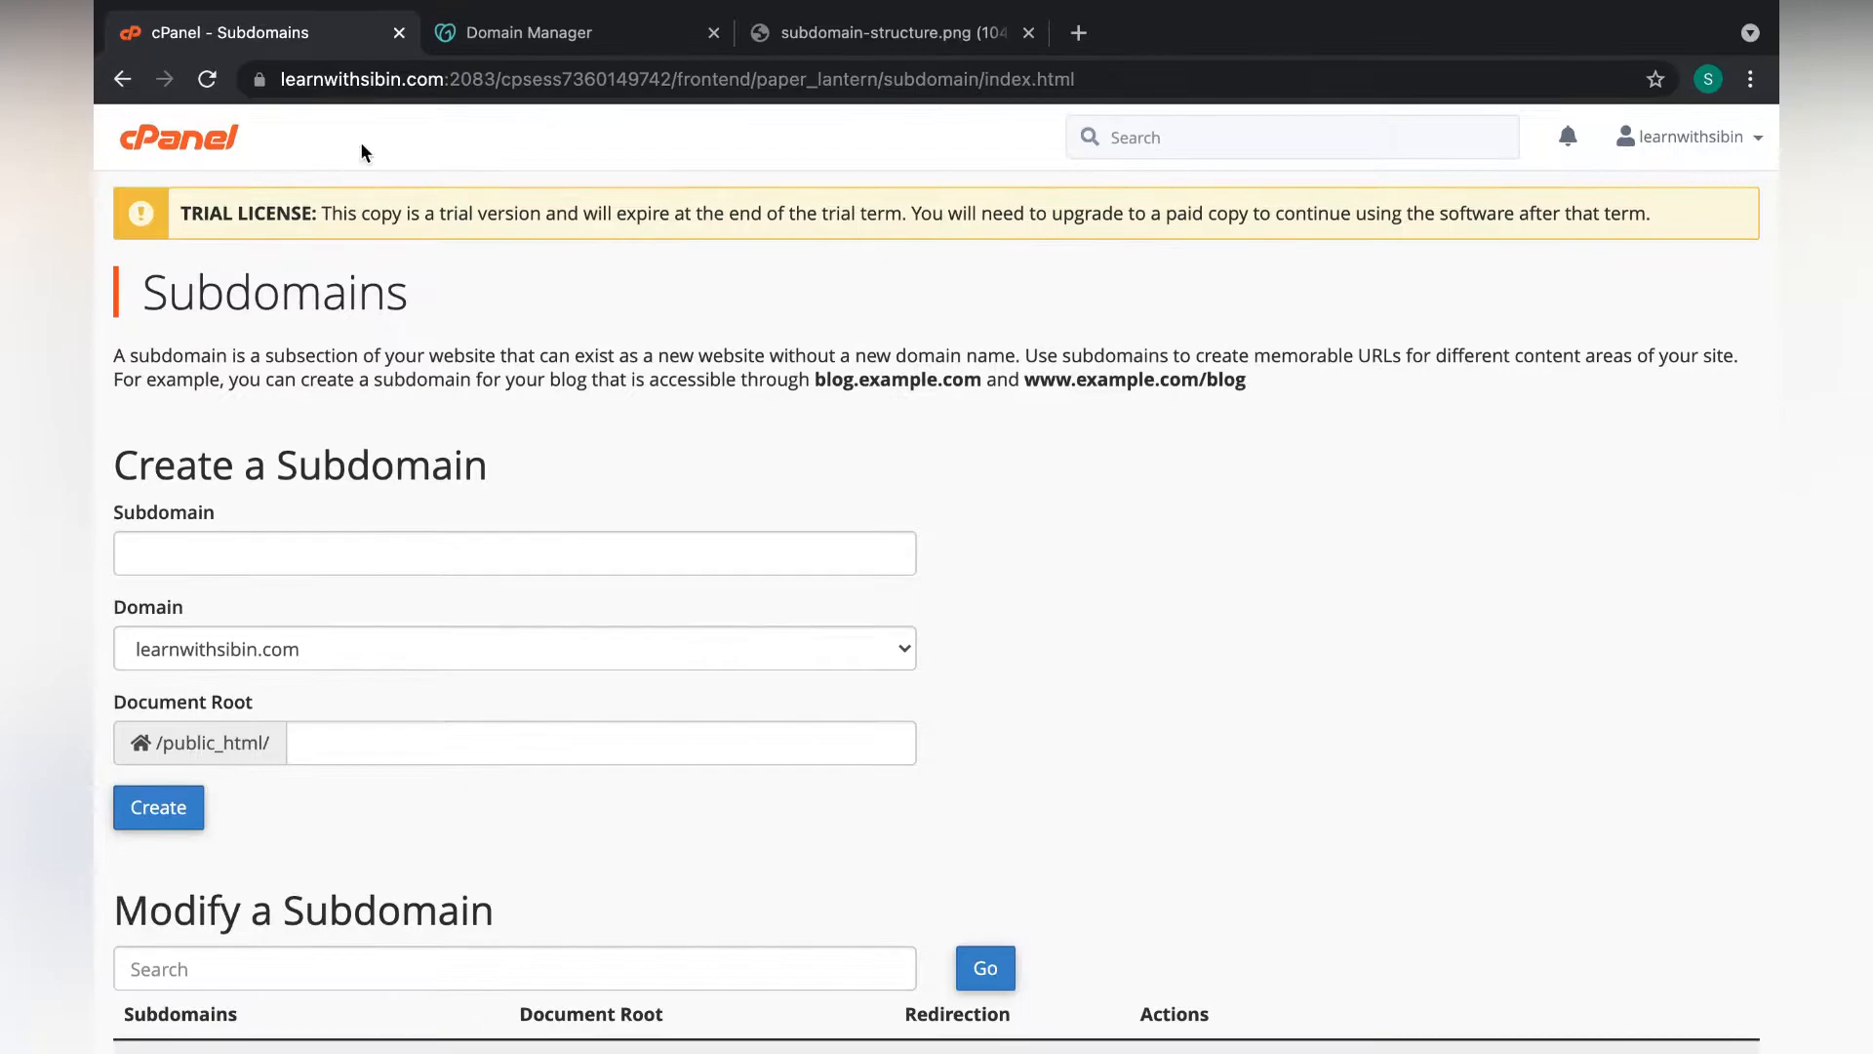
left_click(531, 39)
scroll(630, 512, "up", 10)
scroll(633, 524, "down", 1)
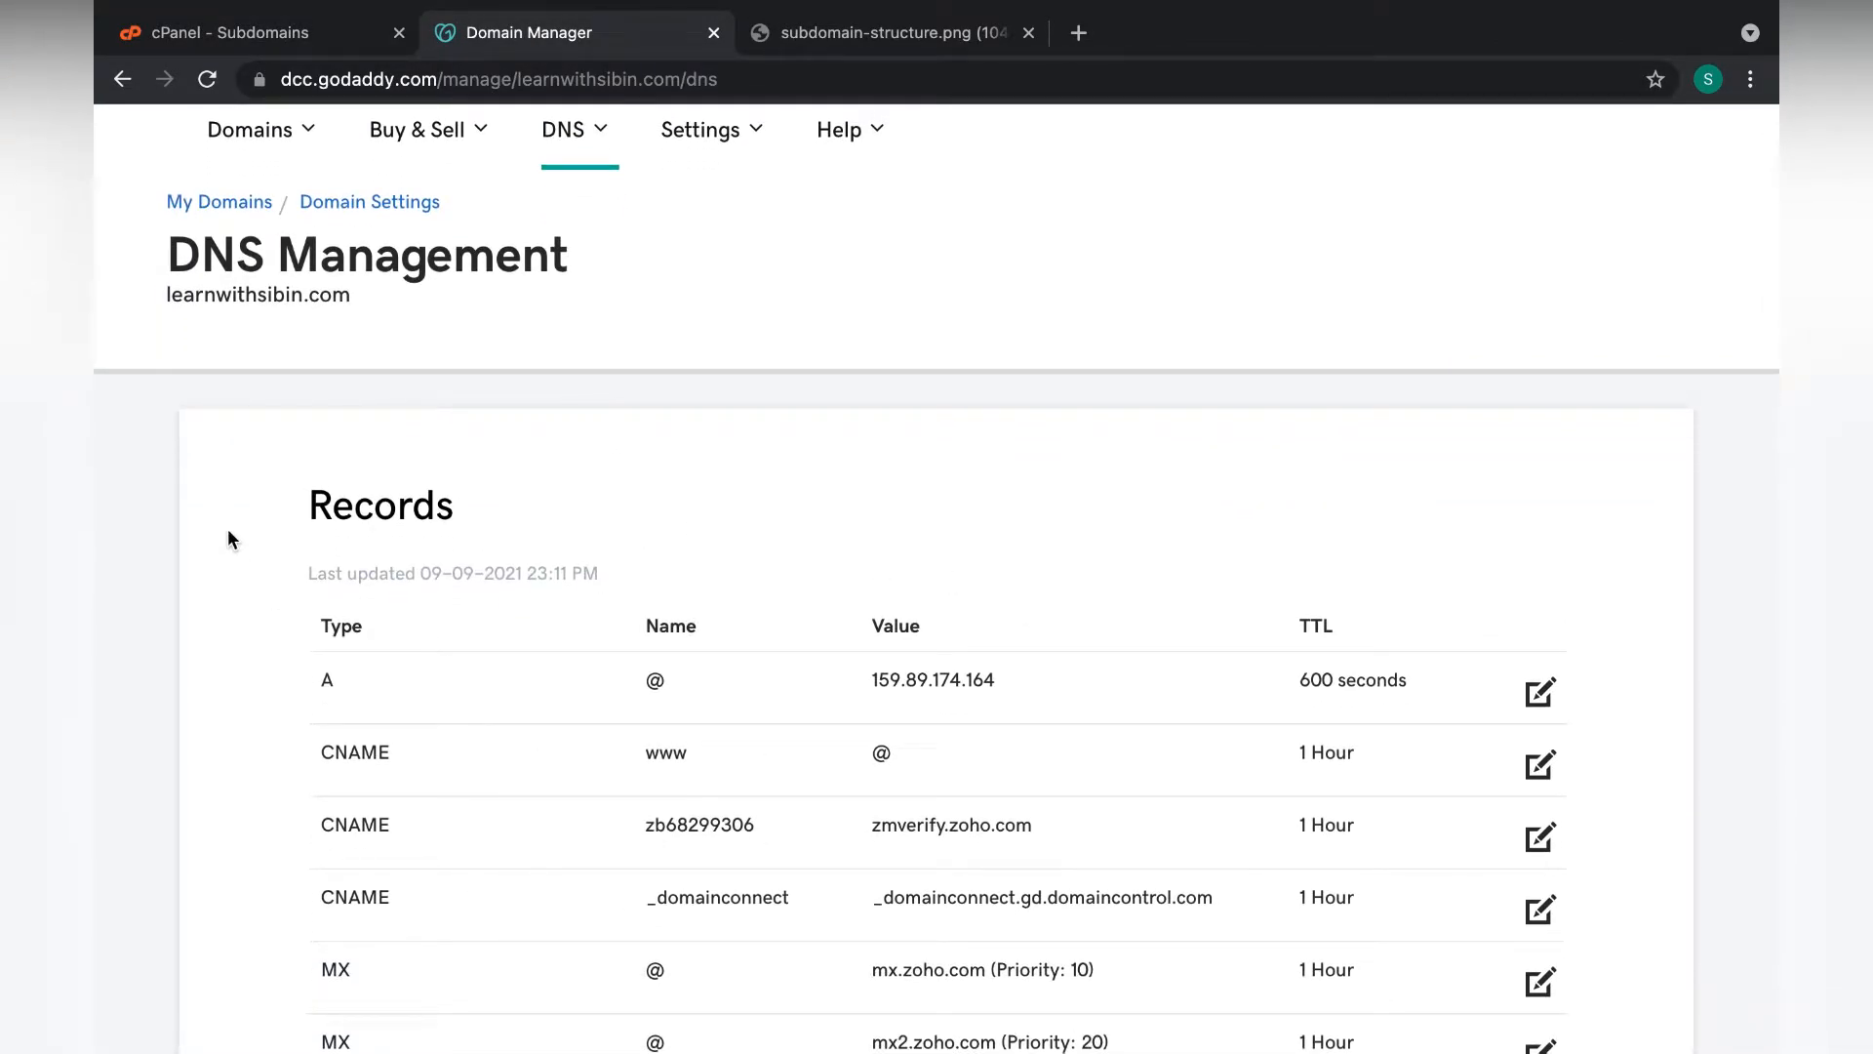
scroll(272, 569, "down", 3)
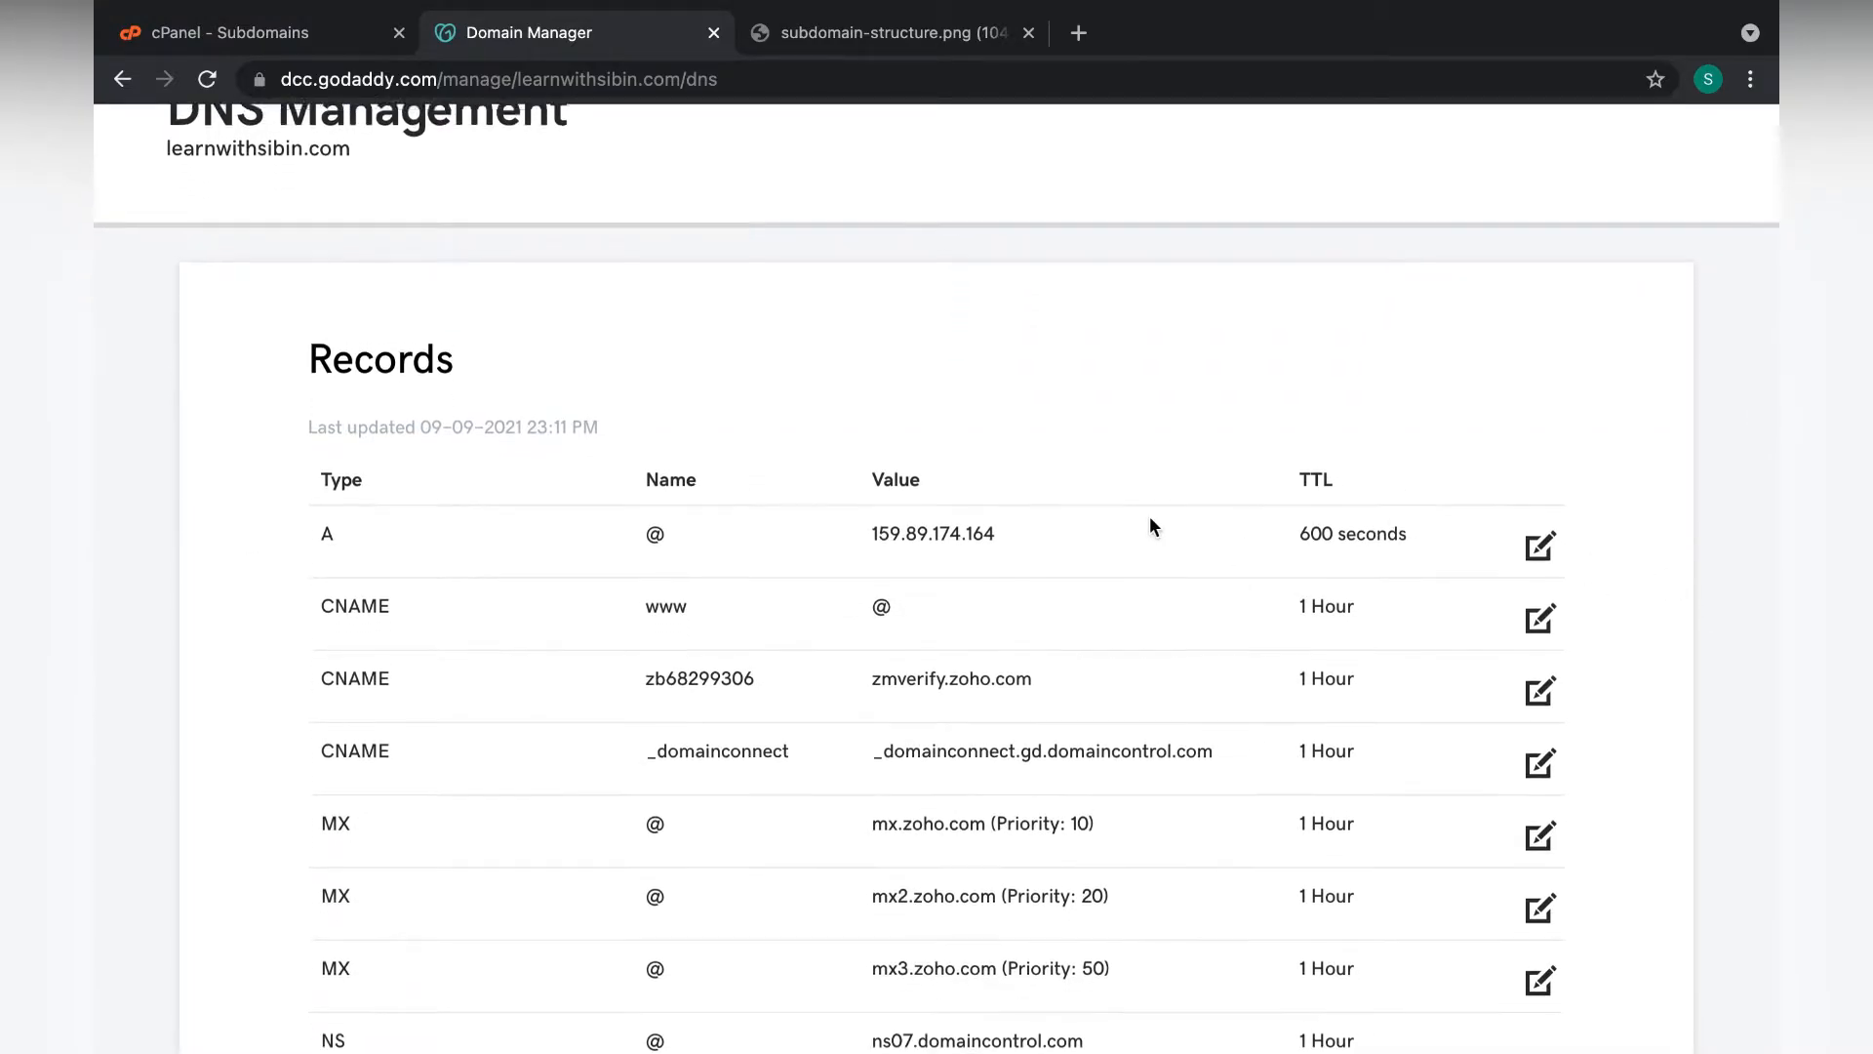
scroll(1151, 525, "up", 5)
Copy learnwithsibin.com from the demo subdomain's entry in cPanel and open that address in a new browser tab beside cPanel
left_click(228, 35)
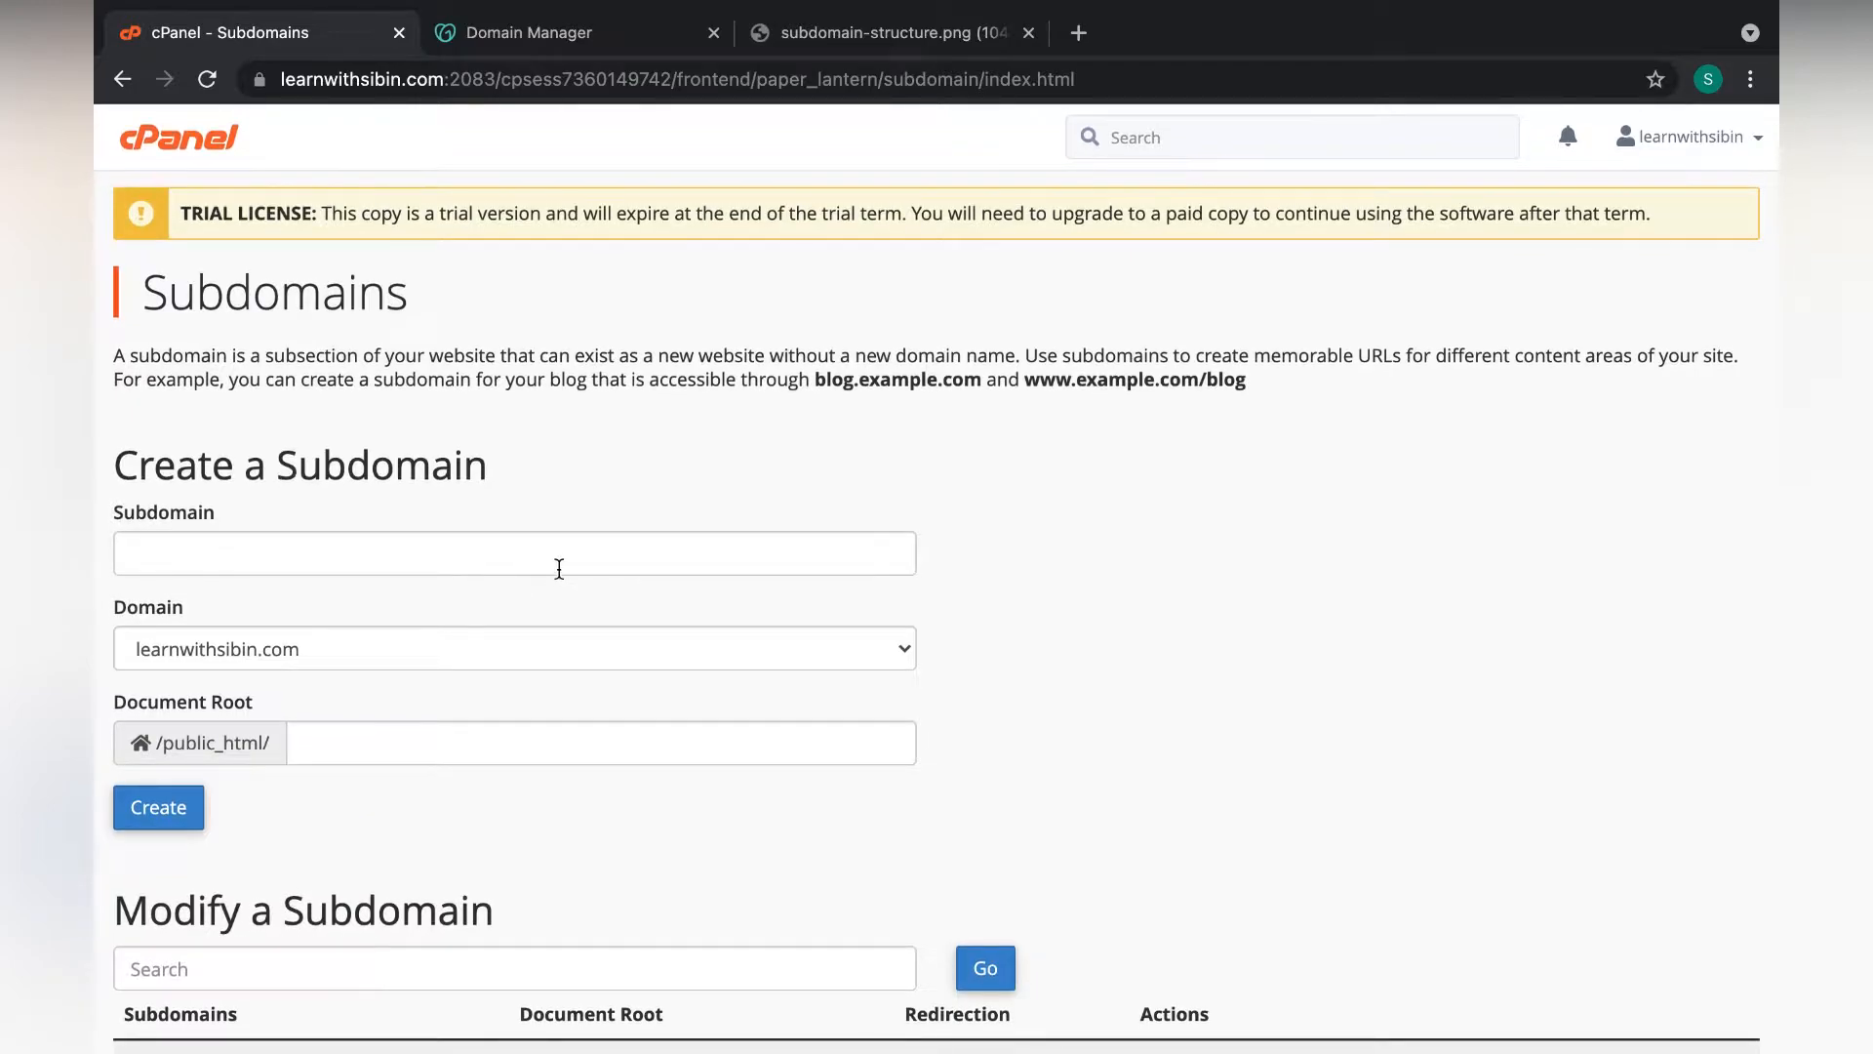
scroll(556, 565, "down", 3)
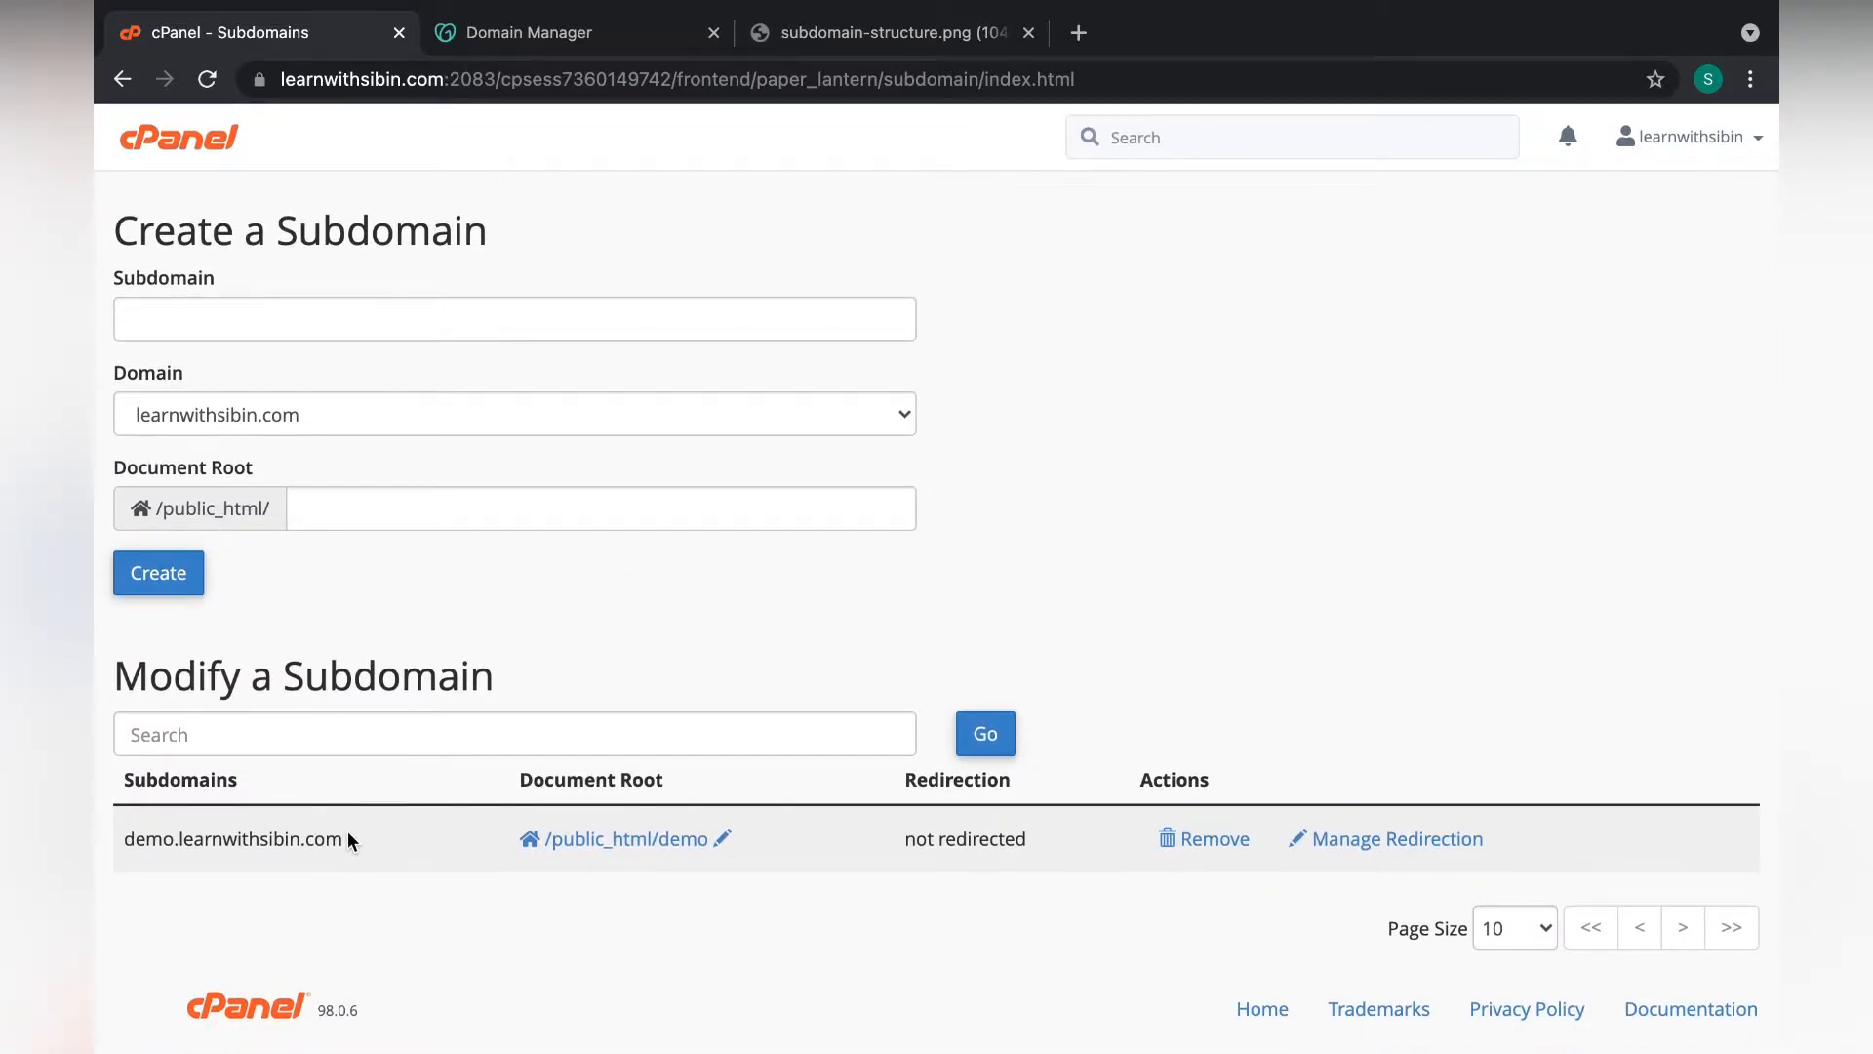
left_click_drag(343, 839, 178, 839)
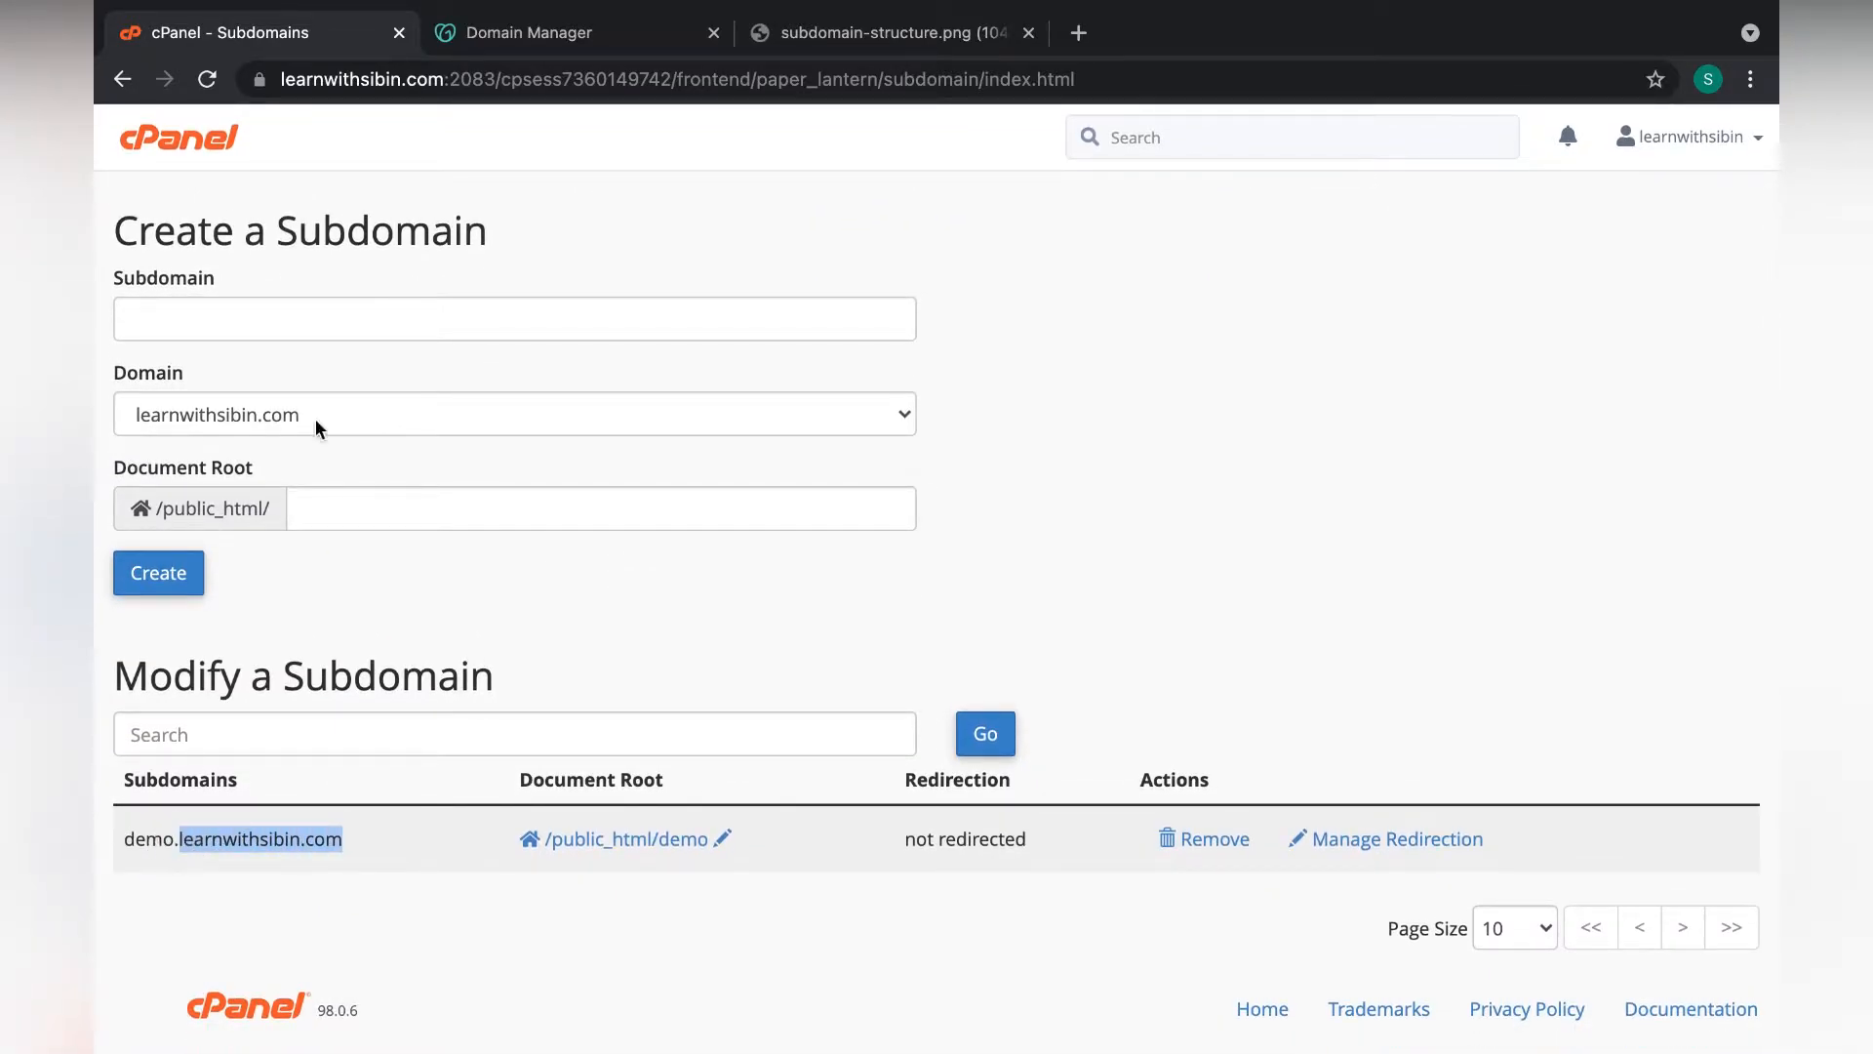
left_click(1078, 32)
key("ctrl+v")
key("Return")
left_click_drag(1127, 61, 518, 54)
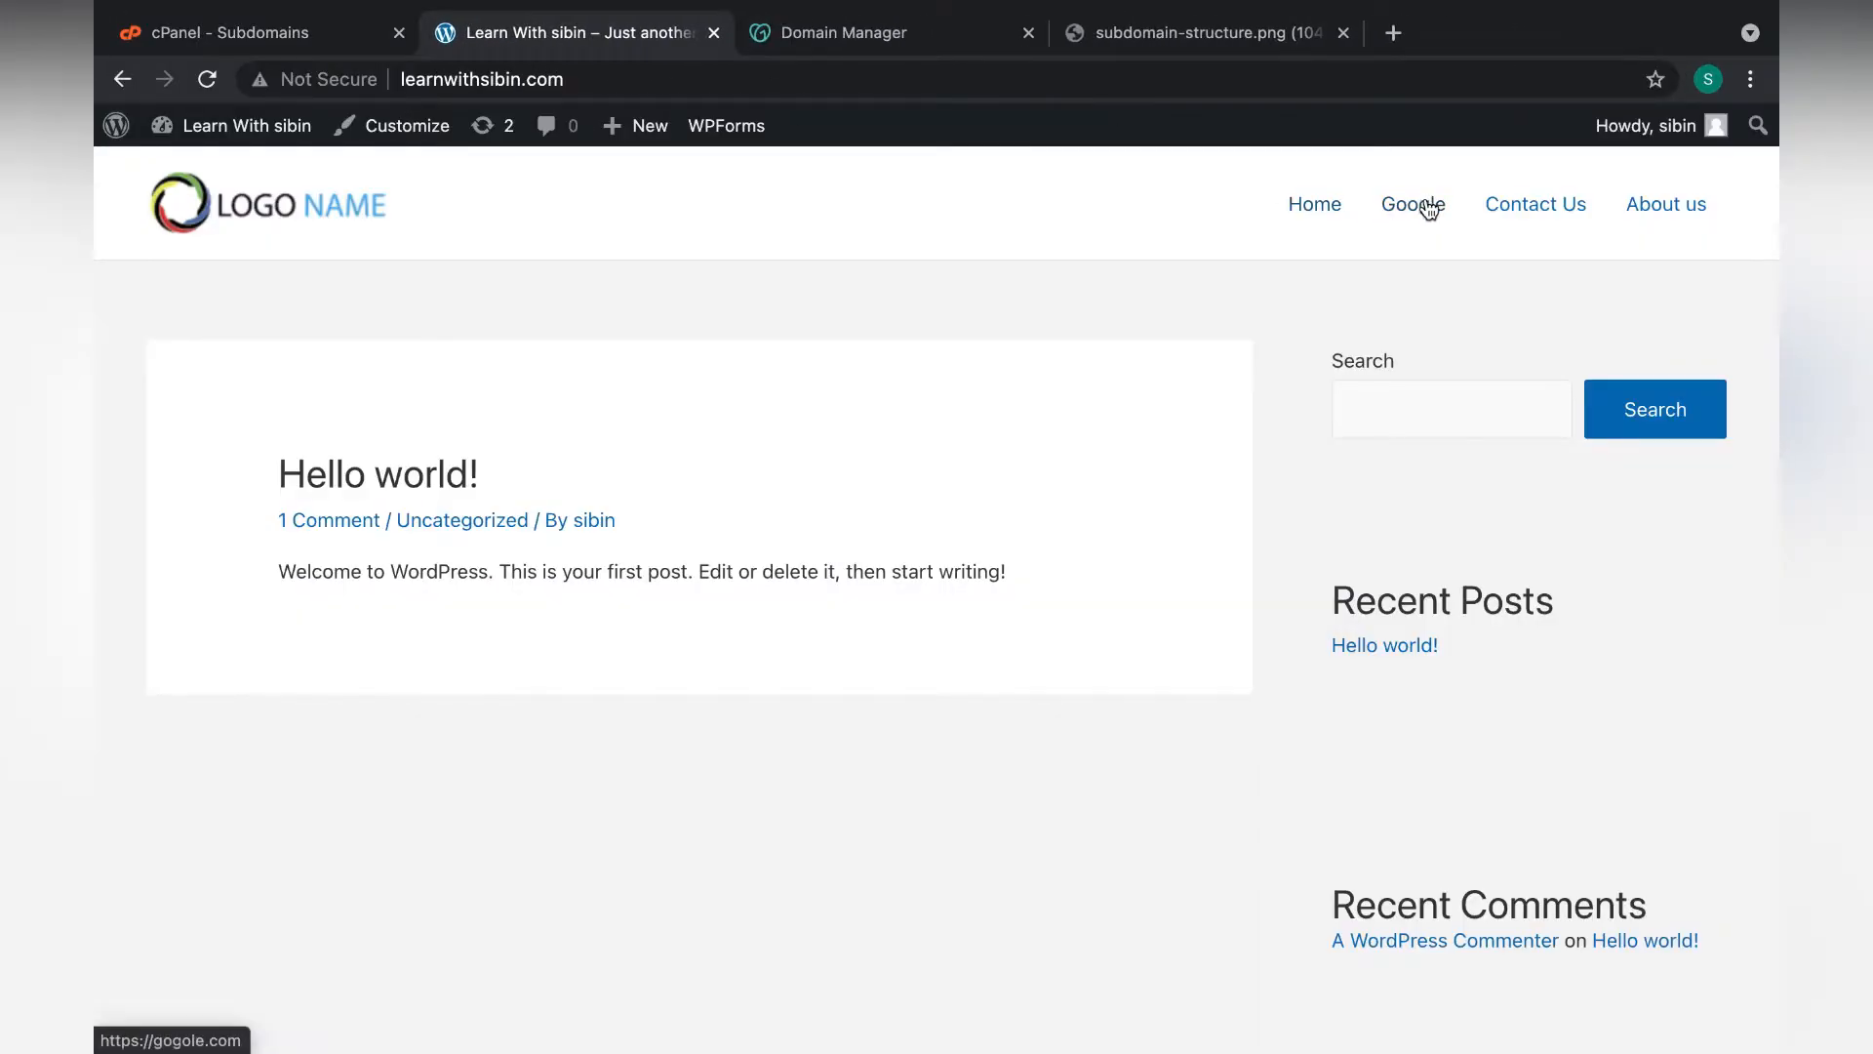
Open the WordPress site's Home page and look through its content
left_click(1317, 207)
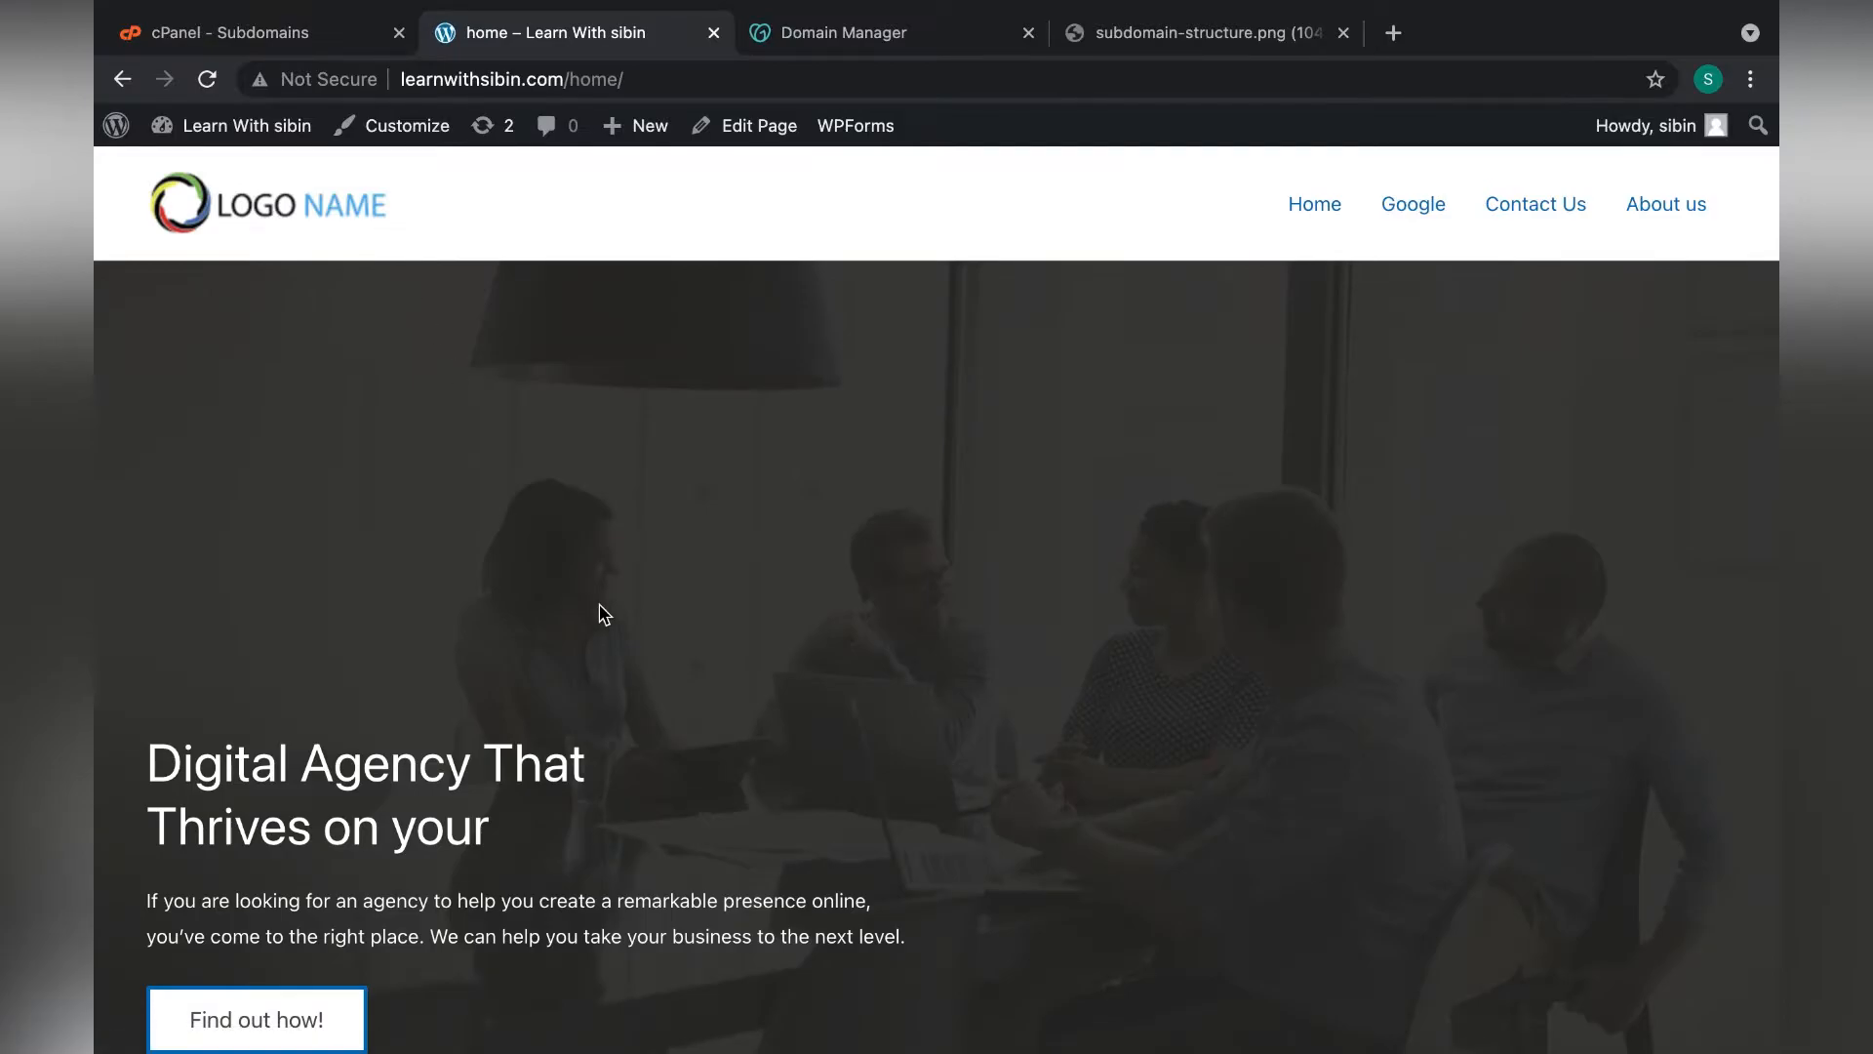
scroll(602, 613, "down", 15)
scroll(602, 613, "up", 15)
Create the subdomain blog under learnwithsibin.com in cPanel with the document root public_html/blog
left_click(262, 33)
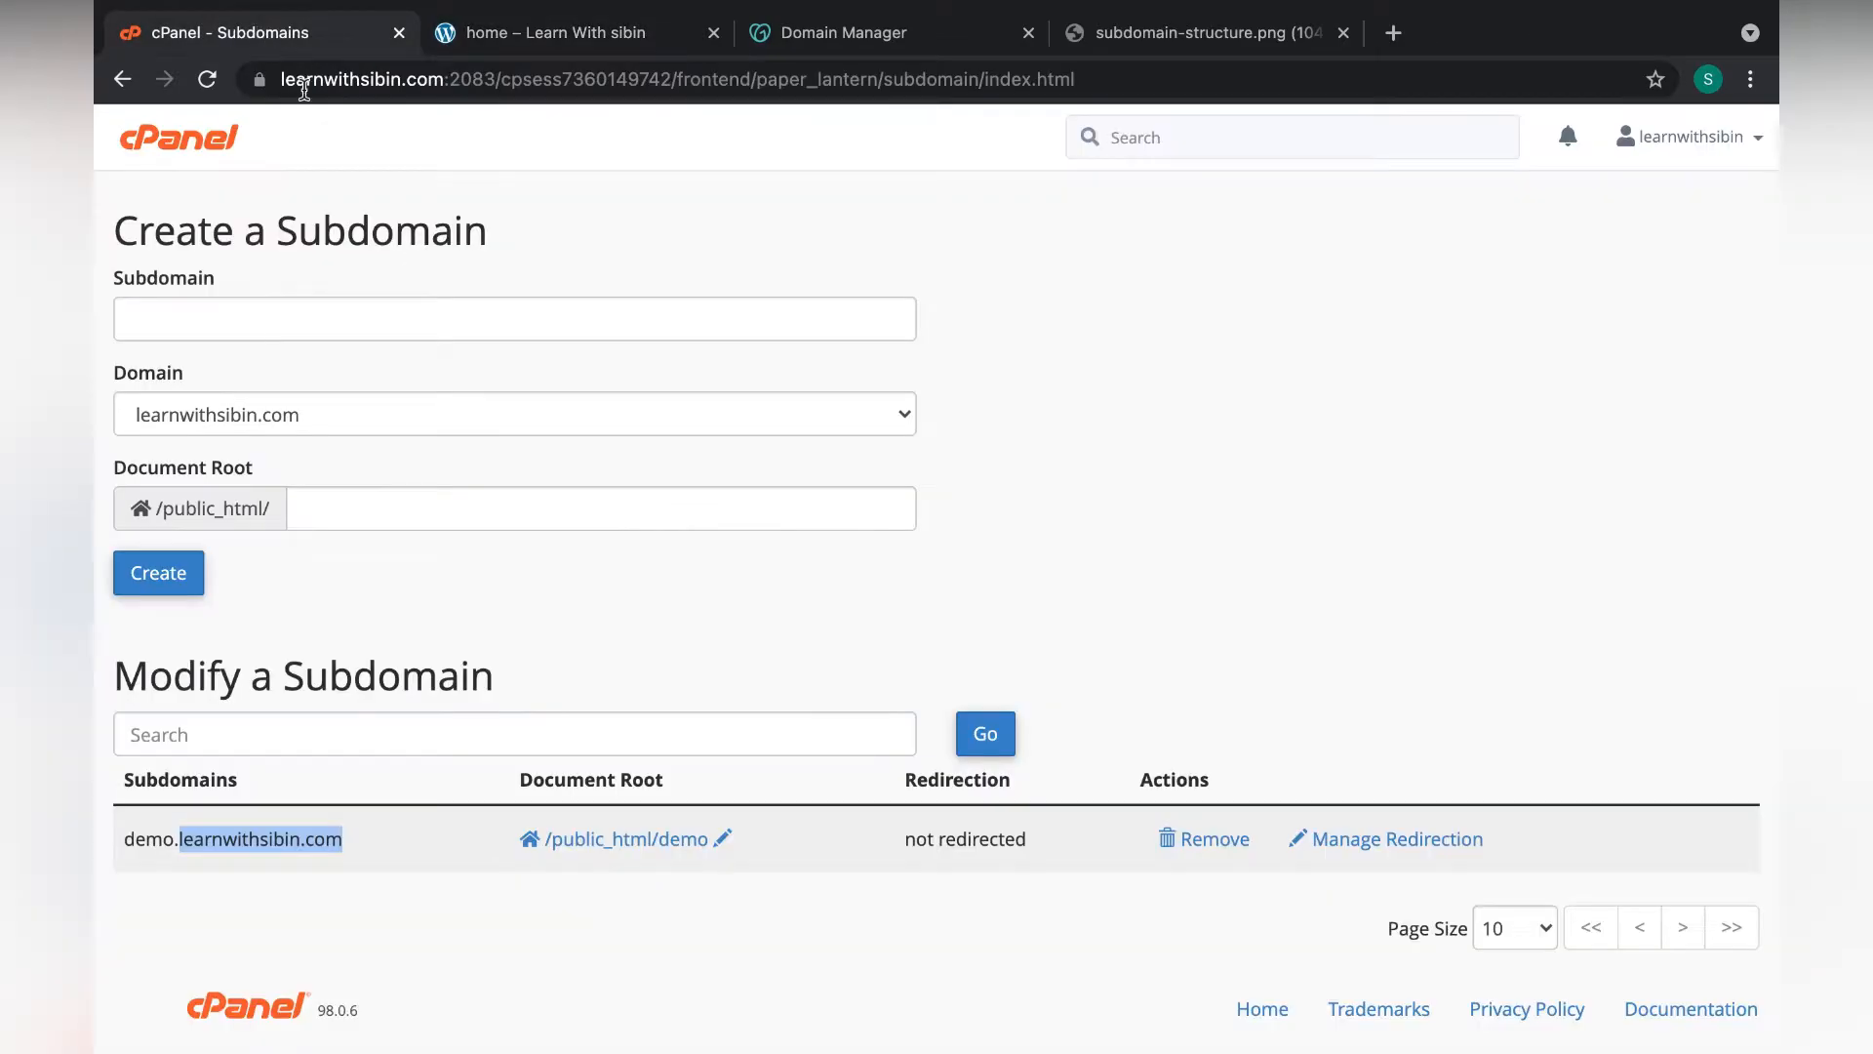
left_click(378, 324)
type("blog")
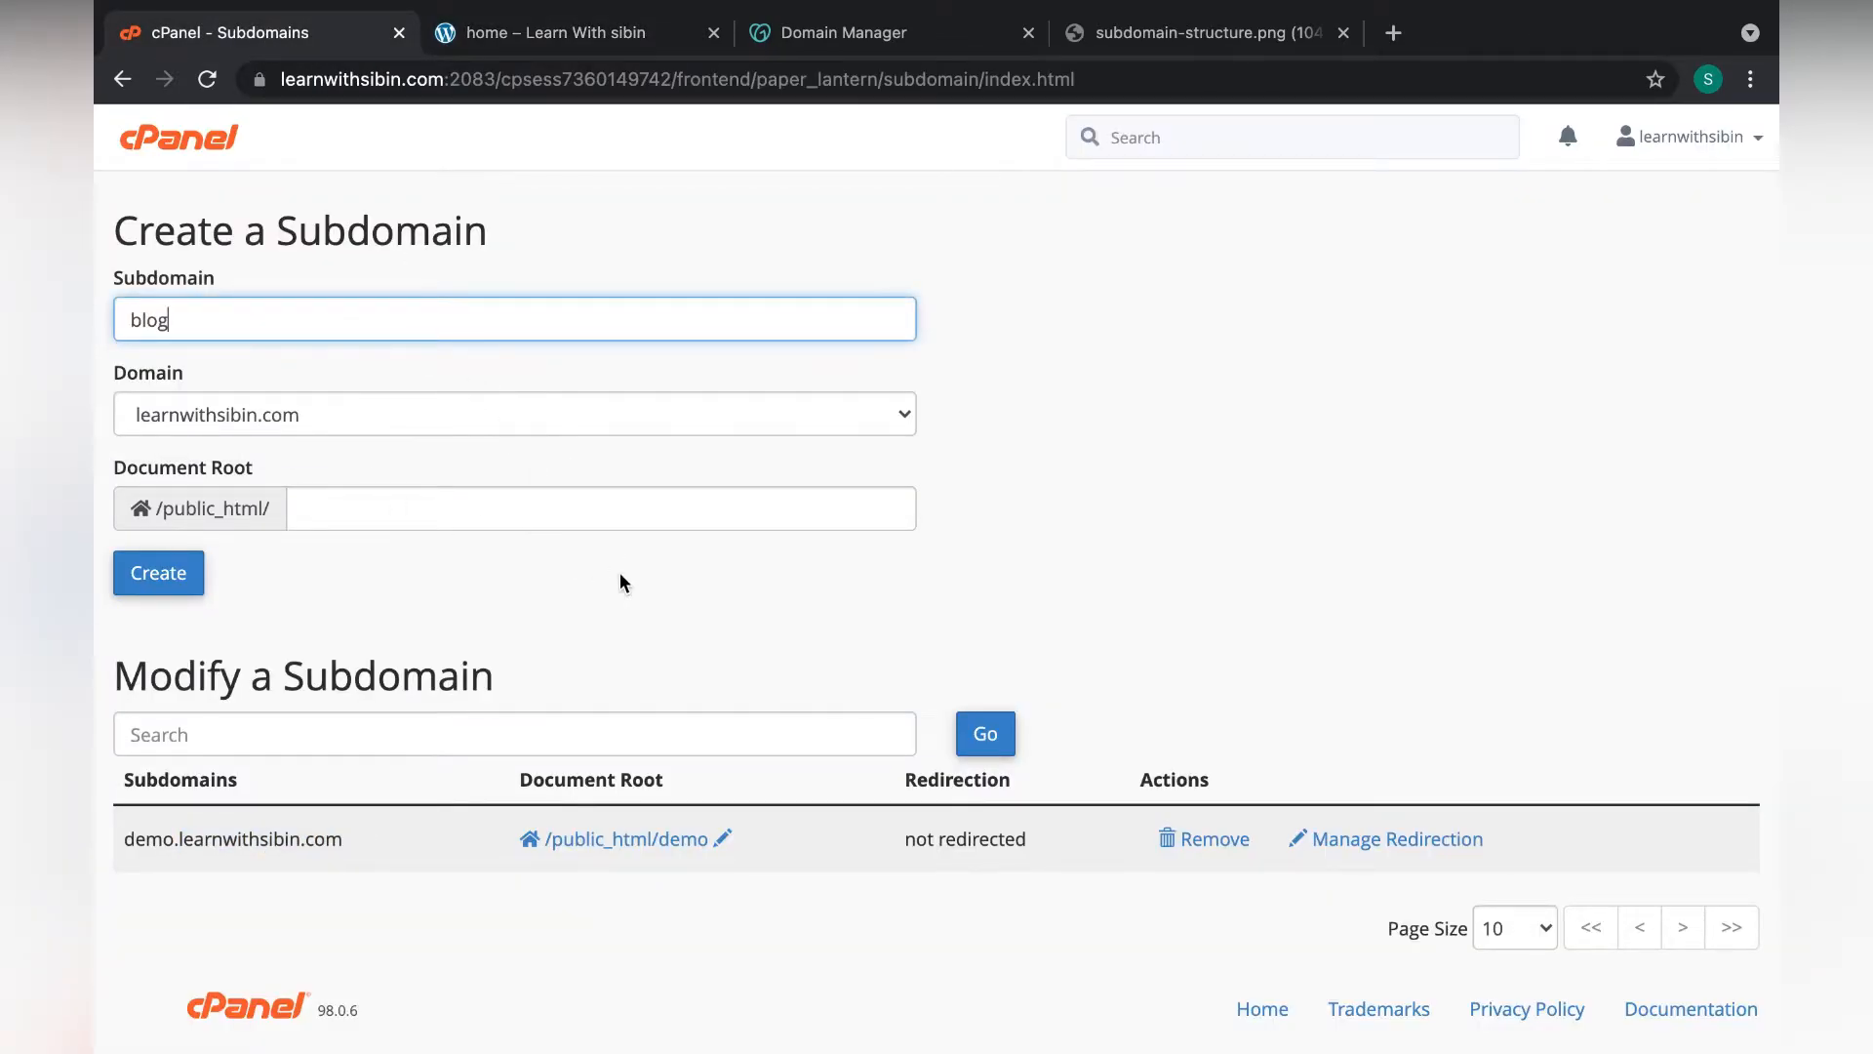
left_click(627, 584)
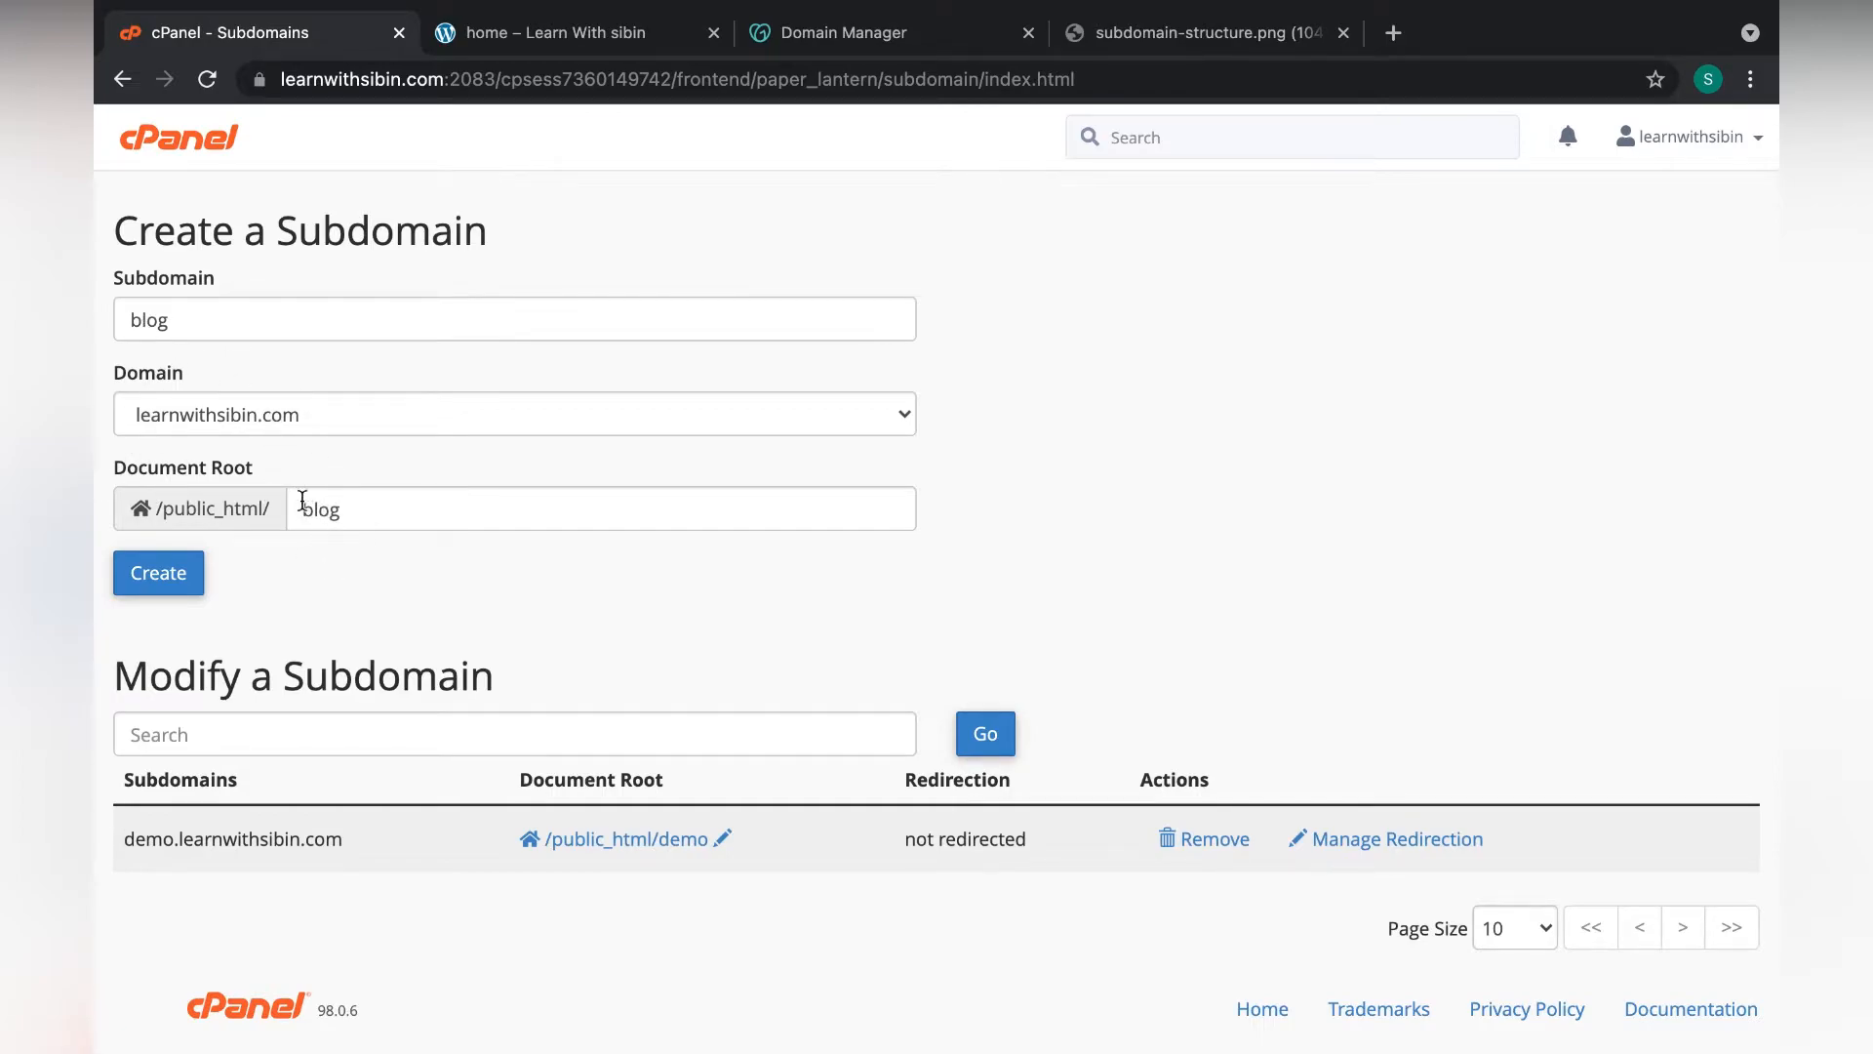
left_click(169, 579)
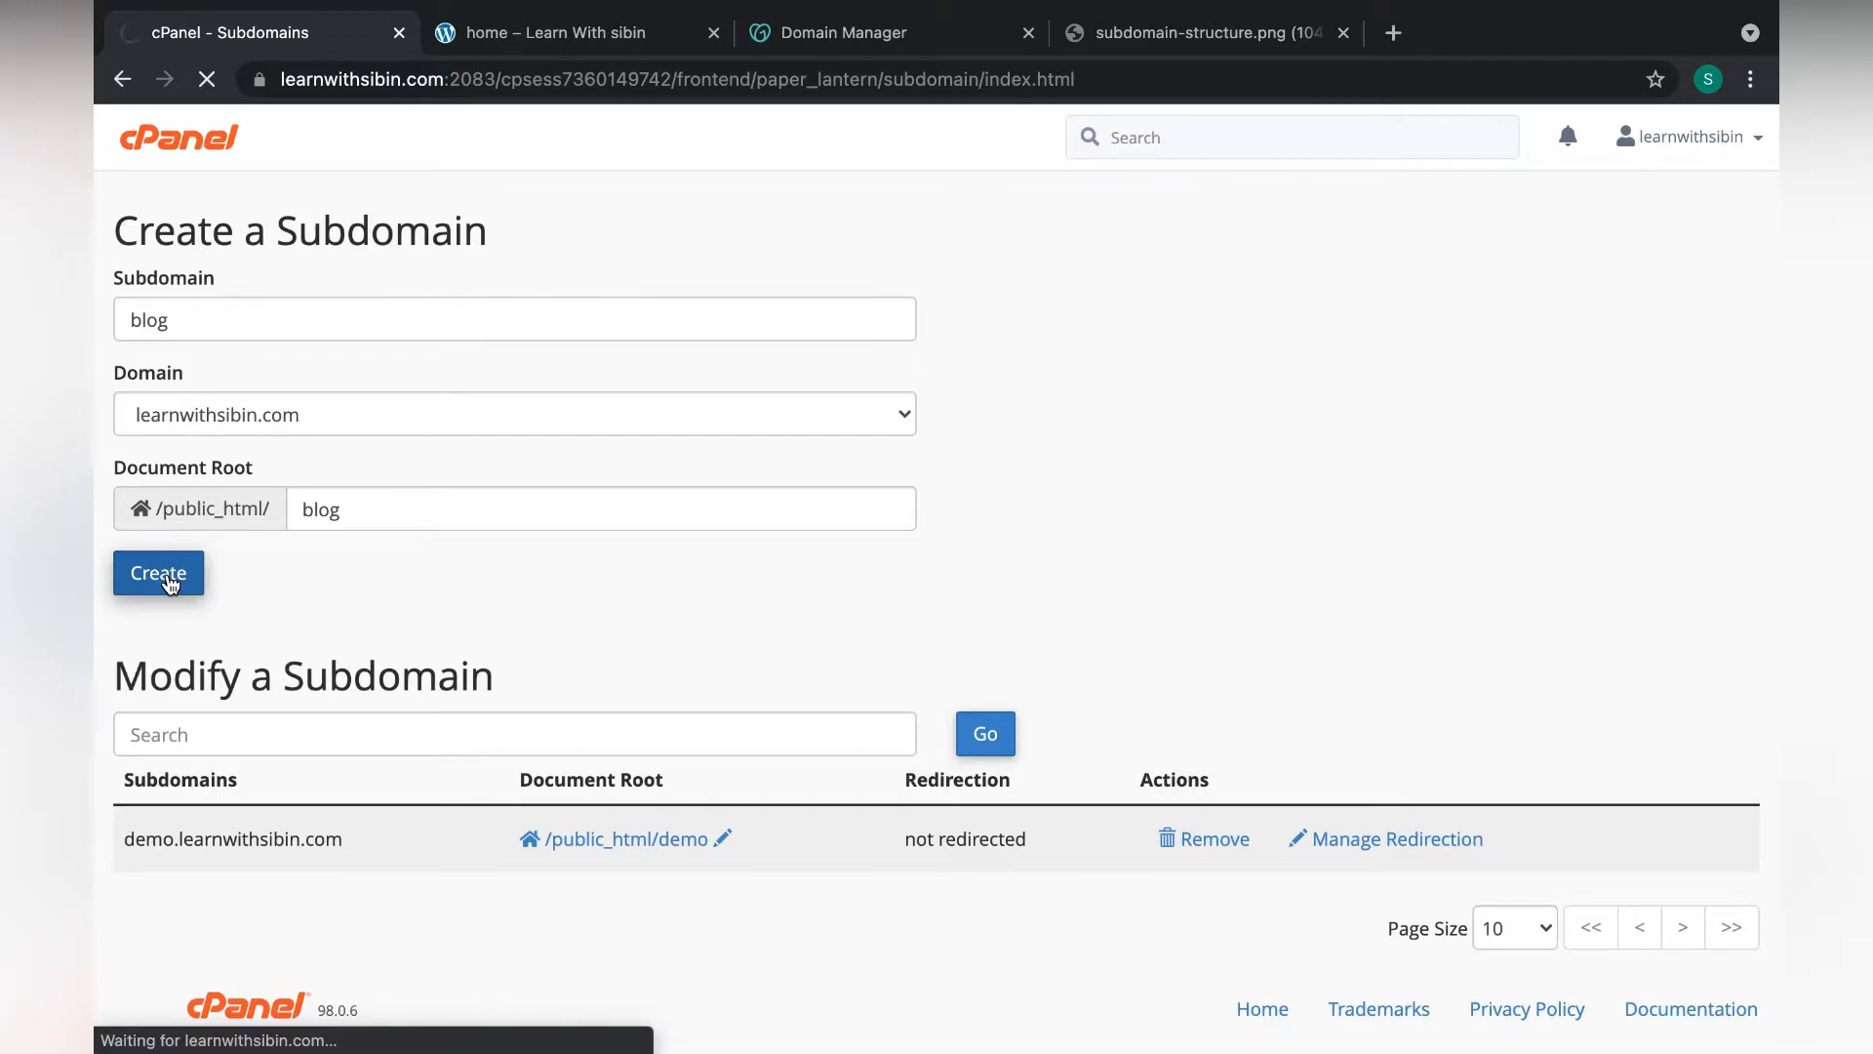
Check the blog subdomain's entry in cPanel's subdomain list and visit blog.learnwithsibin.com in a new tab
left_click_drag(474, 372, 267, 366)
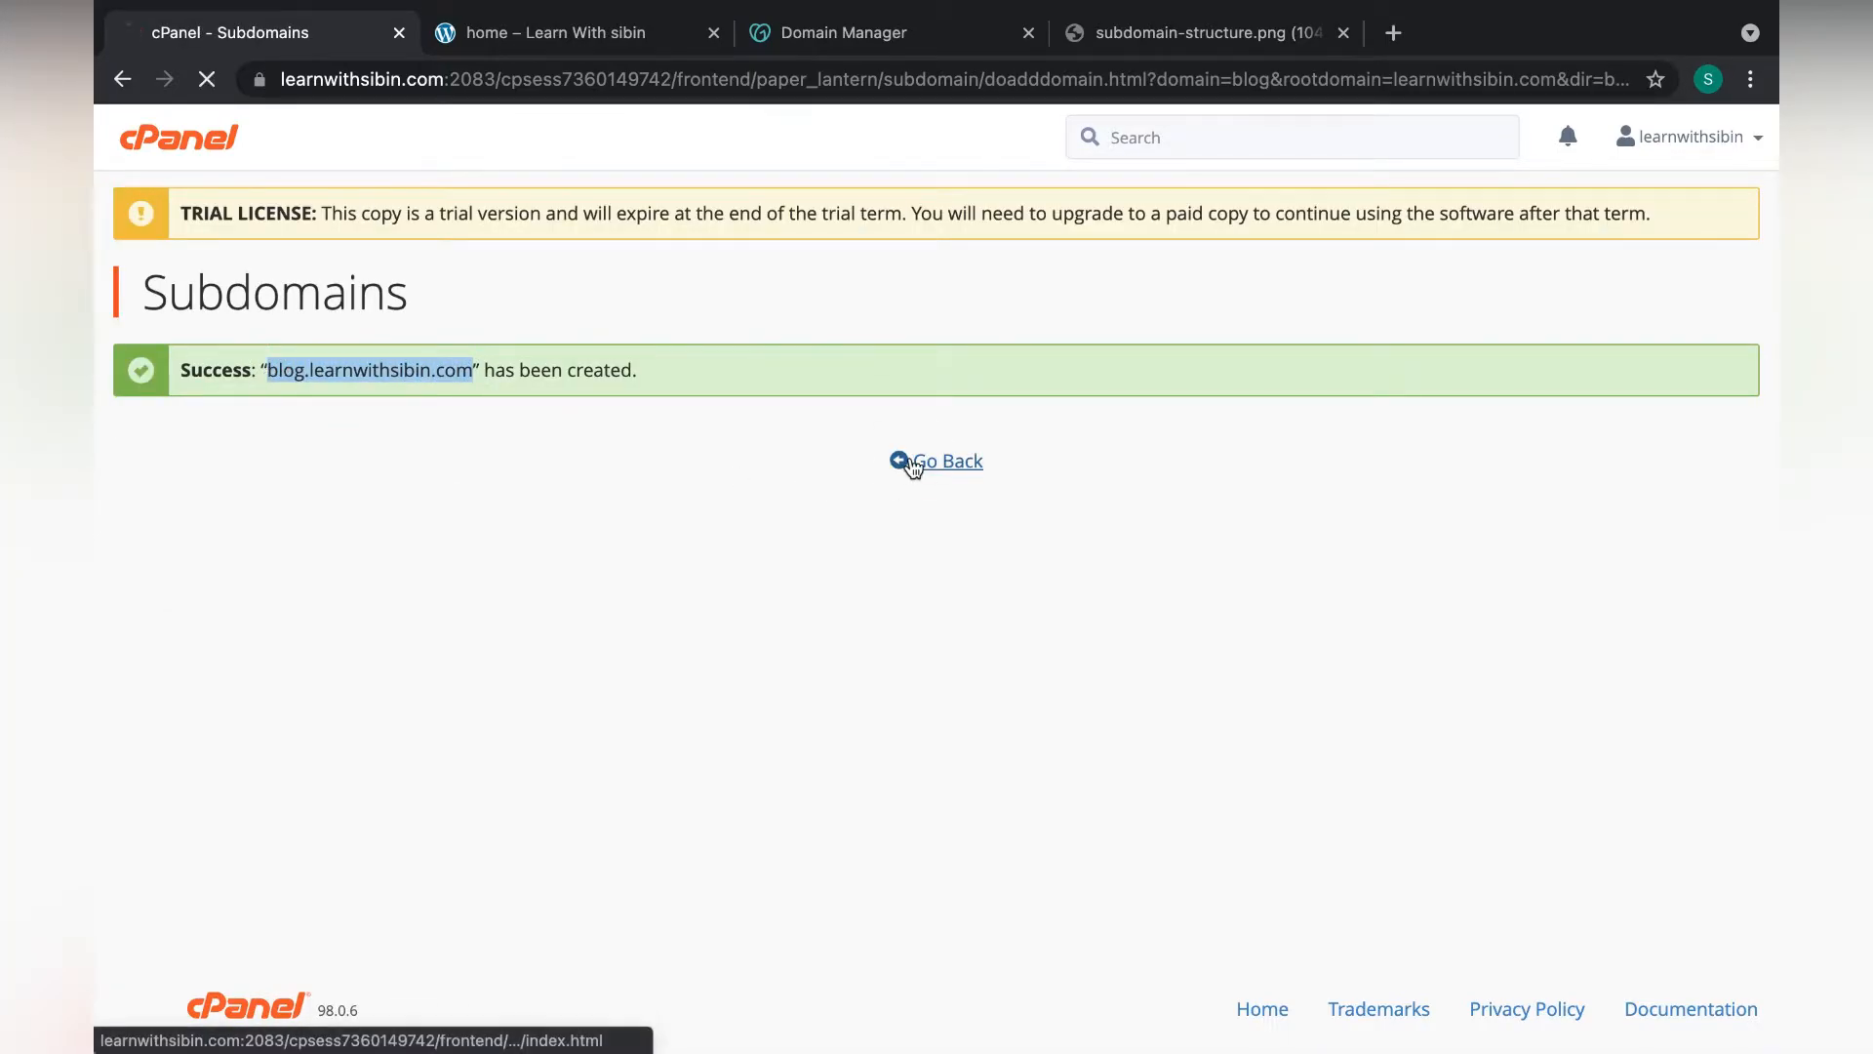
left_click(905, 462)
scroll(345, 458, "down", 5)
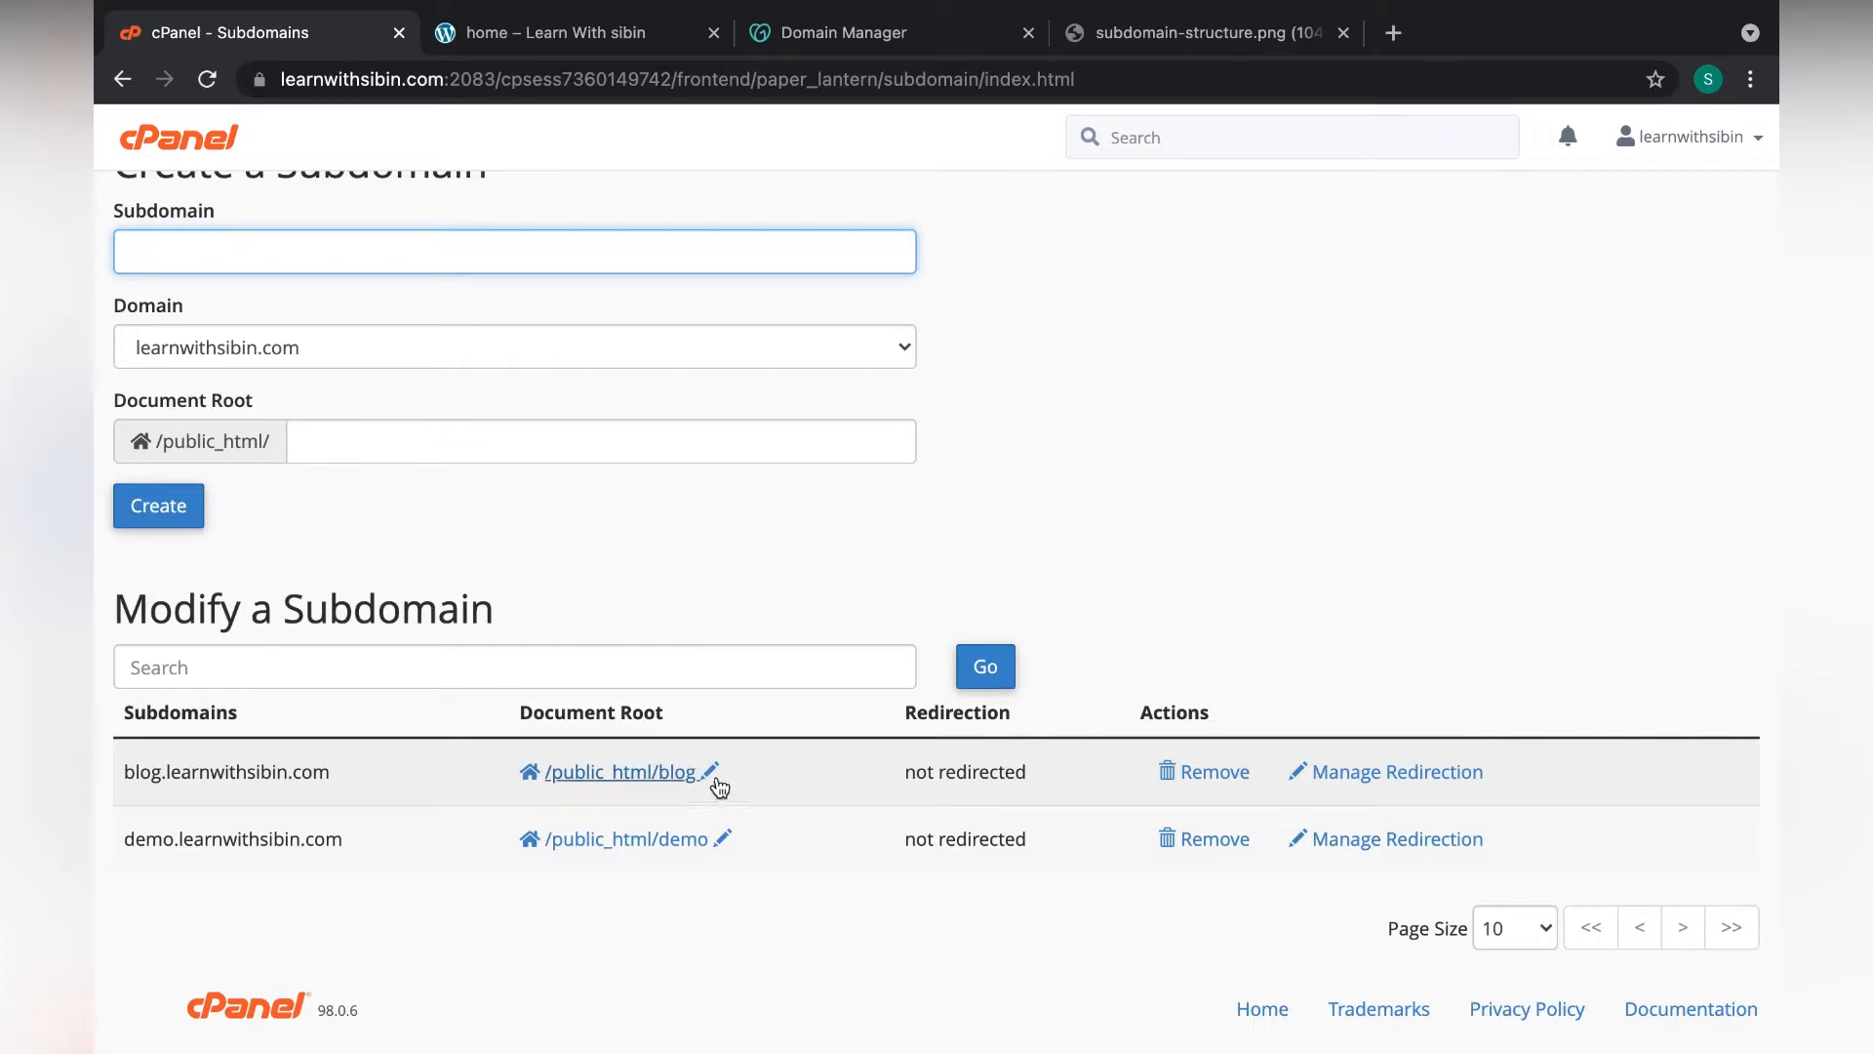
left_click(1394, 33)
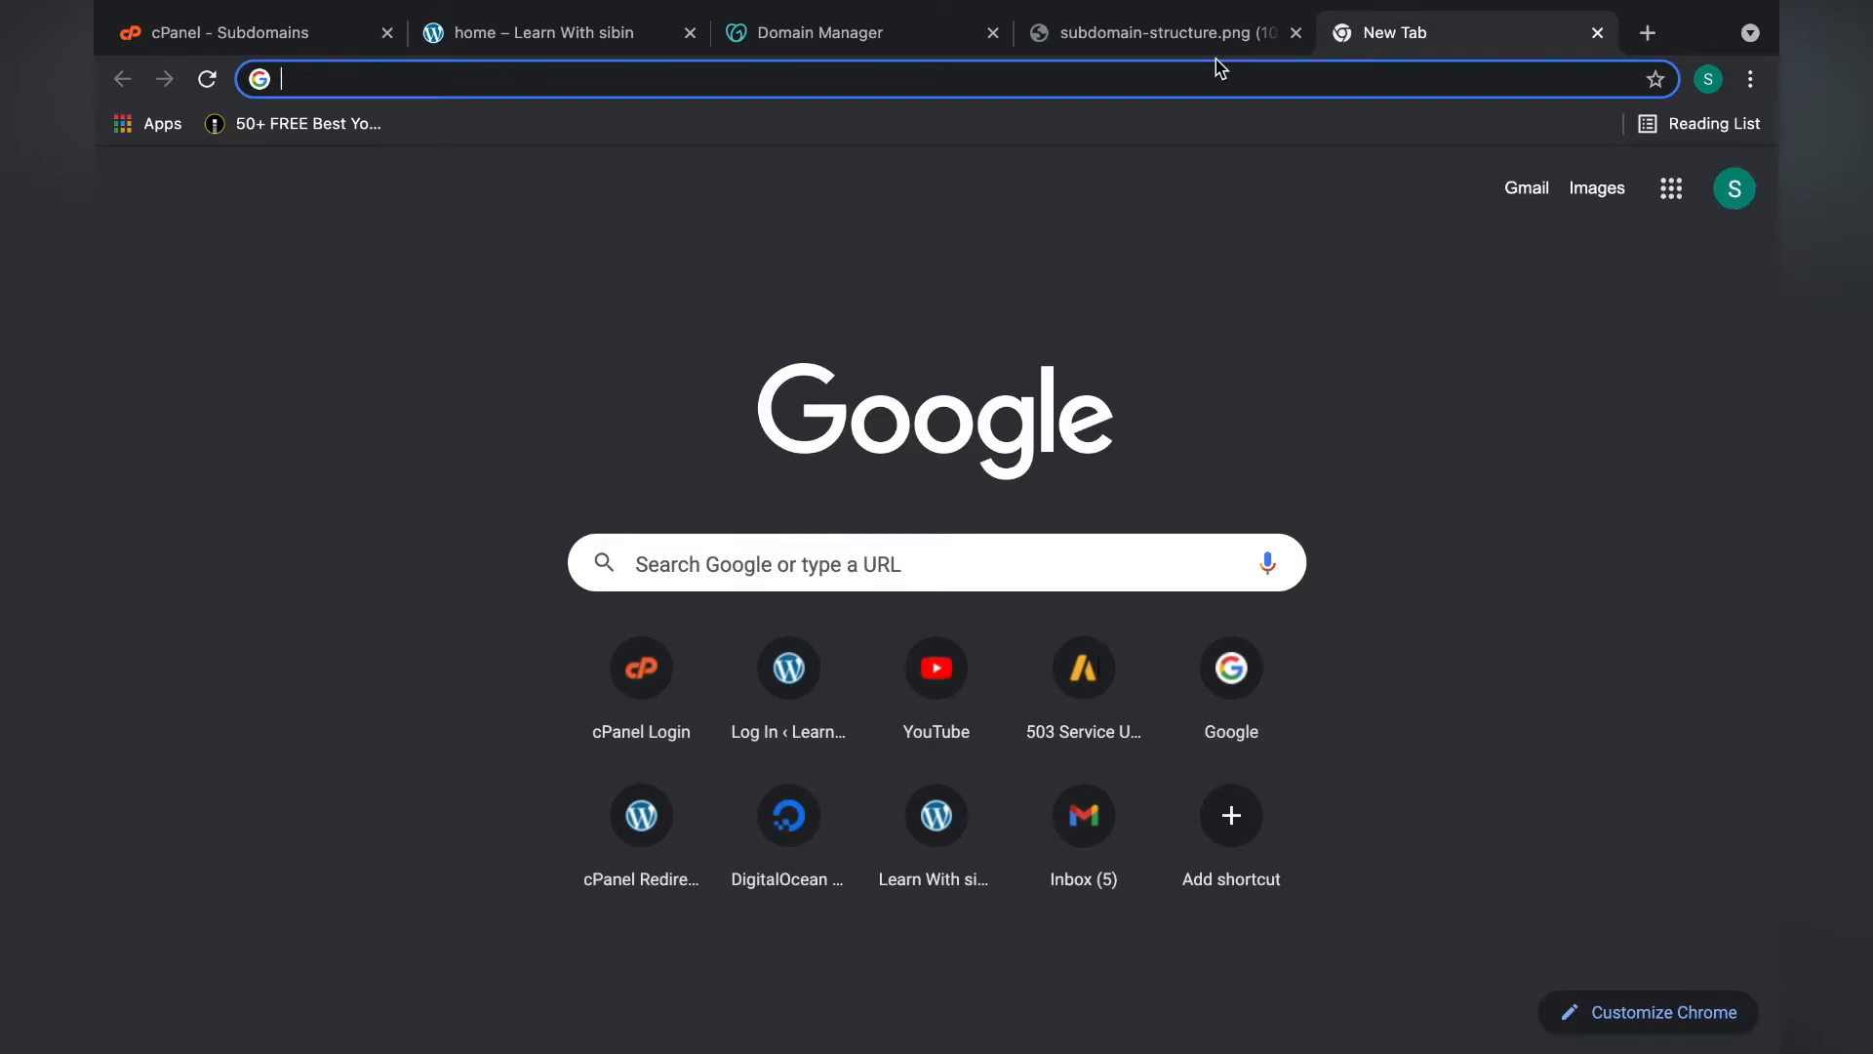
type("blog.learnwithsibin.com")
key("Return")
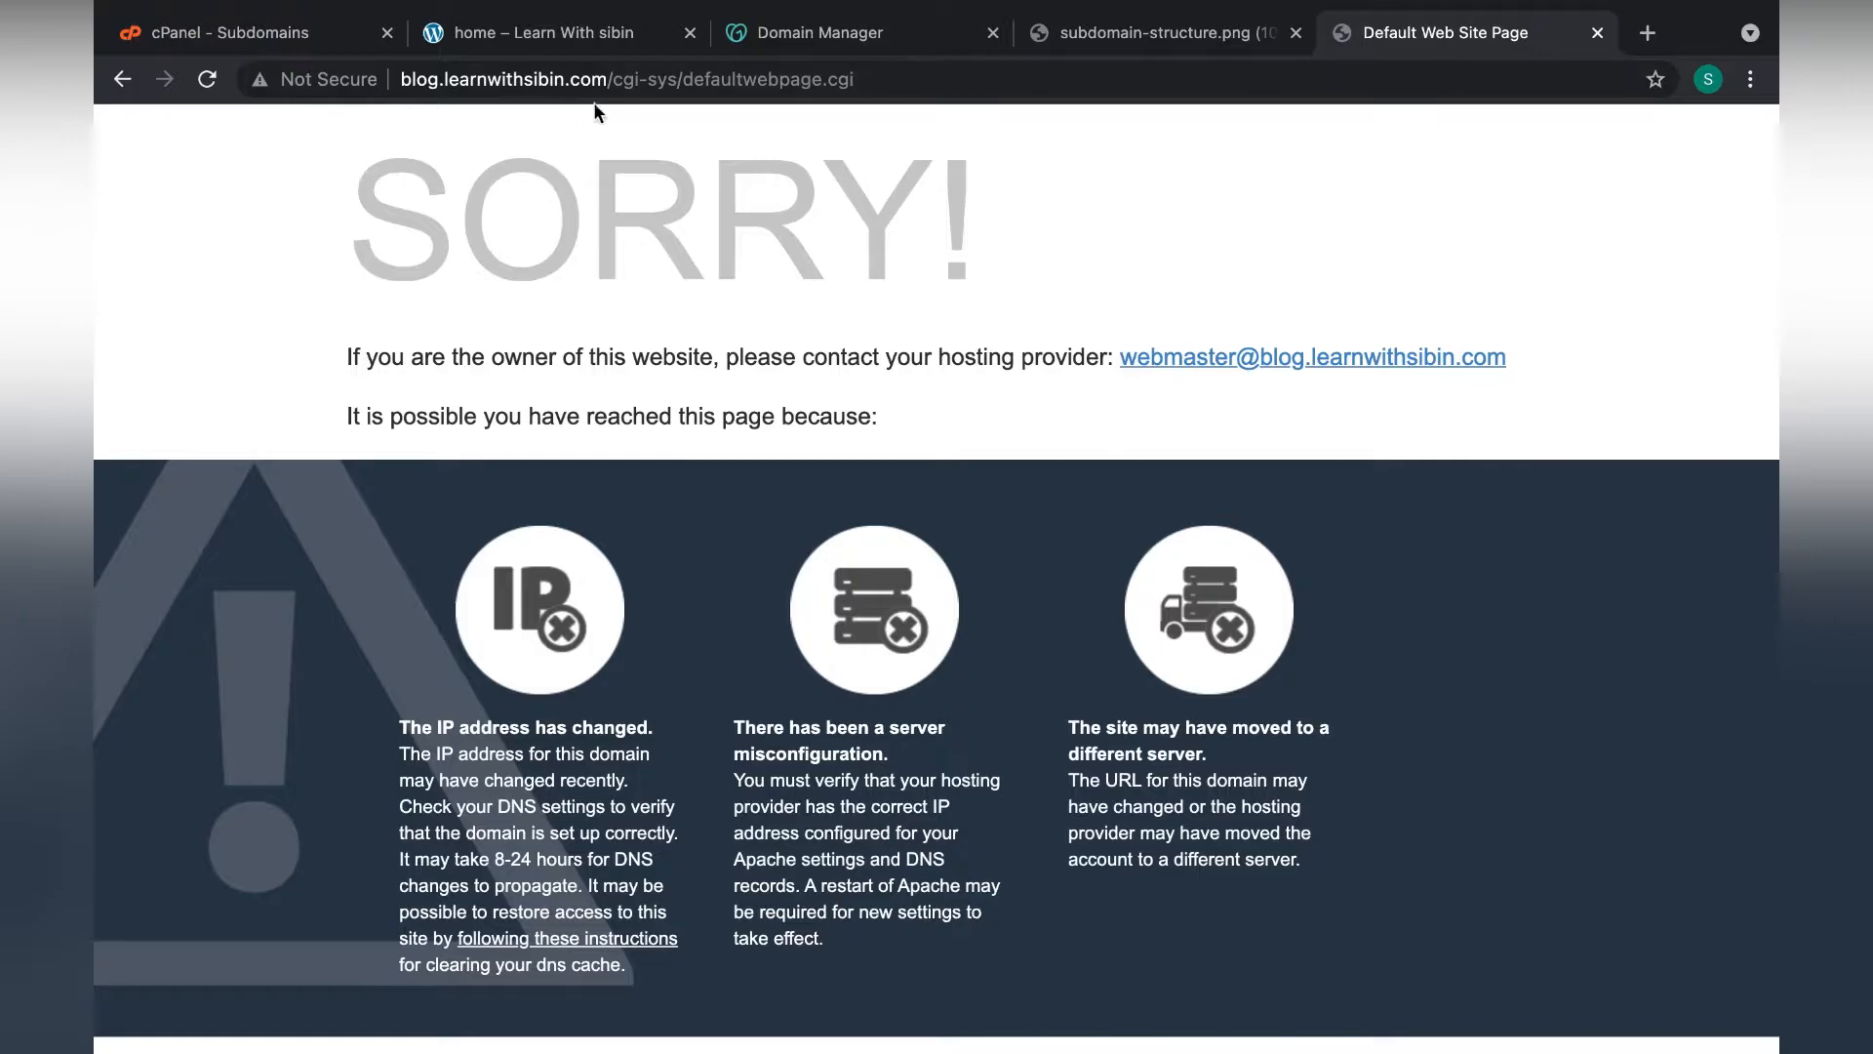
Return to cPanel and open the public_html/blog folder in File Manager
left_click(320, 41)
scroll(556, 647, "up", 4)
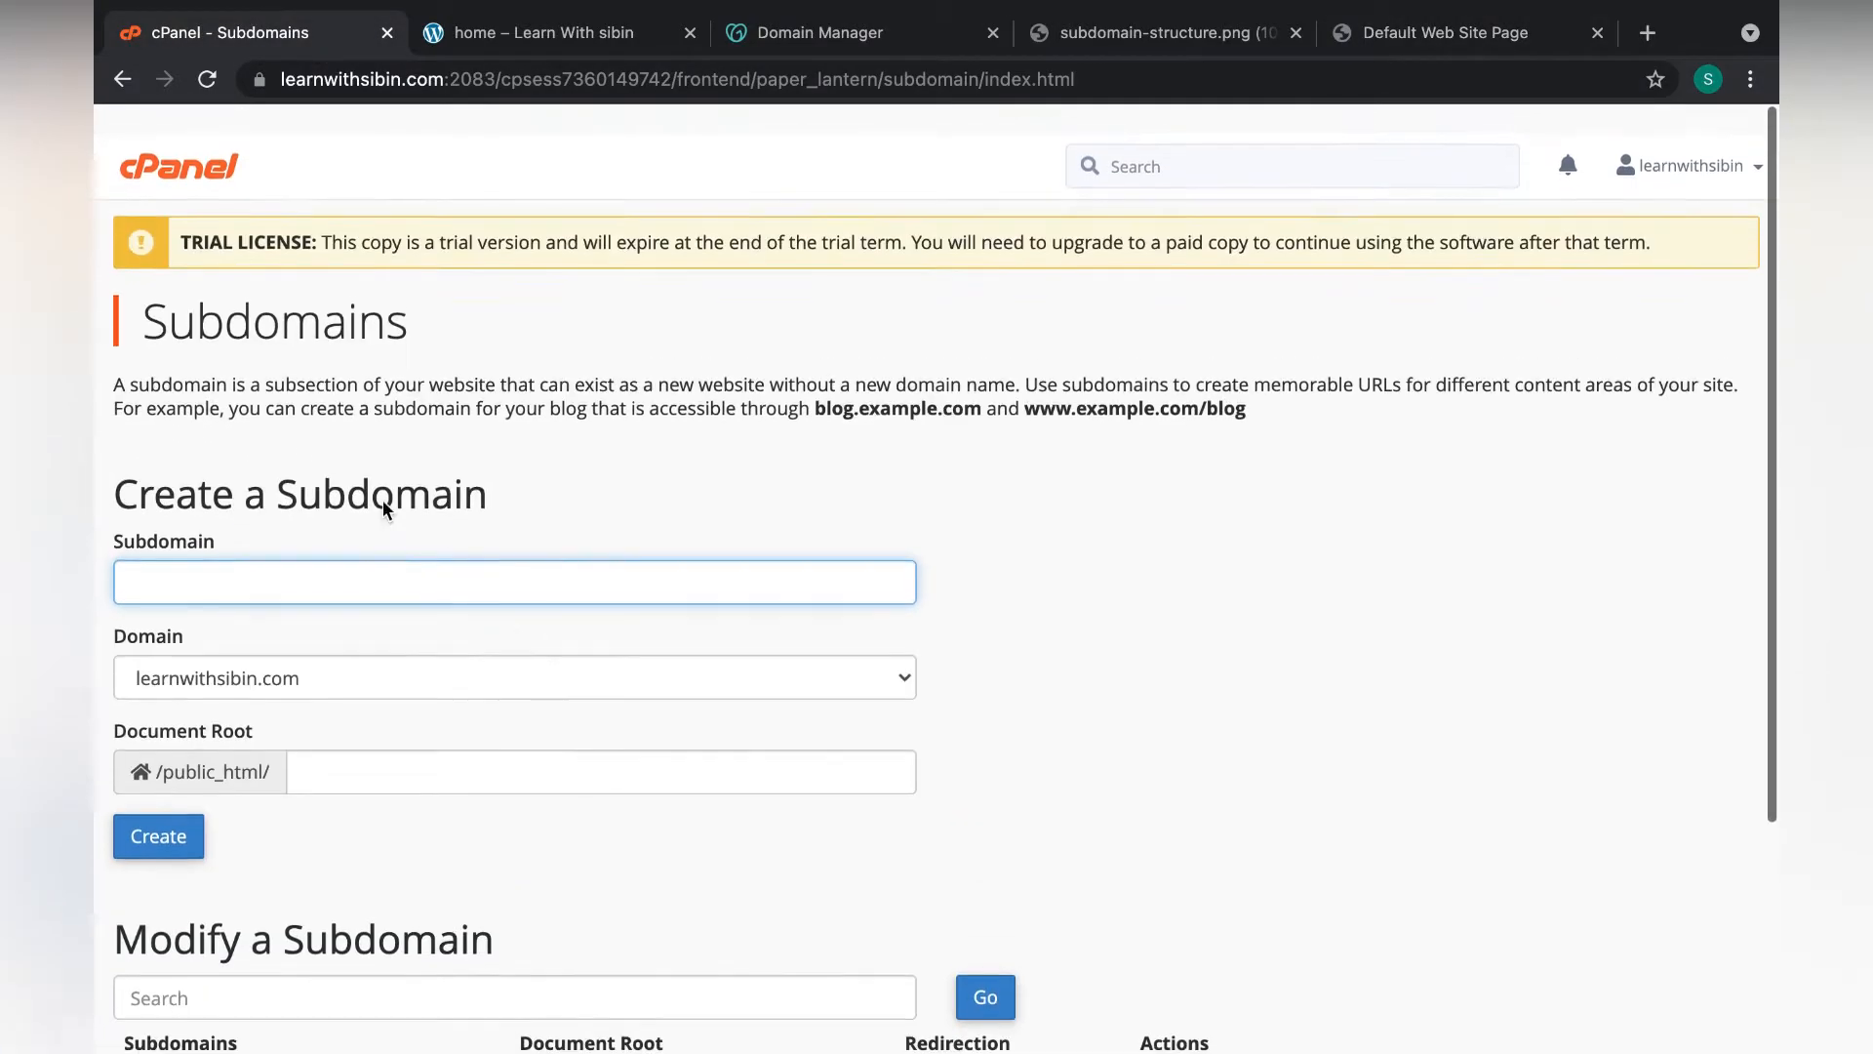
left_click(178, 135)
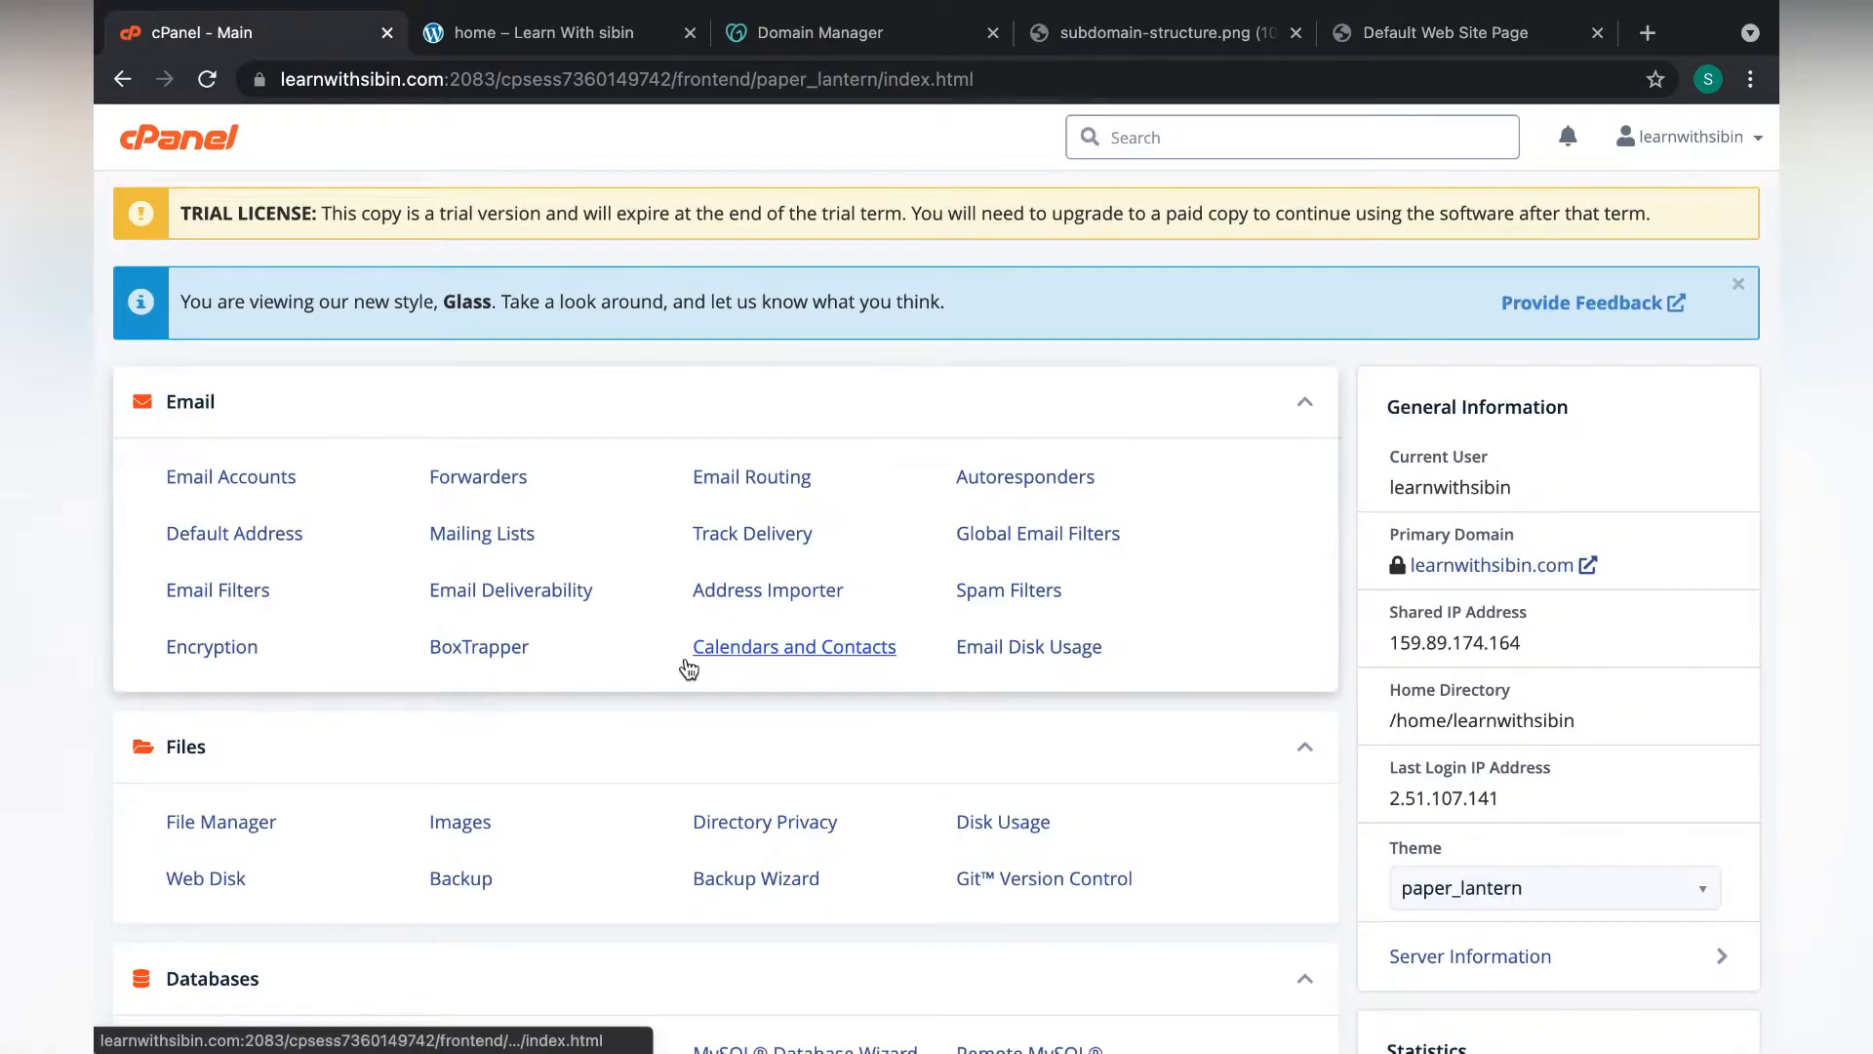
scroll(387, 668, "down", 4)
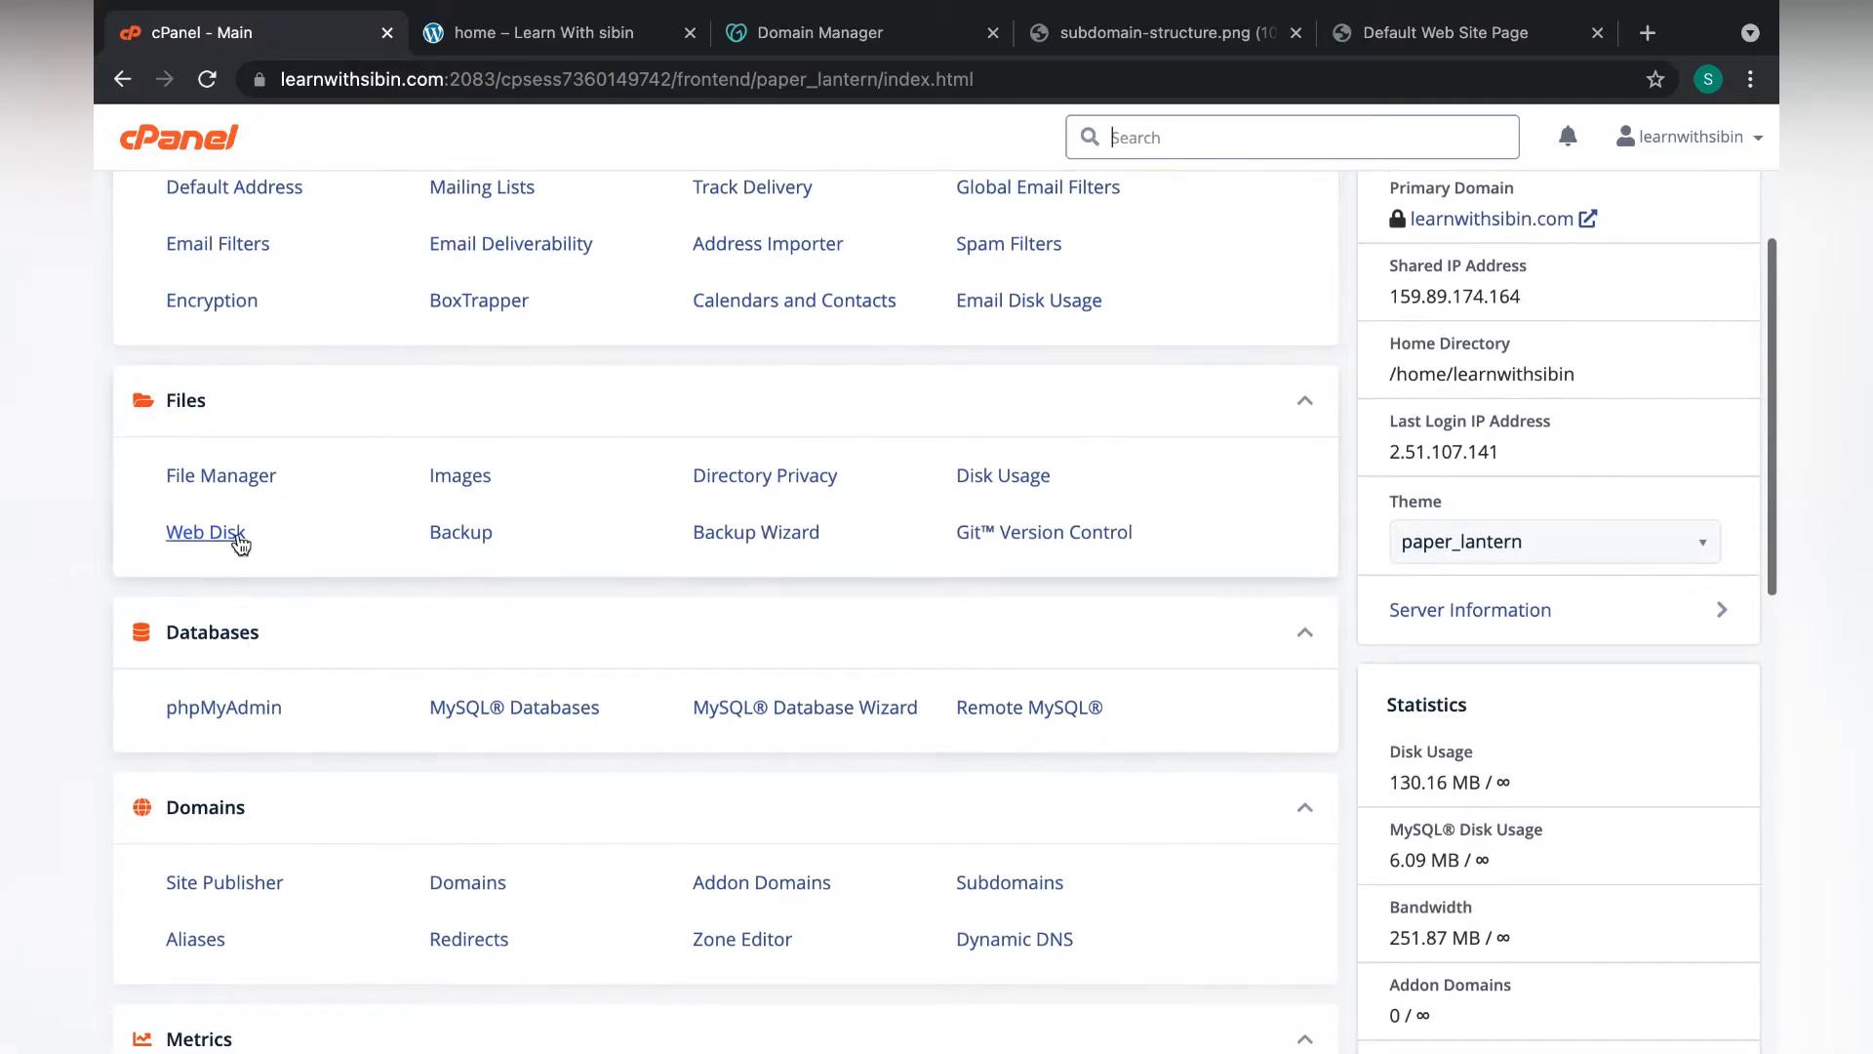
left_click(246, 480)
scroll(683, 754, "down", 2)
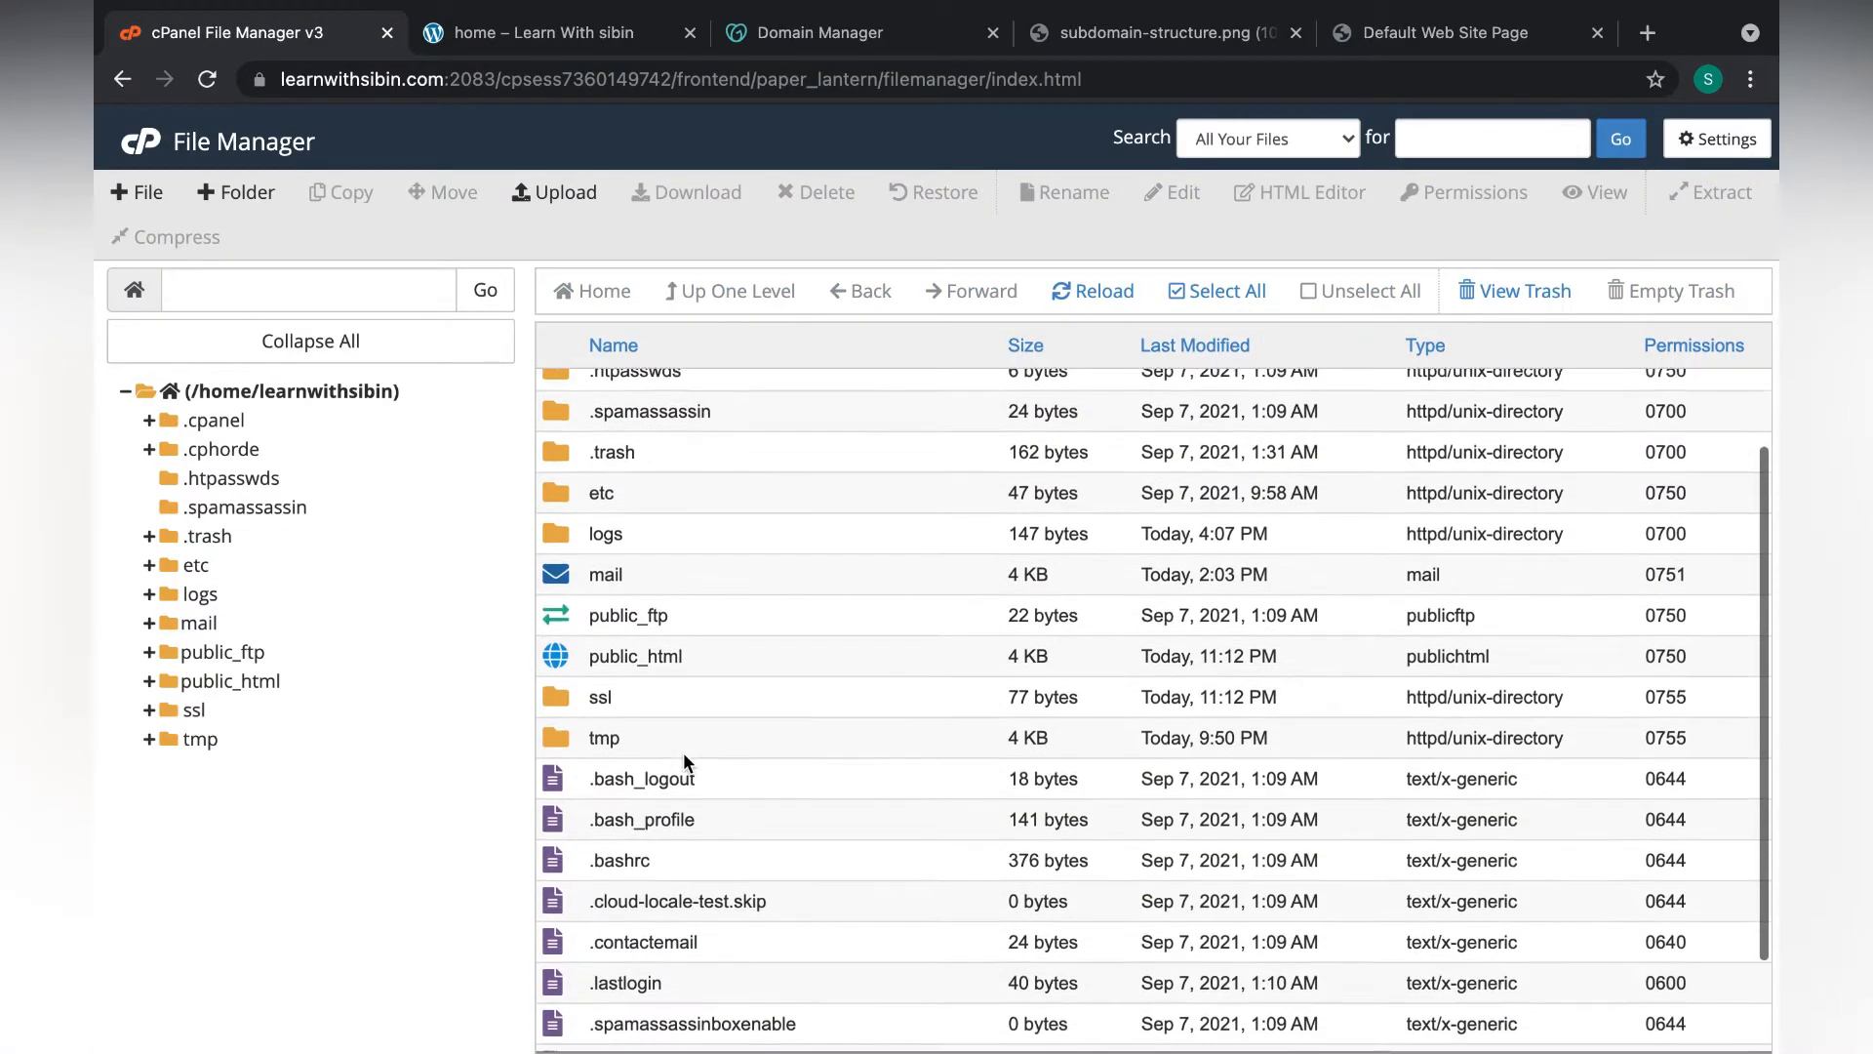
double_click(568, 632)
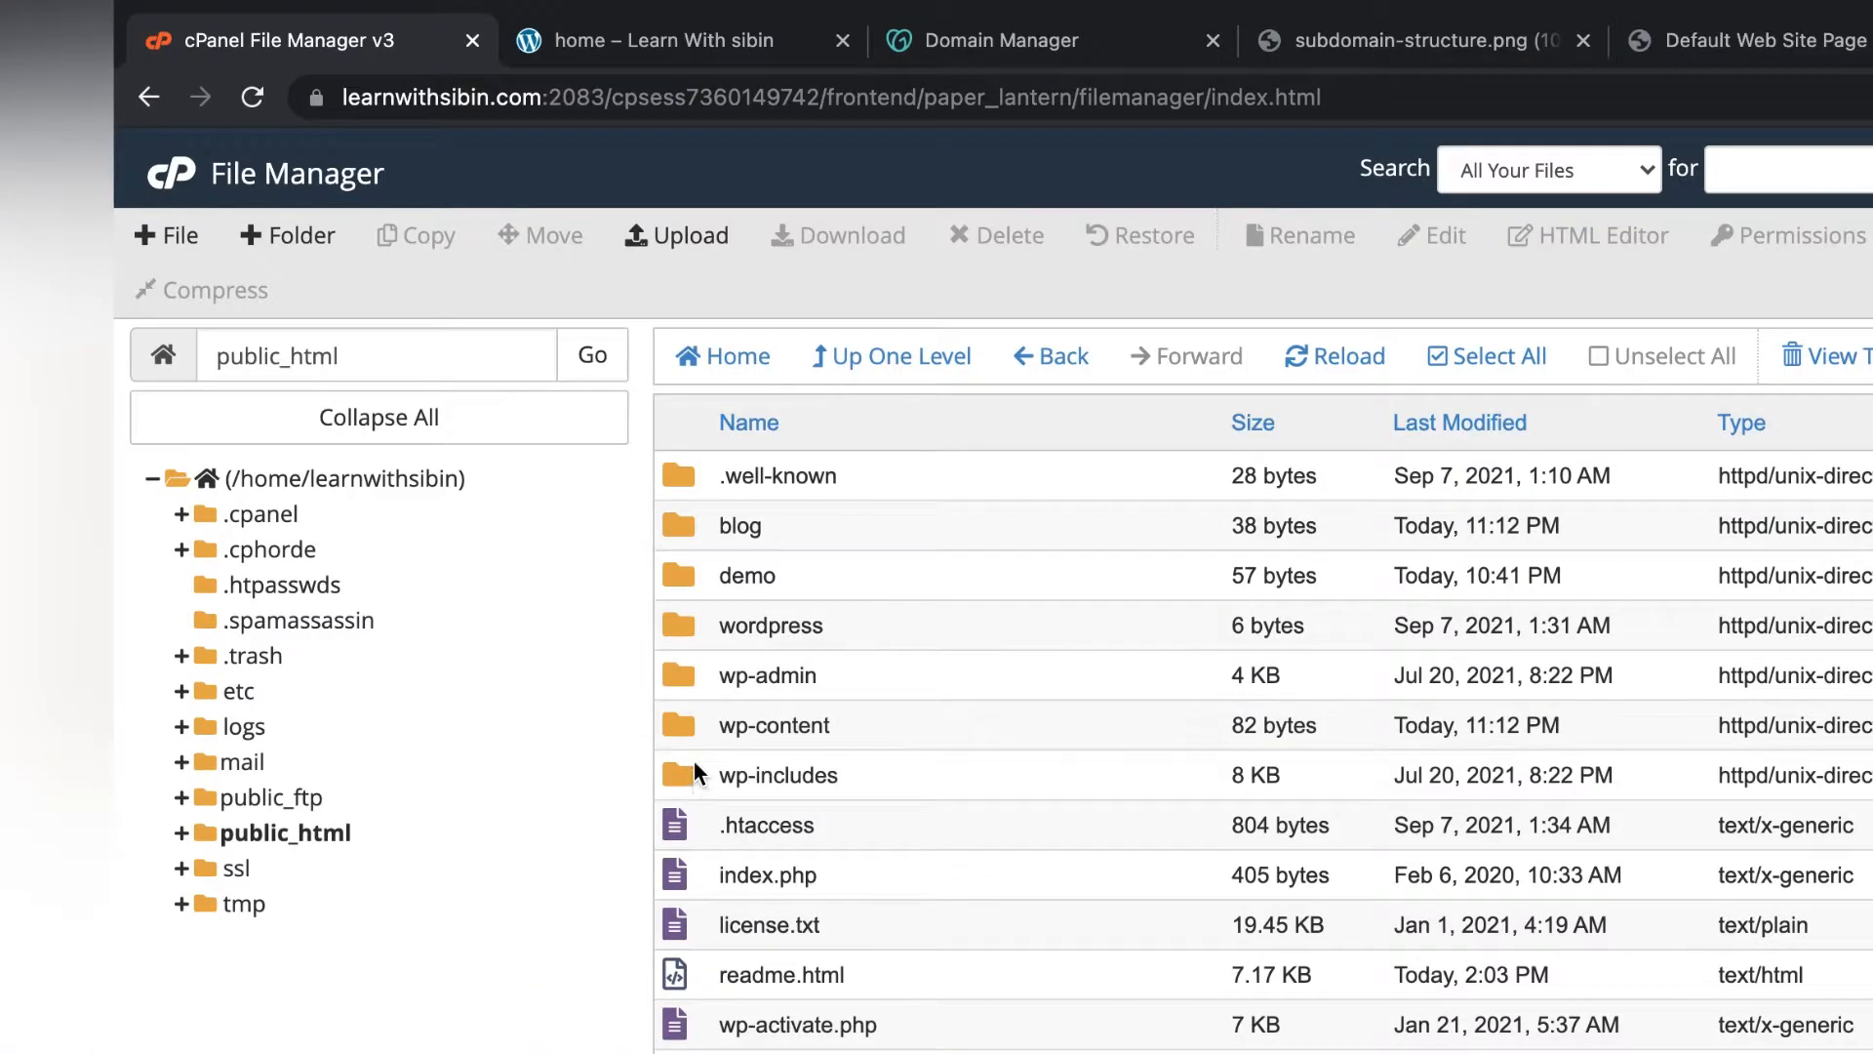
double_click(683, 522)
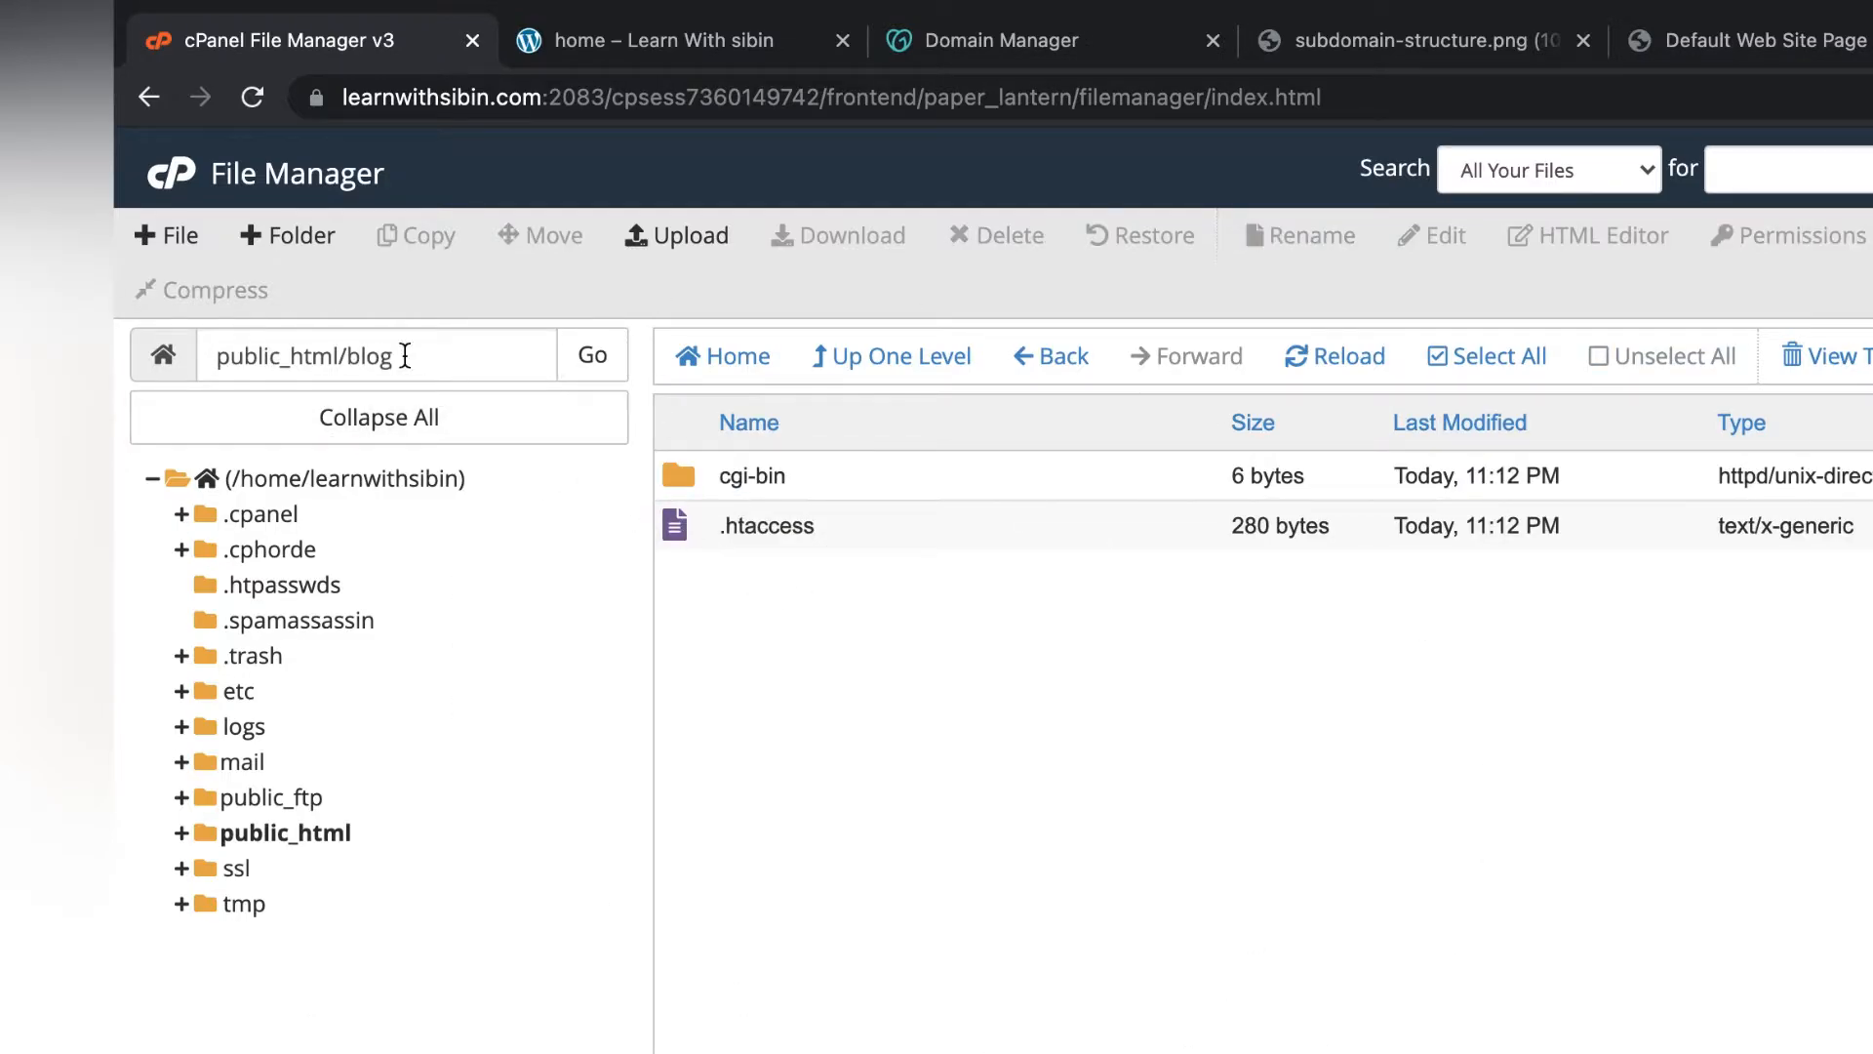
Create a new file named index.html in the public_html/blog folder
left_click(168, 235)
type("index.html")
key("Return")
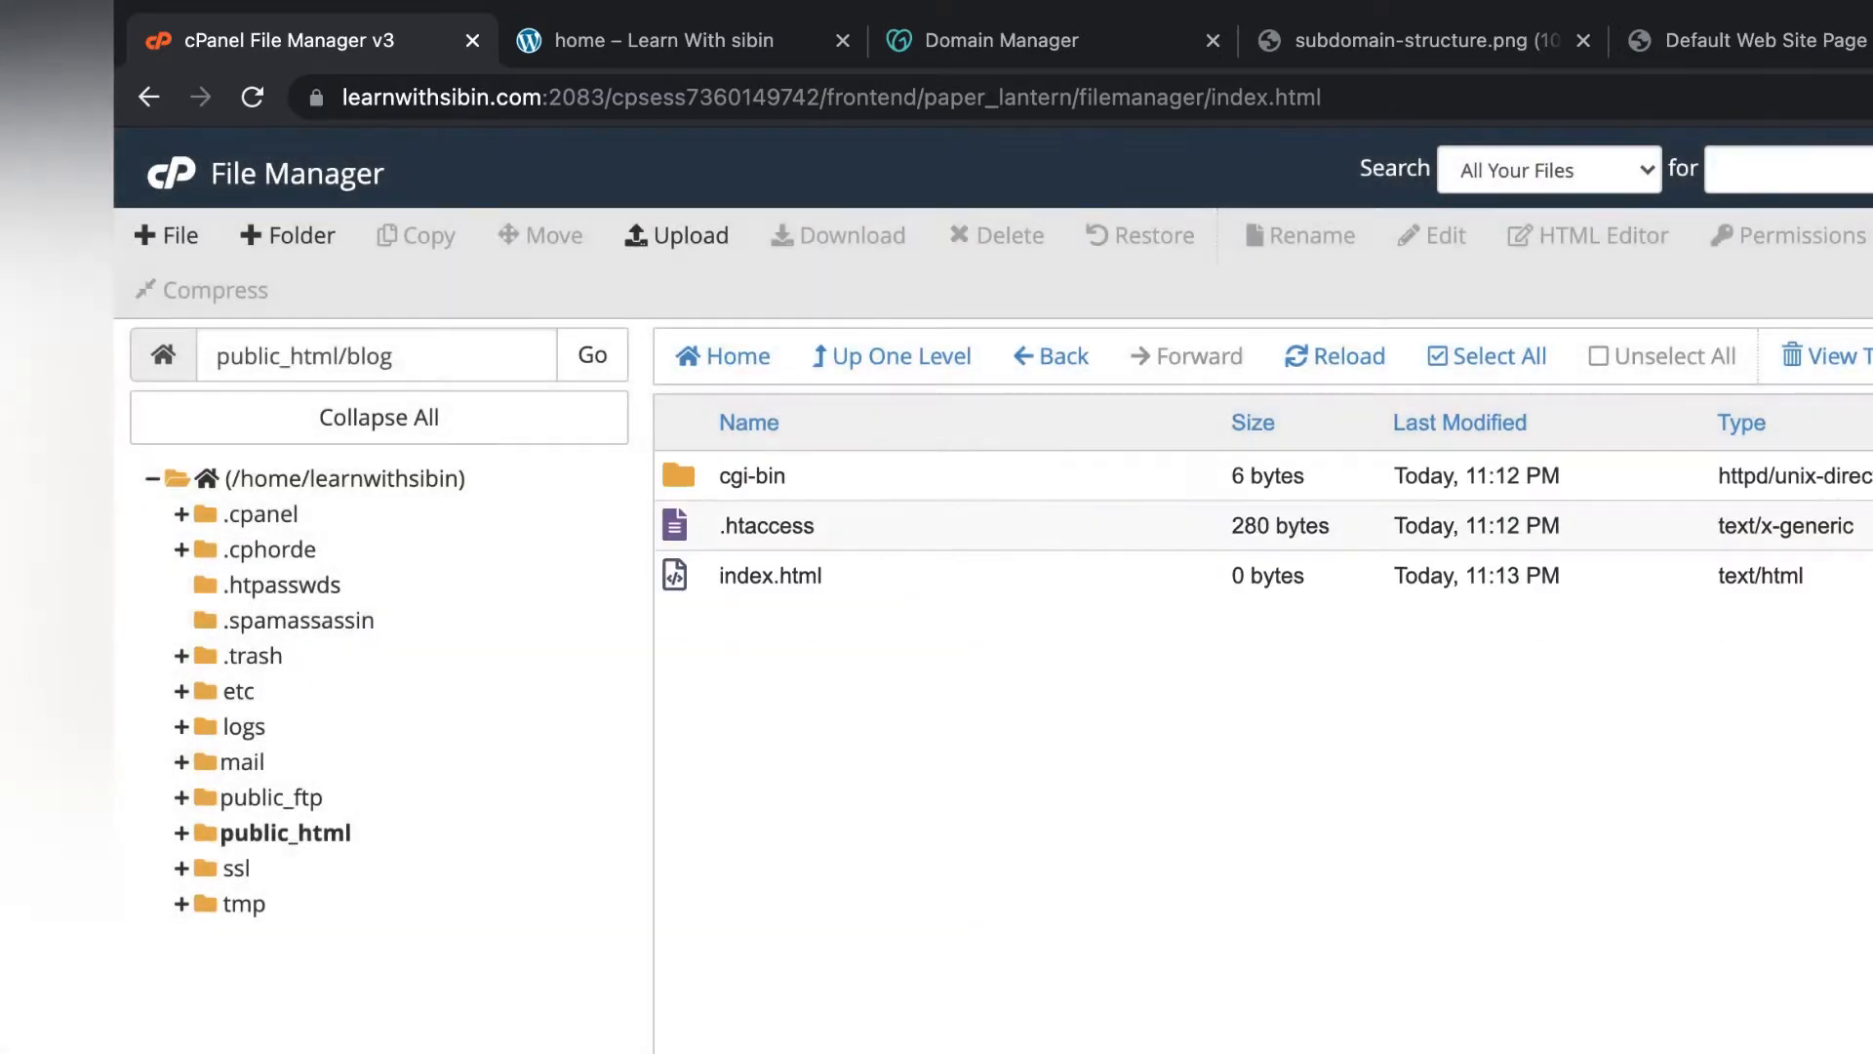
Open the blog folder's index.html for editing with utf-8 encoding and enter the text "test page"
left_click(679, 576)
right_click(679, 575)
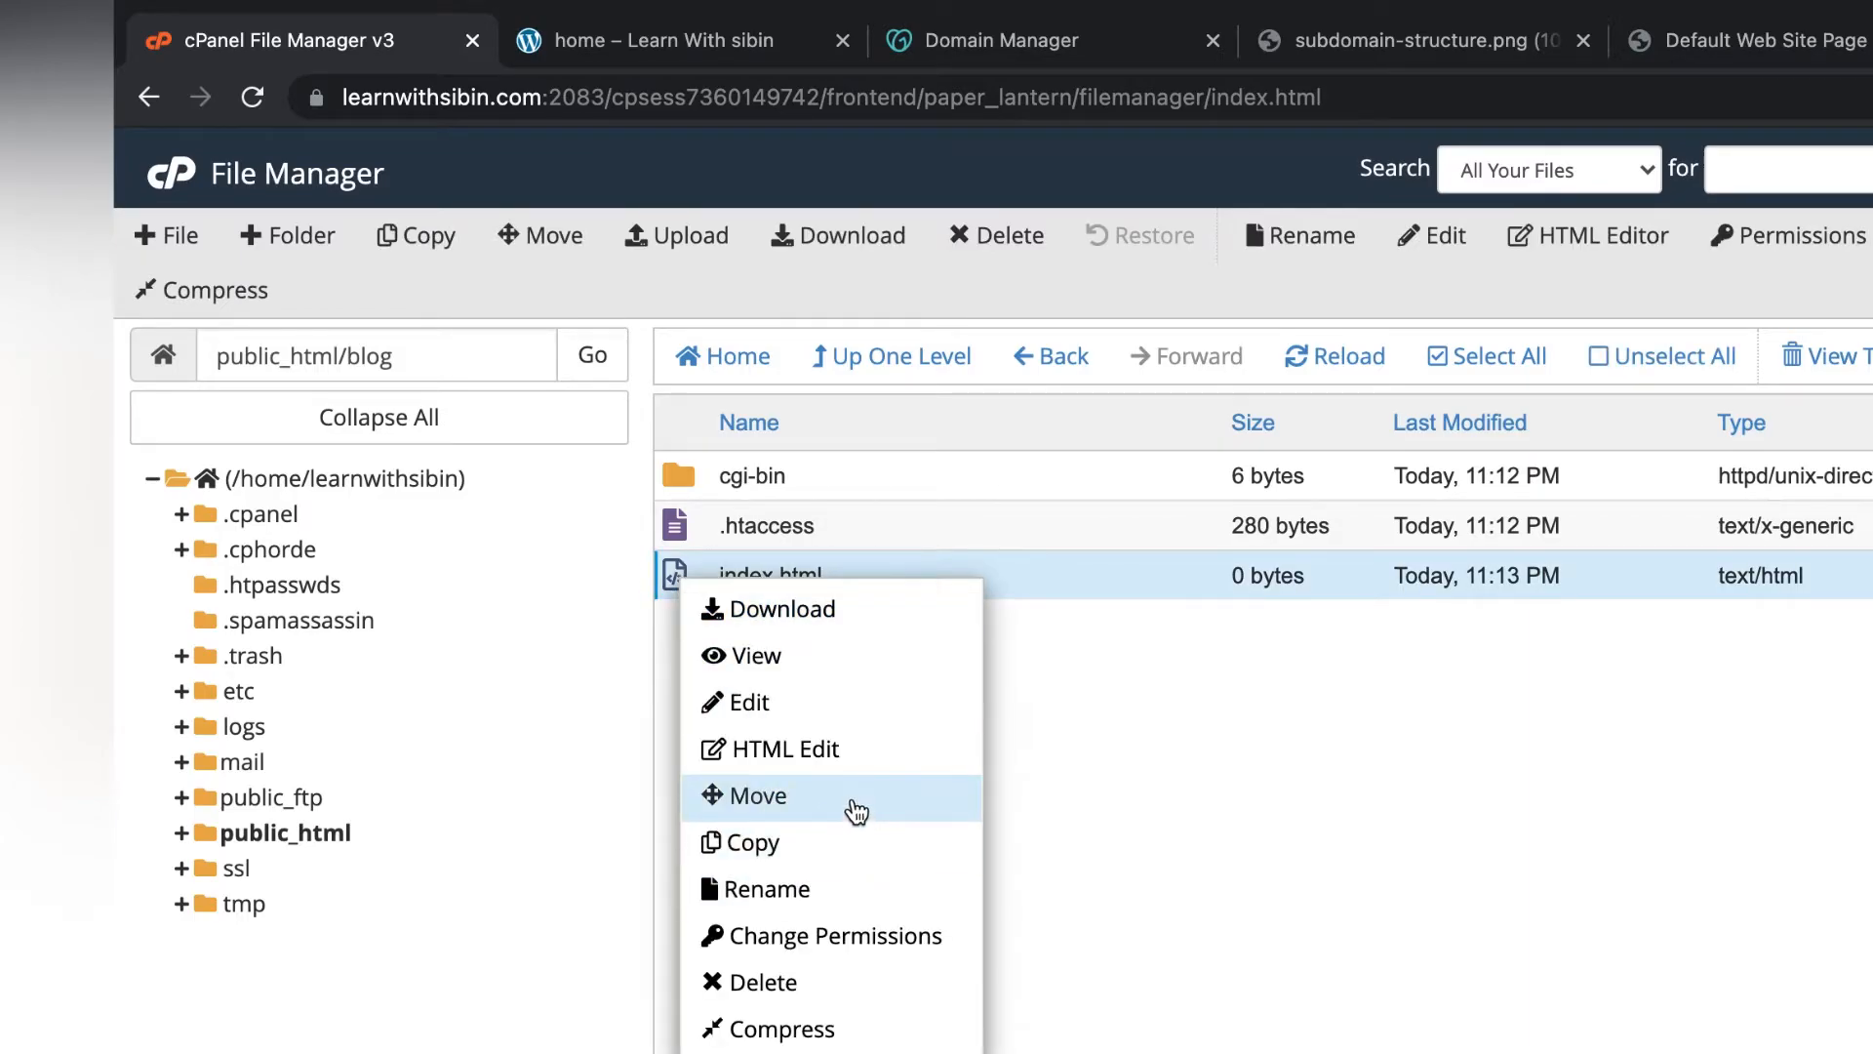
left_click(881, 702)
left_click(1434, 951)
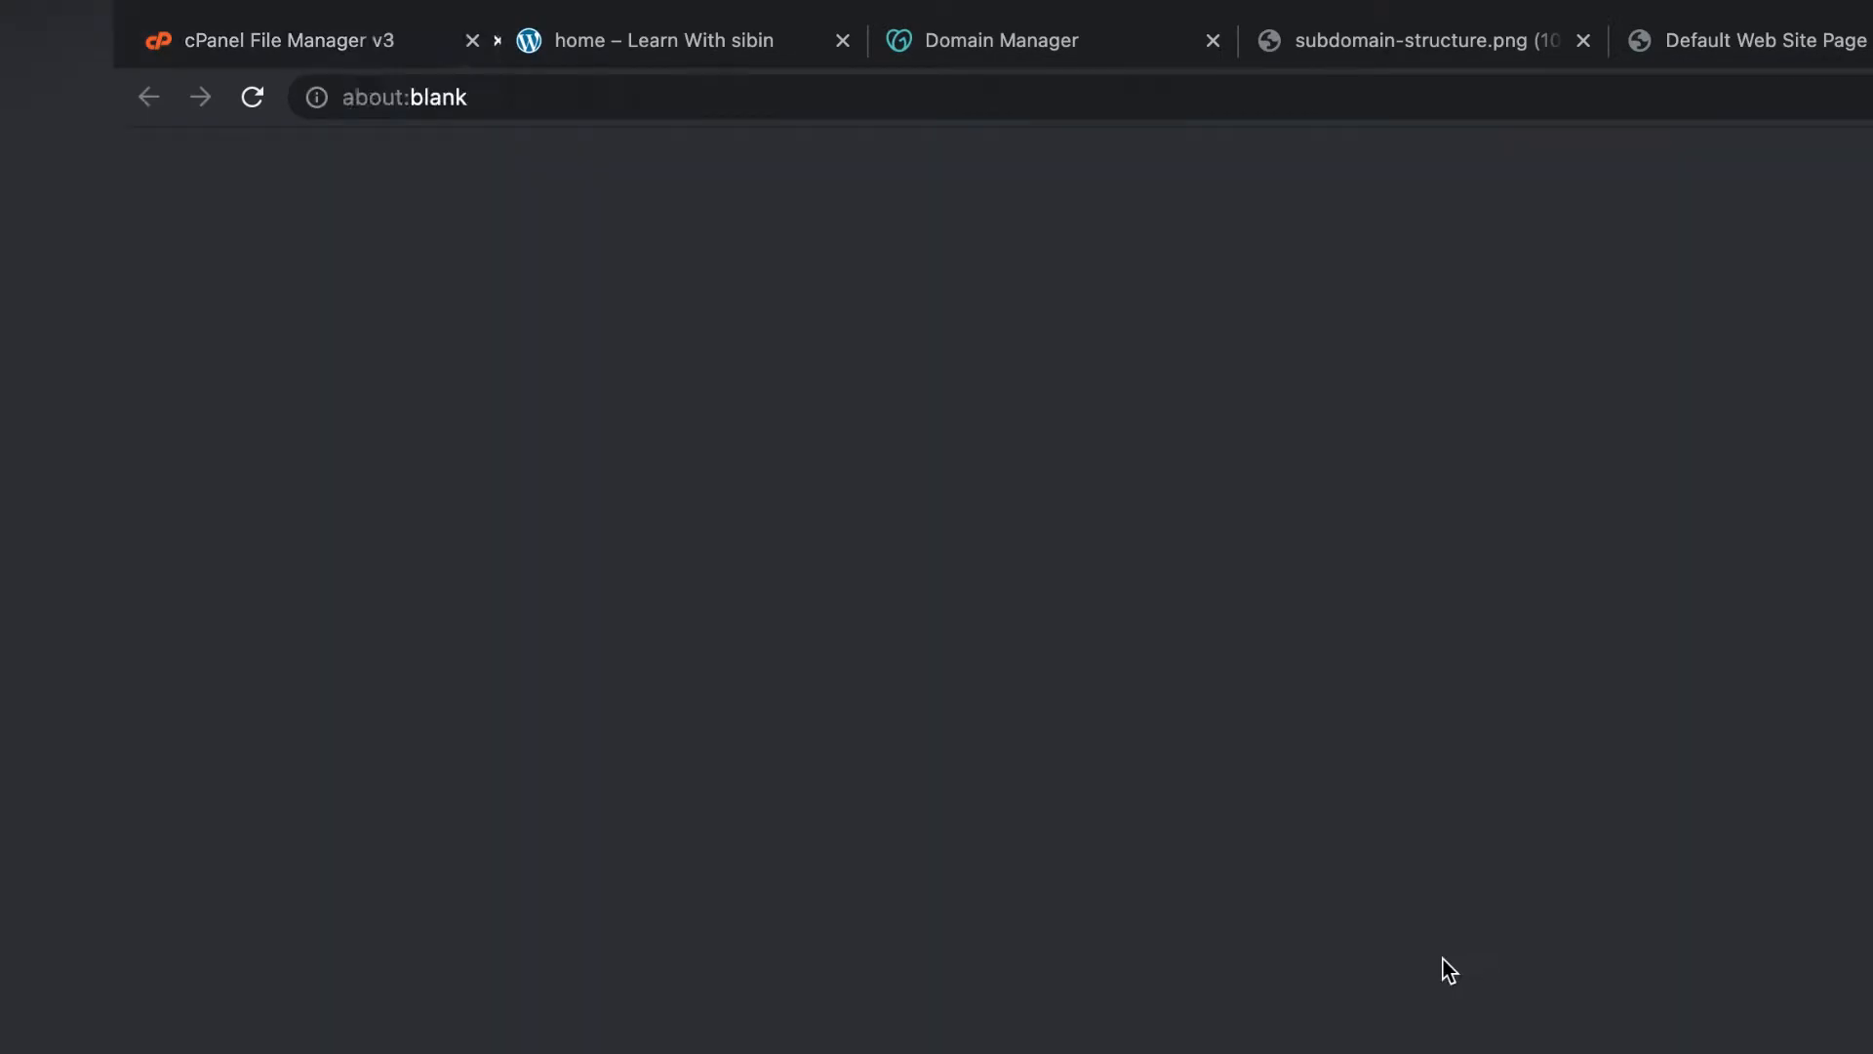
type("test page")
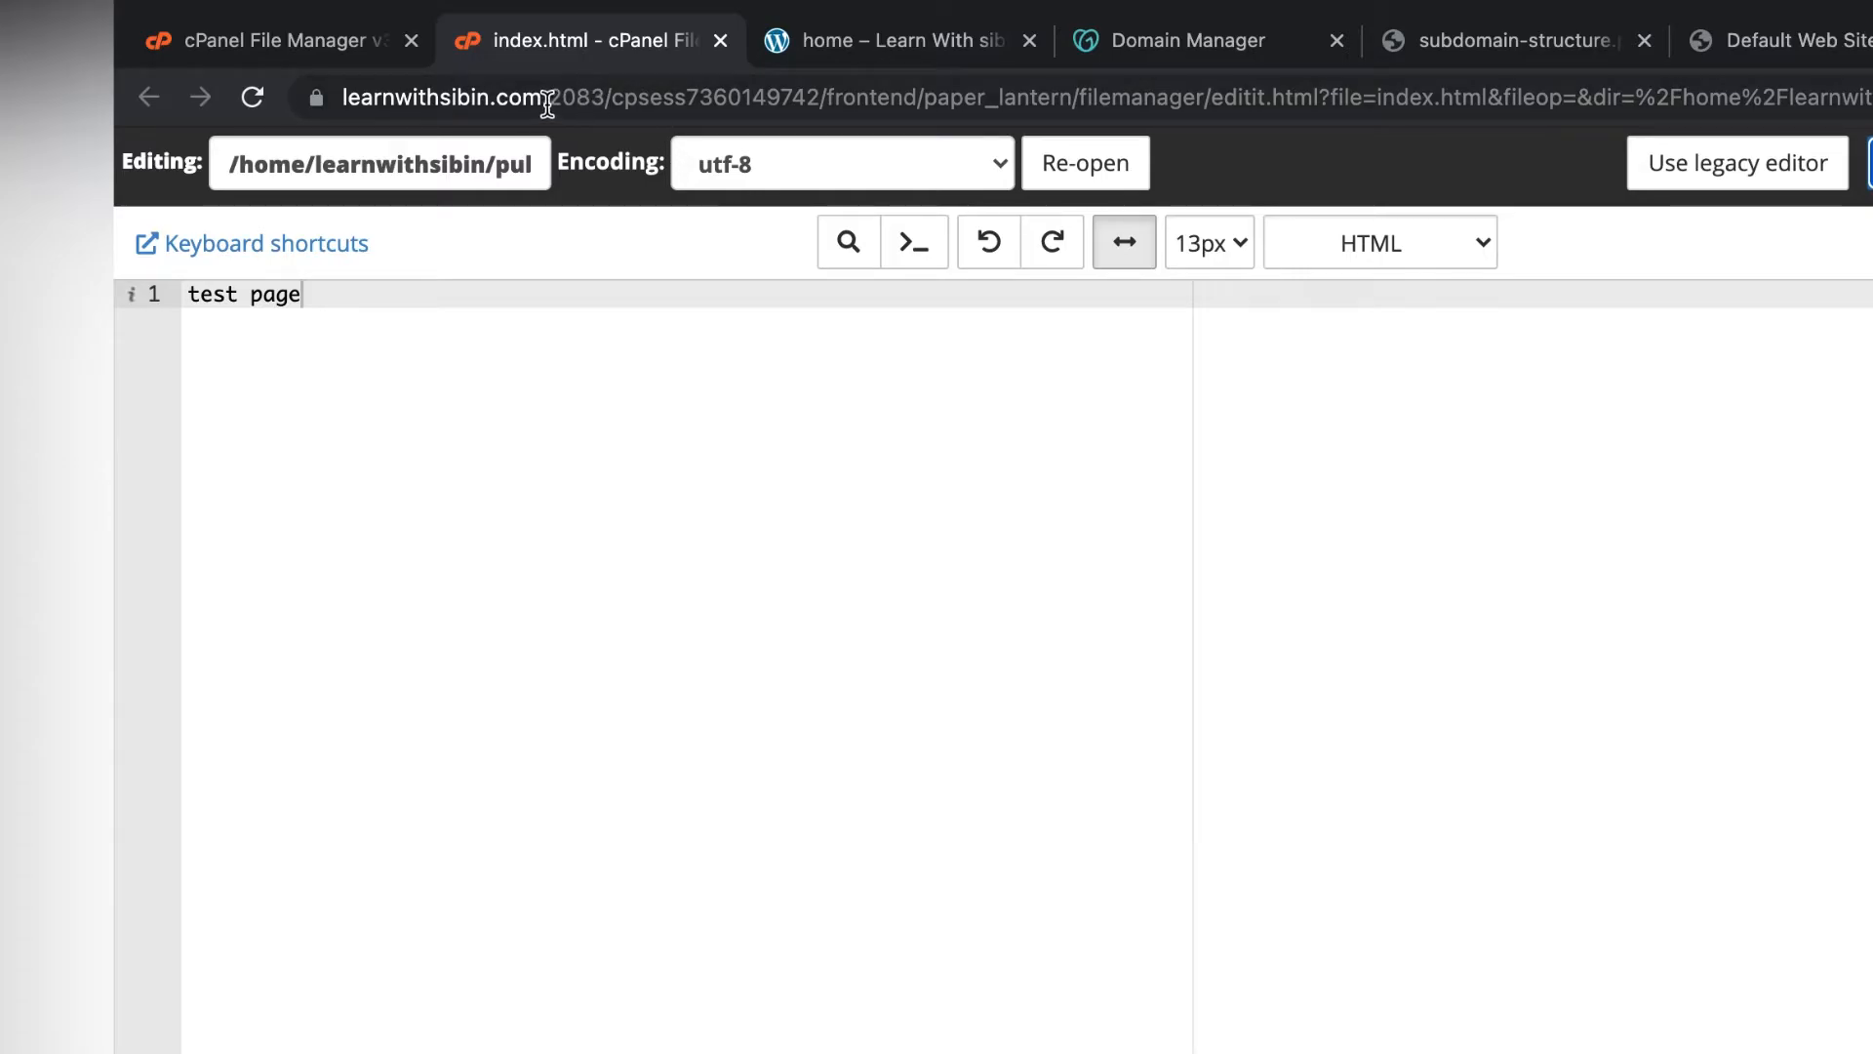
Open an incognito window and visit blog.learnwithsibin.com to check the test page
key("super+shift+n")
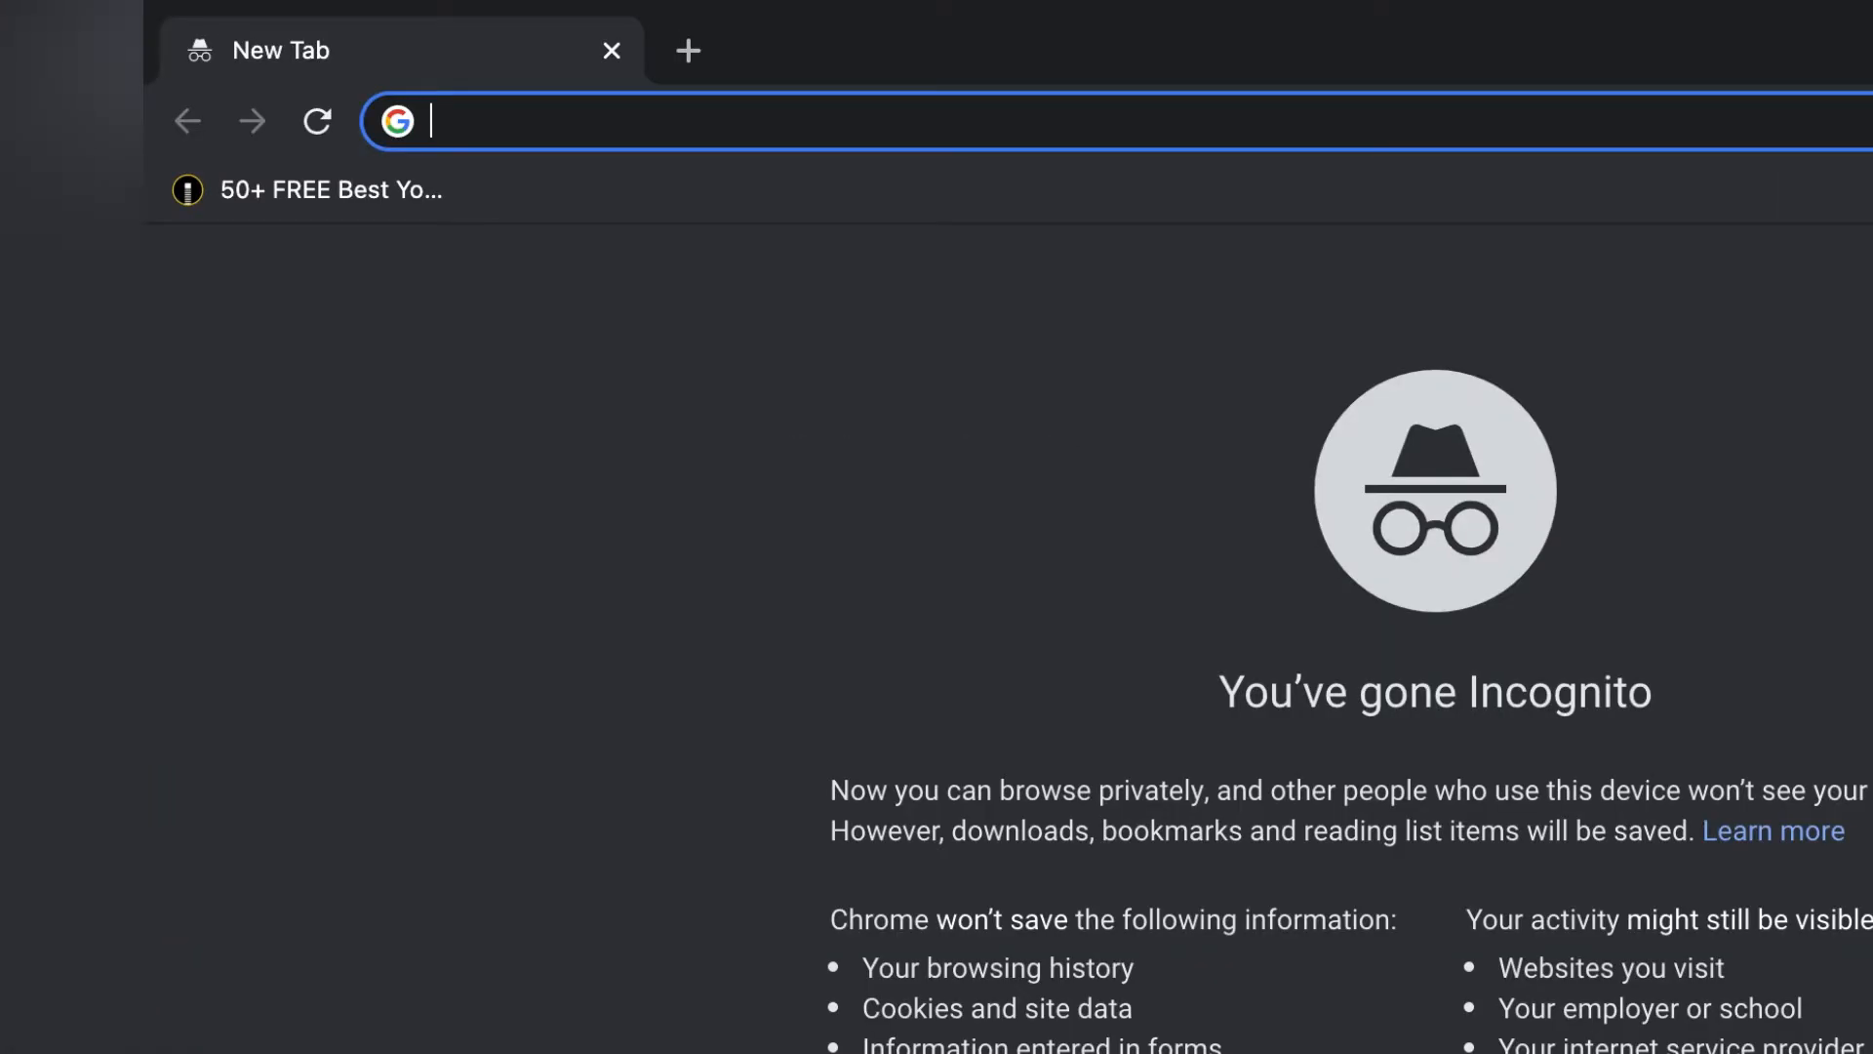
type("blog.")
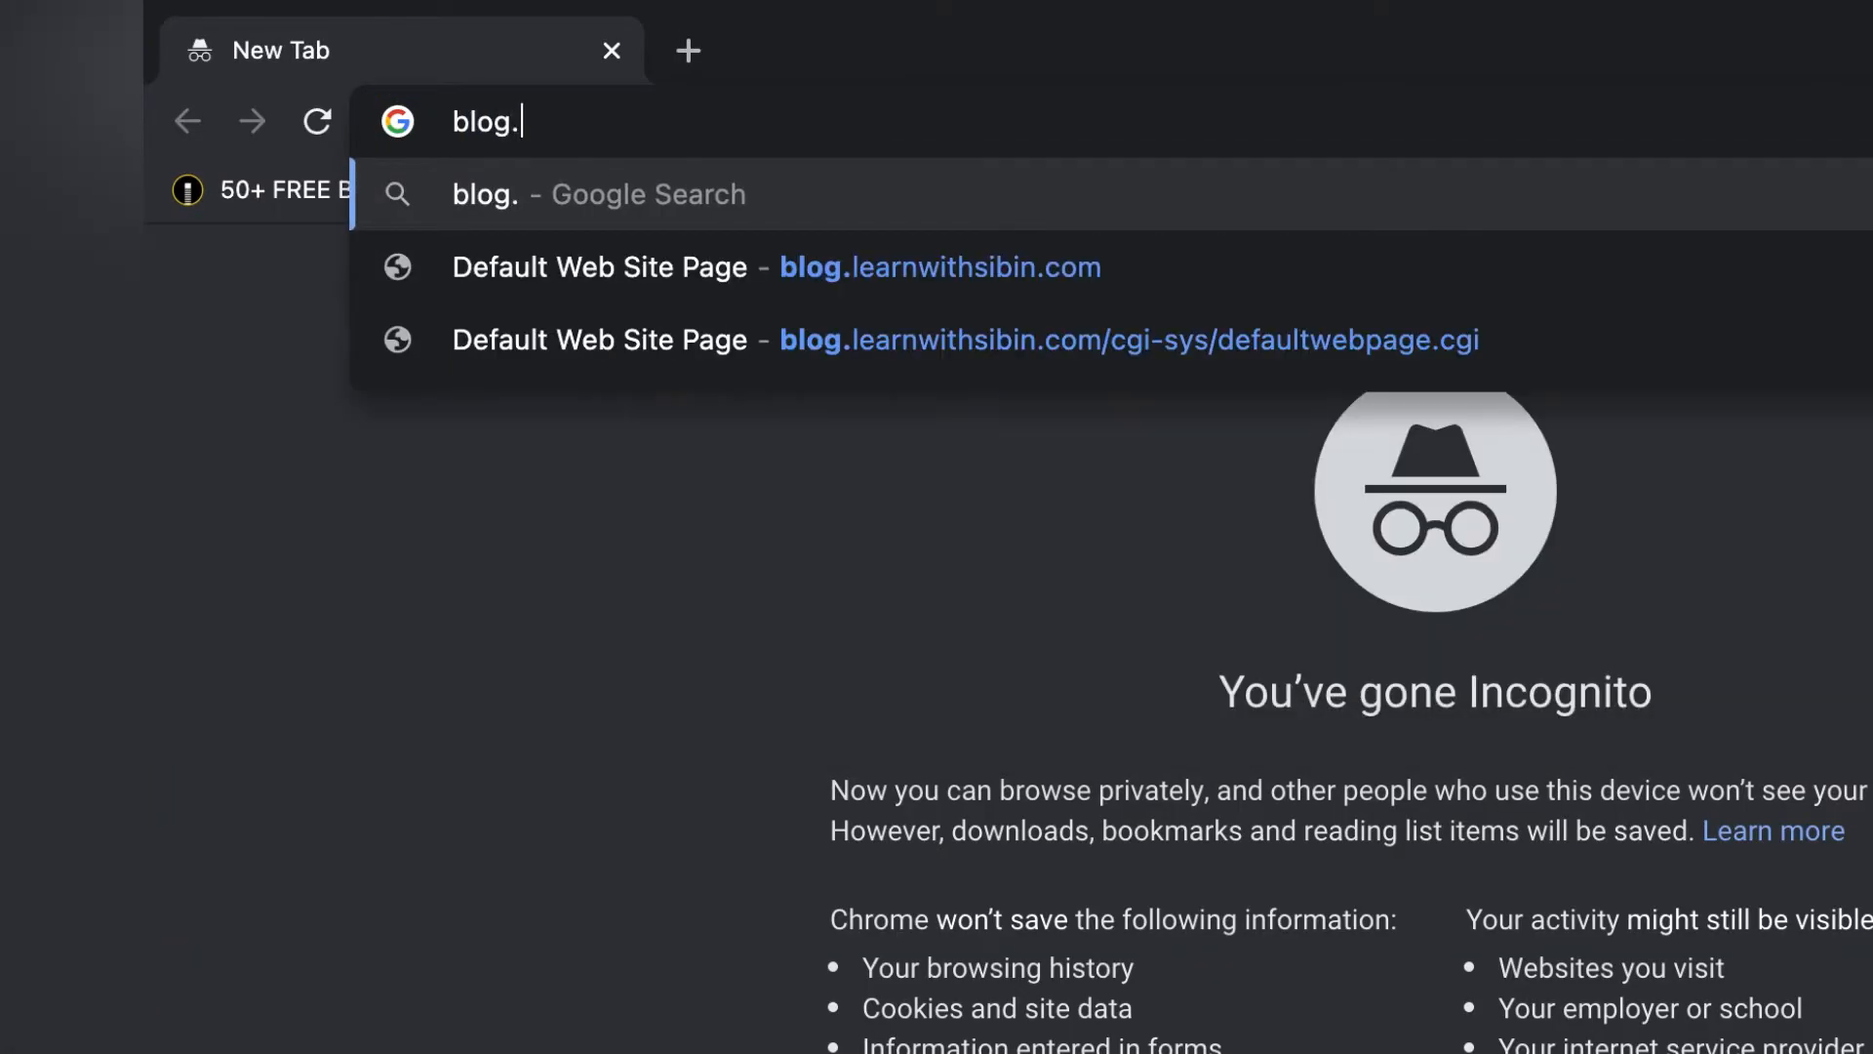
type("learnwithsibin")
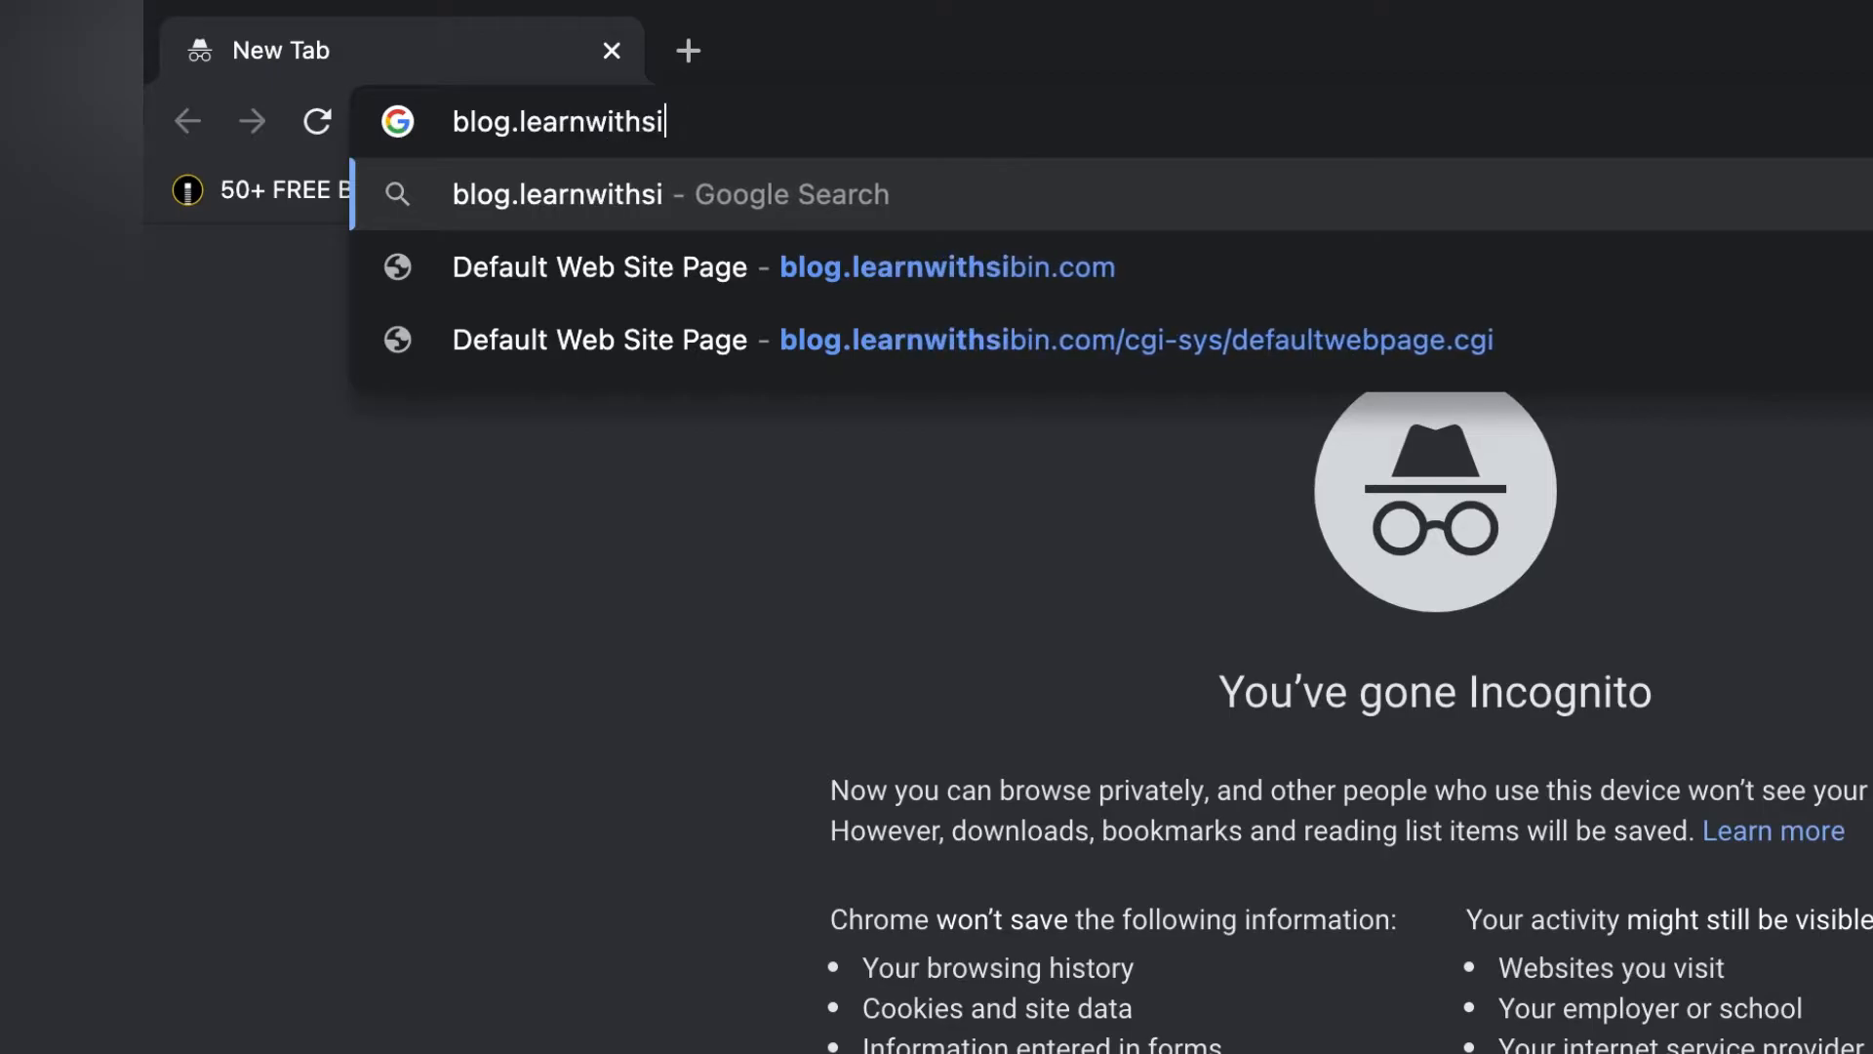
type(".com")
key("Return")
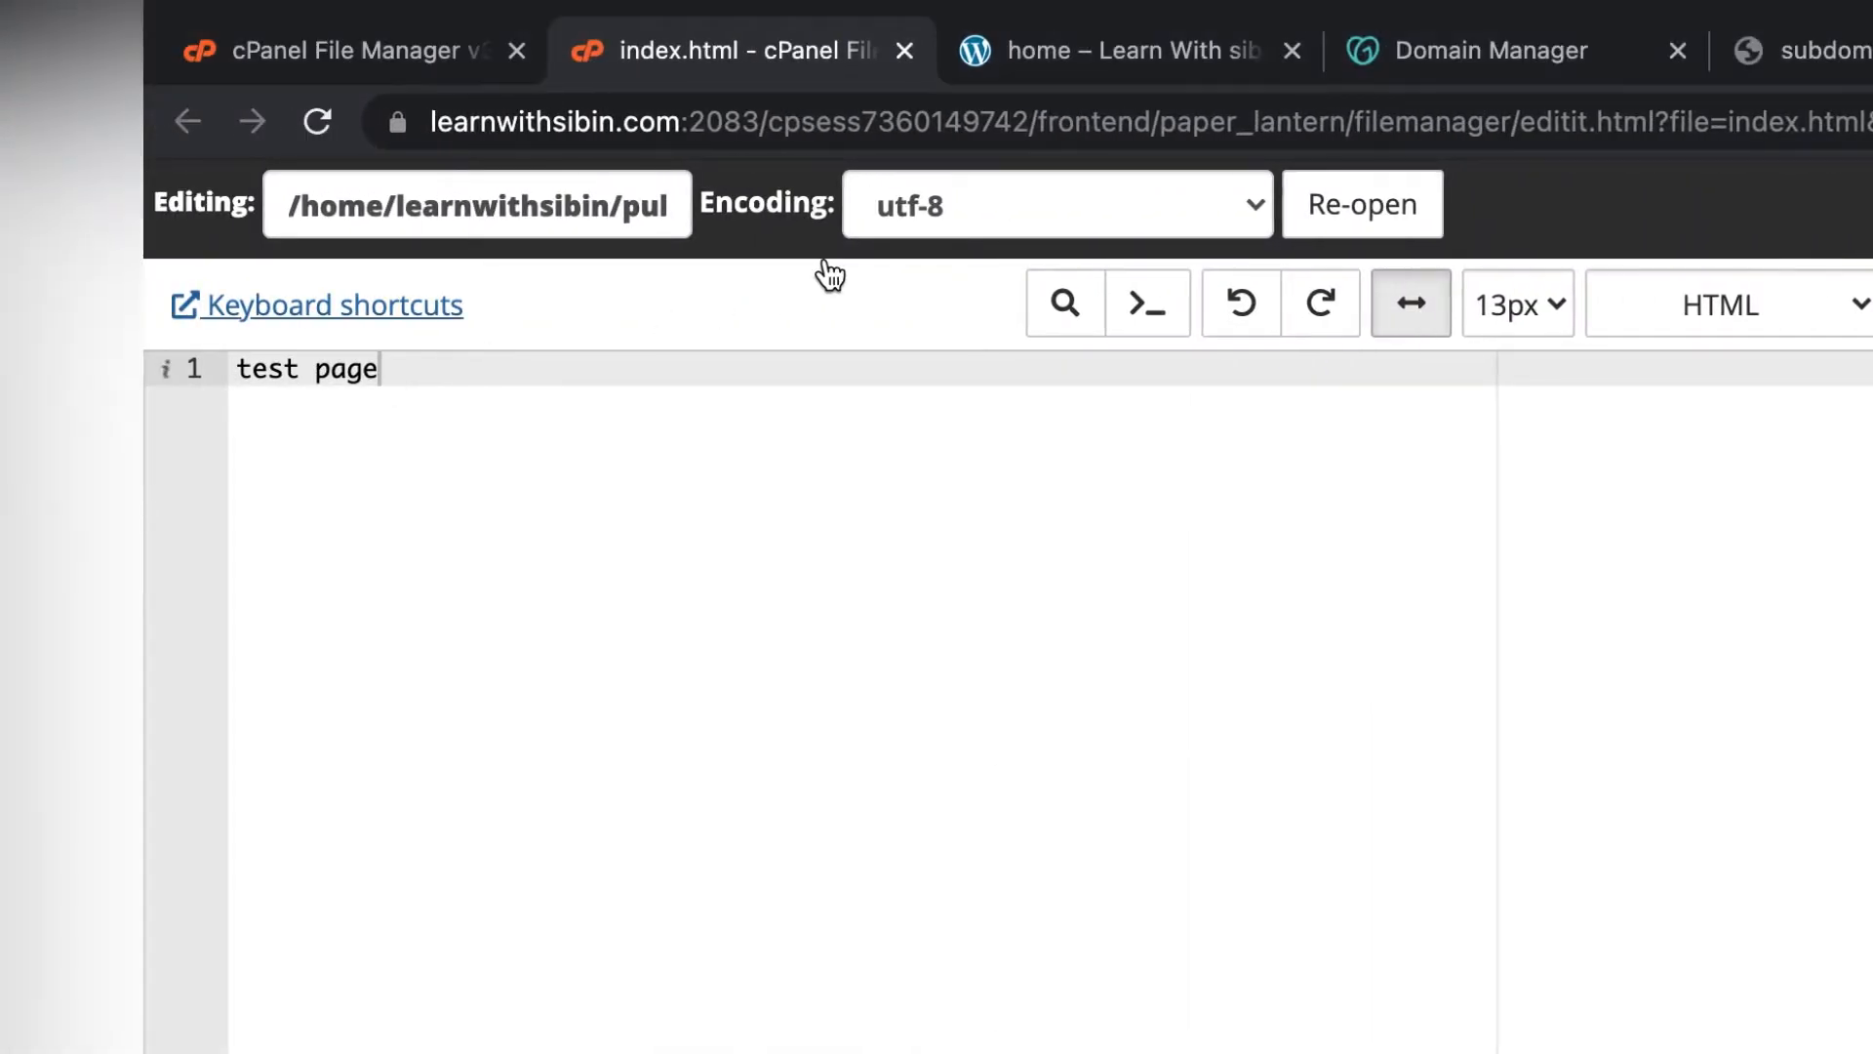
Leave the File Manager for the cPanel home page and open Site Publisher from its Domains section
left_click(418, 58)
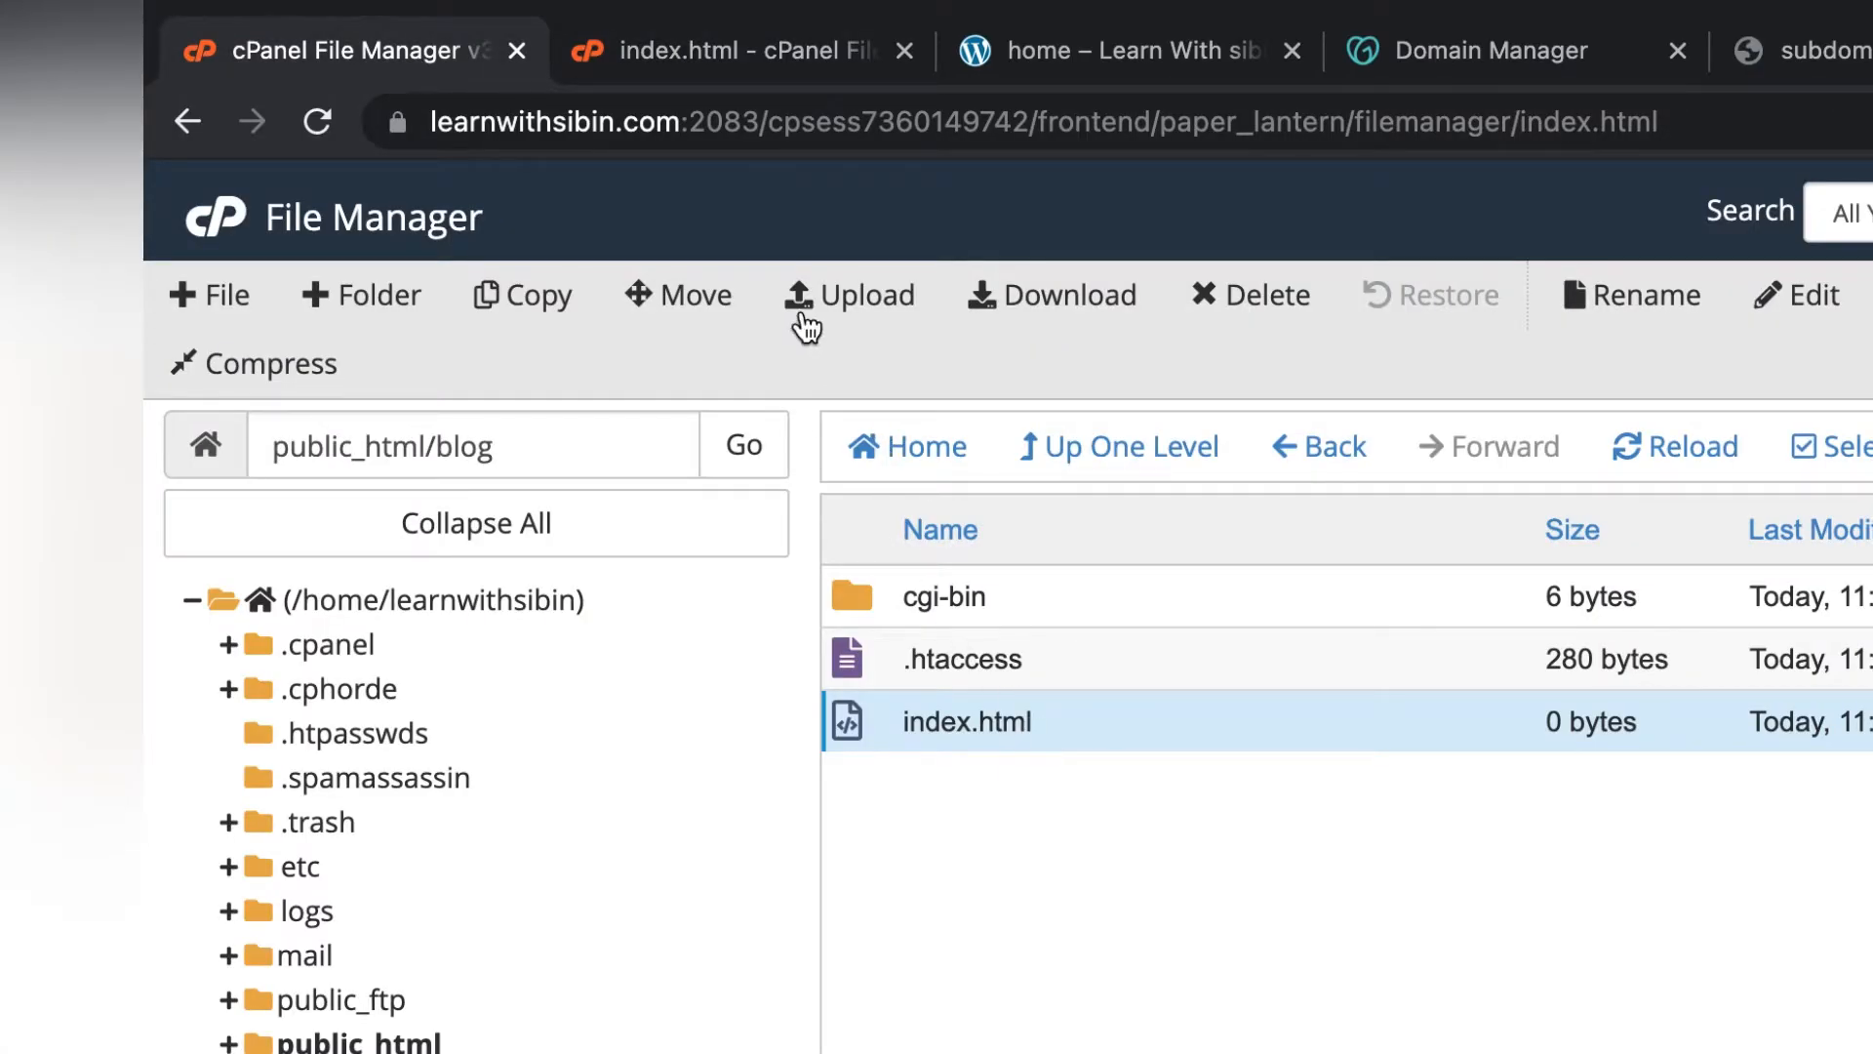
left_click(689, 56)
left_click(371, 57)
left_click(208, 235)
scroll(556, 650, "down", 8)
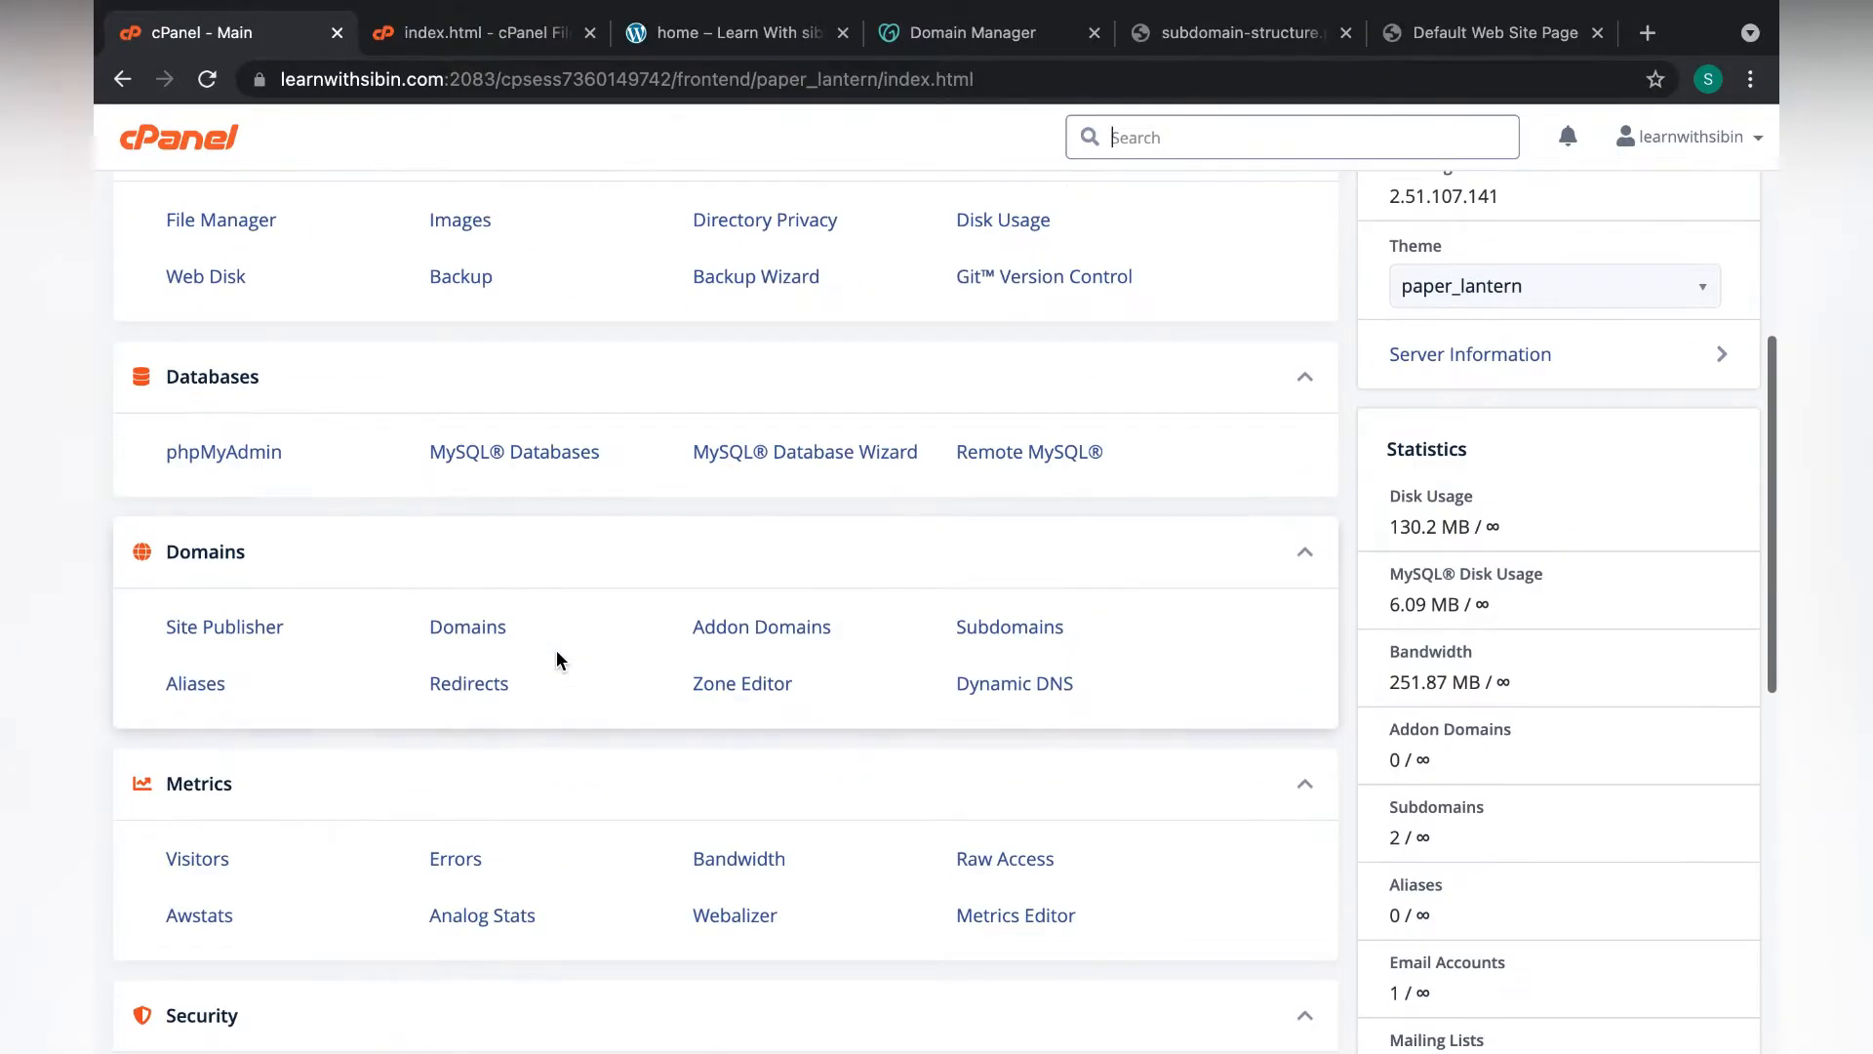
scroll(556, 659, "down", 4)
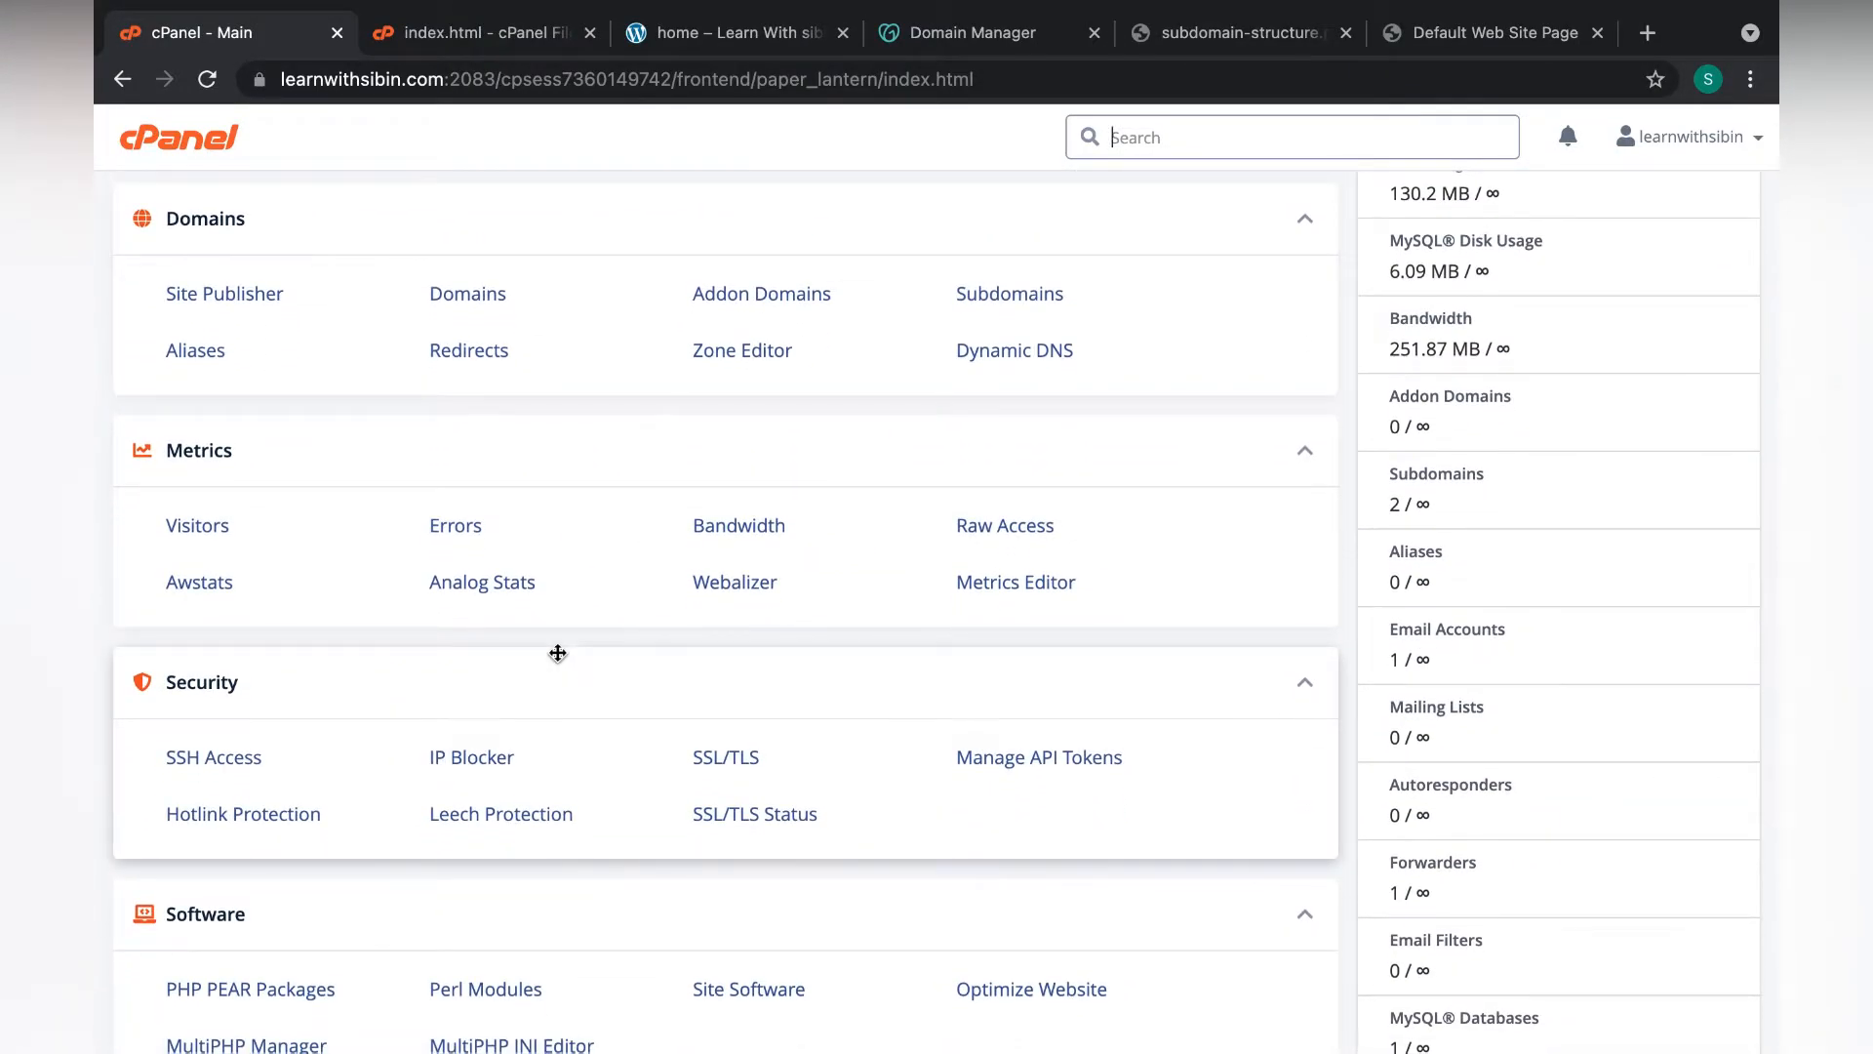
scroll(557, 652, "down", 3)
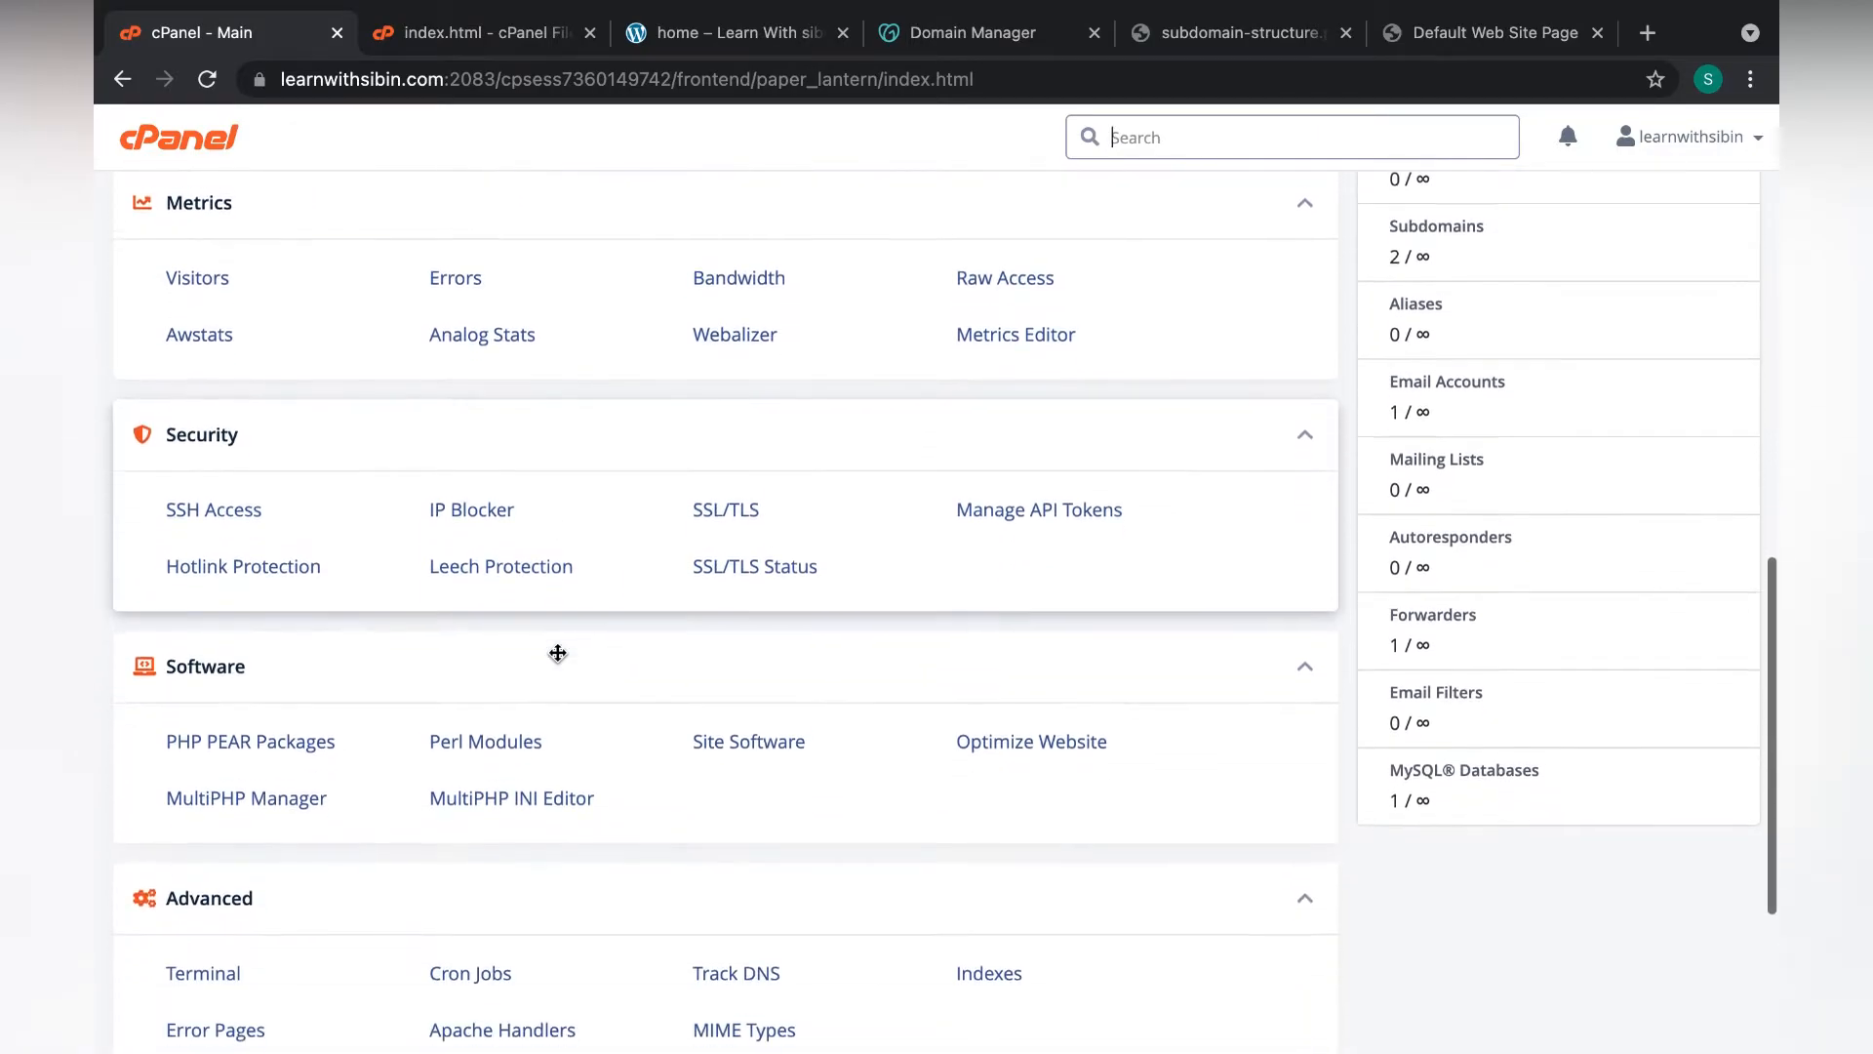
scroll(556, 650, "up", 3)
scroll(556, 652, "up", 4)
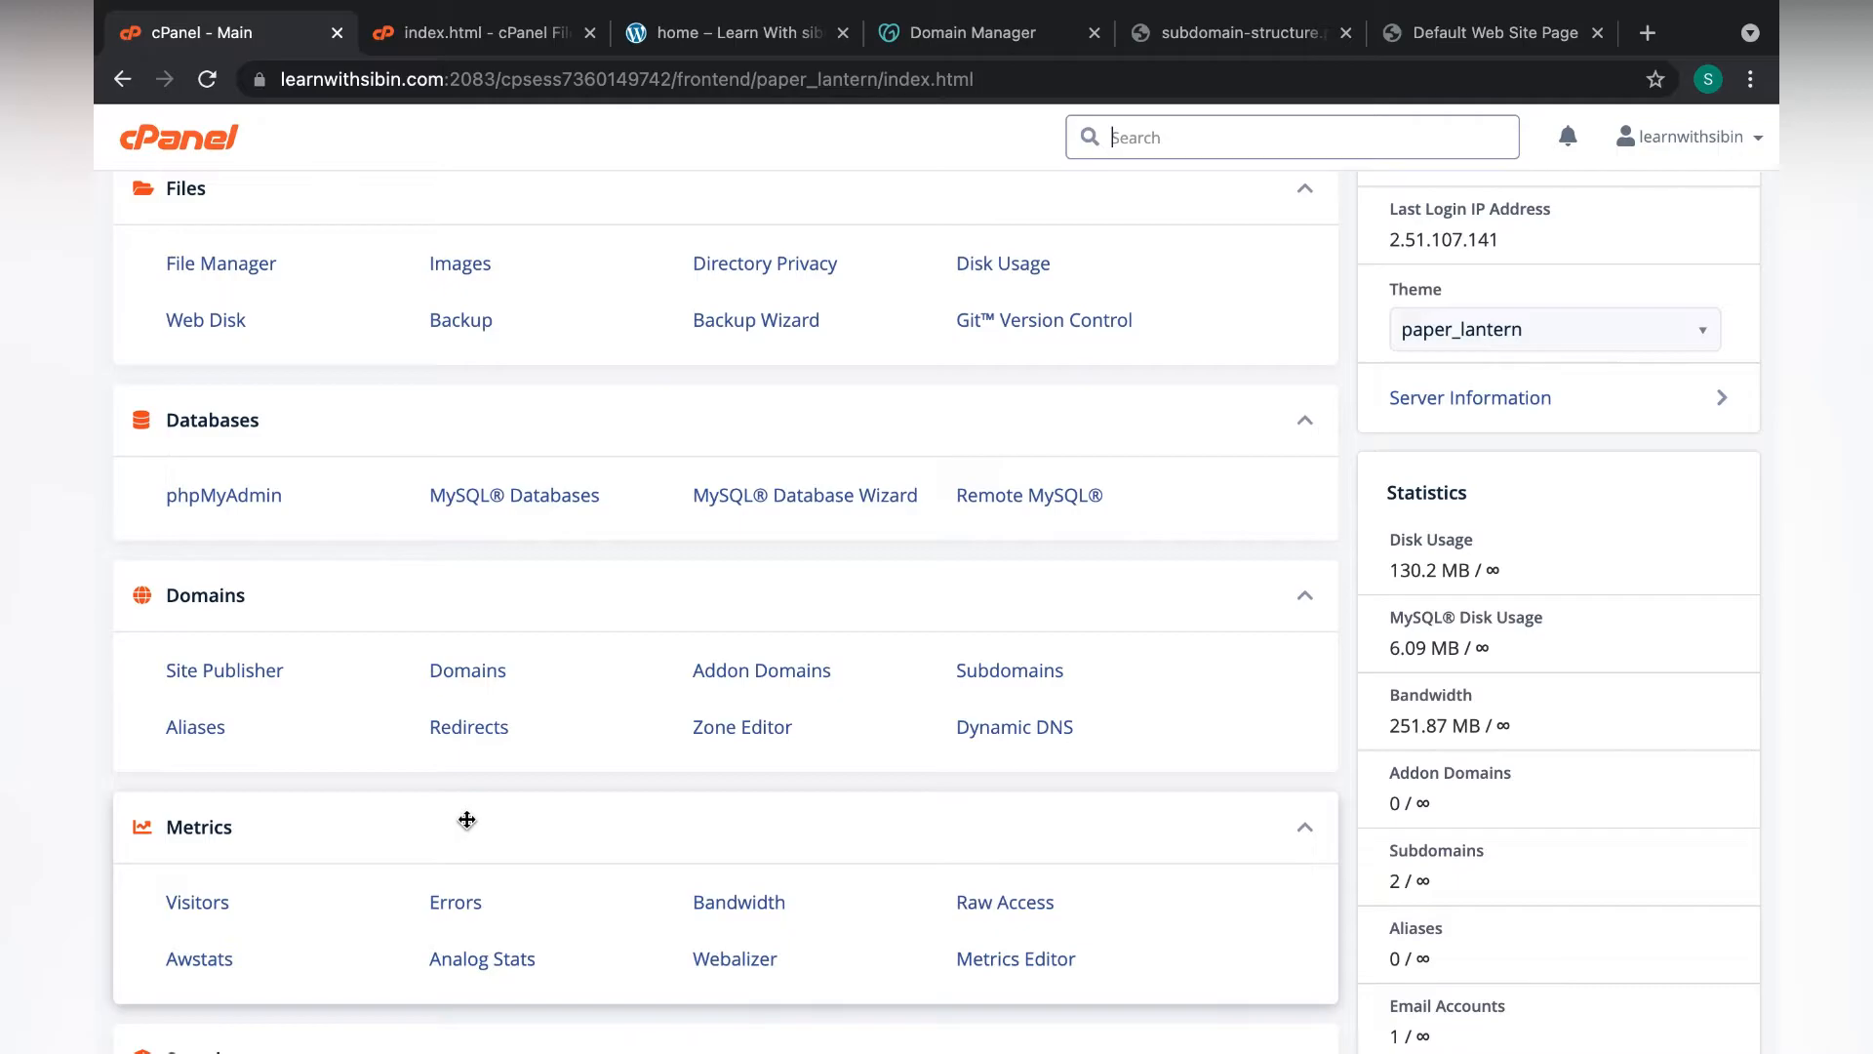
left_click(211, 682)
Choose blog.learnwithsibin.com as the domain to publish and select the vCard: Dev template for it
scroll(733, 388, "down", 1)
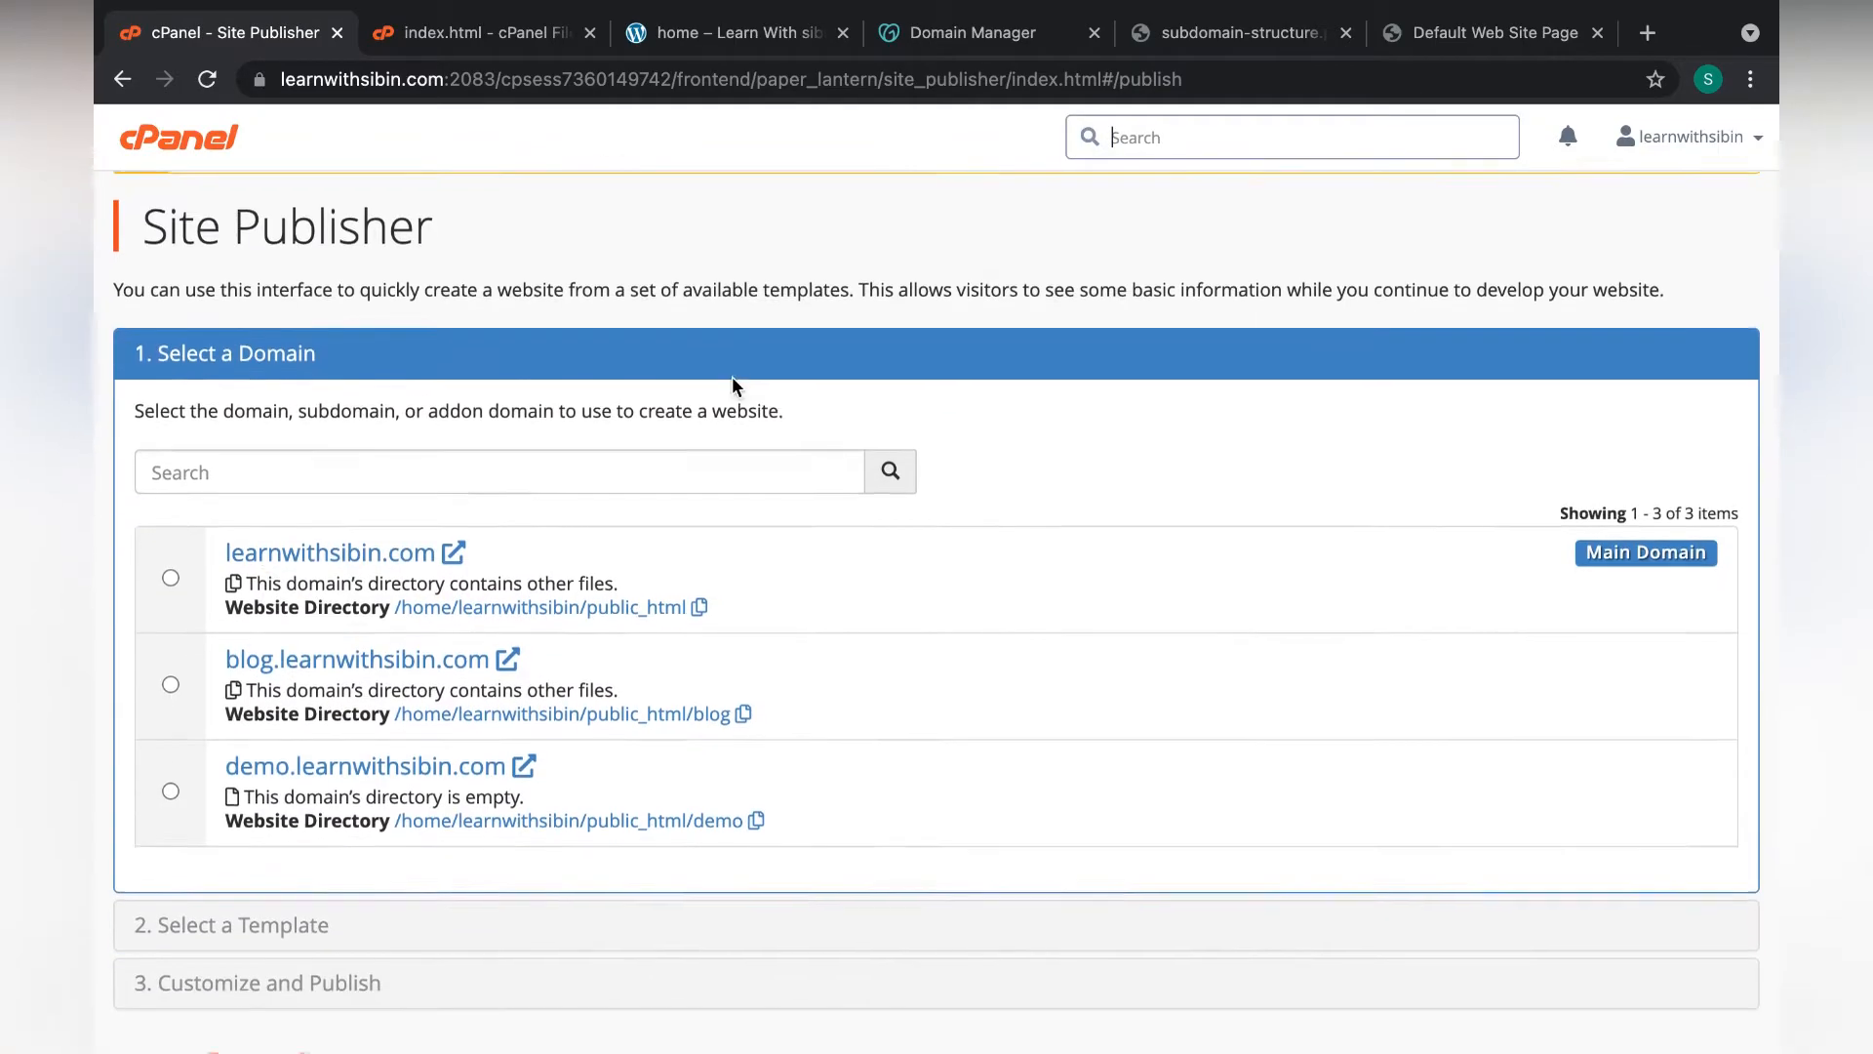
scroll(732, 387, "down", 1)
left_click(185, 630)
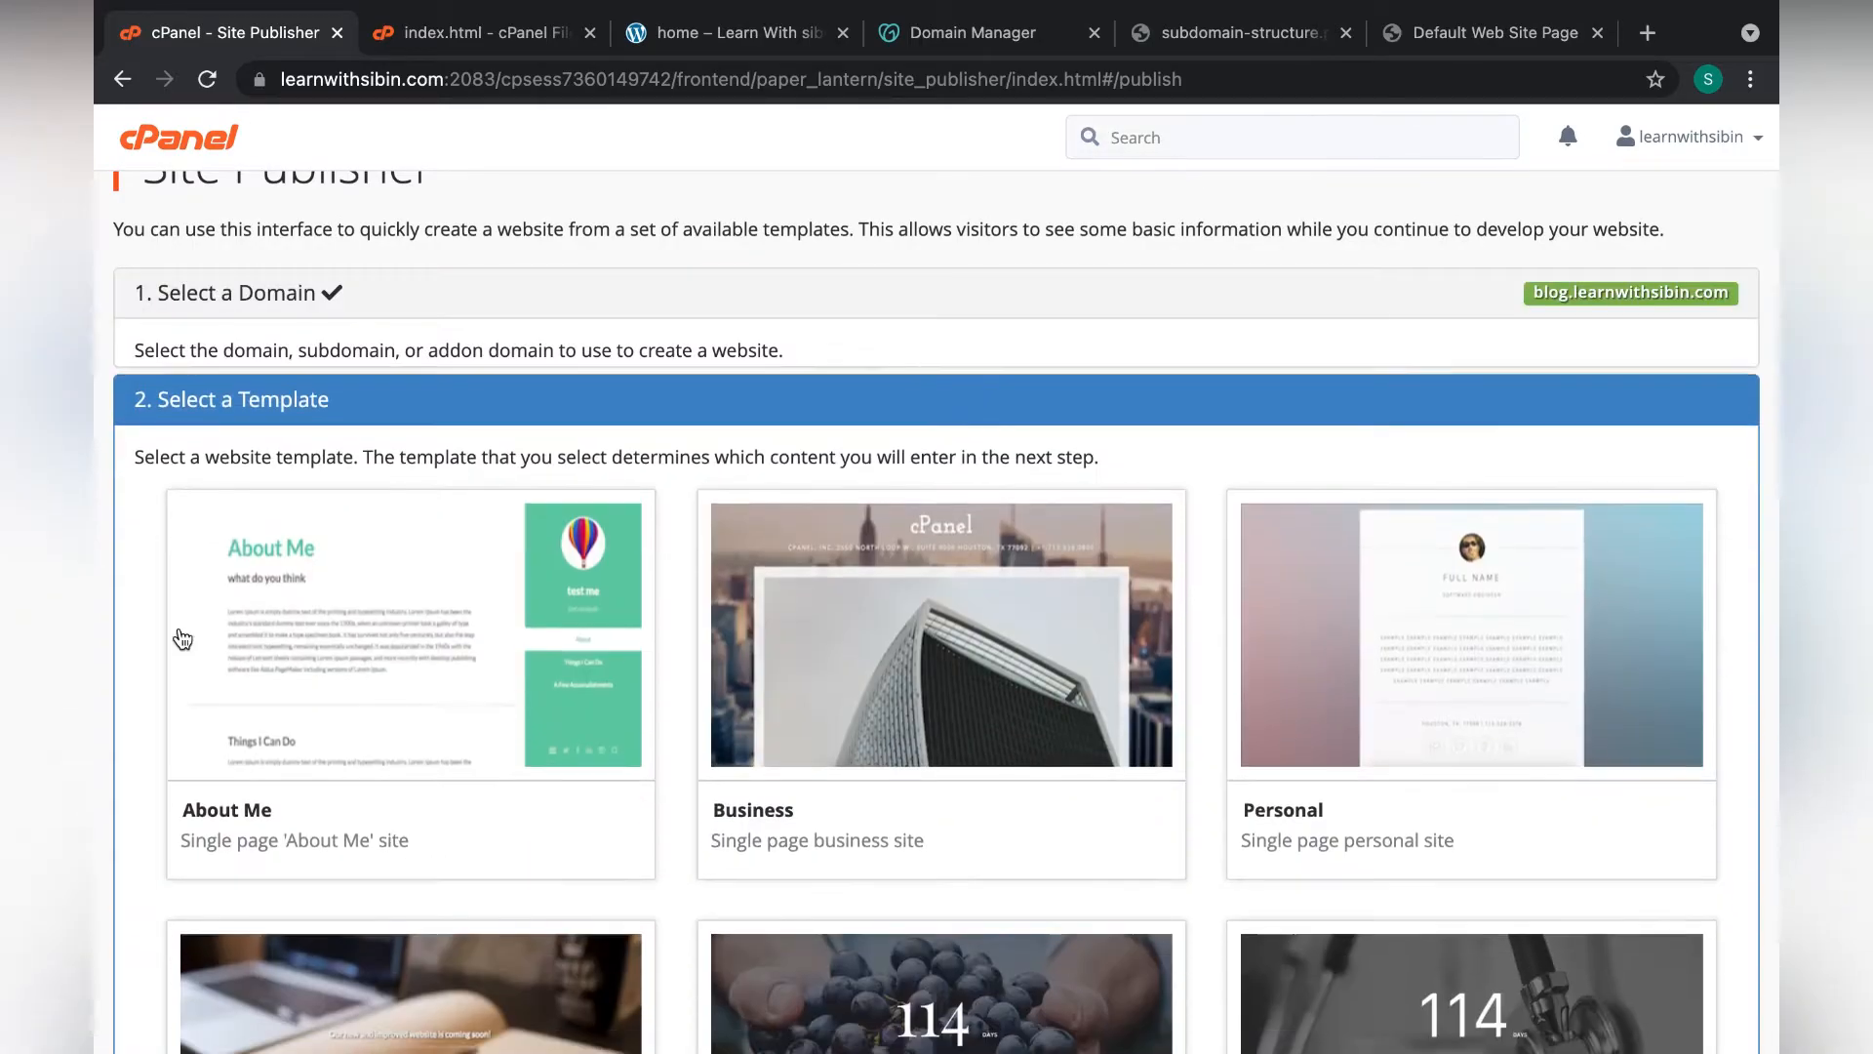
scroll(648, 473, "down", 1)
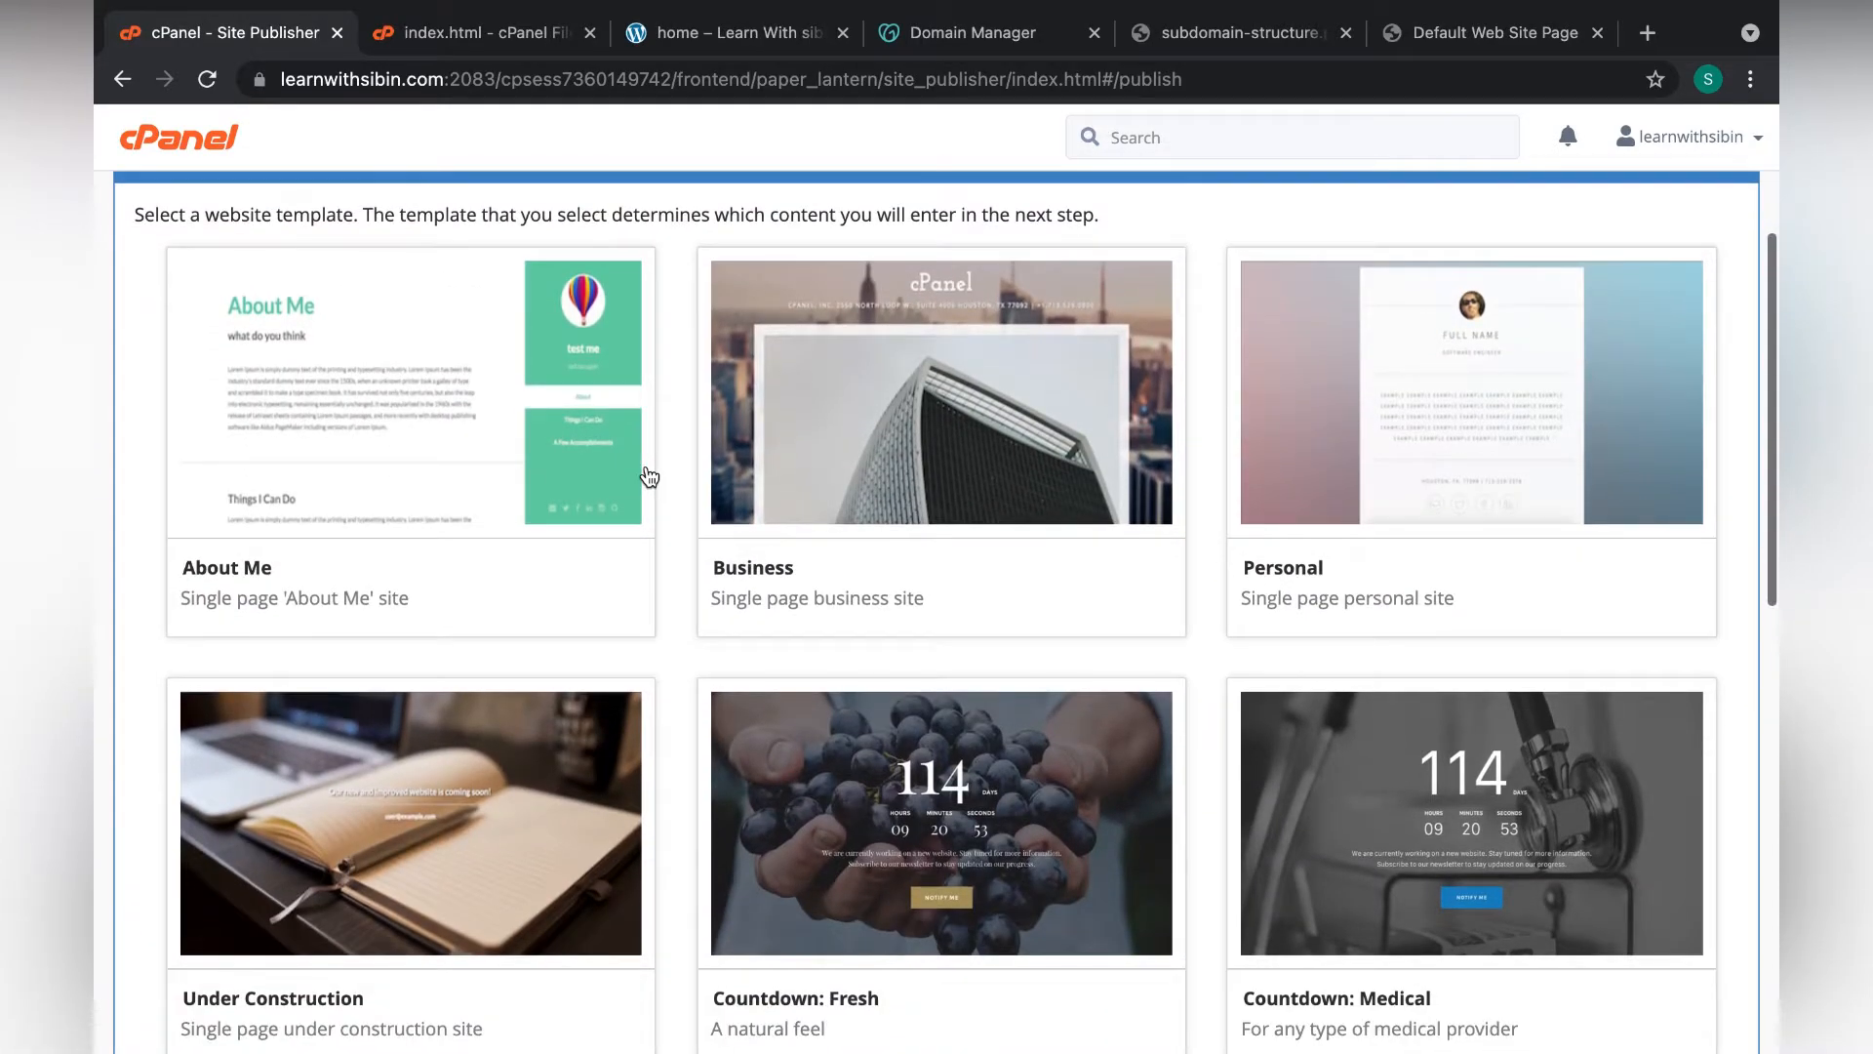
scroll(615, 494, "down", 3)
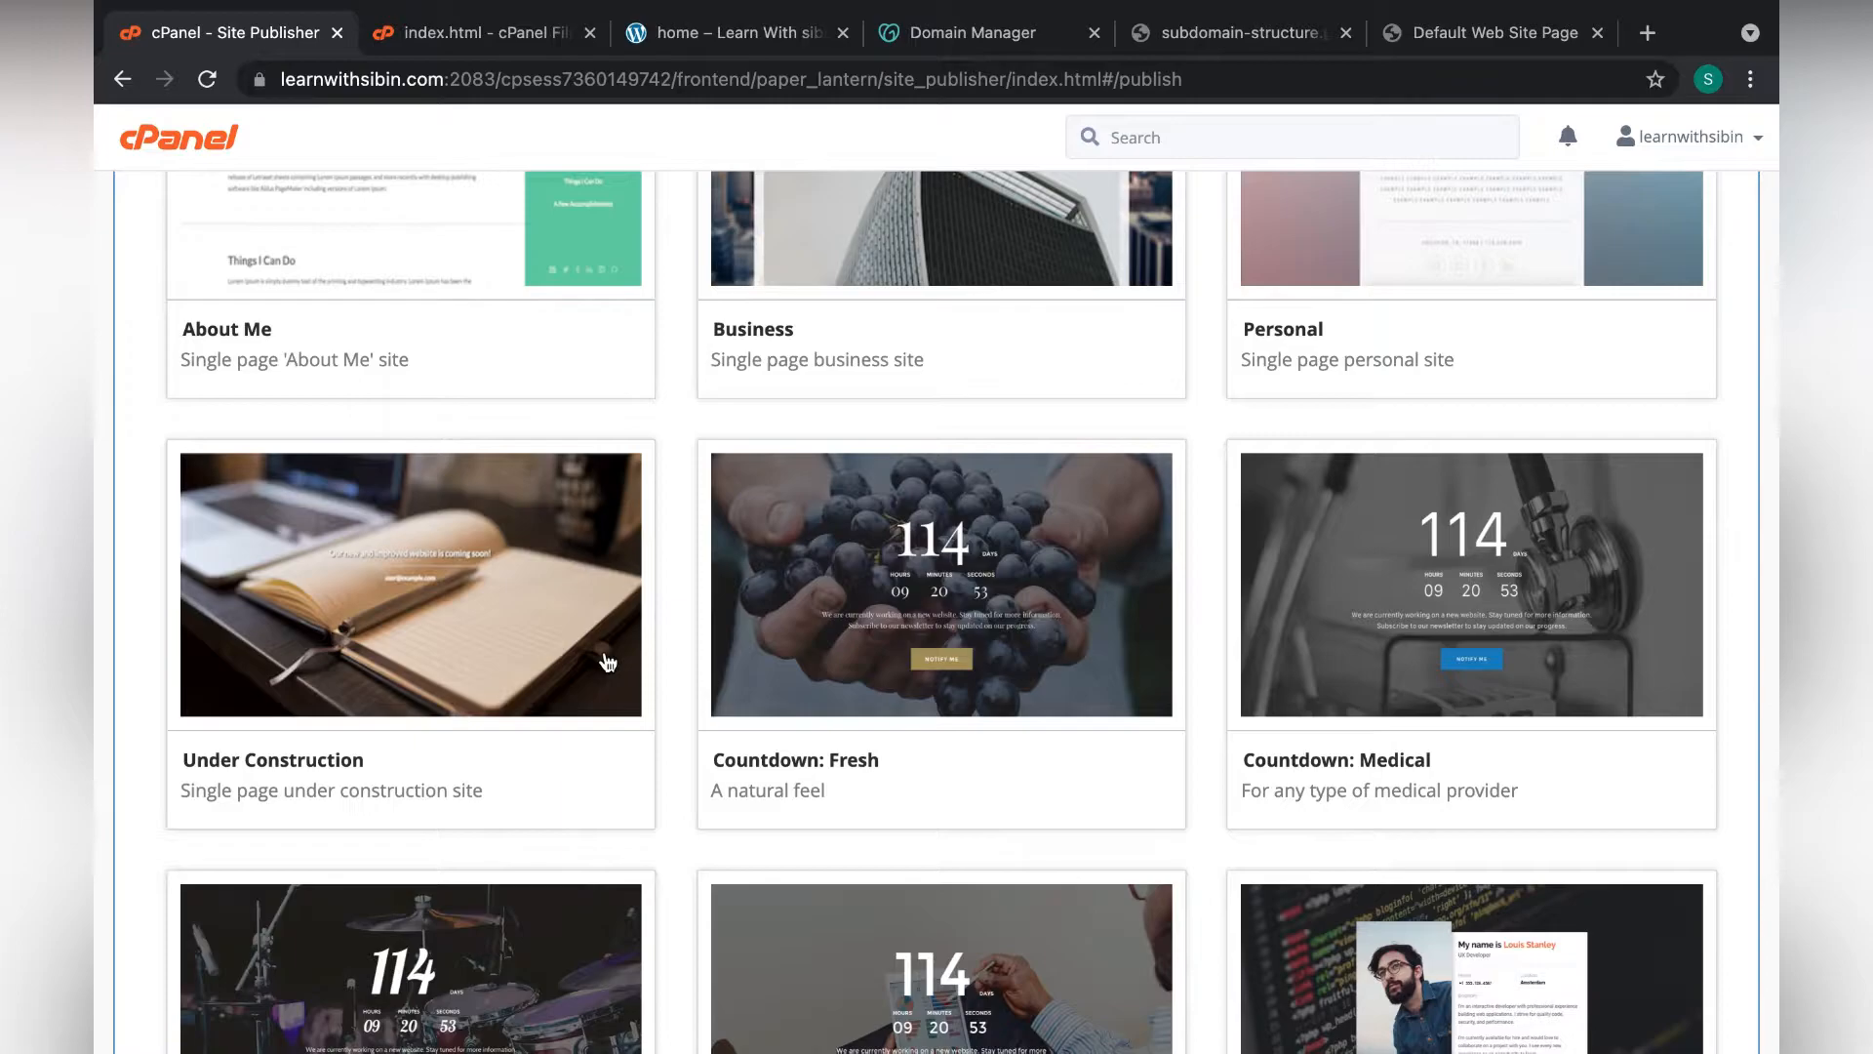
scroll(607, 663, "down", 2)
scroll(606, 661, "down", 5)
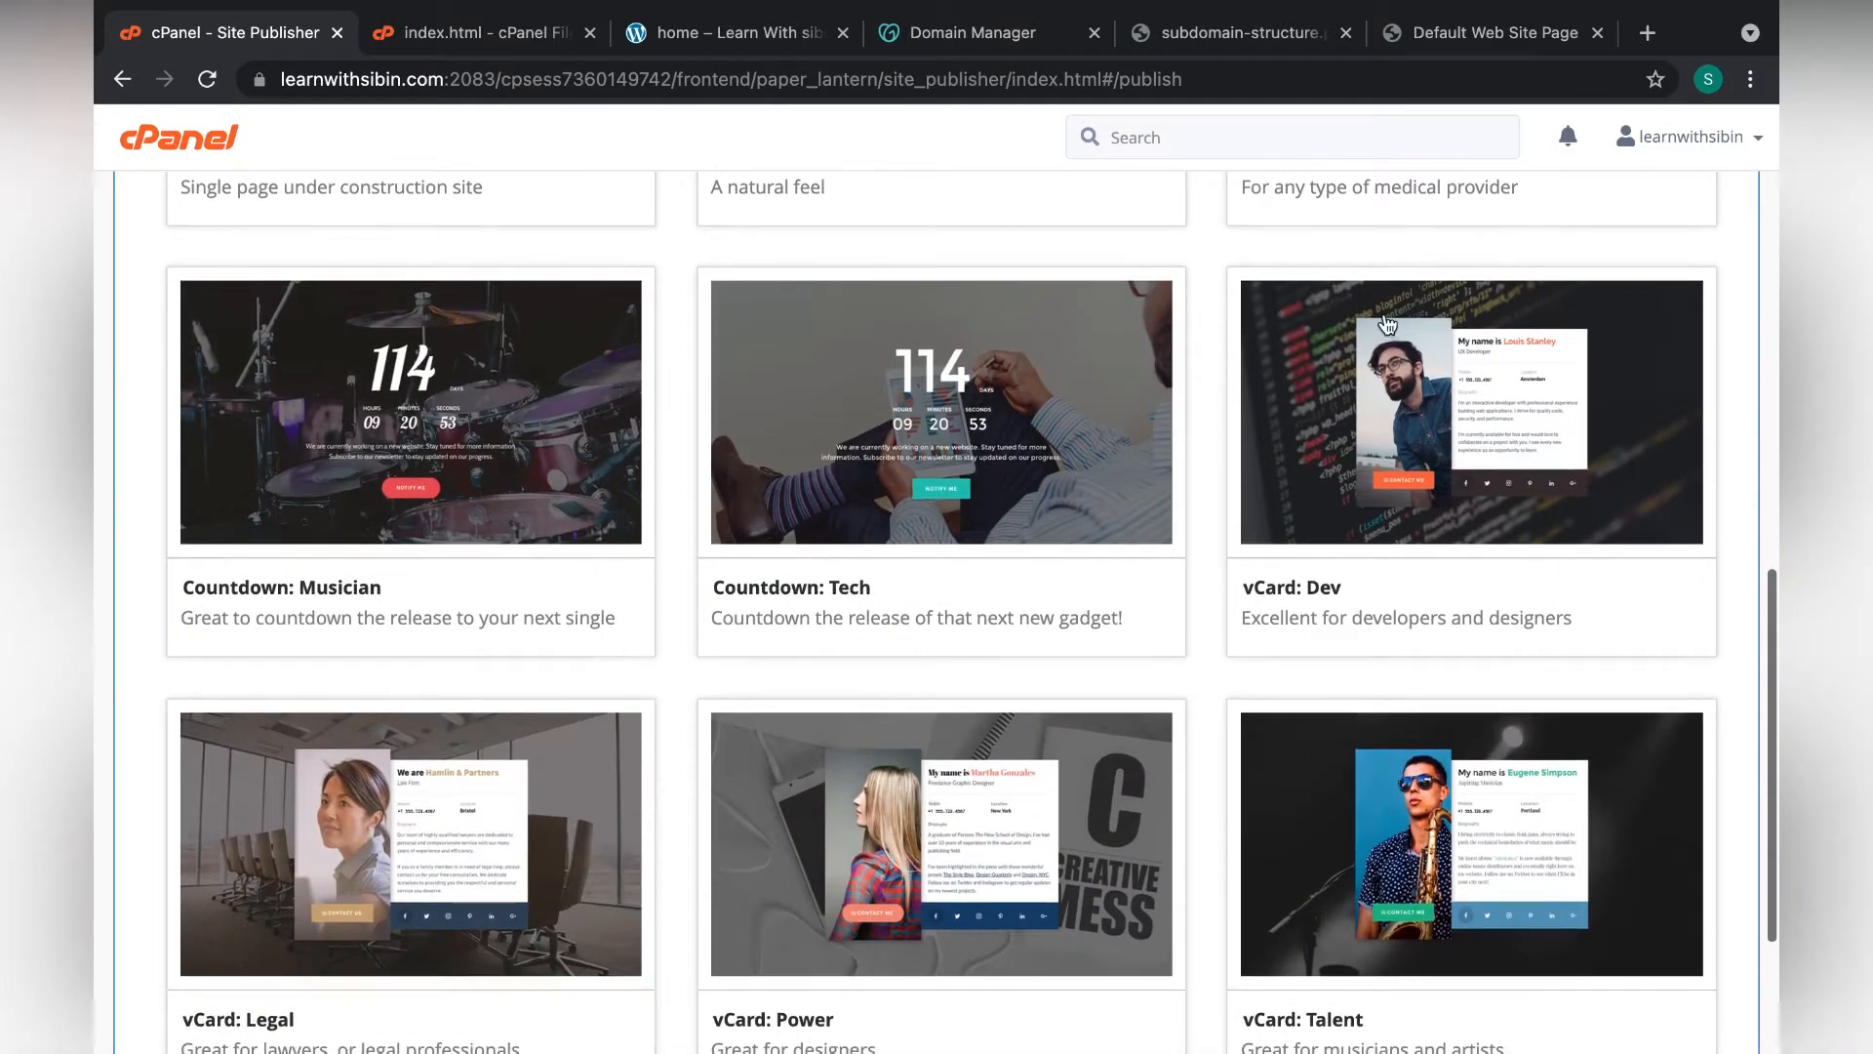
left_click(1492, 446)
Publish the vCard: Dev site with all customization fields left blank and reload blog.learnwithsibin.com in the incognito window
scroll(738, 701, "down", 10)
scroll(737, 701, "up", 3)
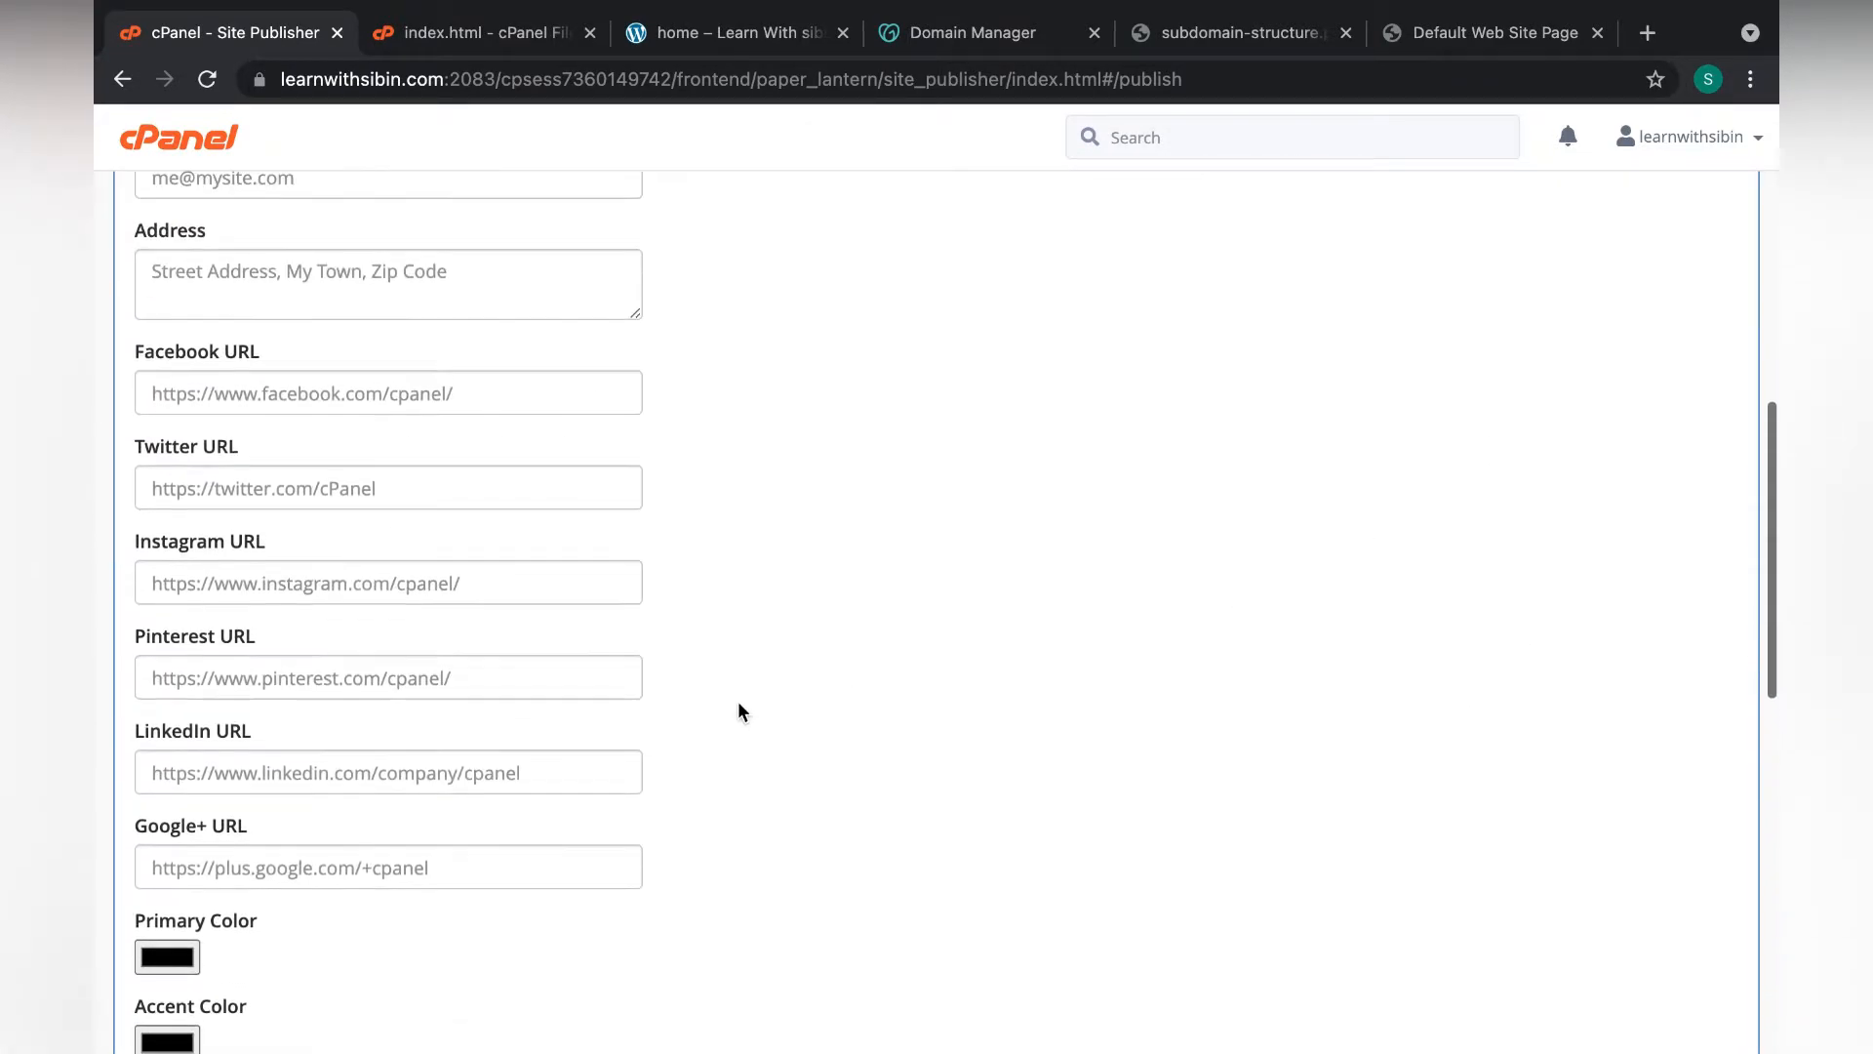
scroll(738, 700, "up", 10)
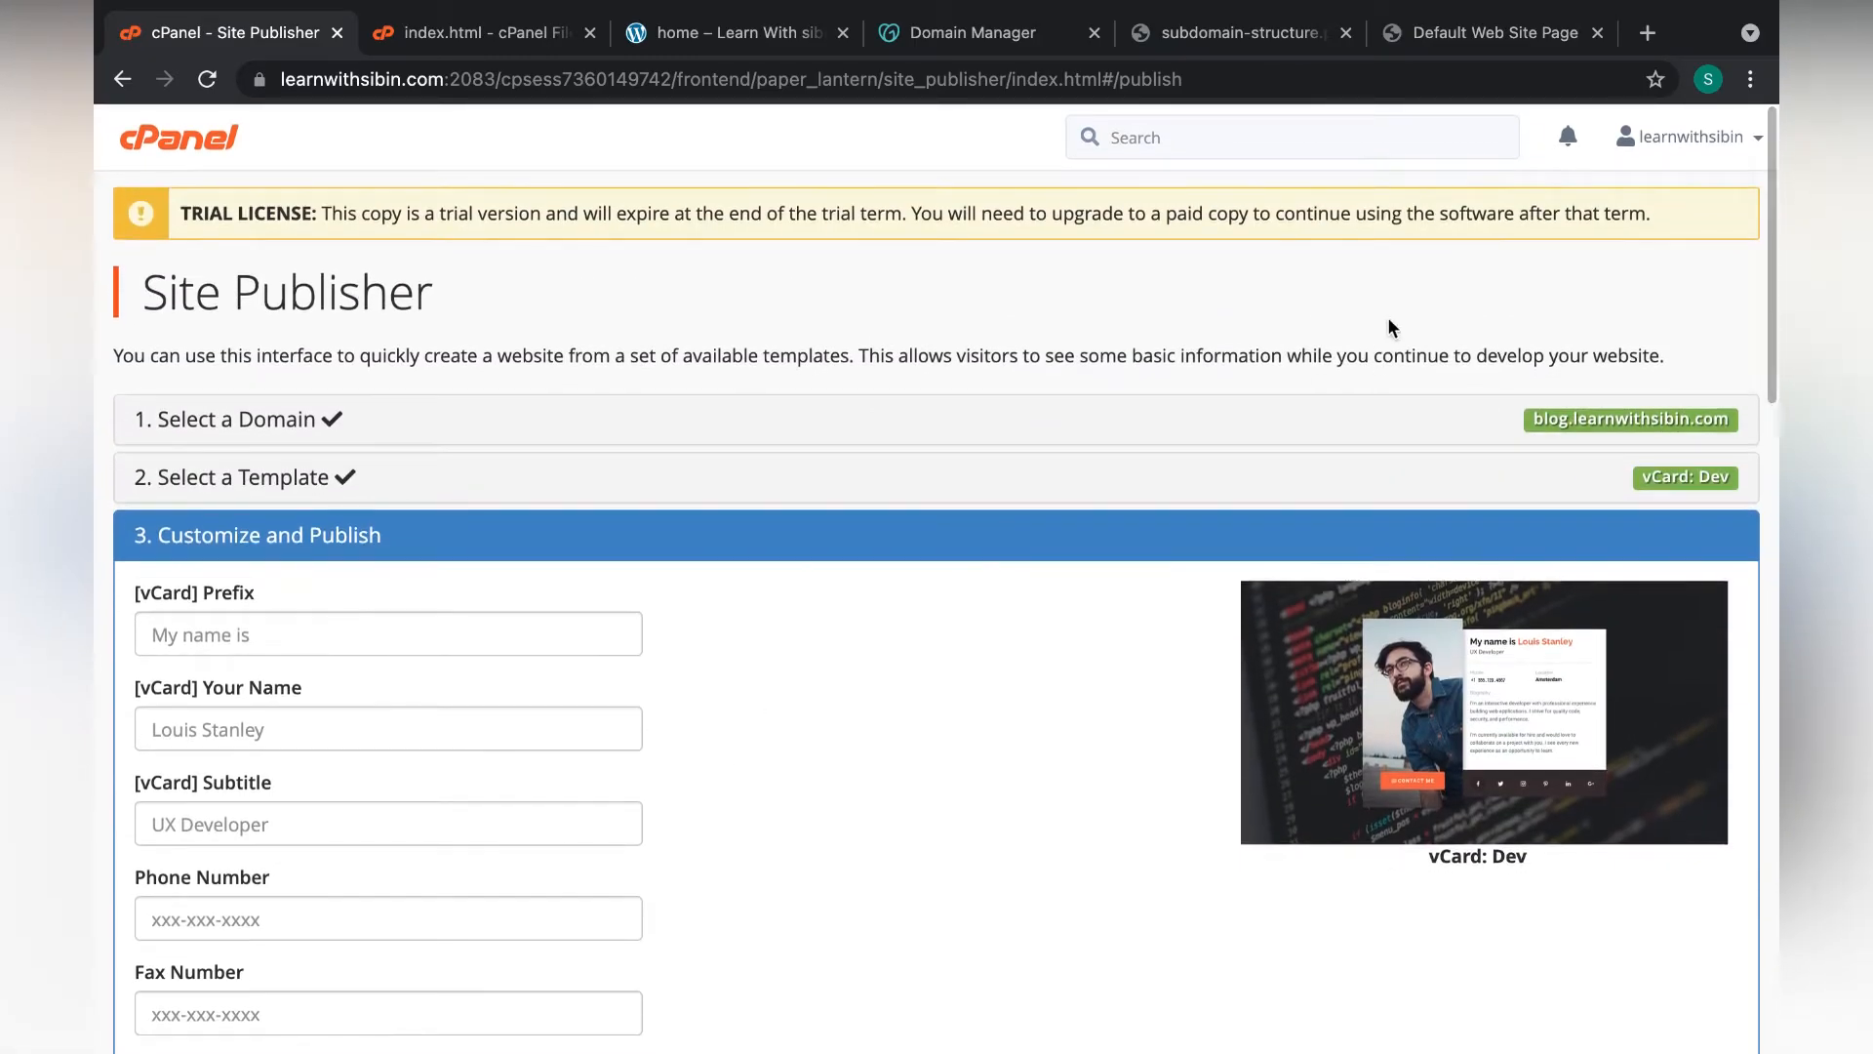
scroll(419, 601, "down", 10)
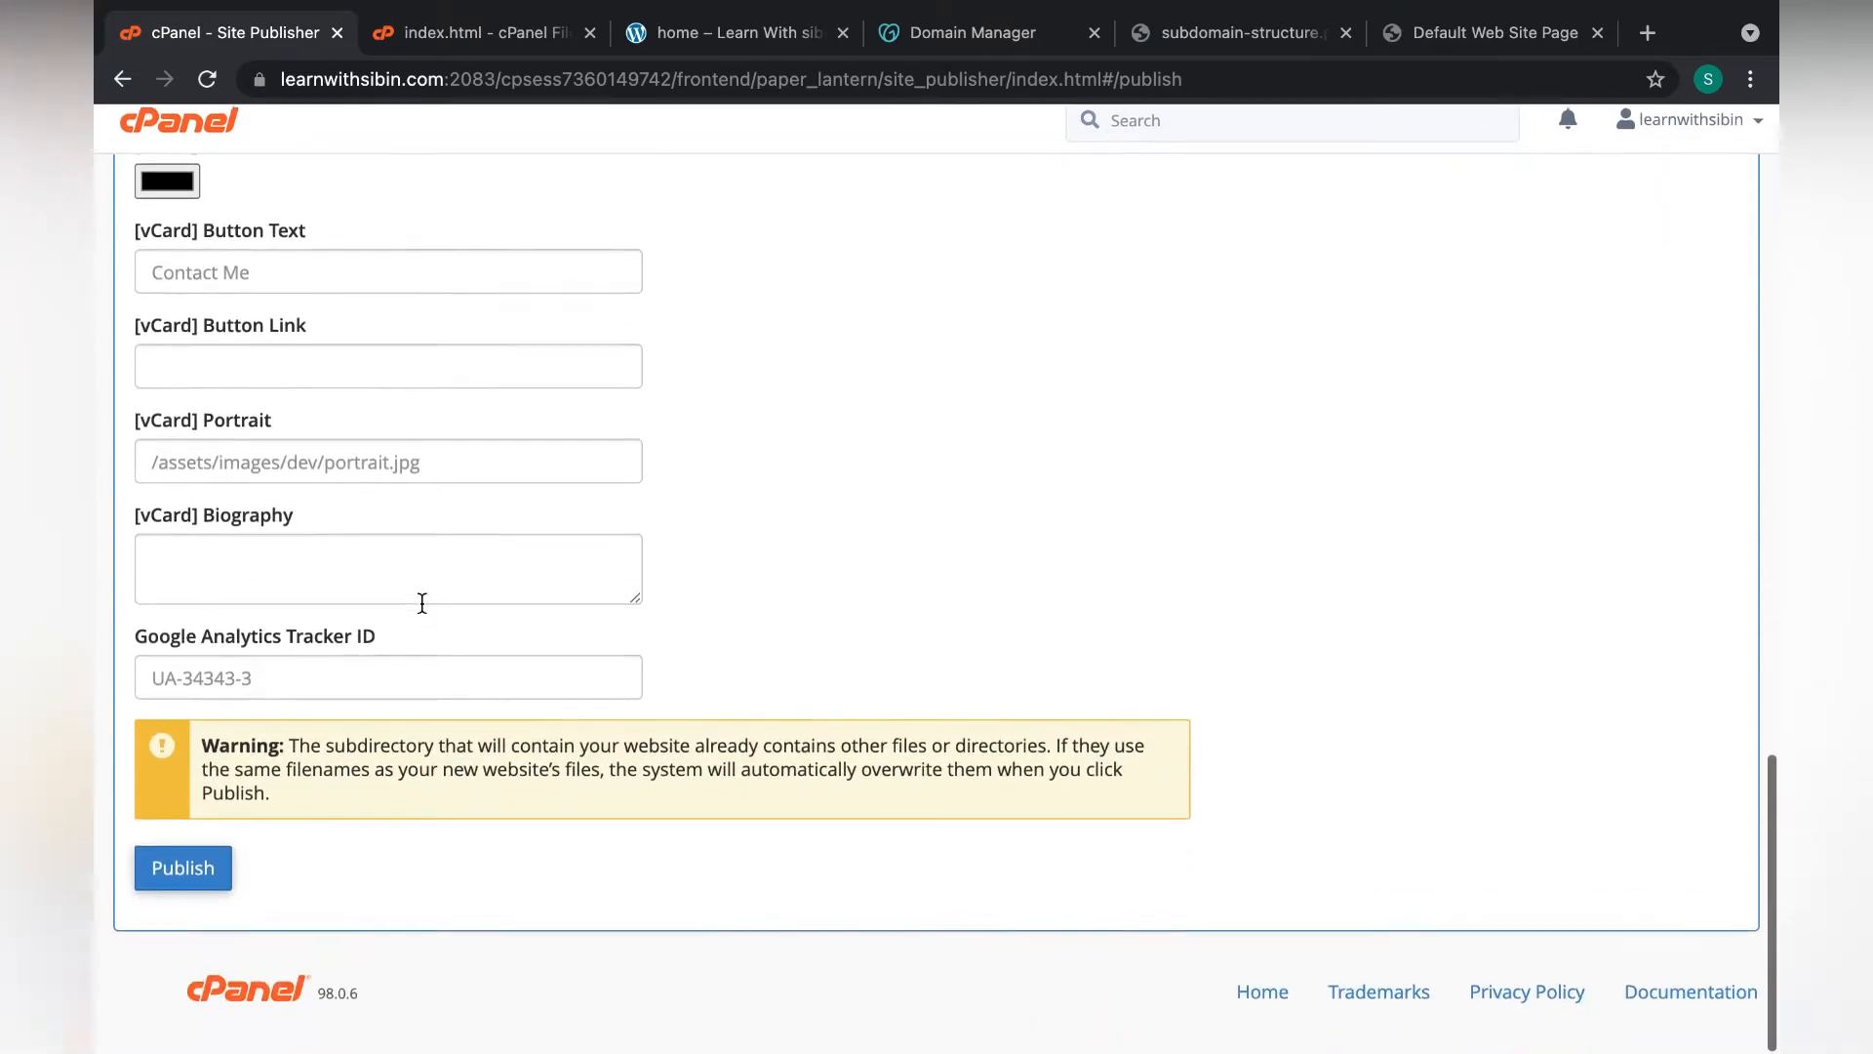
left_click(183, 888)
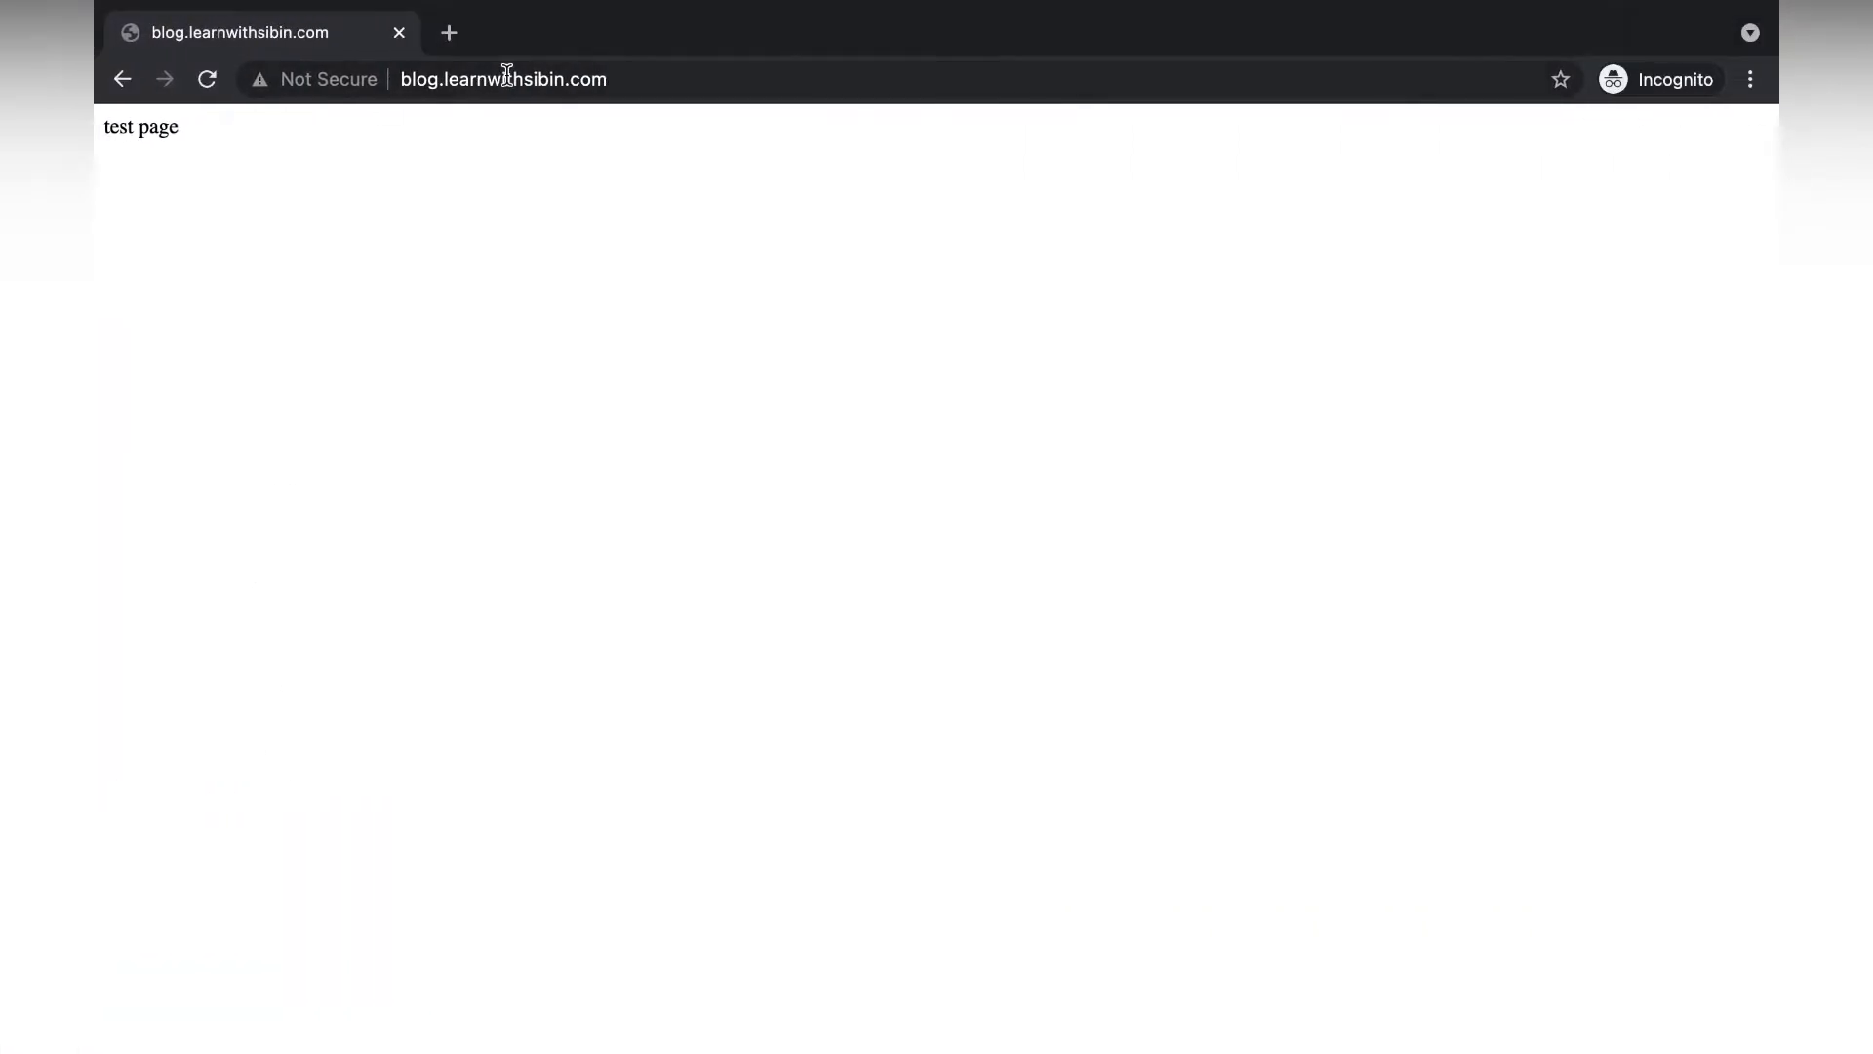
left_click(508, 75)
key("Return")
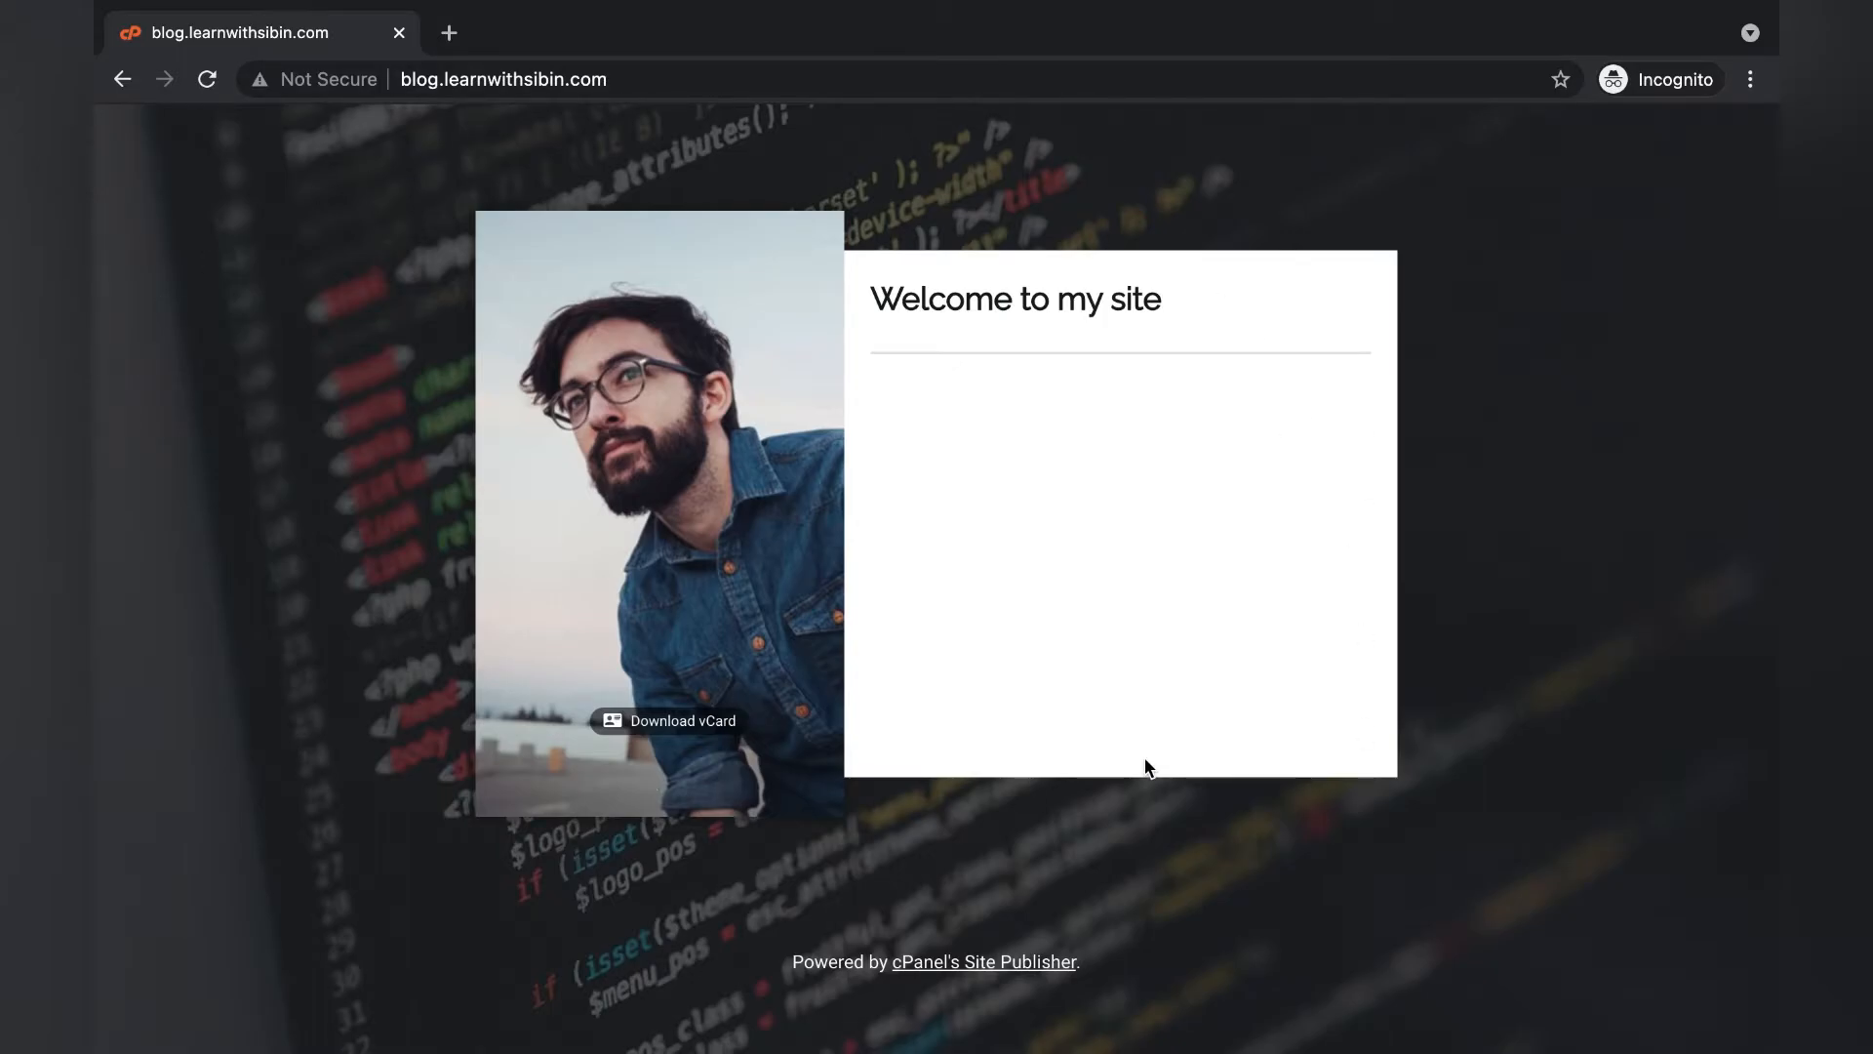
Return to Site Publisher, reopen the Customize and Publish section and enter the owner's full name as both vCard Prefix and Your Name
key("ctrl+Left")
left_click(374, 525)
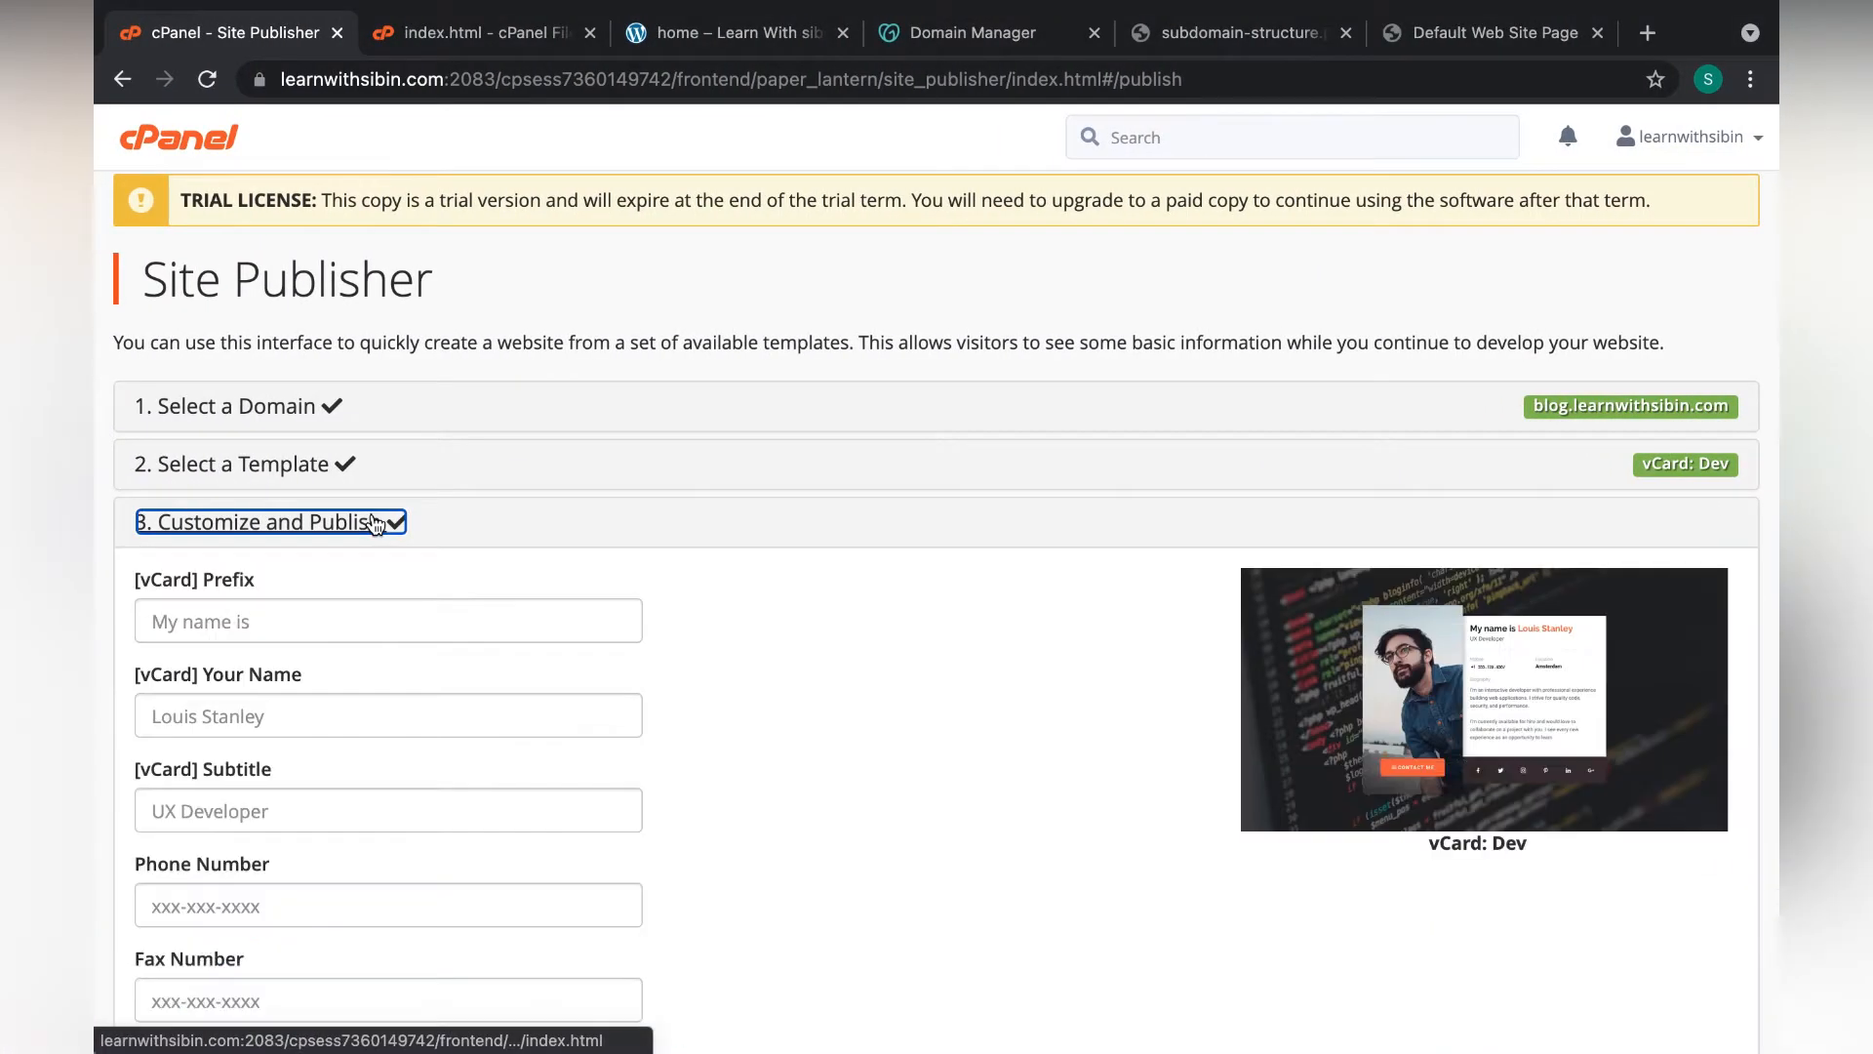
scroll(373, 523, "down", 3)
left_click(283, 352)
type("Sibin Anthony")
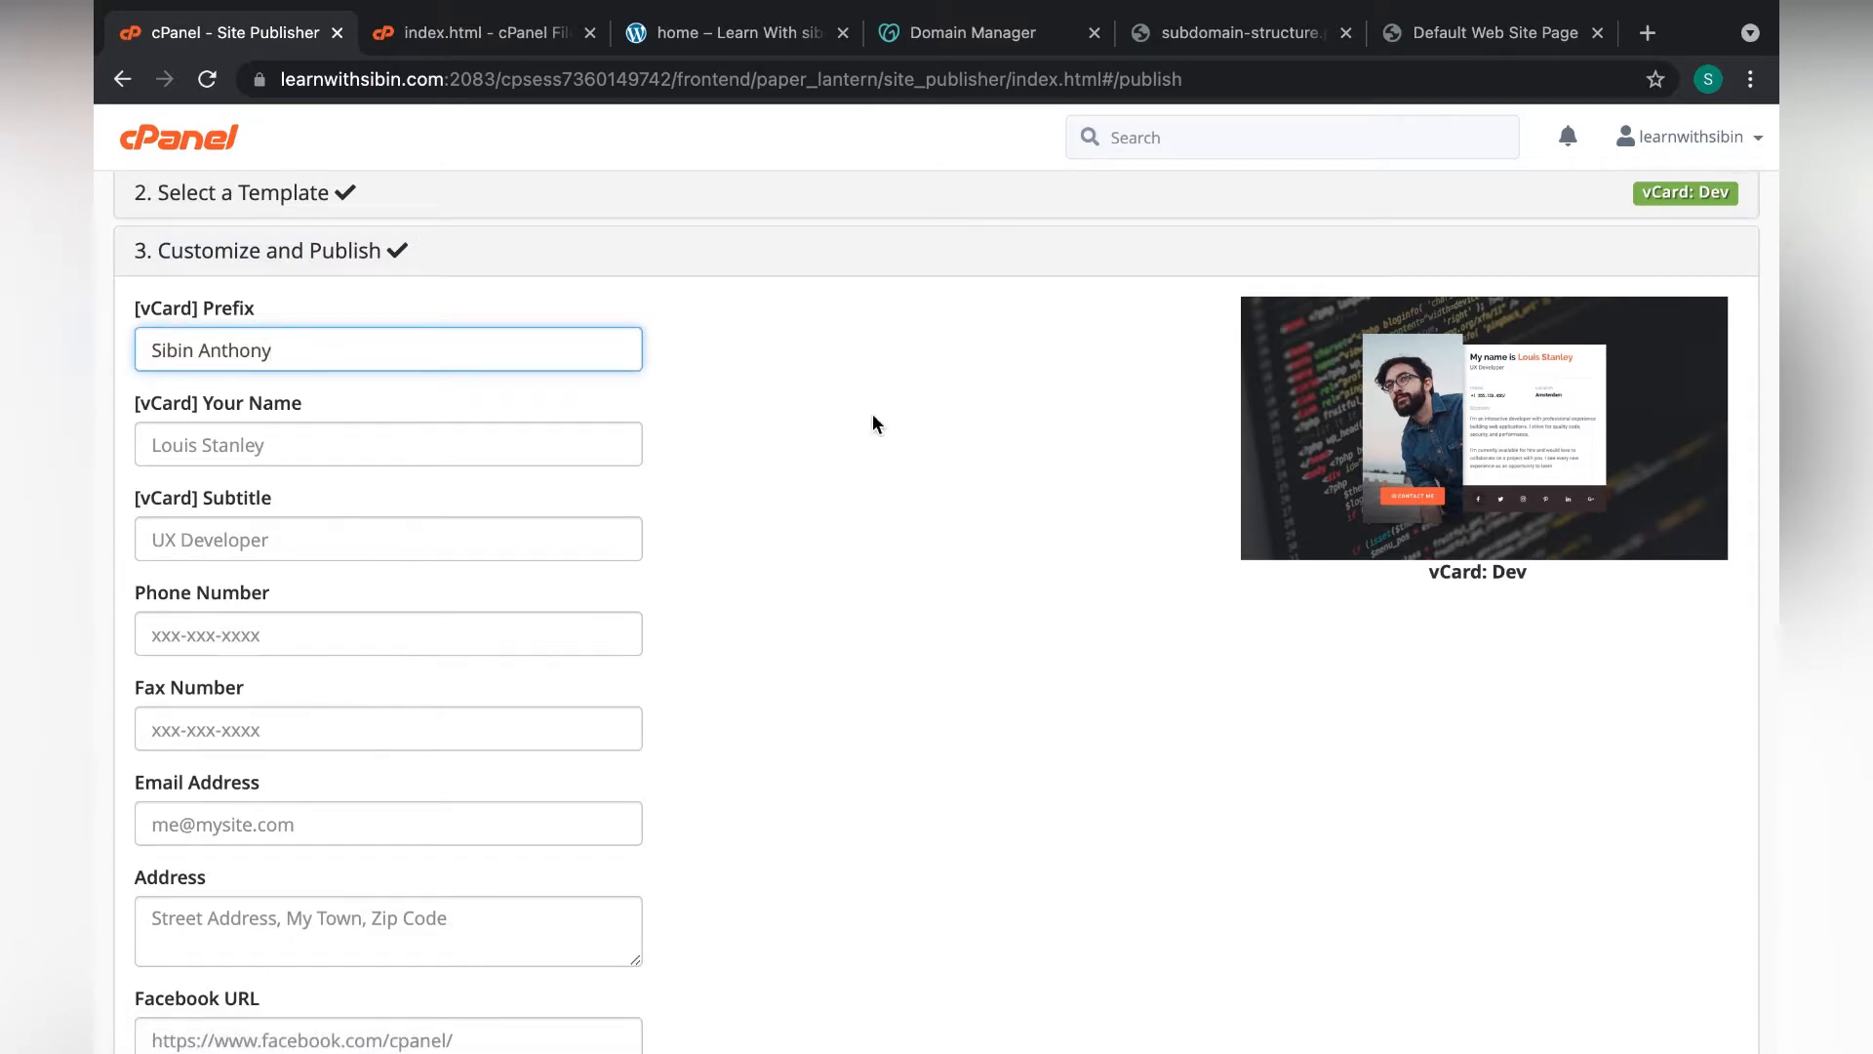
key("ctrl+a")
key("ctrl+c")
left_click(419, 430)
key("ctrl+v")
left_click(769, 514)
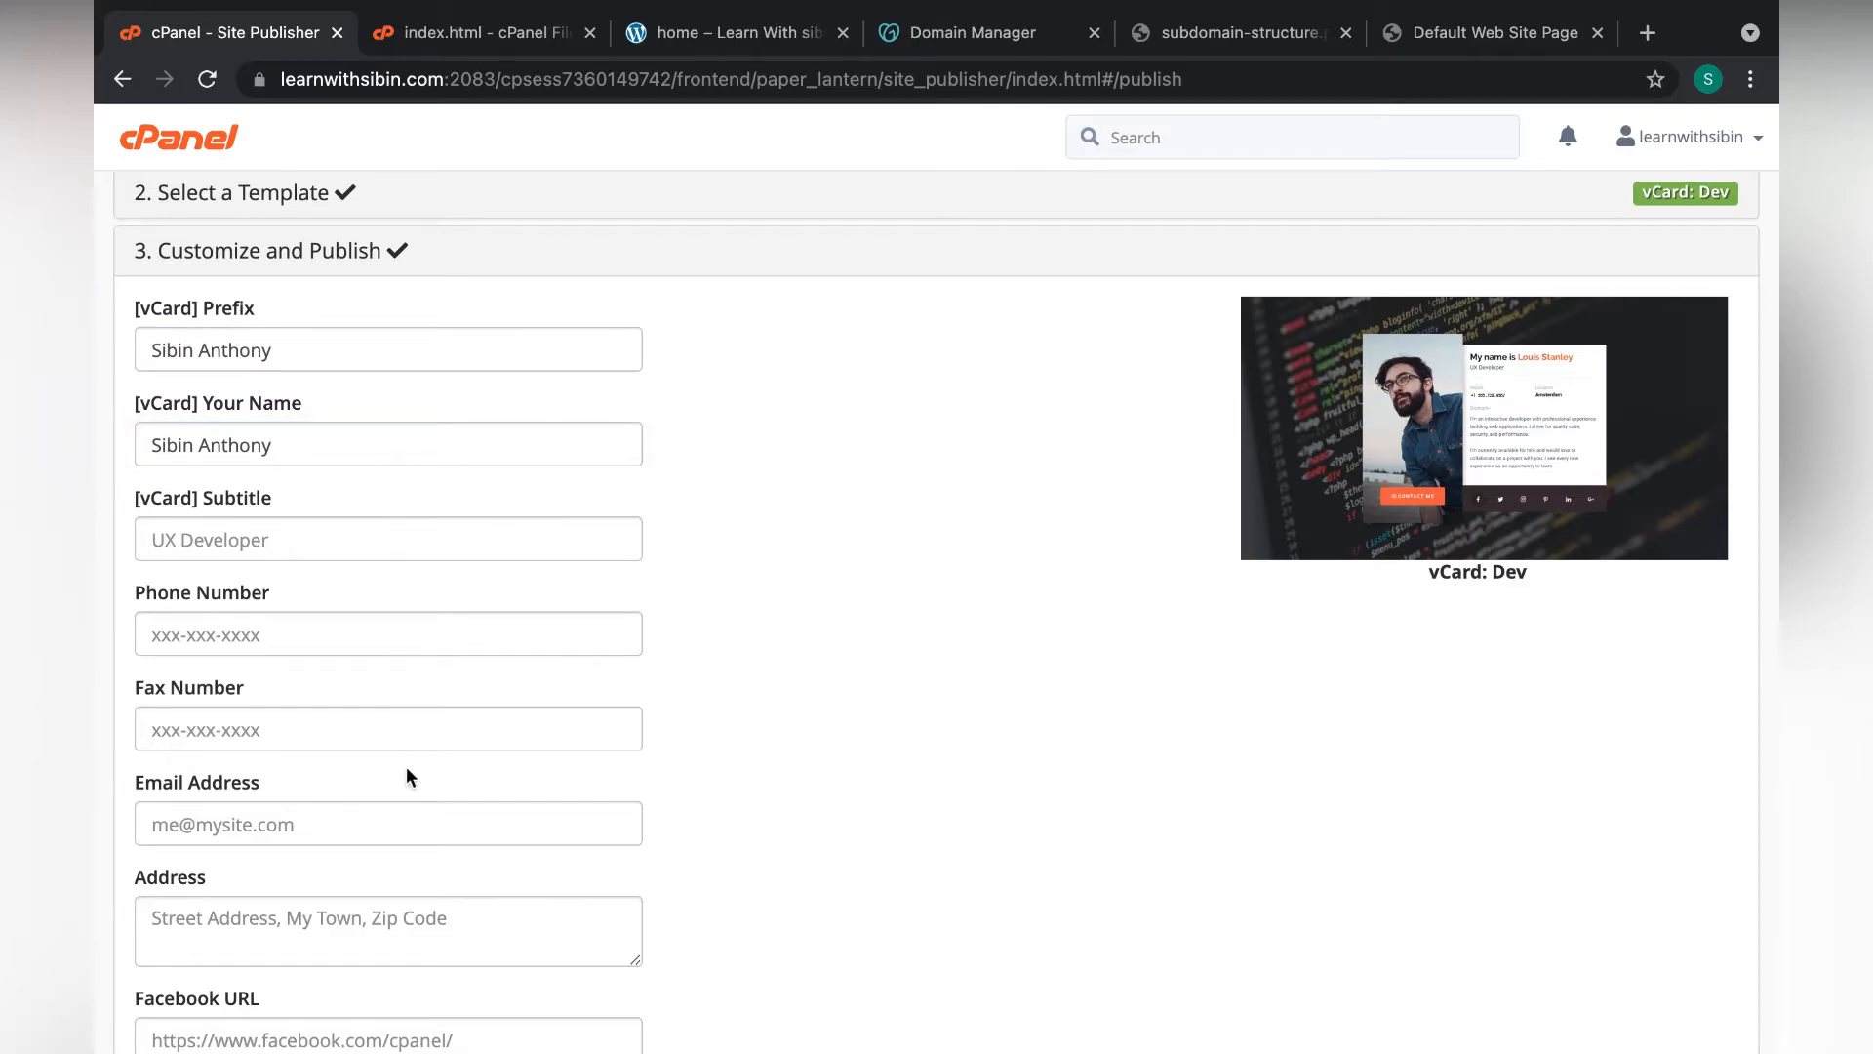
Publish the customized vCard site again and reload blog.learnwithsibin.com in the incognito window to check it
scroll(1158, 912, "down", 10)
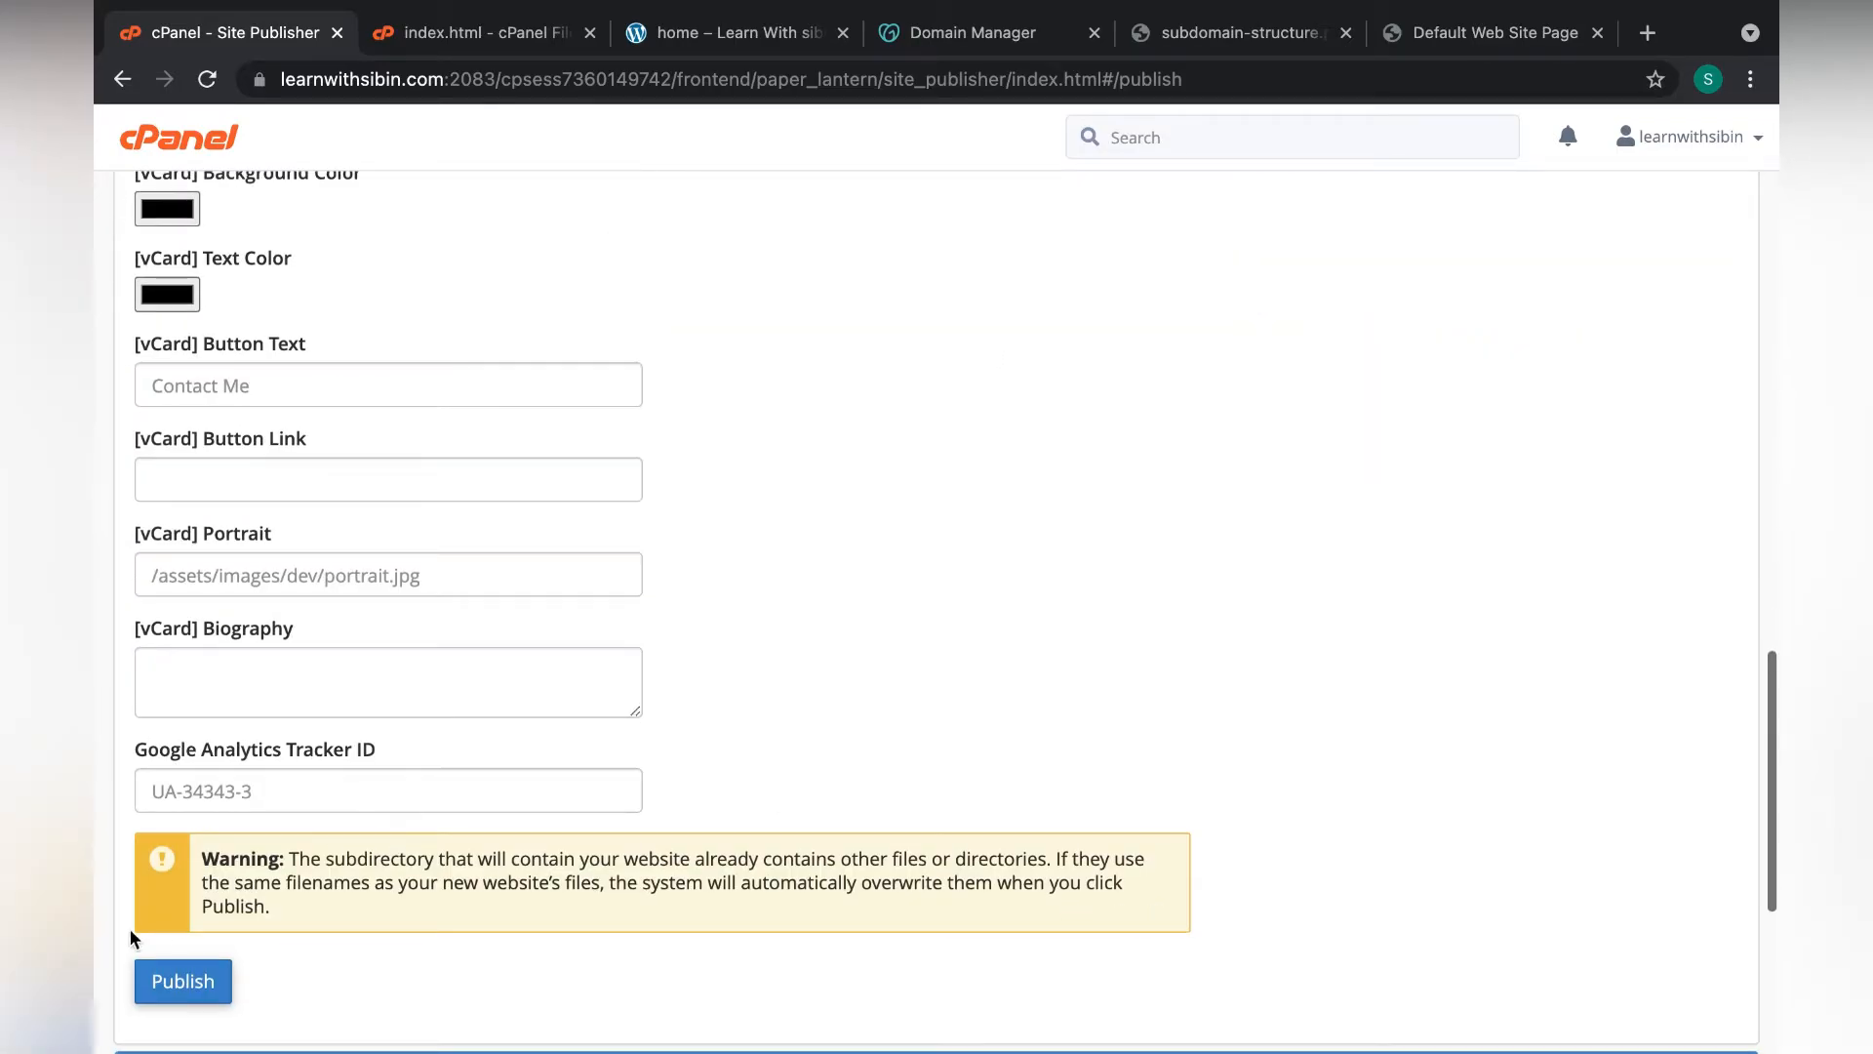
left_click(165, 978)
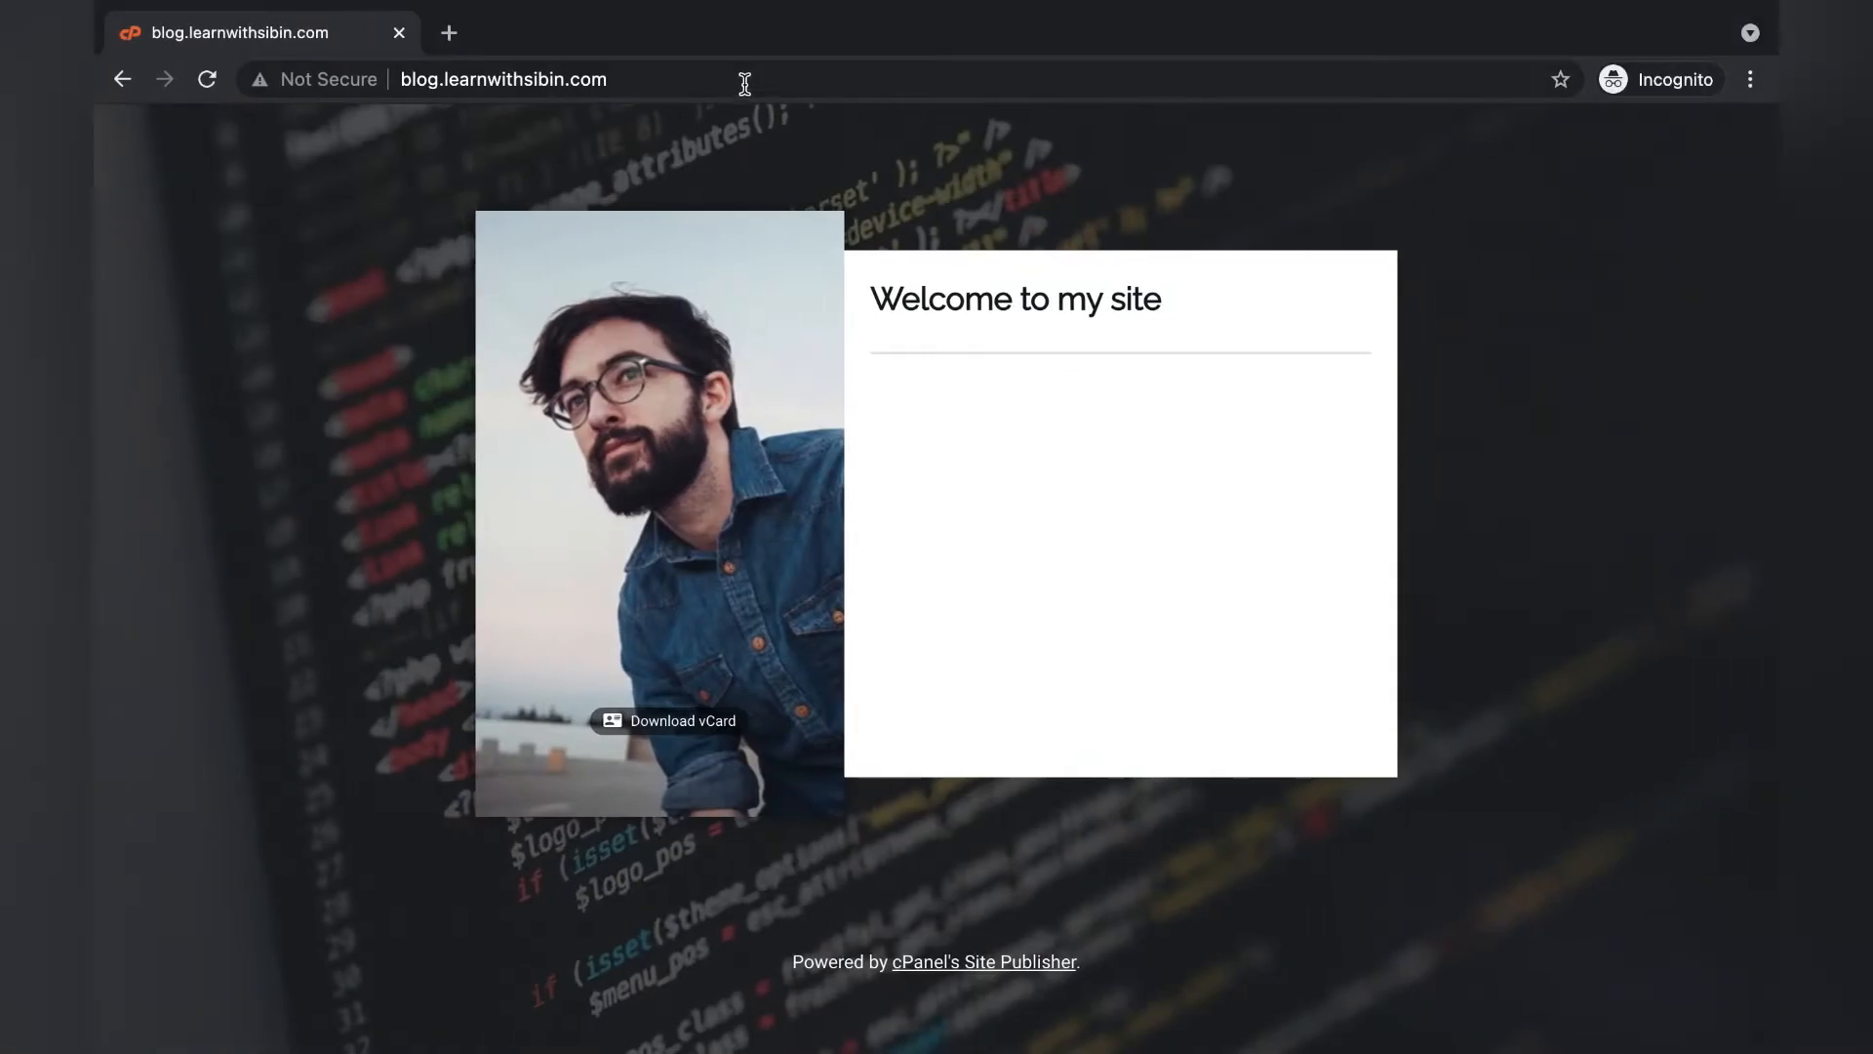
left_click(754, 79)
key("Return")
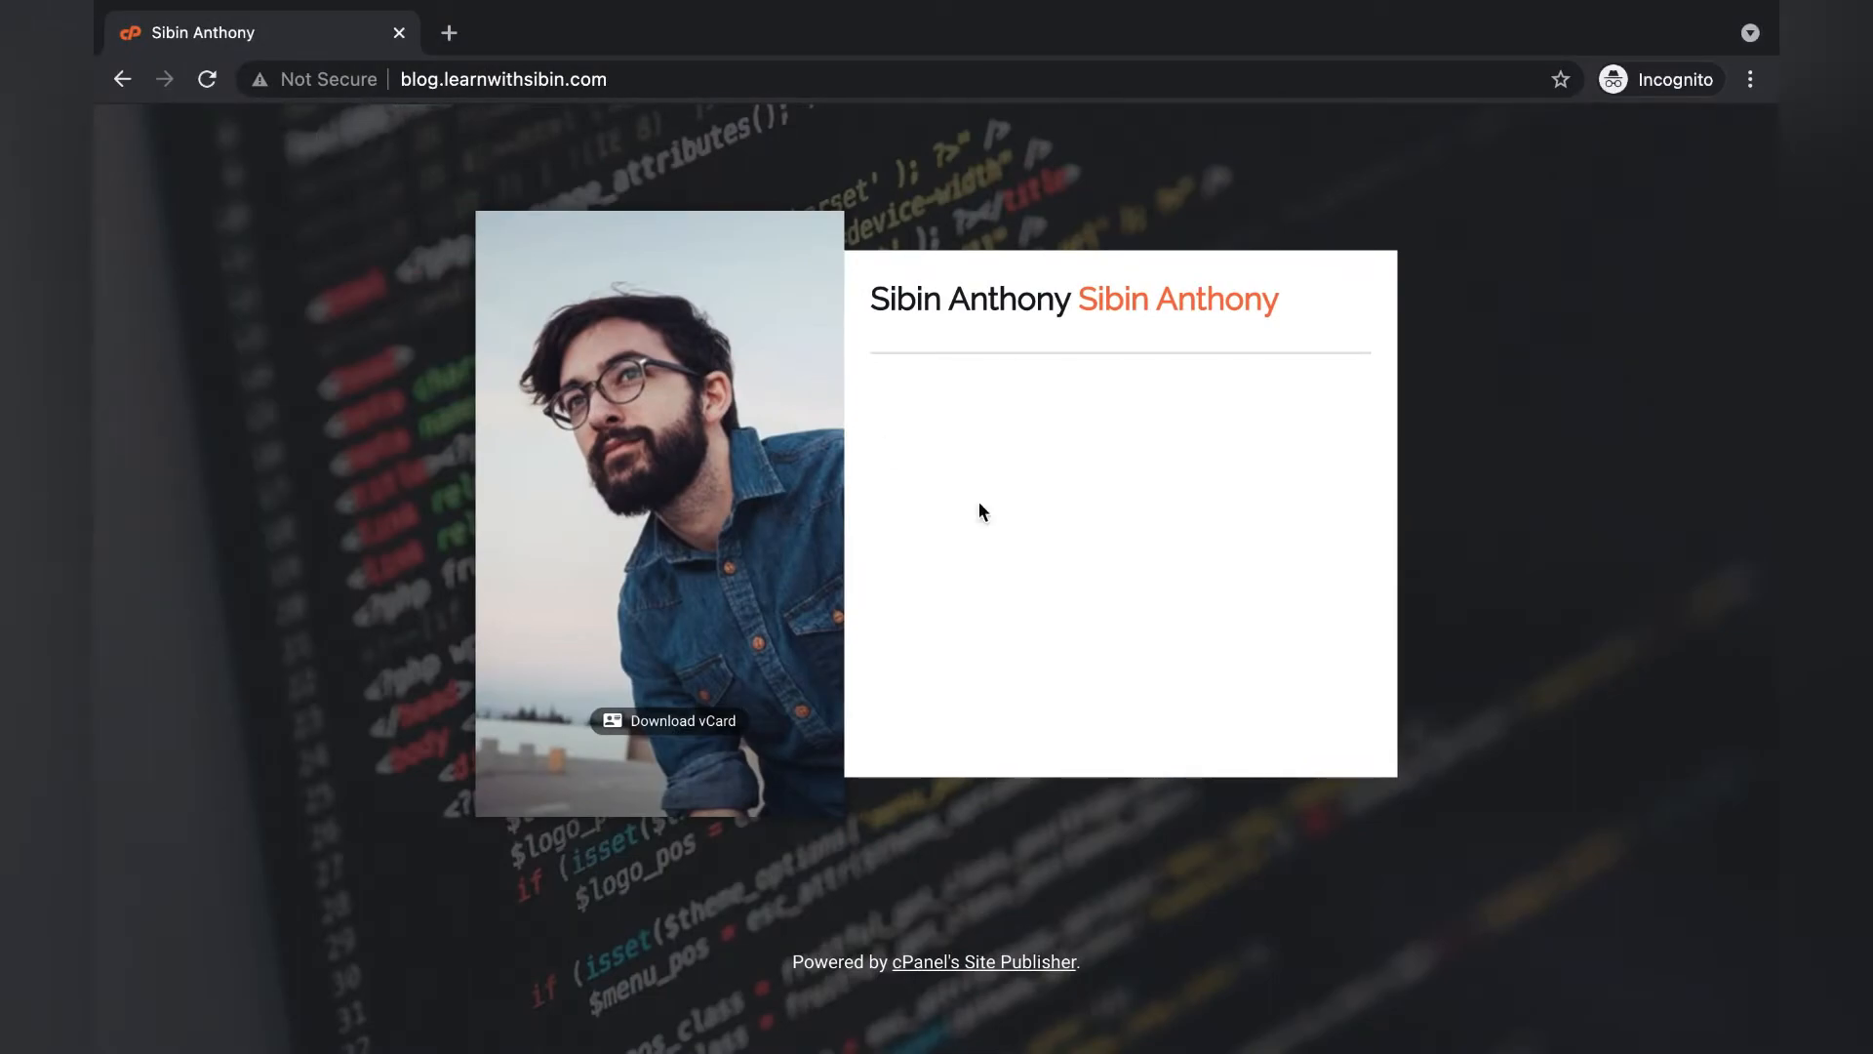
Return to the cPanel home page and open the Redirects page from the Domains section
key("ctrl+Left")
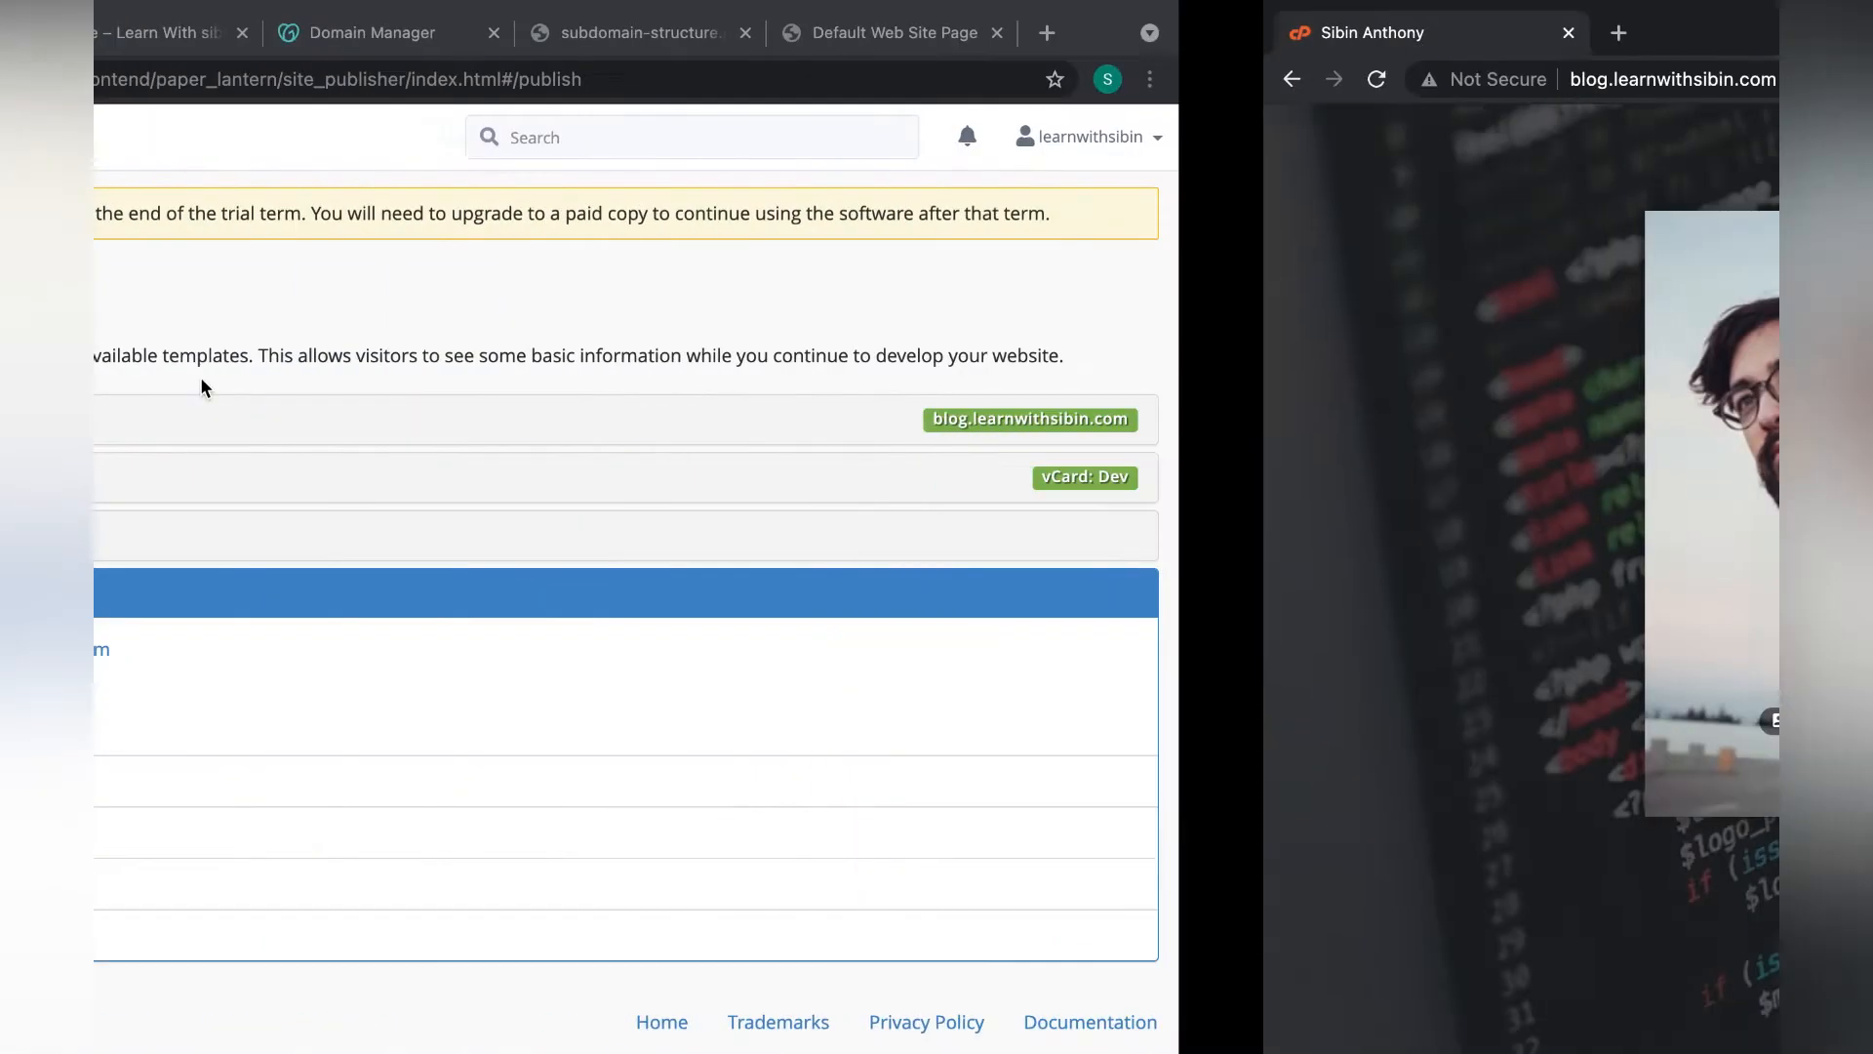
left_click(188, 119)
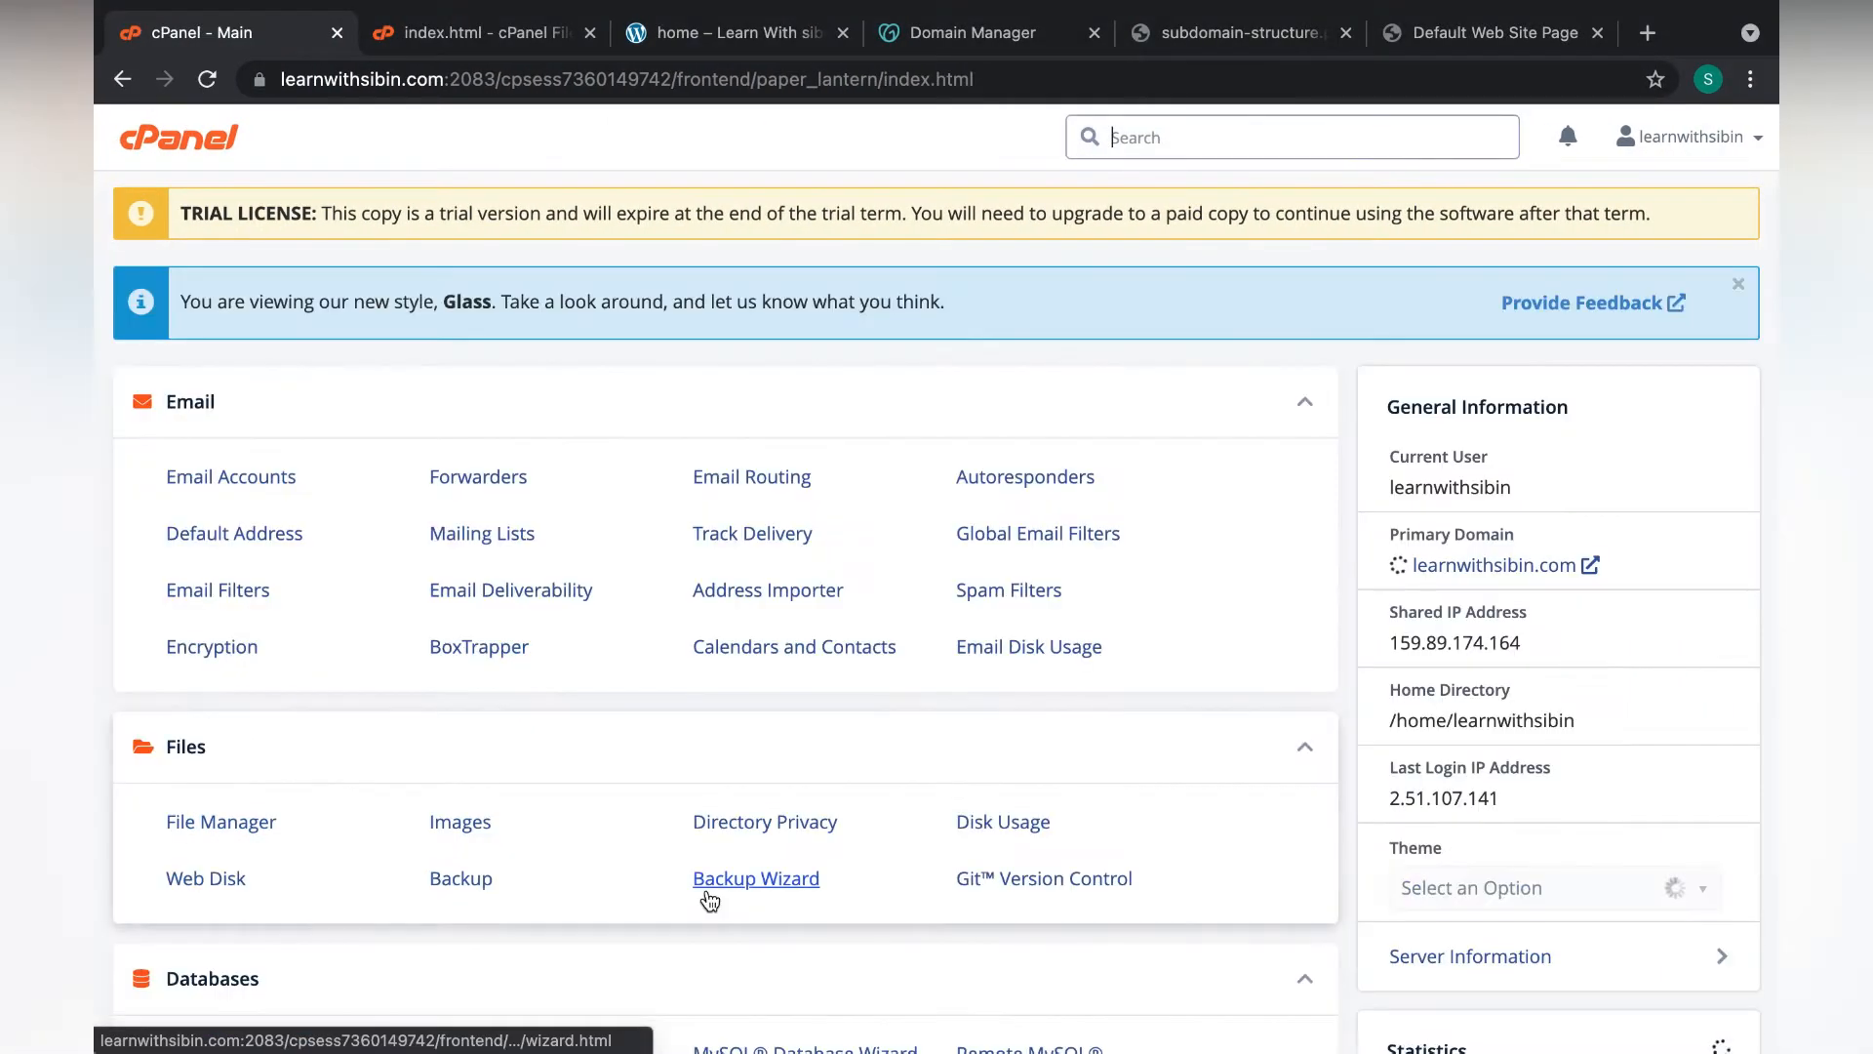
scroll(710, 898, "down", 4)
scroll(710, 898, "up", 1)
key("ctrl+Right")
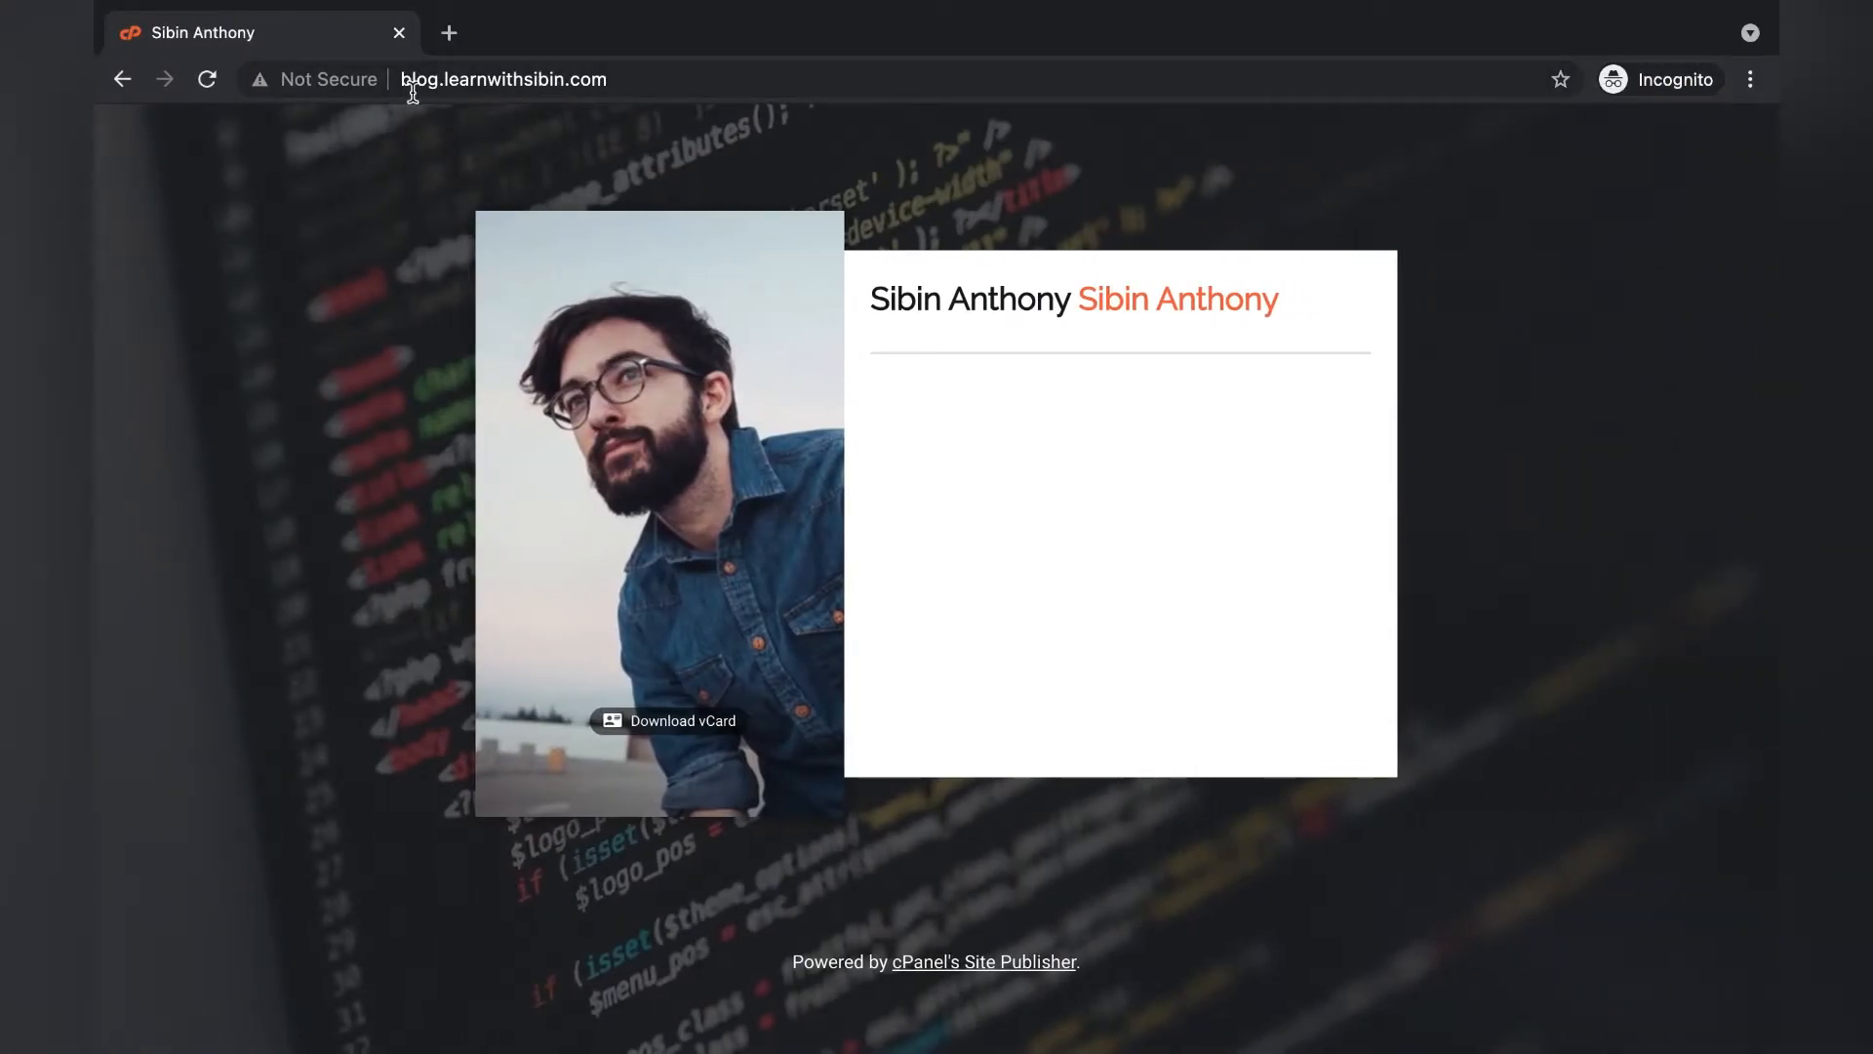
key("ctrl+Left")
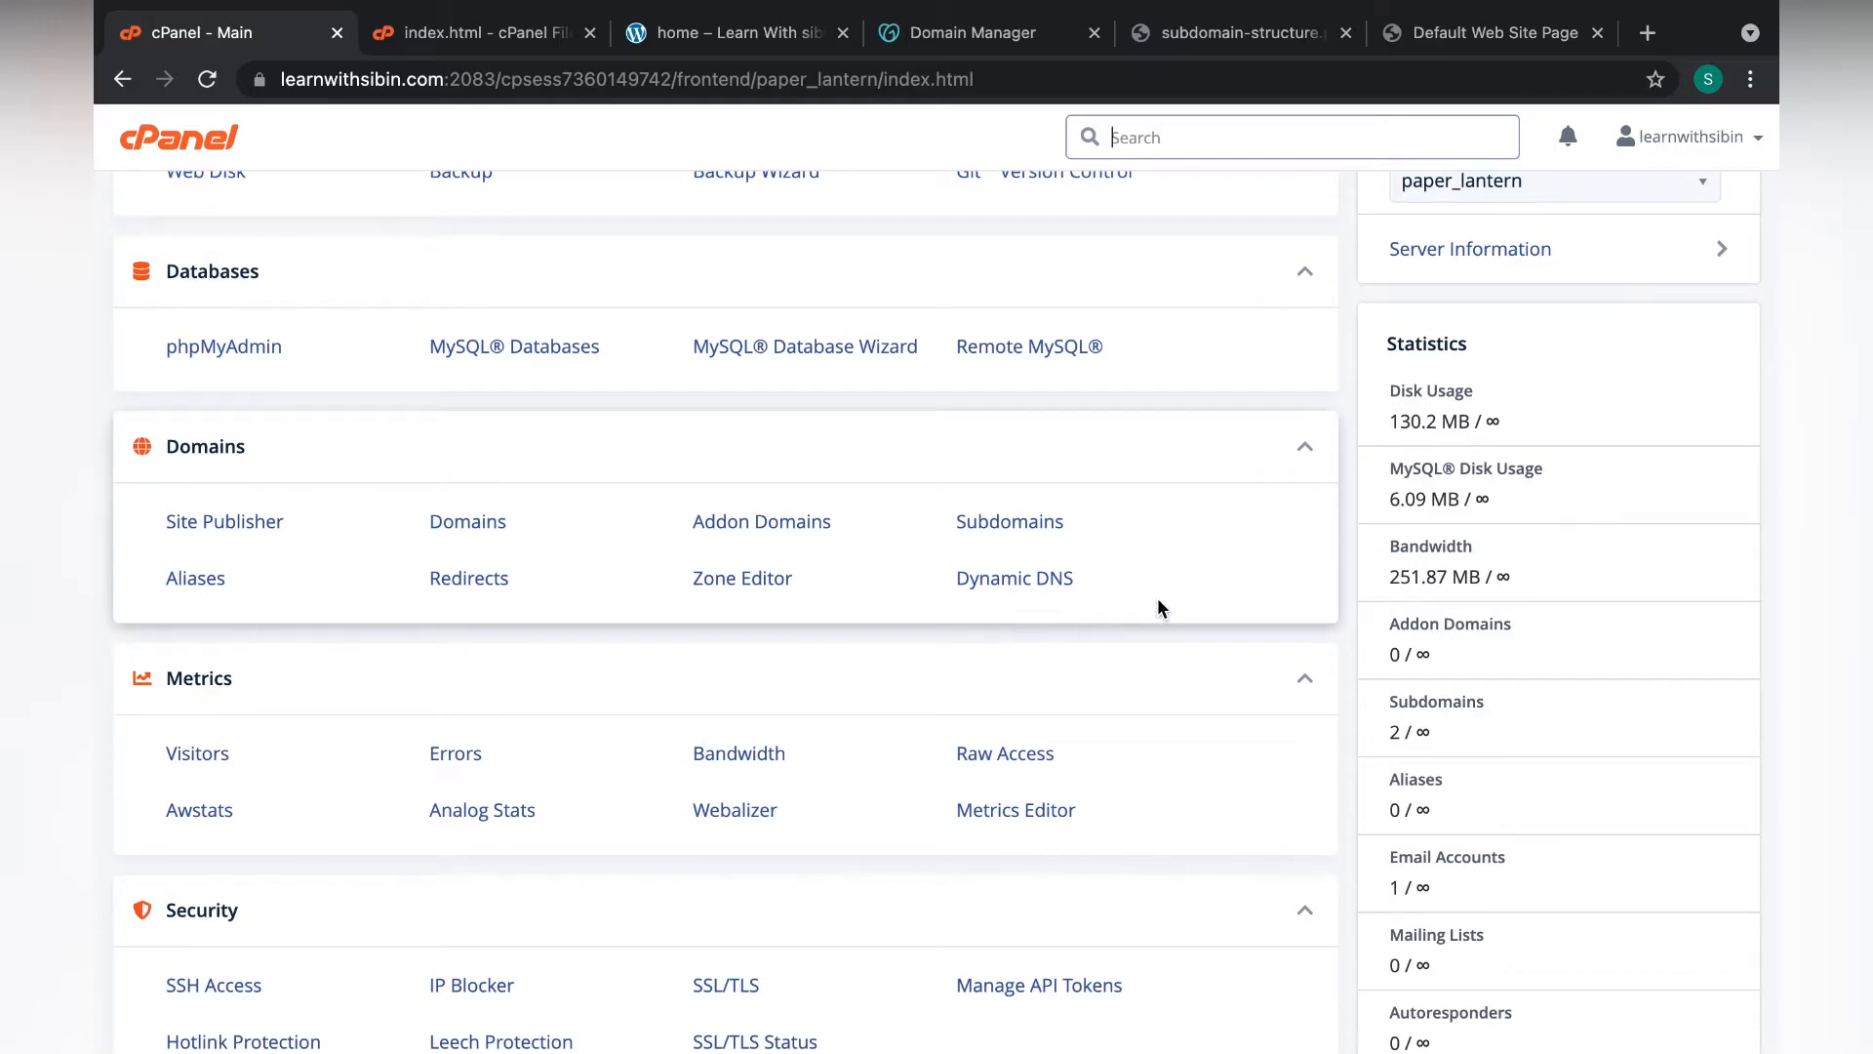
left_click(495, 586)
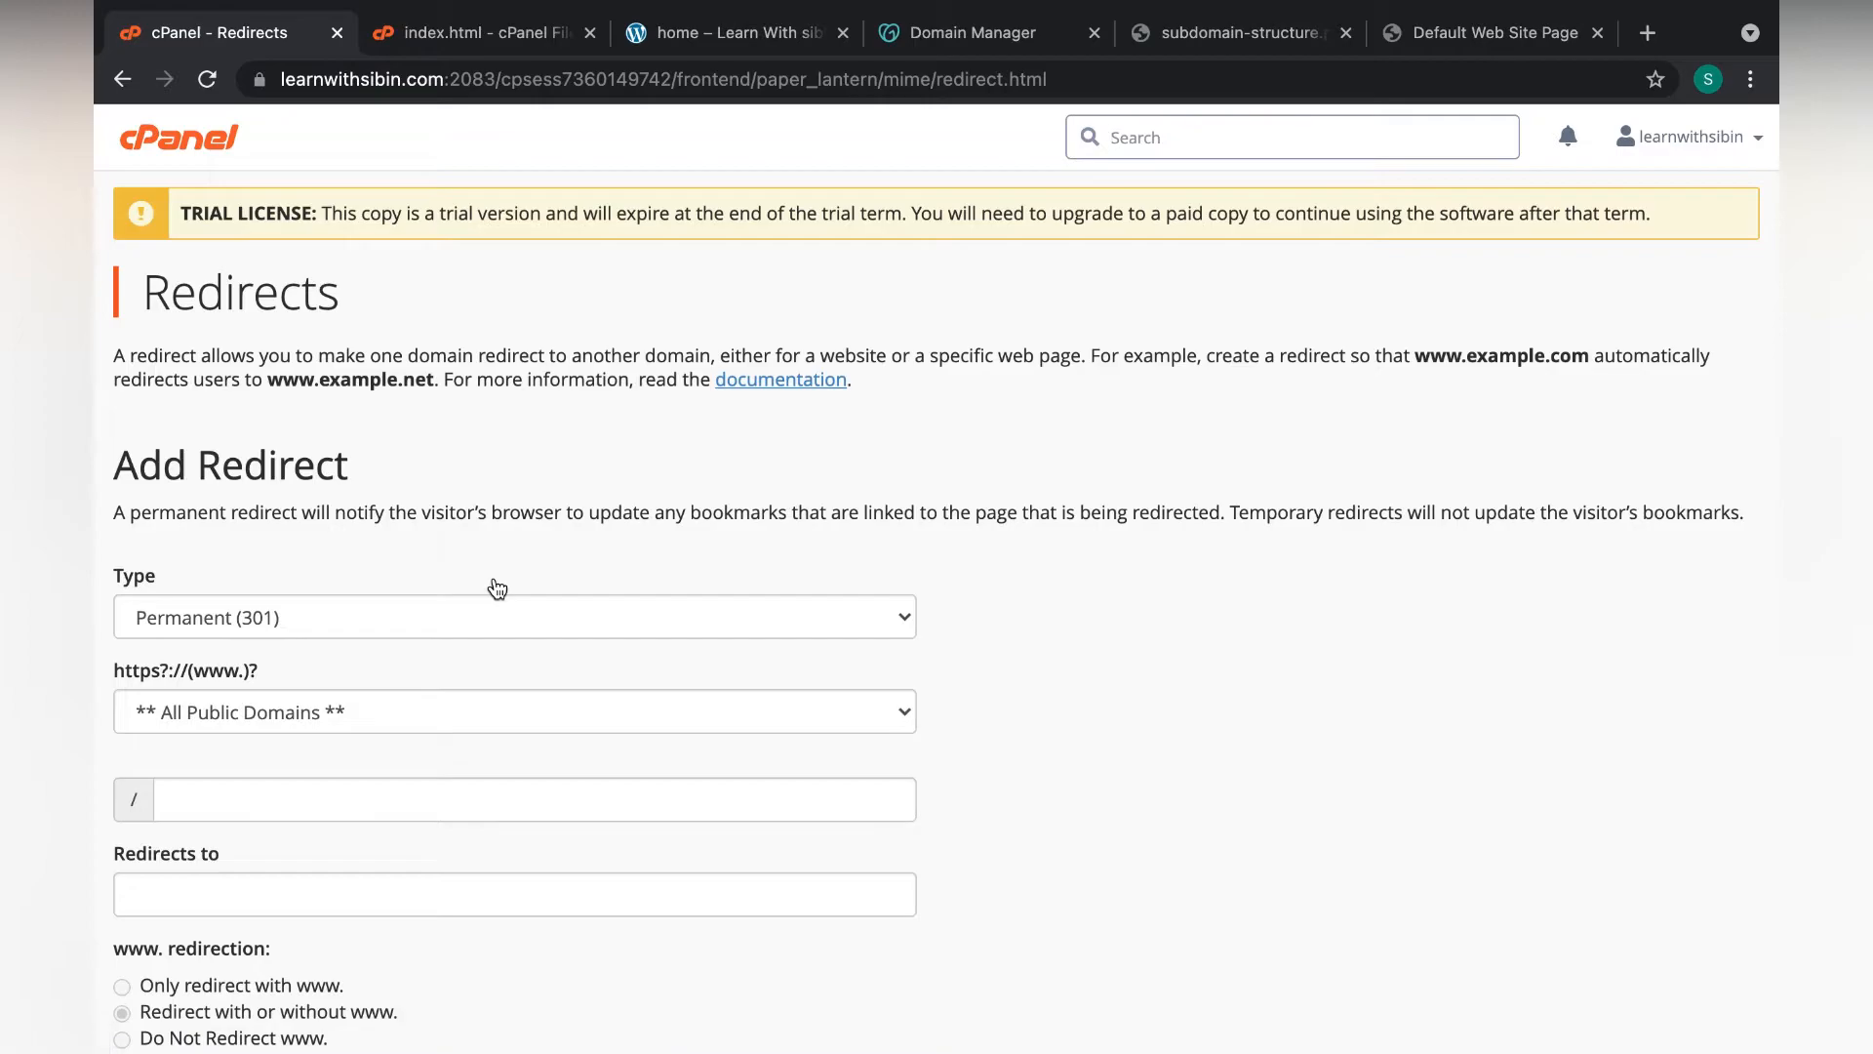
scroll(494, 585, "down", 4)
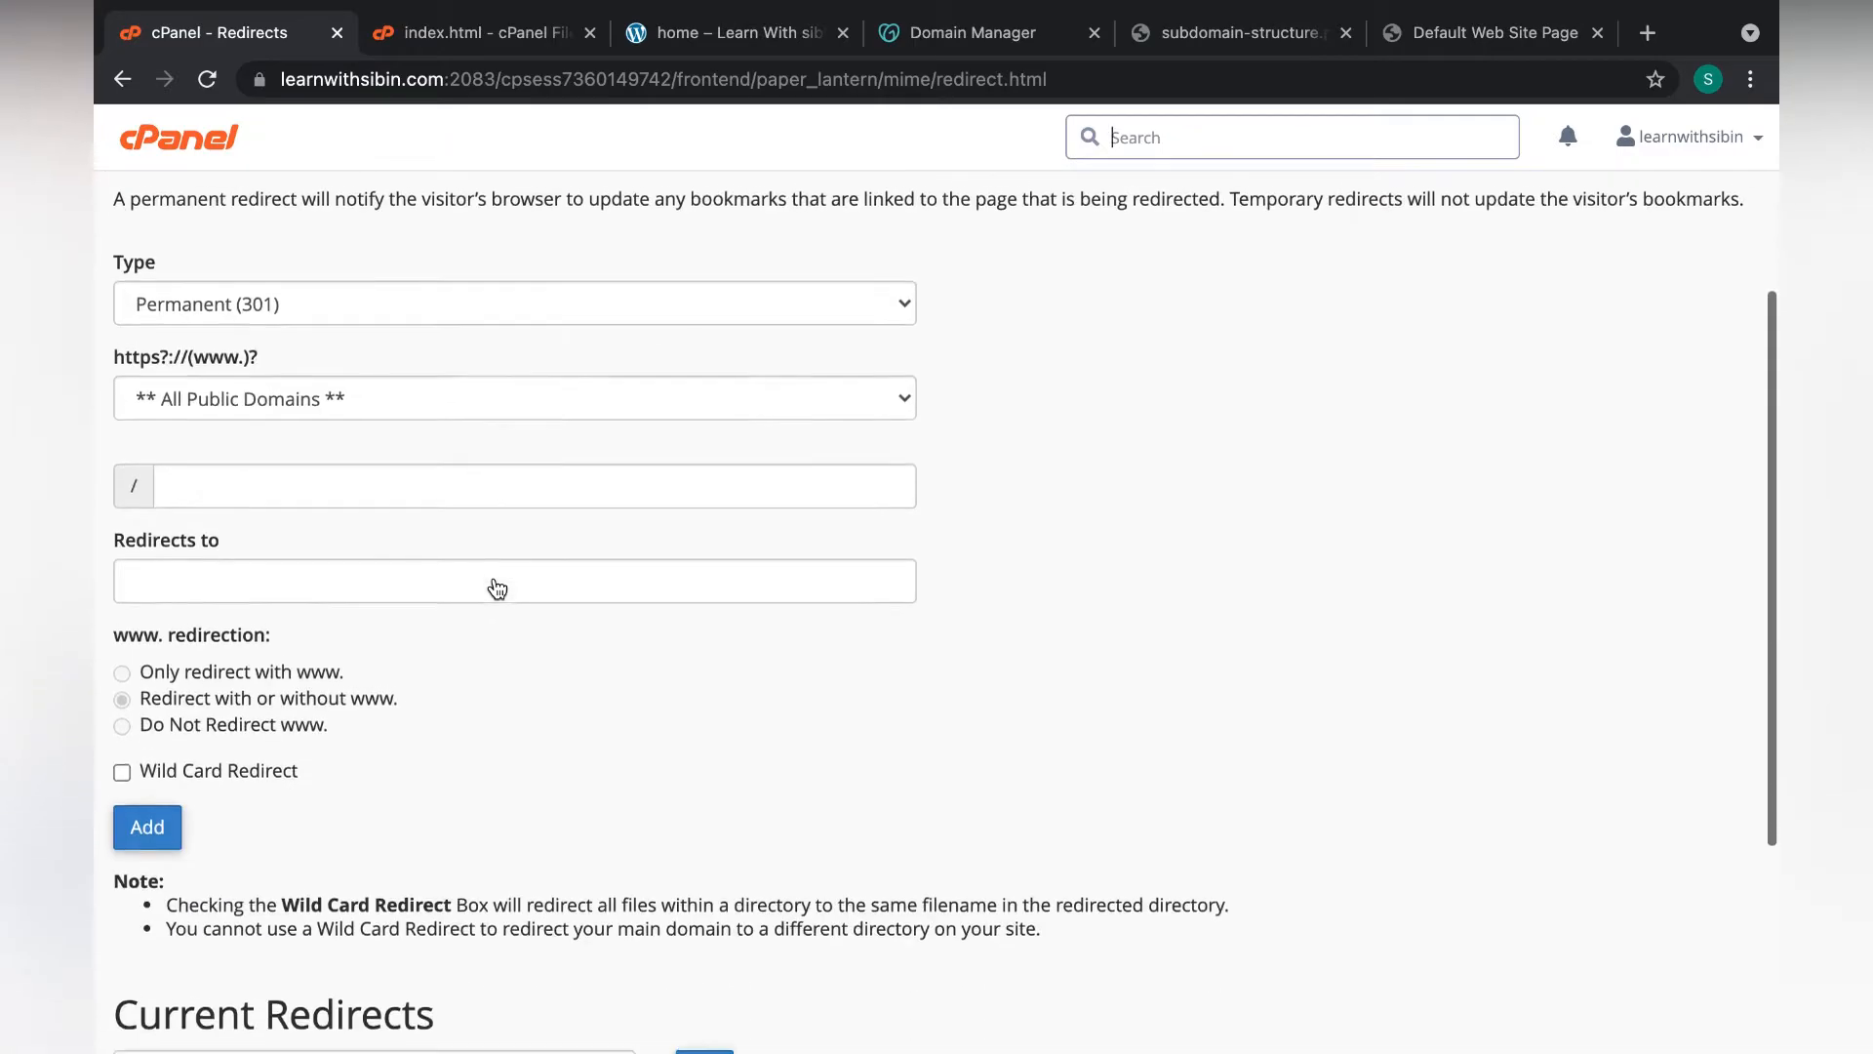
left_click(289, 377)
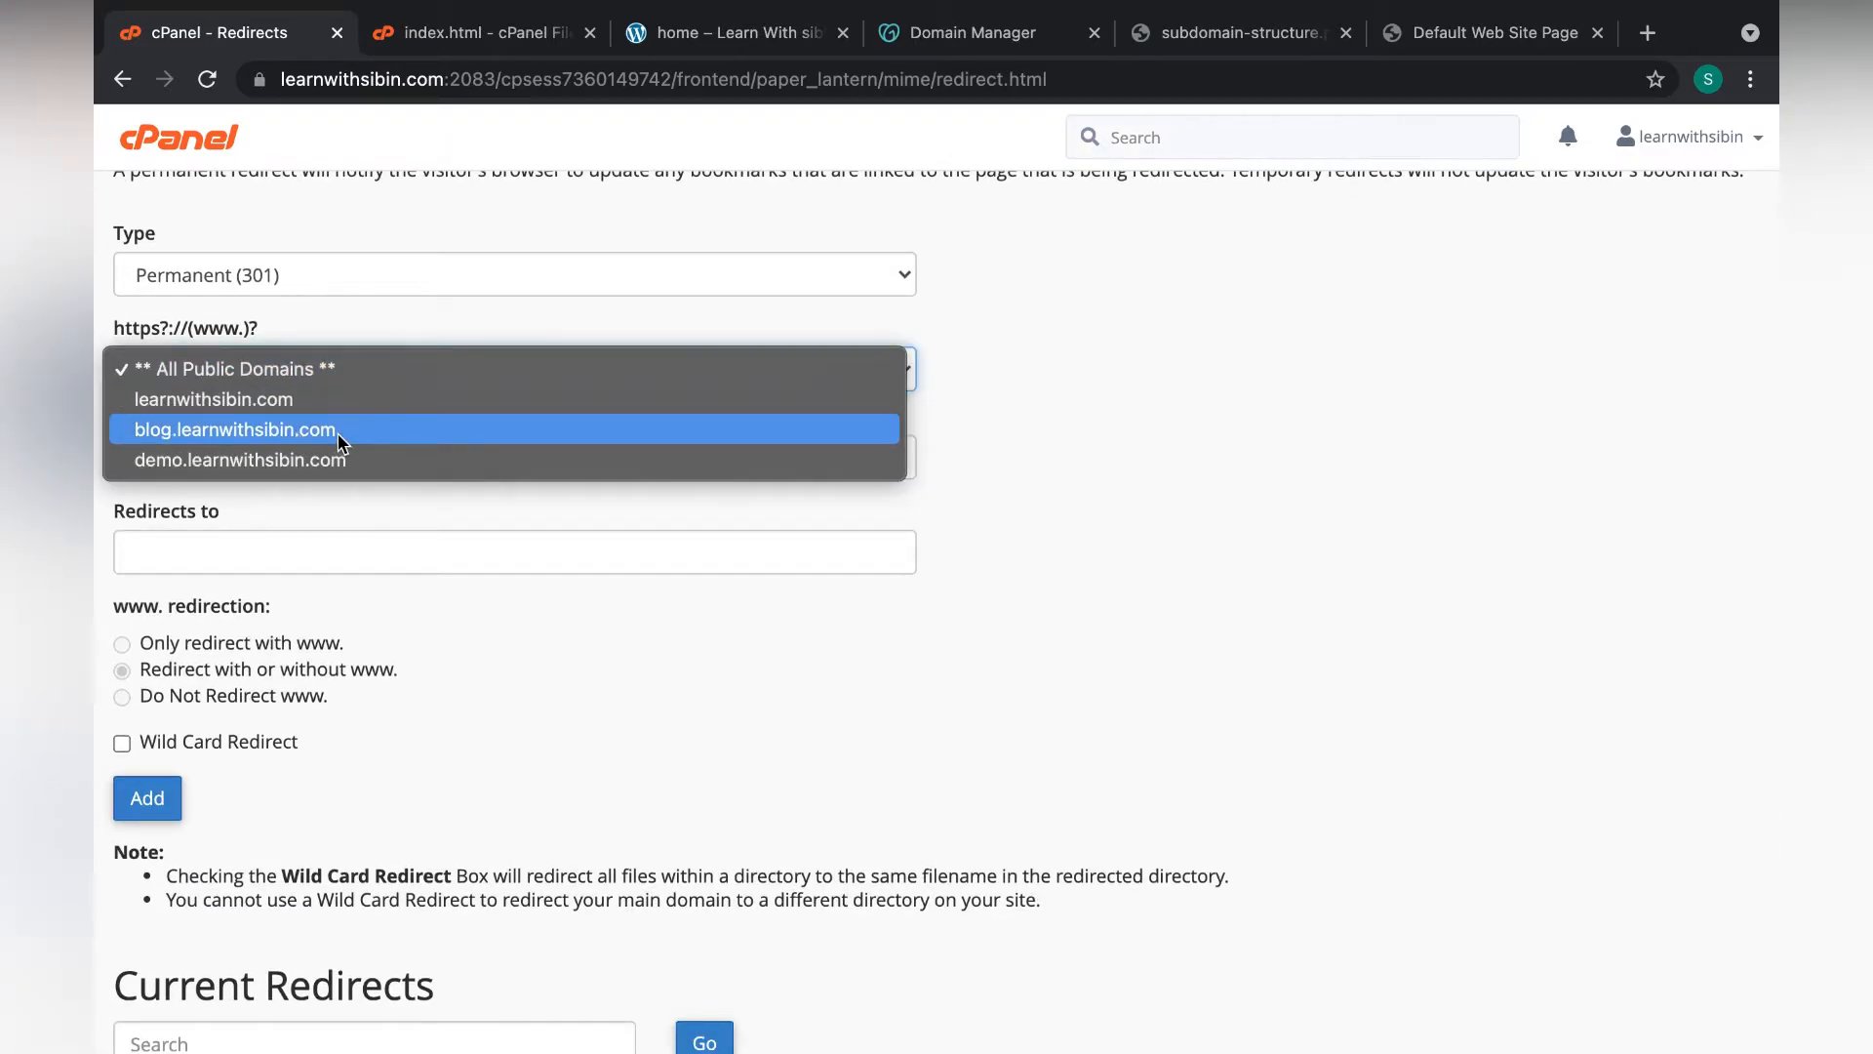
left_click(341, 443)
left_click(302, 371)
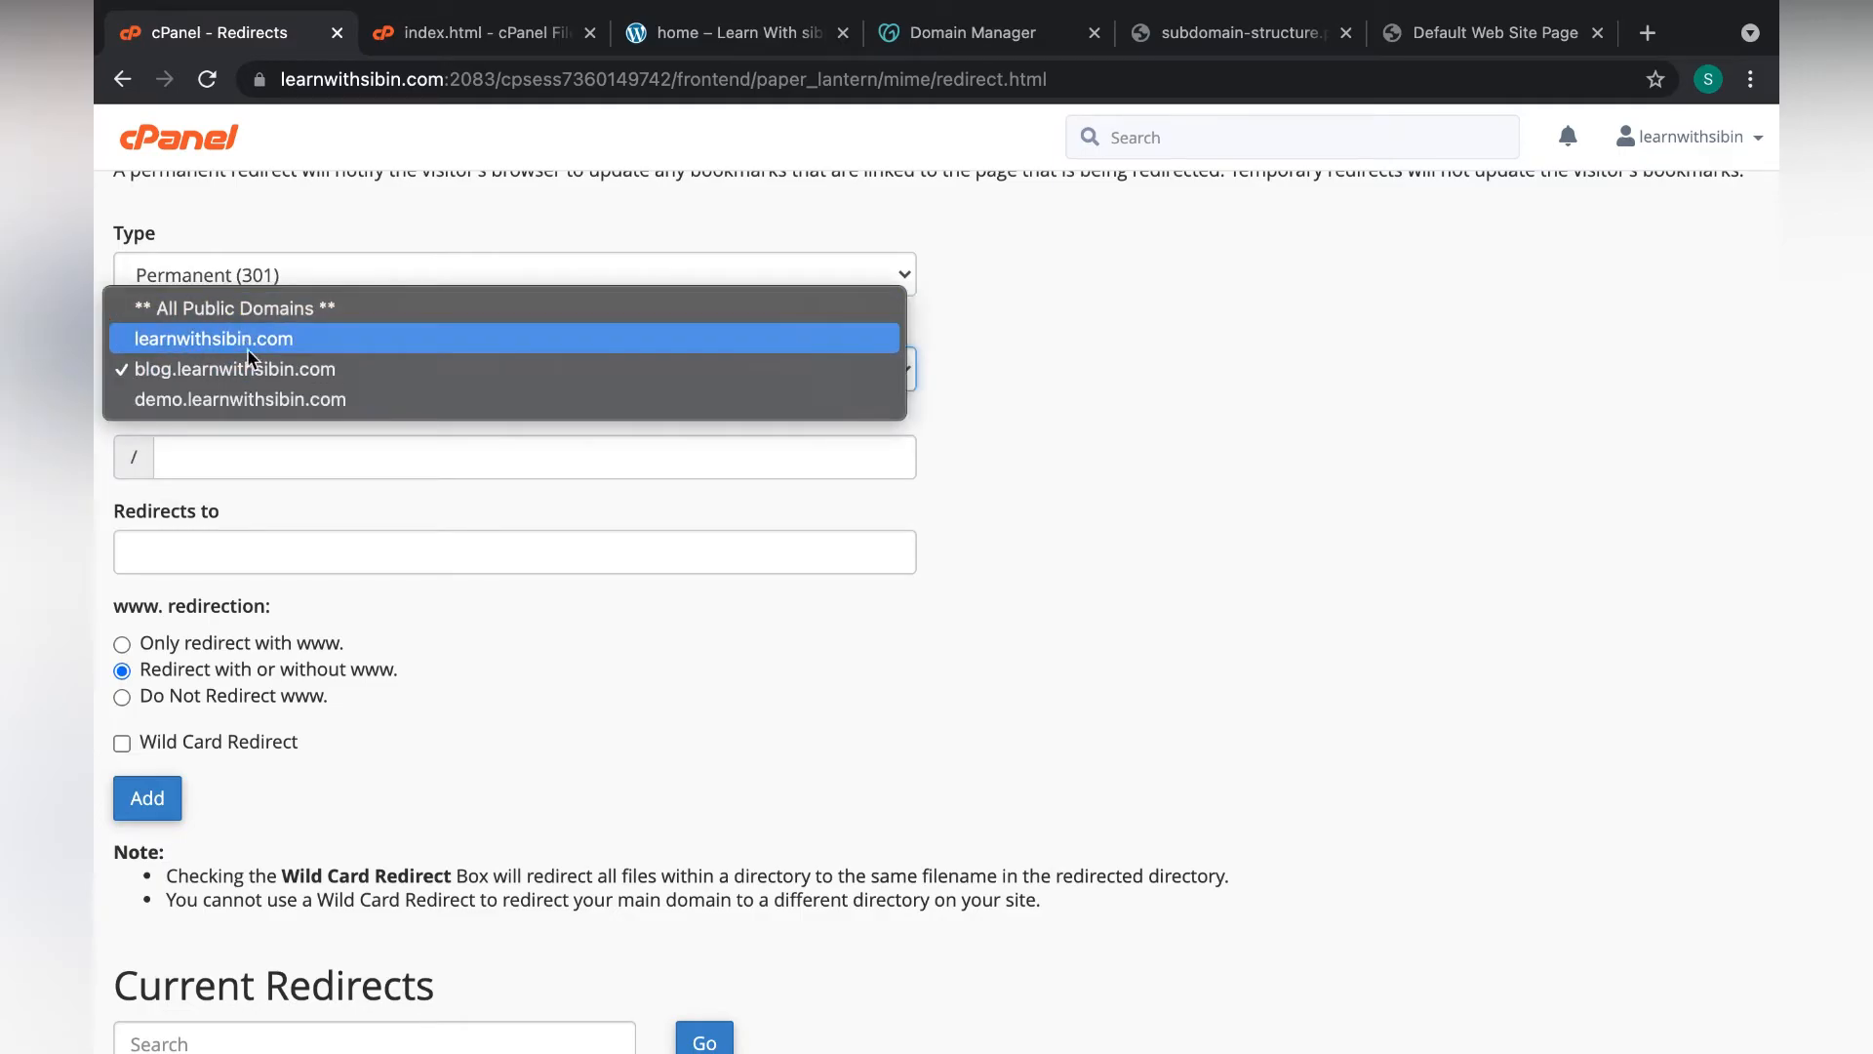
left_click(207, 473)
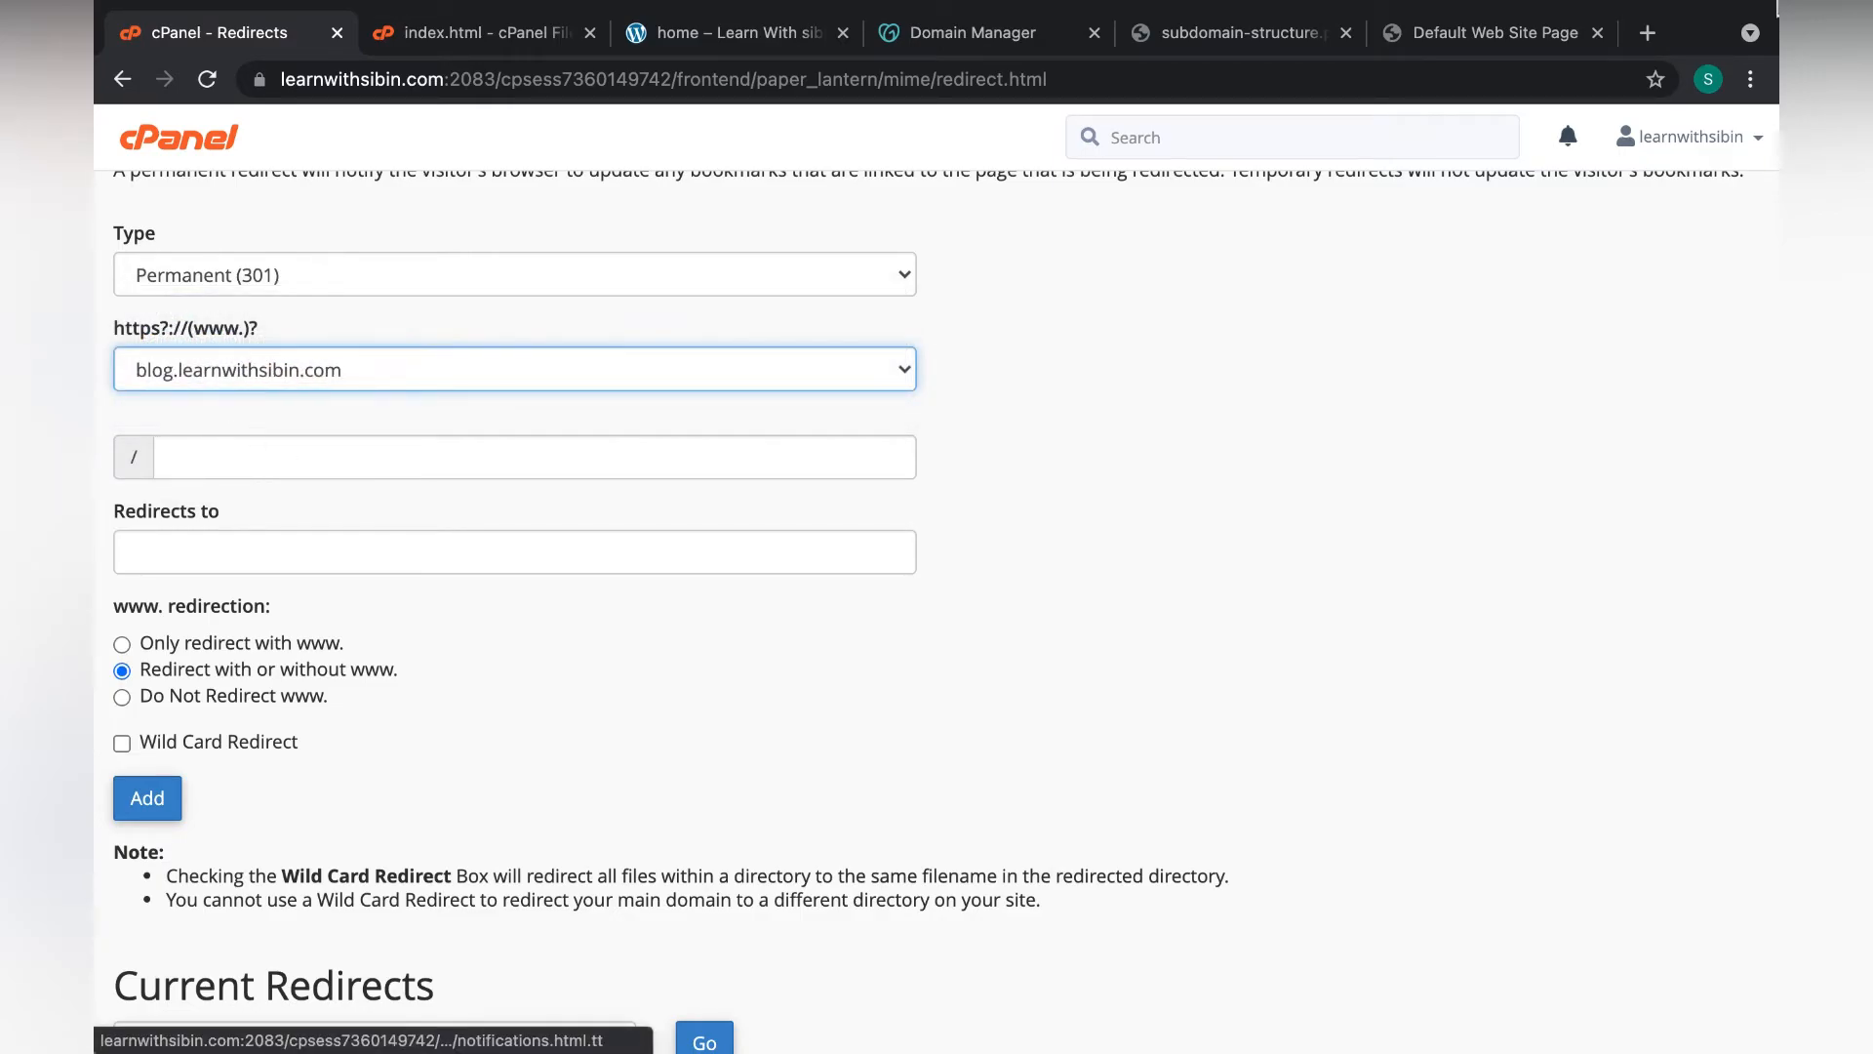
left_click(346, 566)
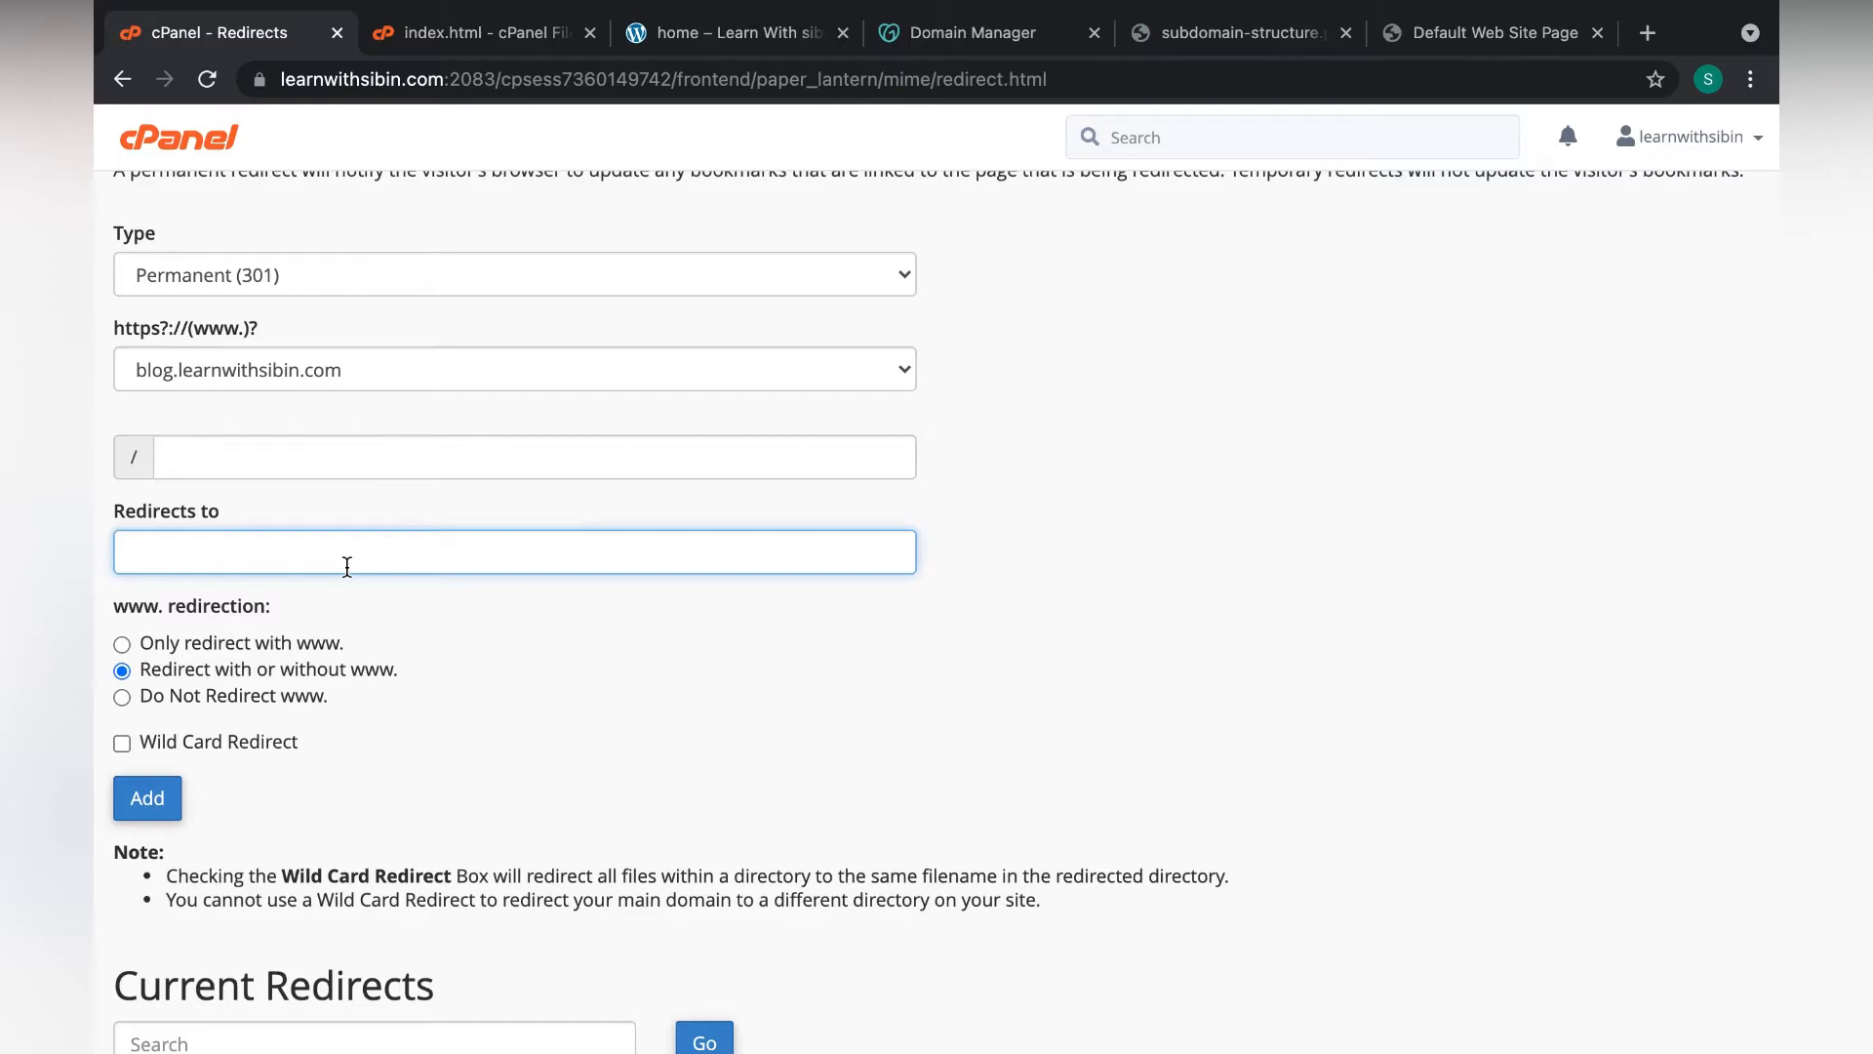
type("h")
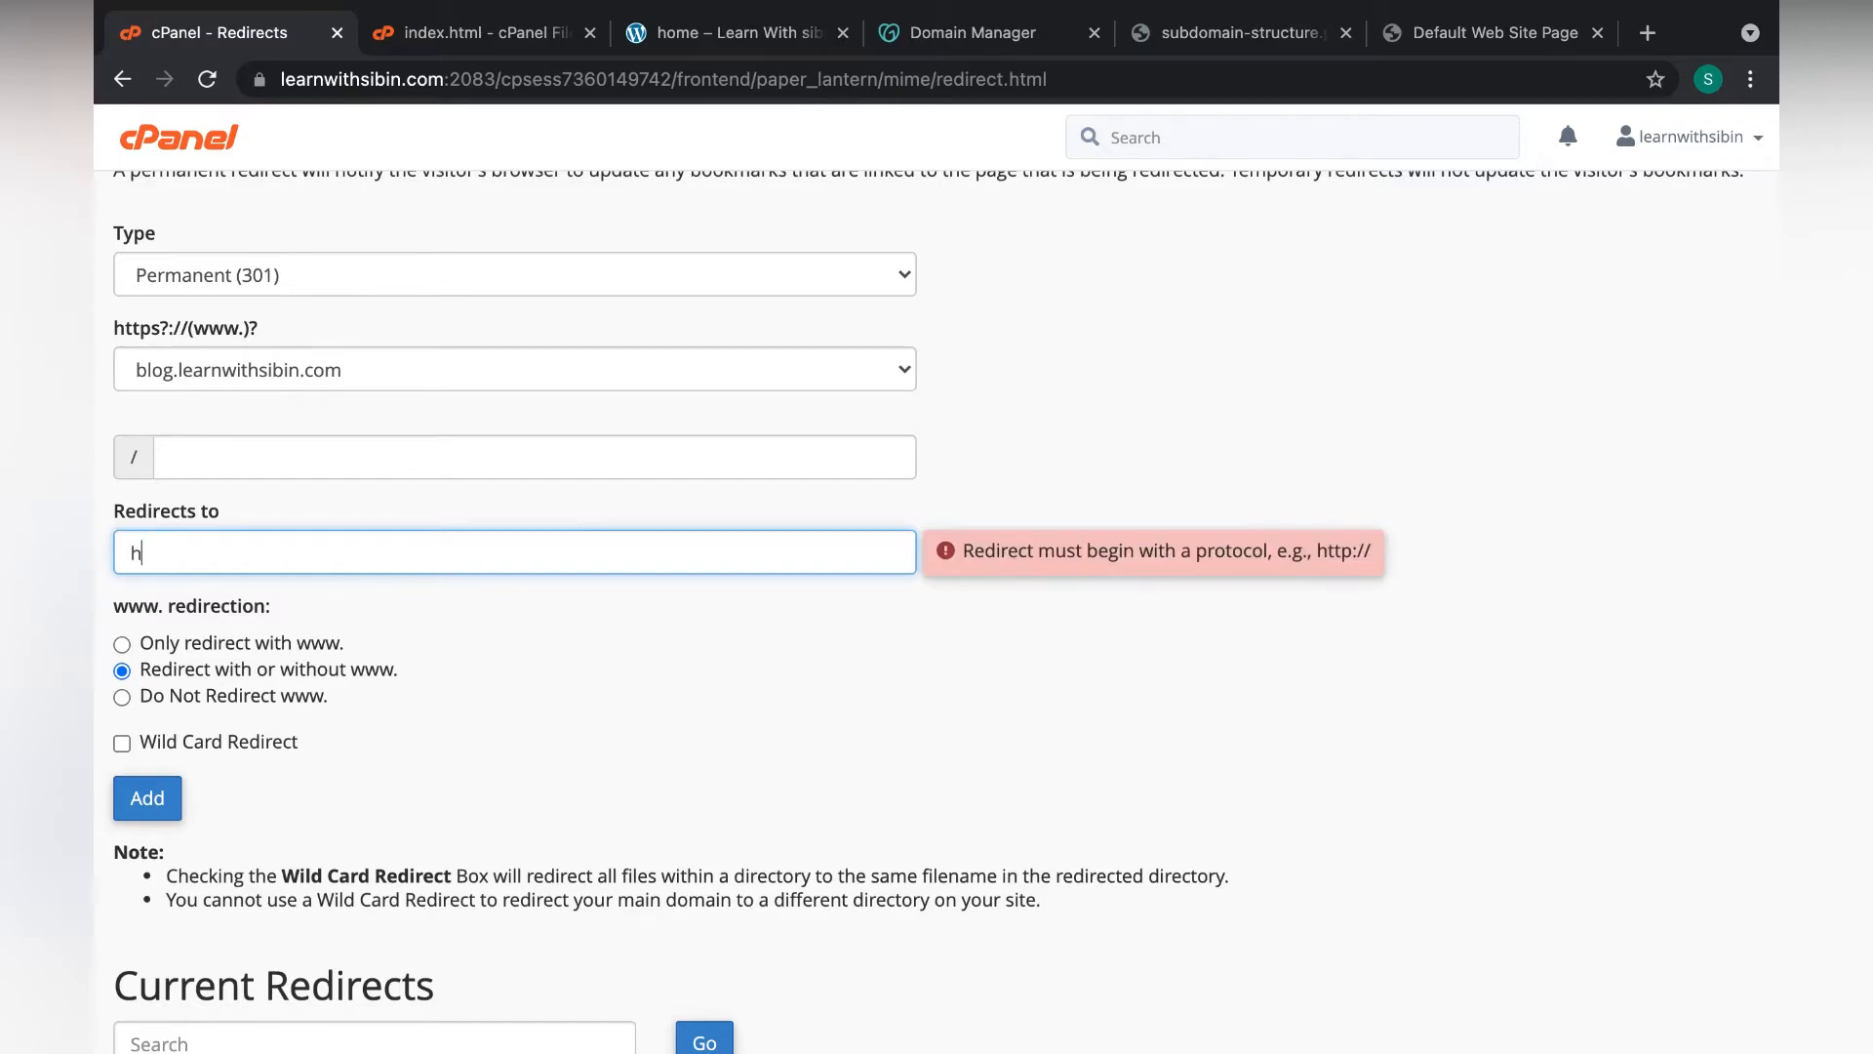
type("ttps://google.com")
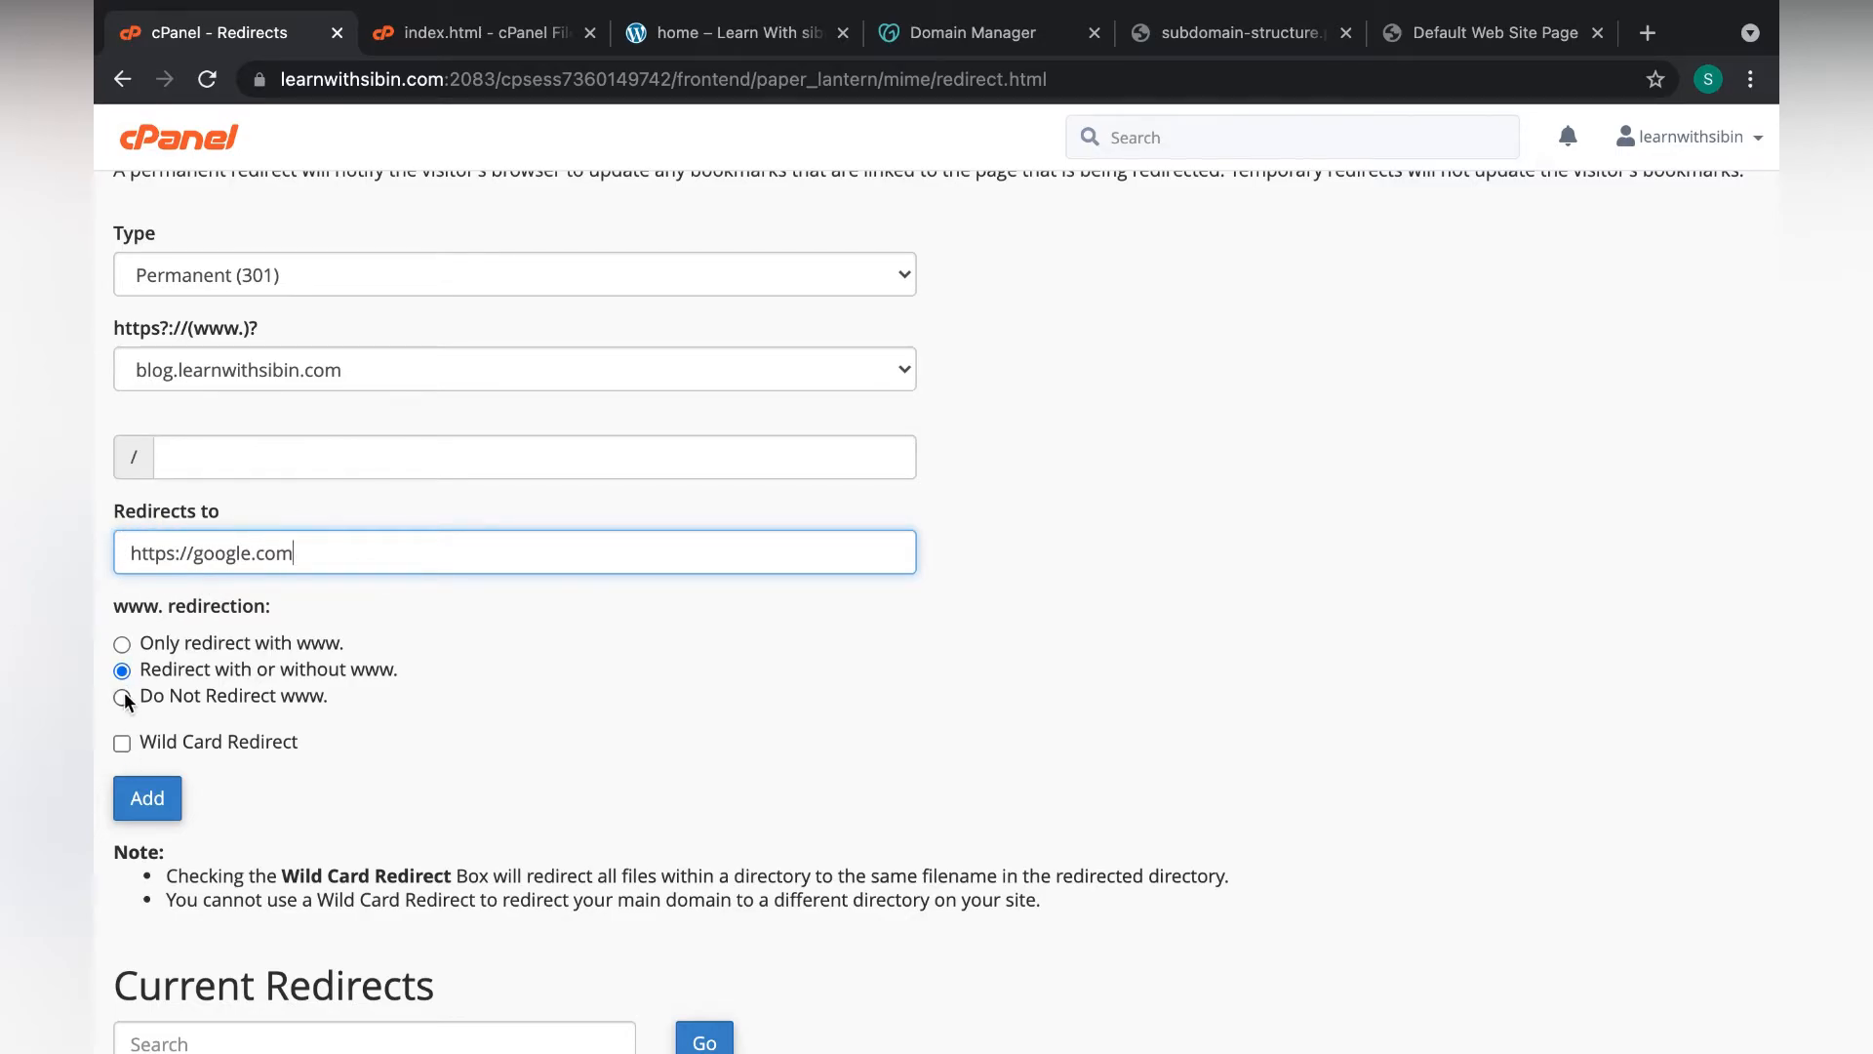
left_click(174, 810)
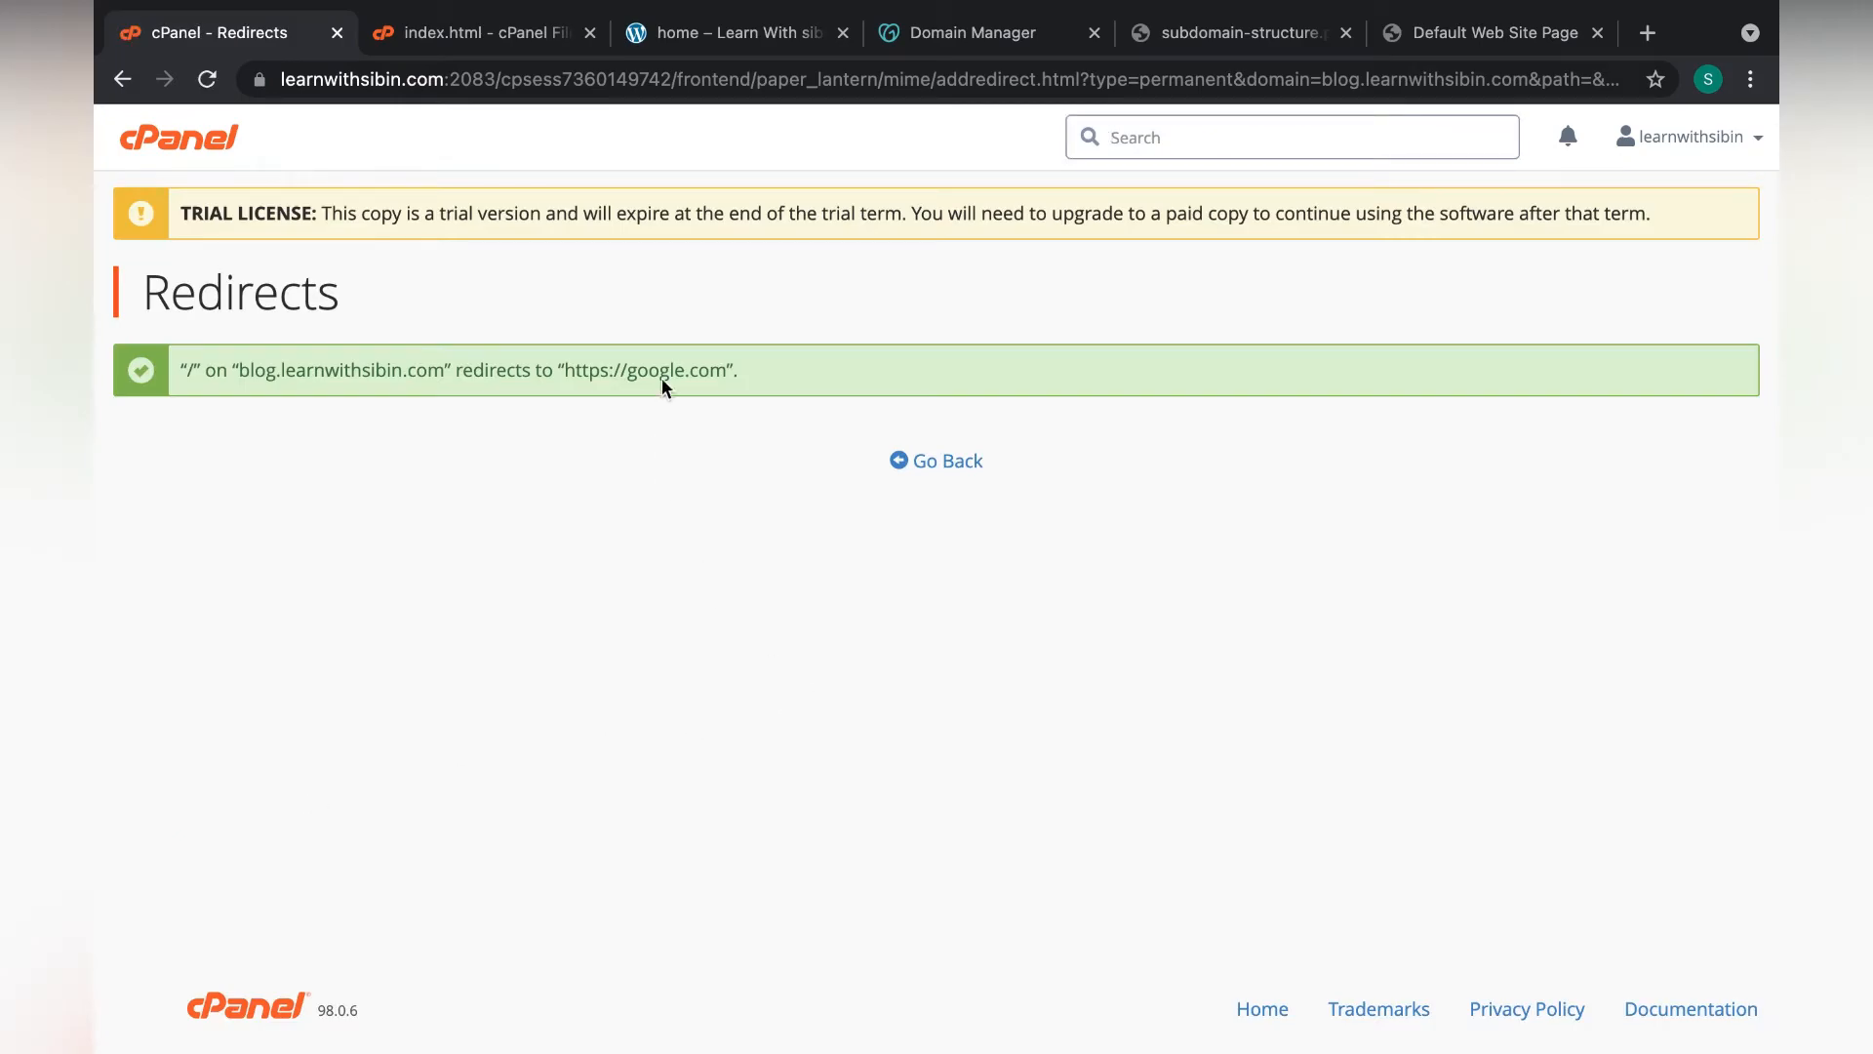
Load blog.learnwithsibin.com in a new incognito window to test the redirect and return to the cPanel window
left_click_drag(446, 371, 241, 372)
key("super+c")
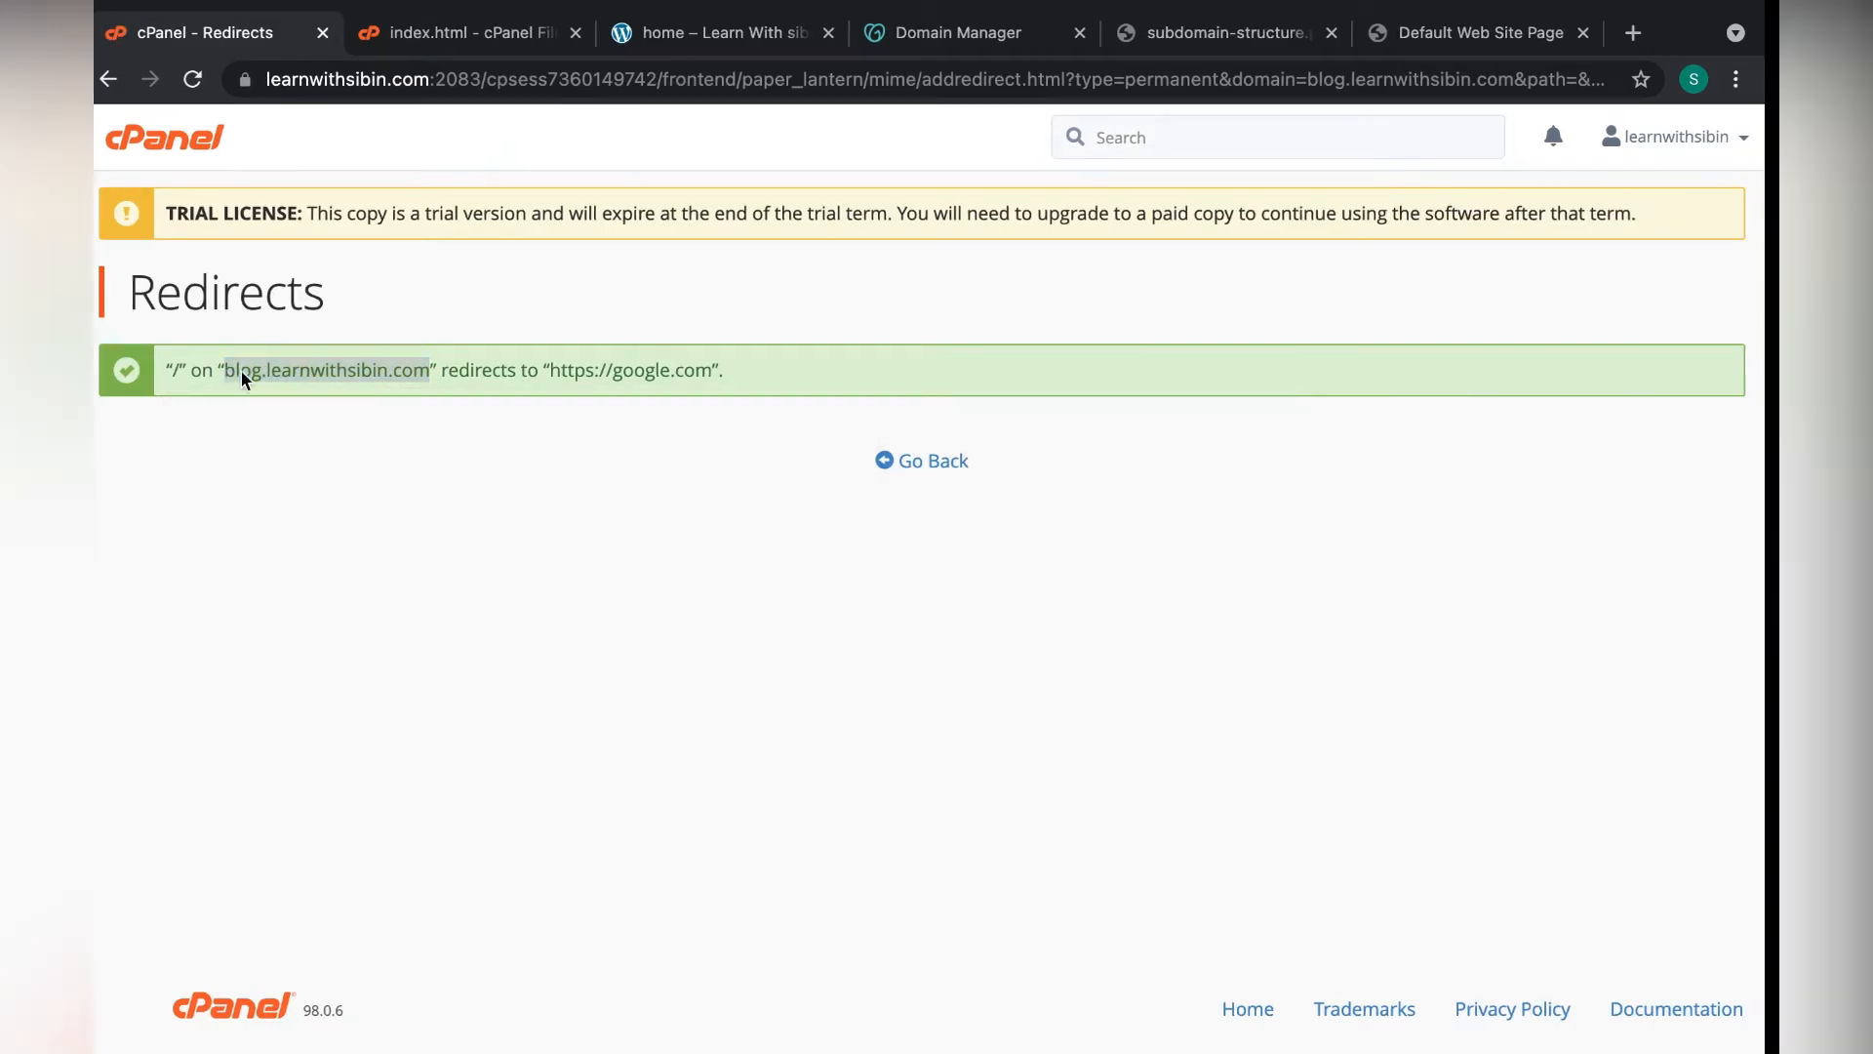
key("super+shift+n")
key("super+v")
key("Return")
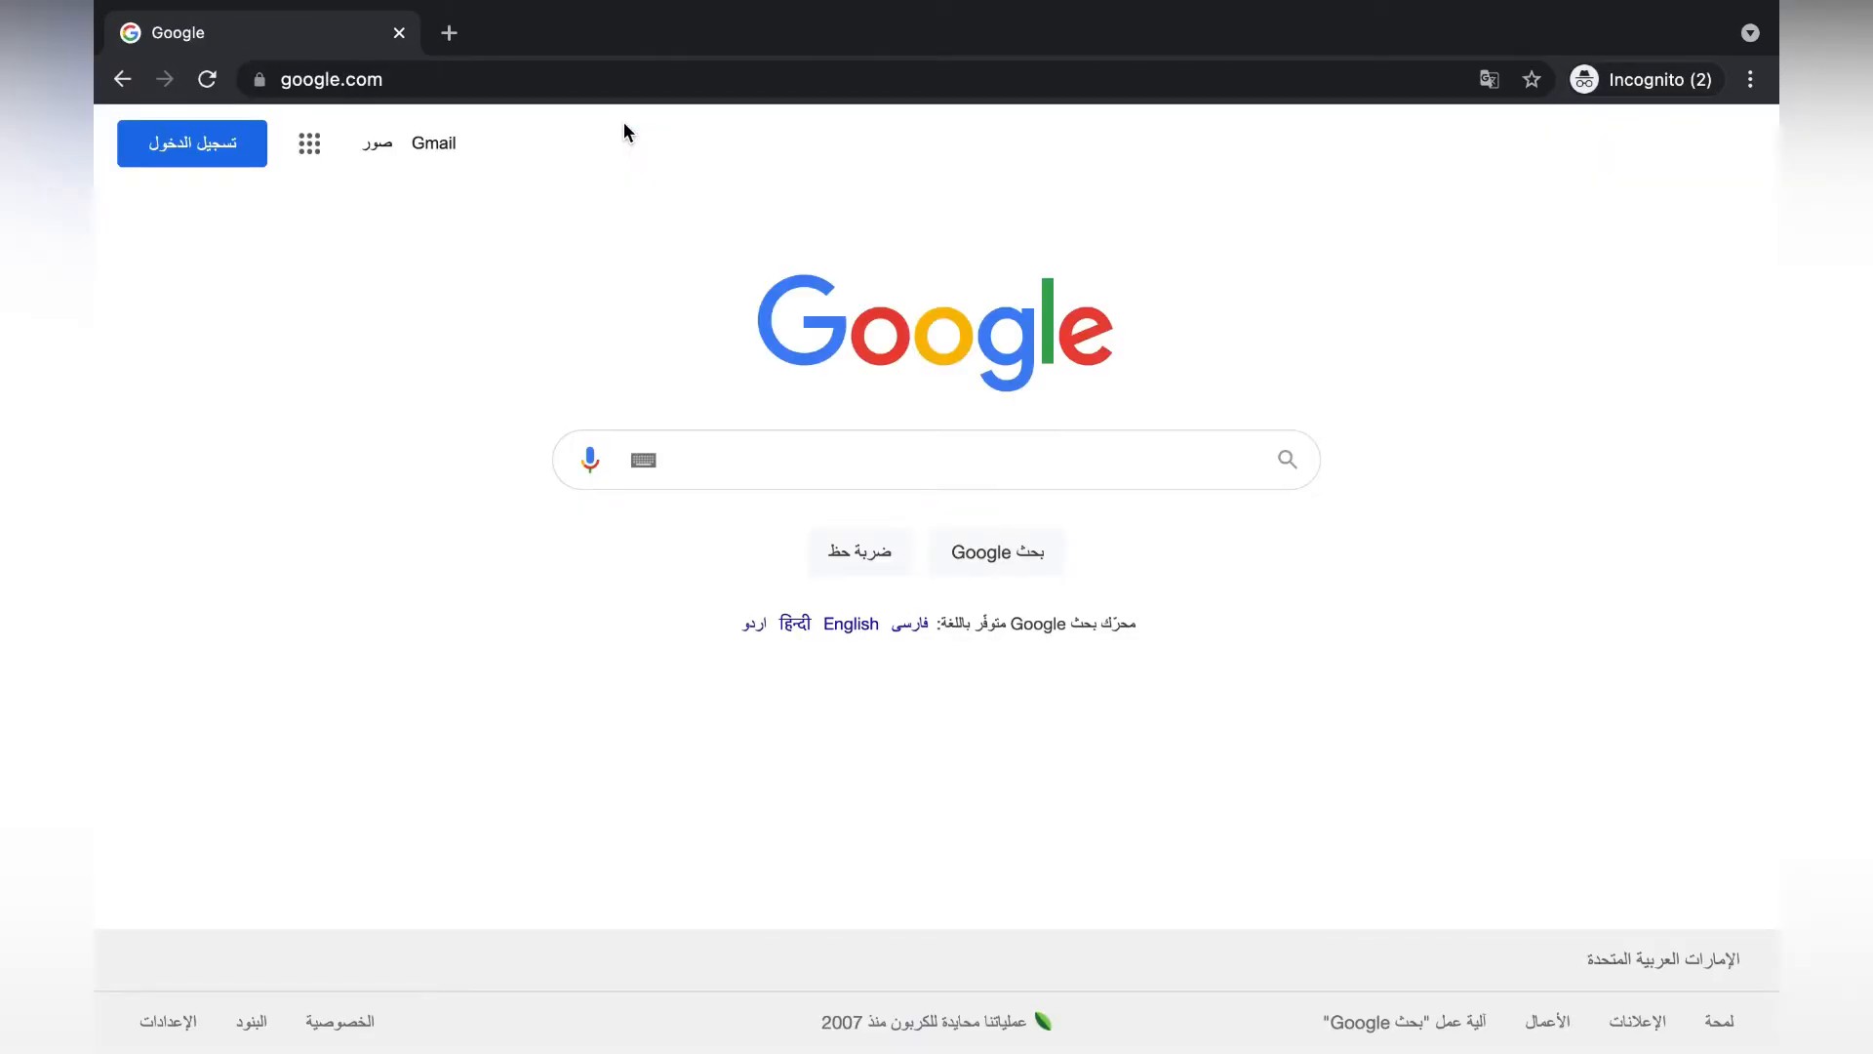
key("ctrl+Left")
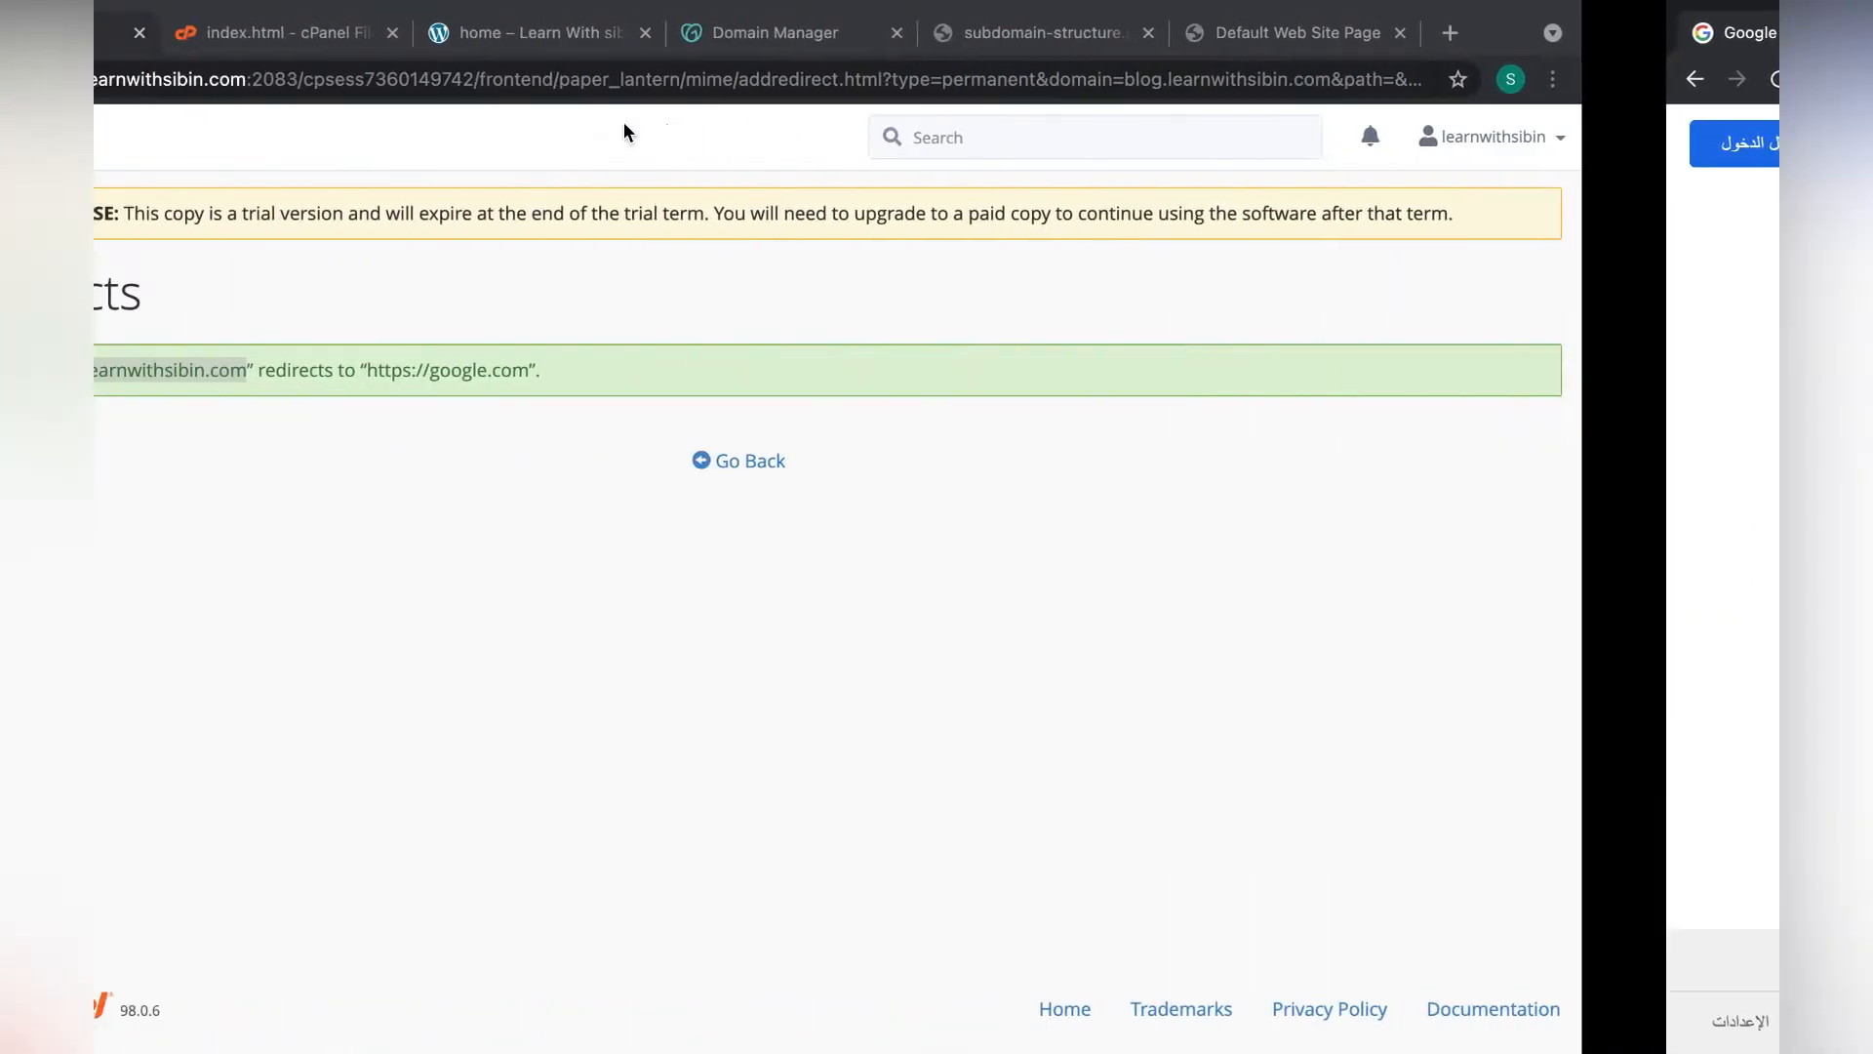
Return to the cPanel home page and open the Addon Domains page from the Domains section
left_click(176, 134)
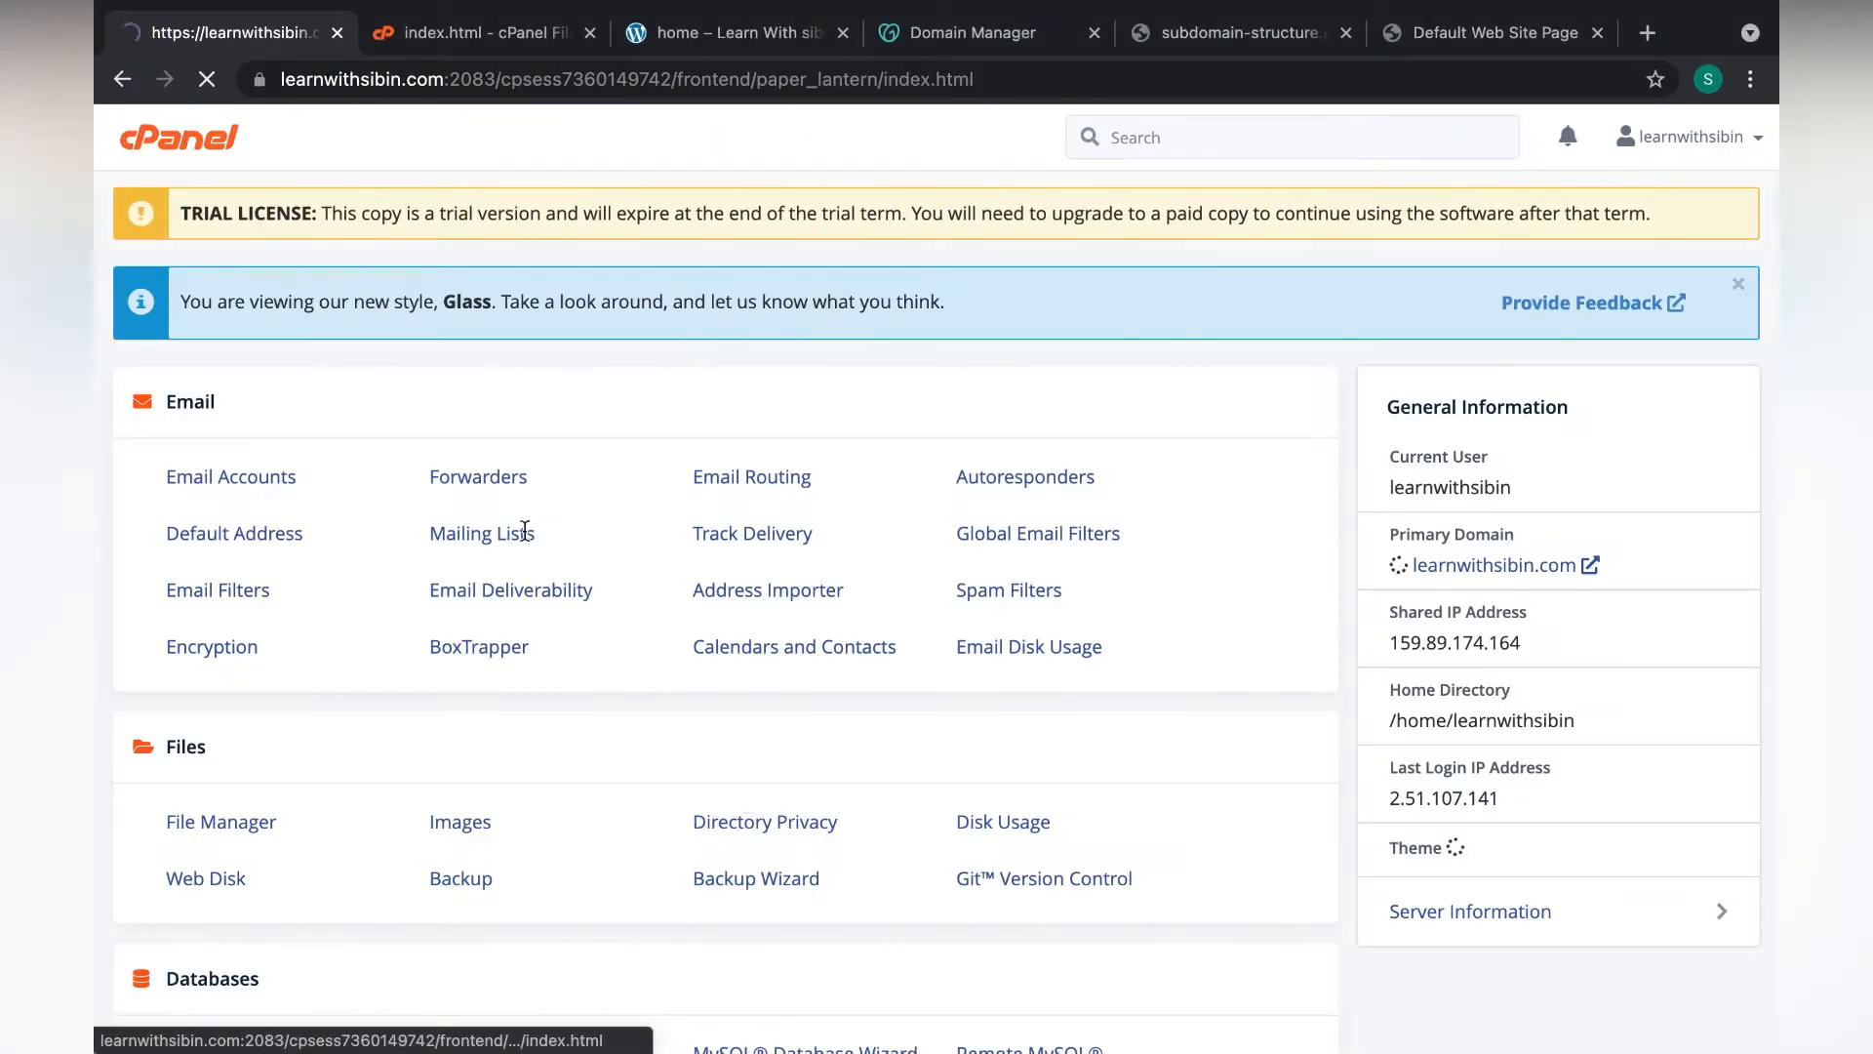
scroll(683, 682, "down", 4)
scroll(746, 802, "down", 3)
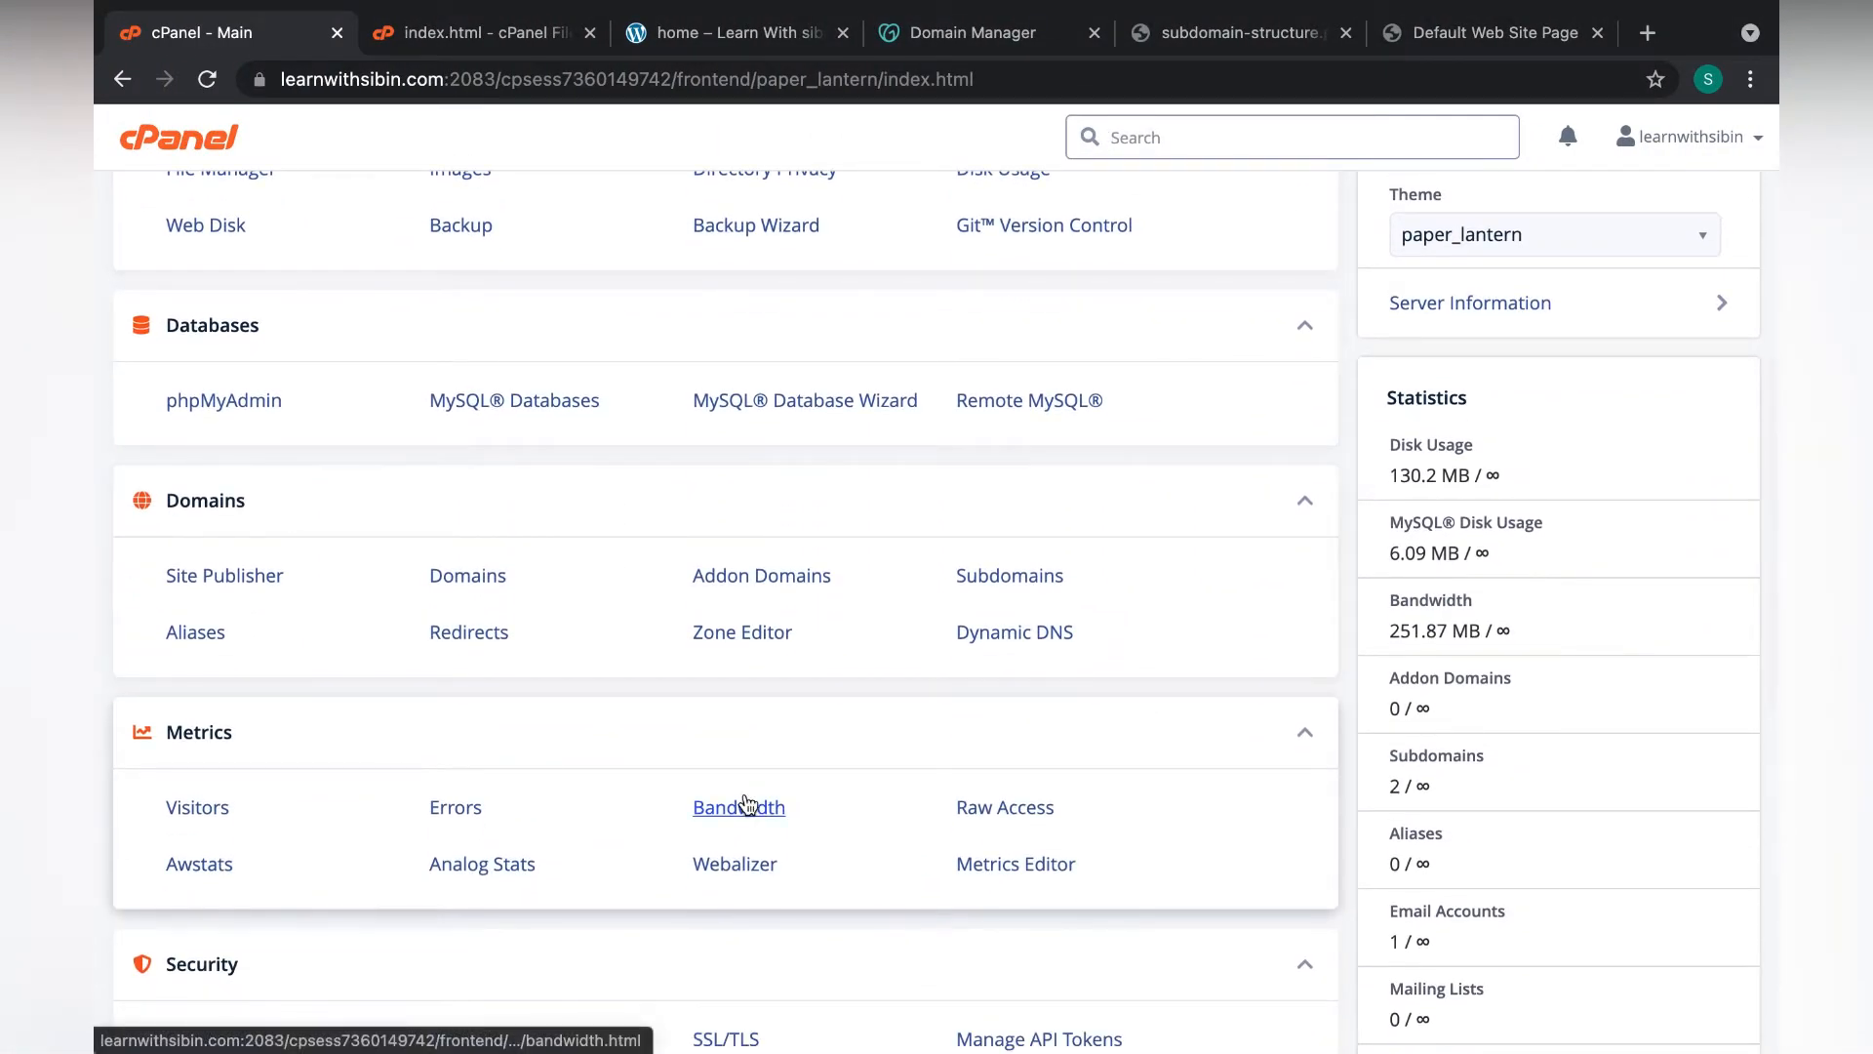
scroll(747, 802, "down", 1)
scroll(747, 798, "up", 3)
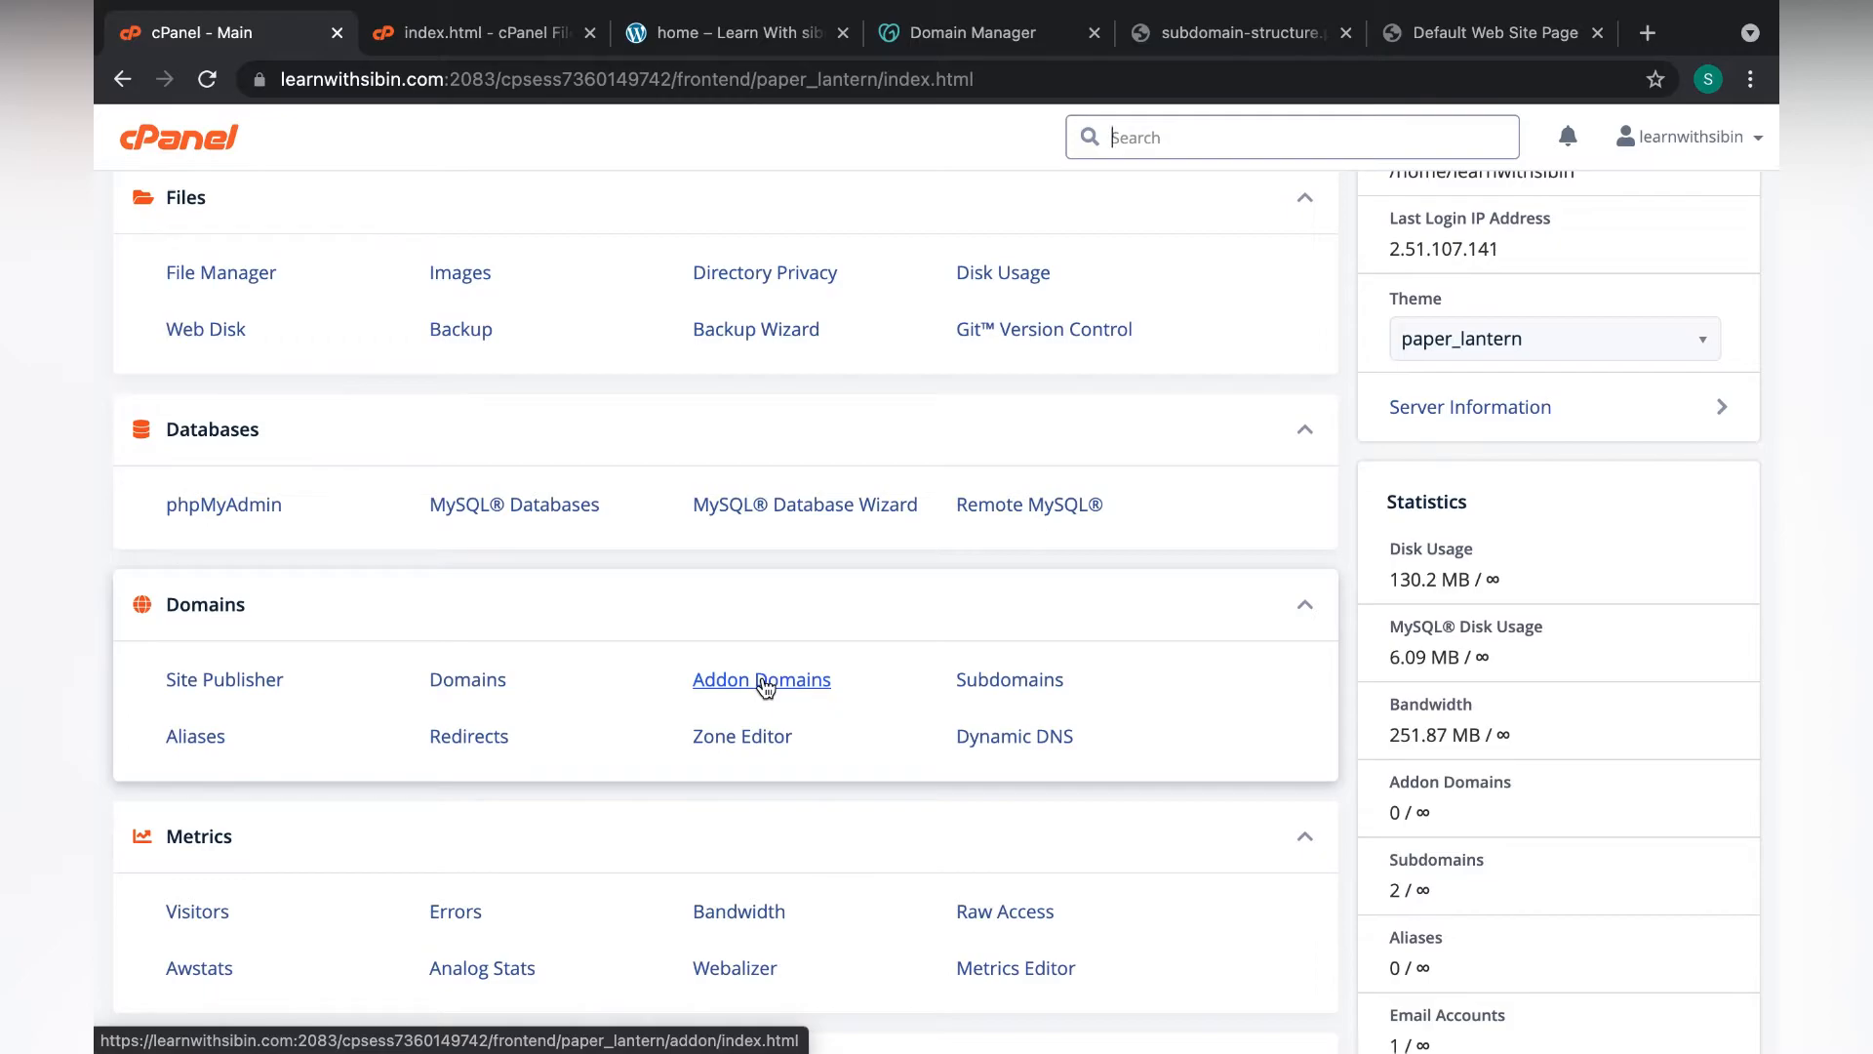
scroll(765, 687, "up", 6)
scroll(765, 586, "down", 10)
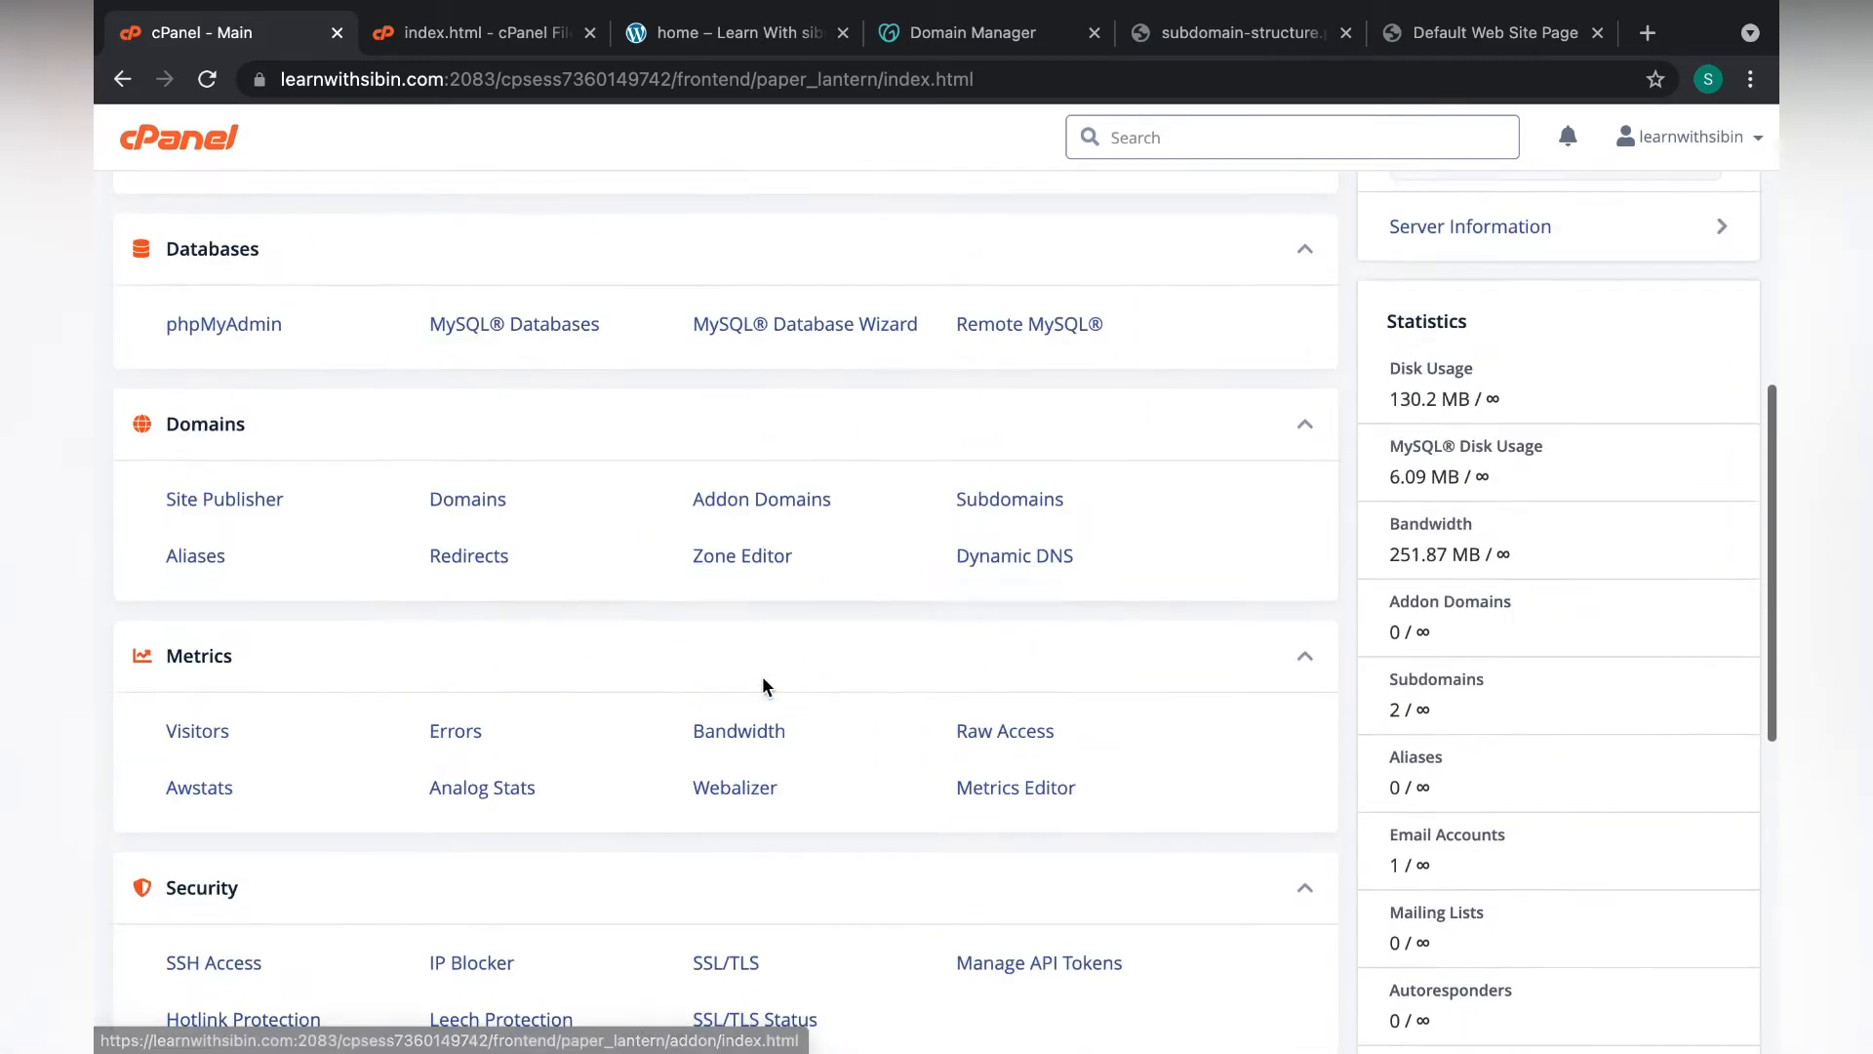
scroll(763, 678, "up", 1)
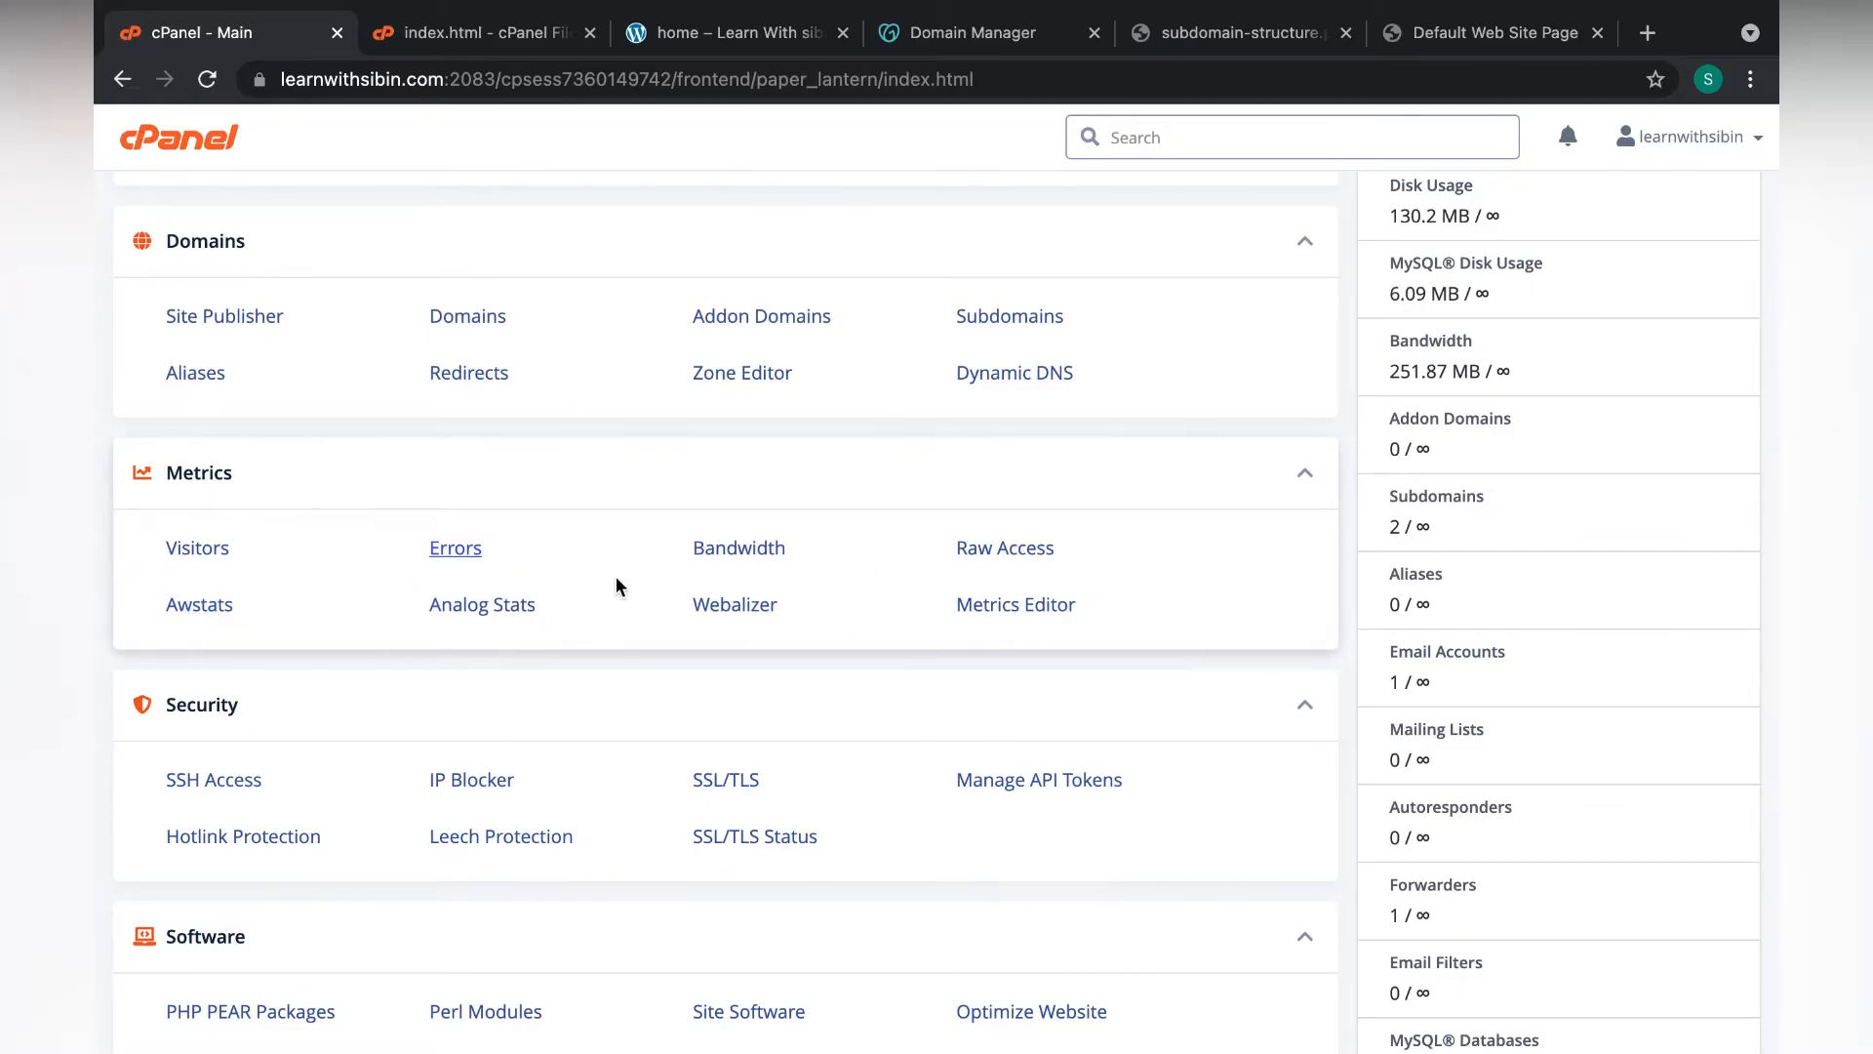
left_click(792, 318)
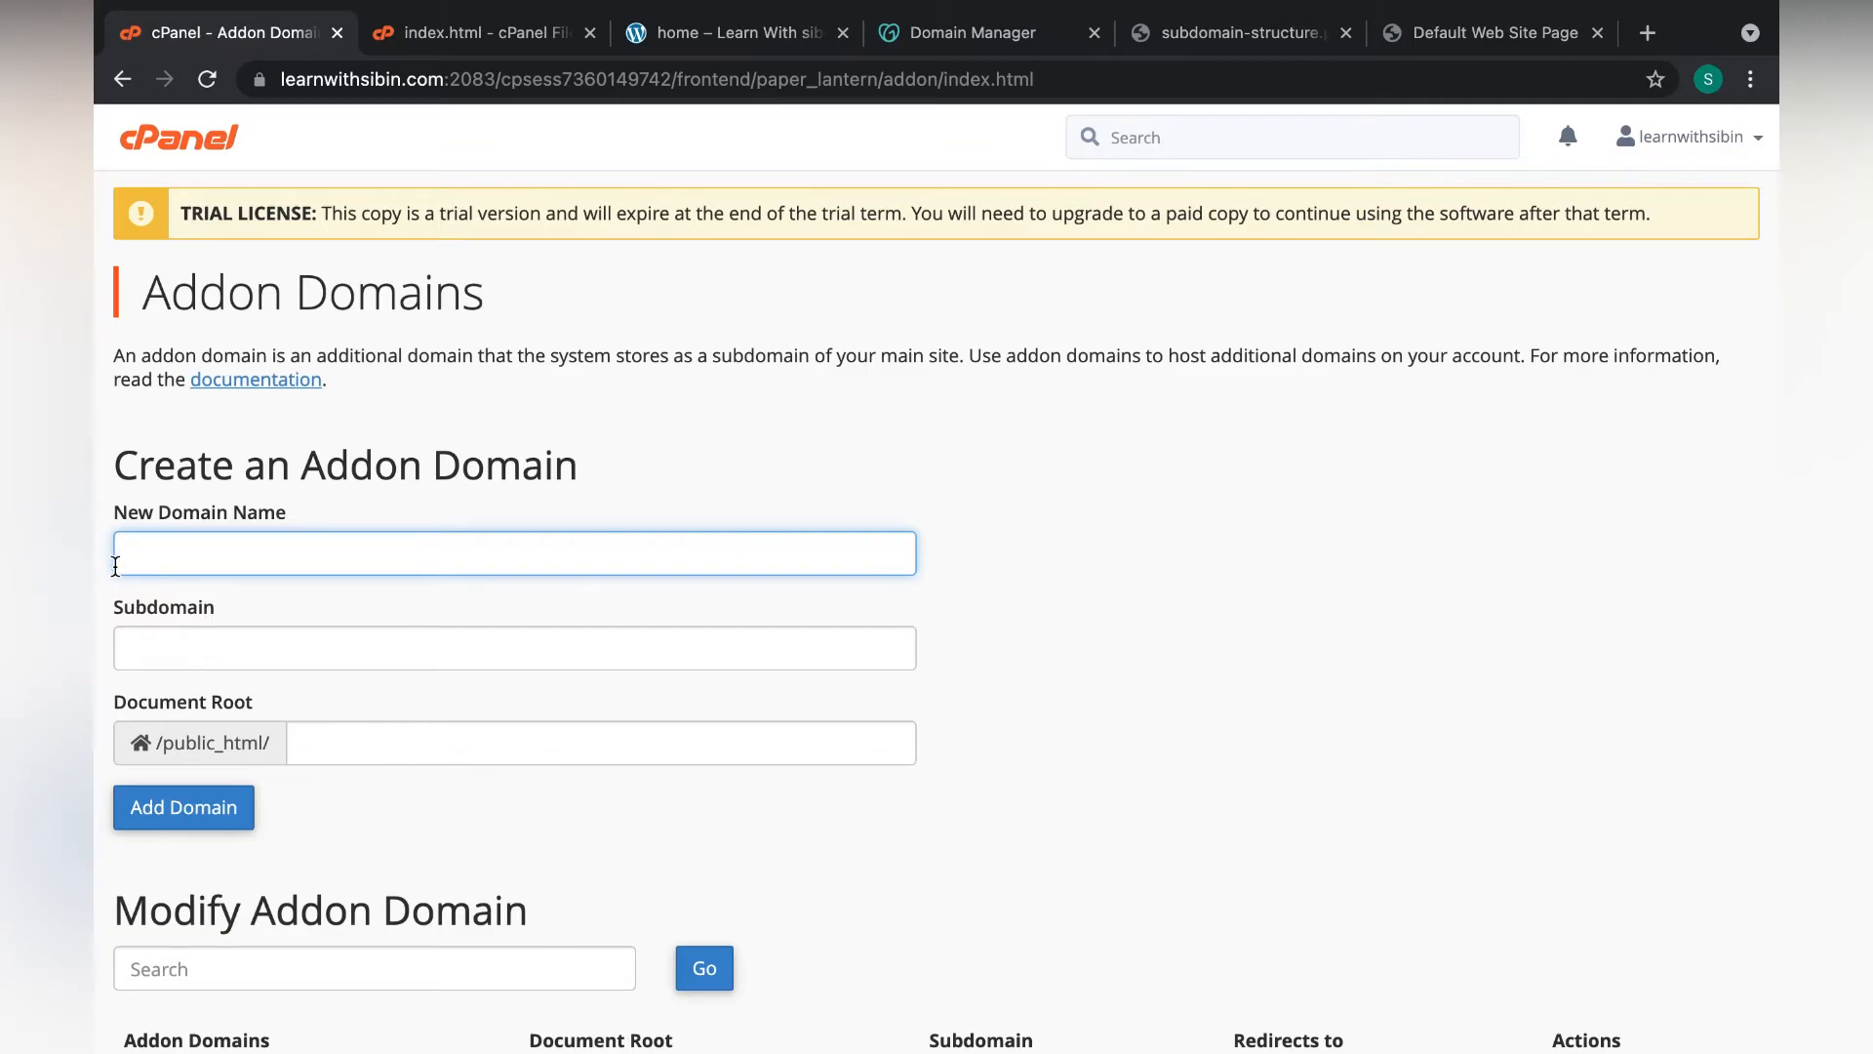
Try to add the owner's personal .com domain as an addon domain, using it for domain name, subdomain and document root
type("sibinanthony.com")
key("super+a")
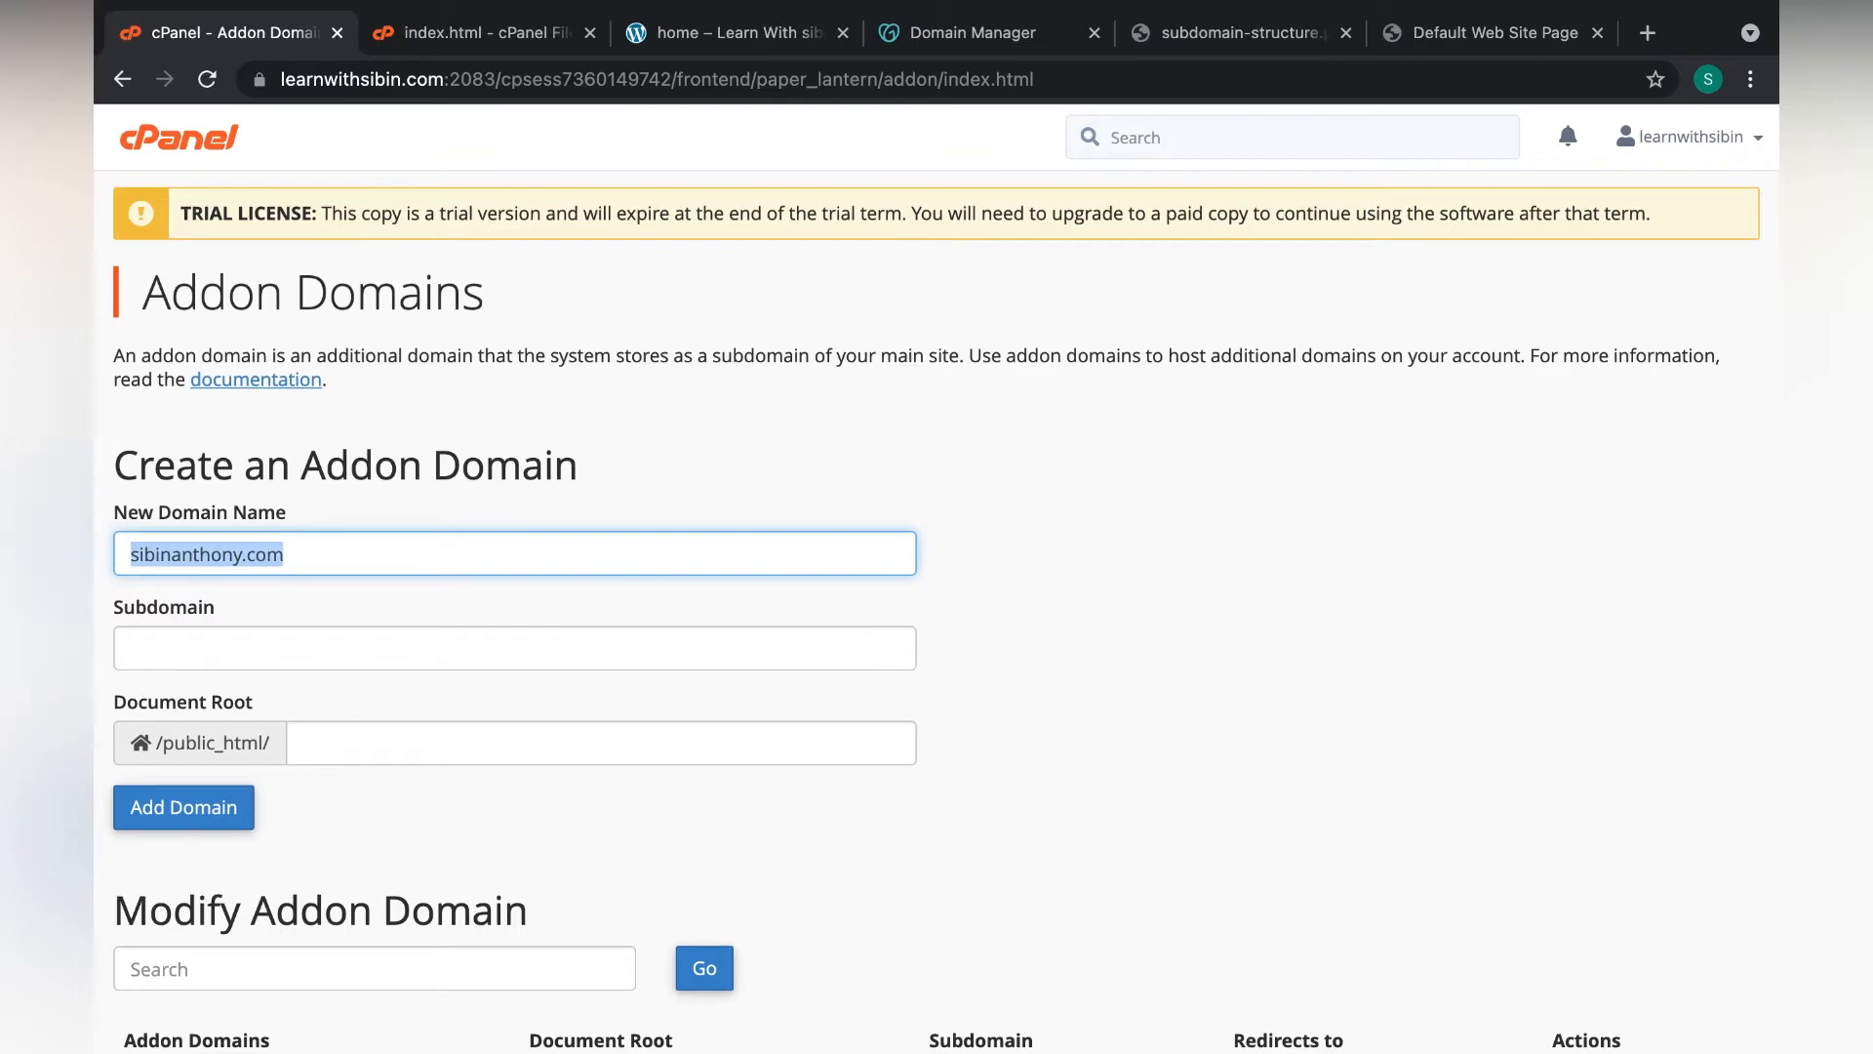
left_click(216, 635)
key("super+v")
key("super+a")
key("super+v")
left_click(1196, 720)
scroll(527, 688, "down", 3)
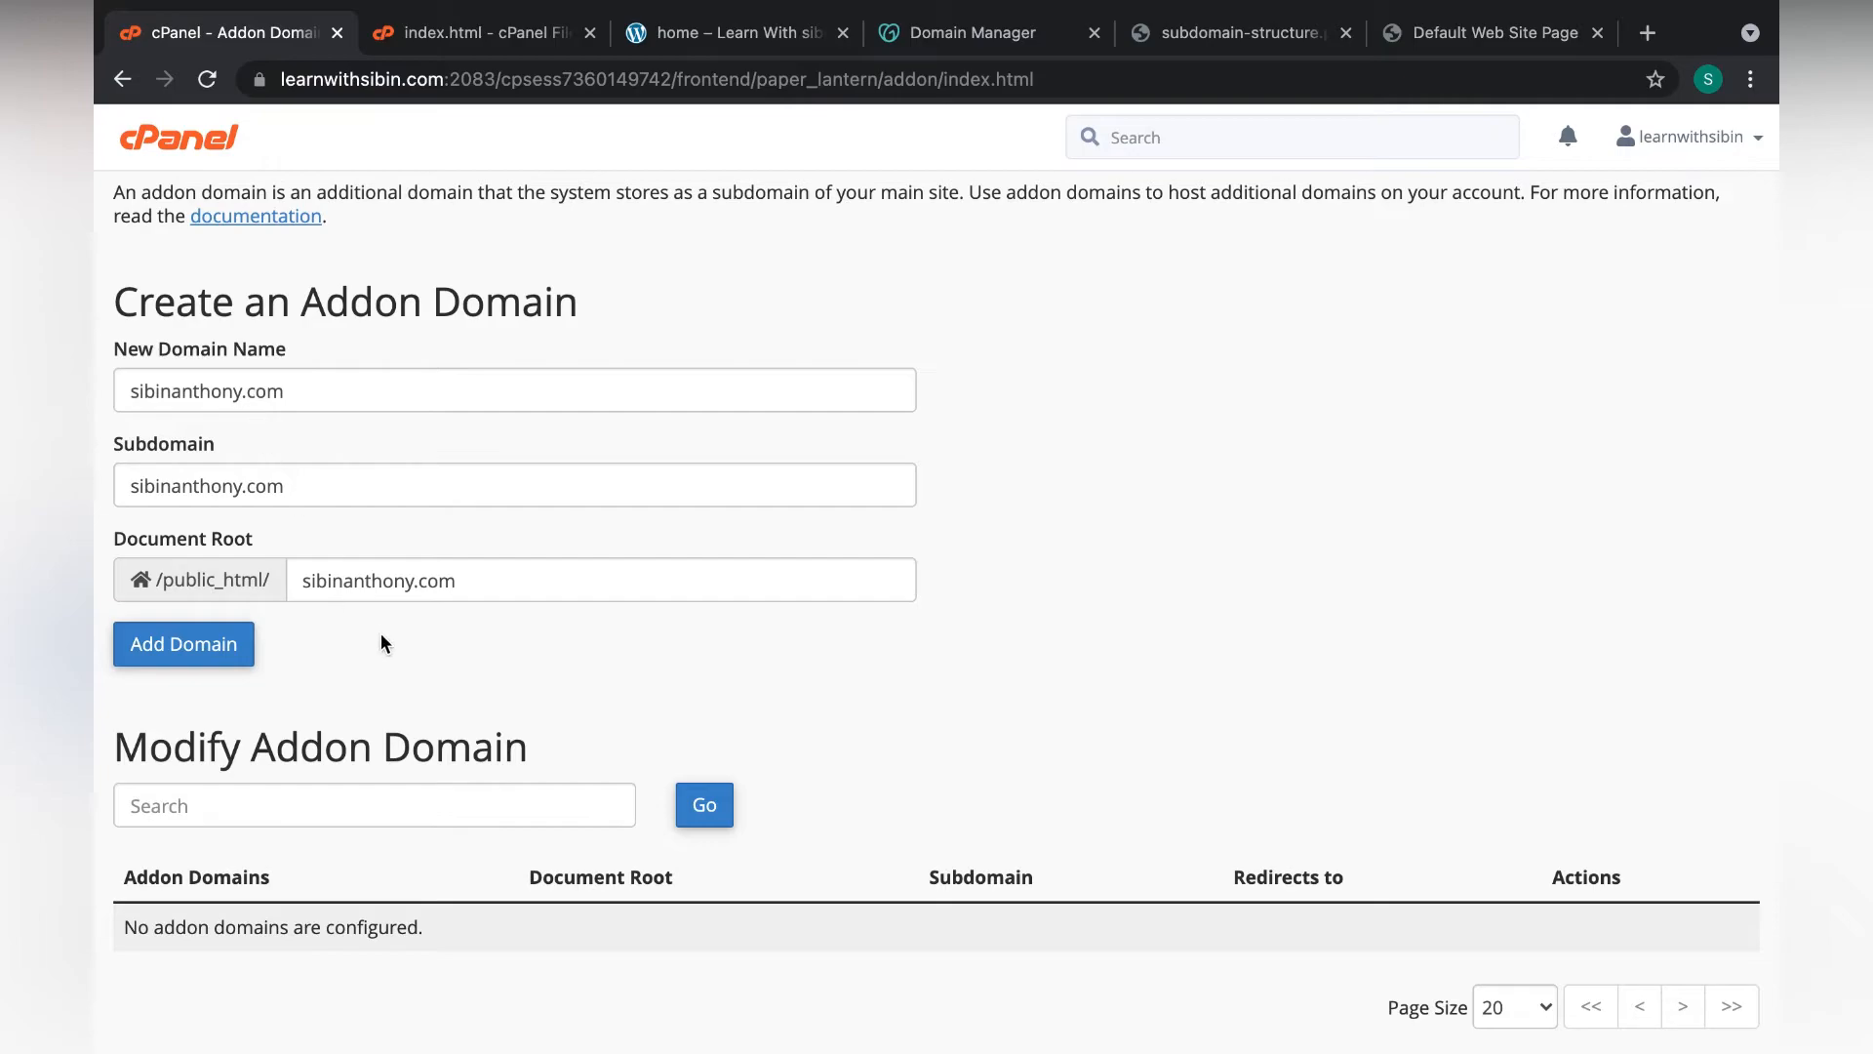
left_click(178, 668)
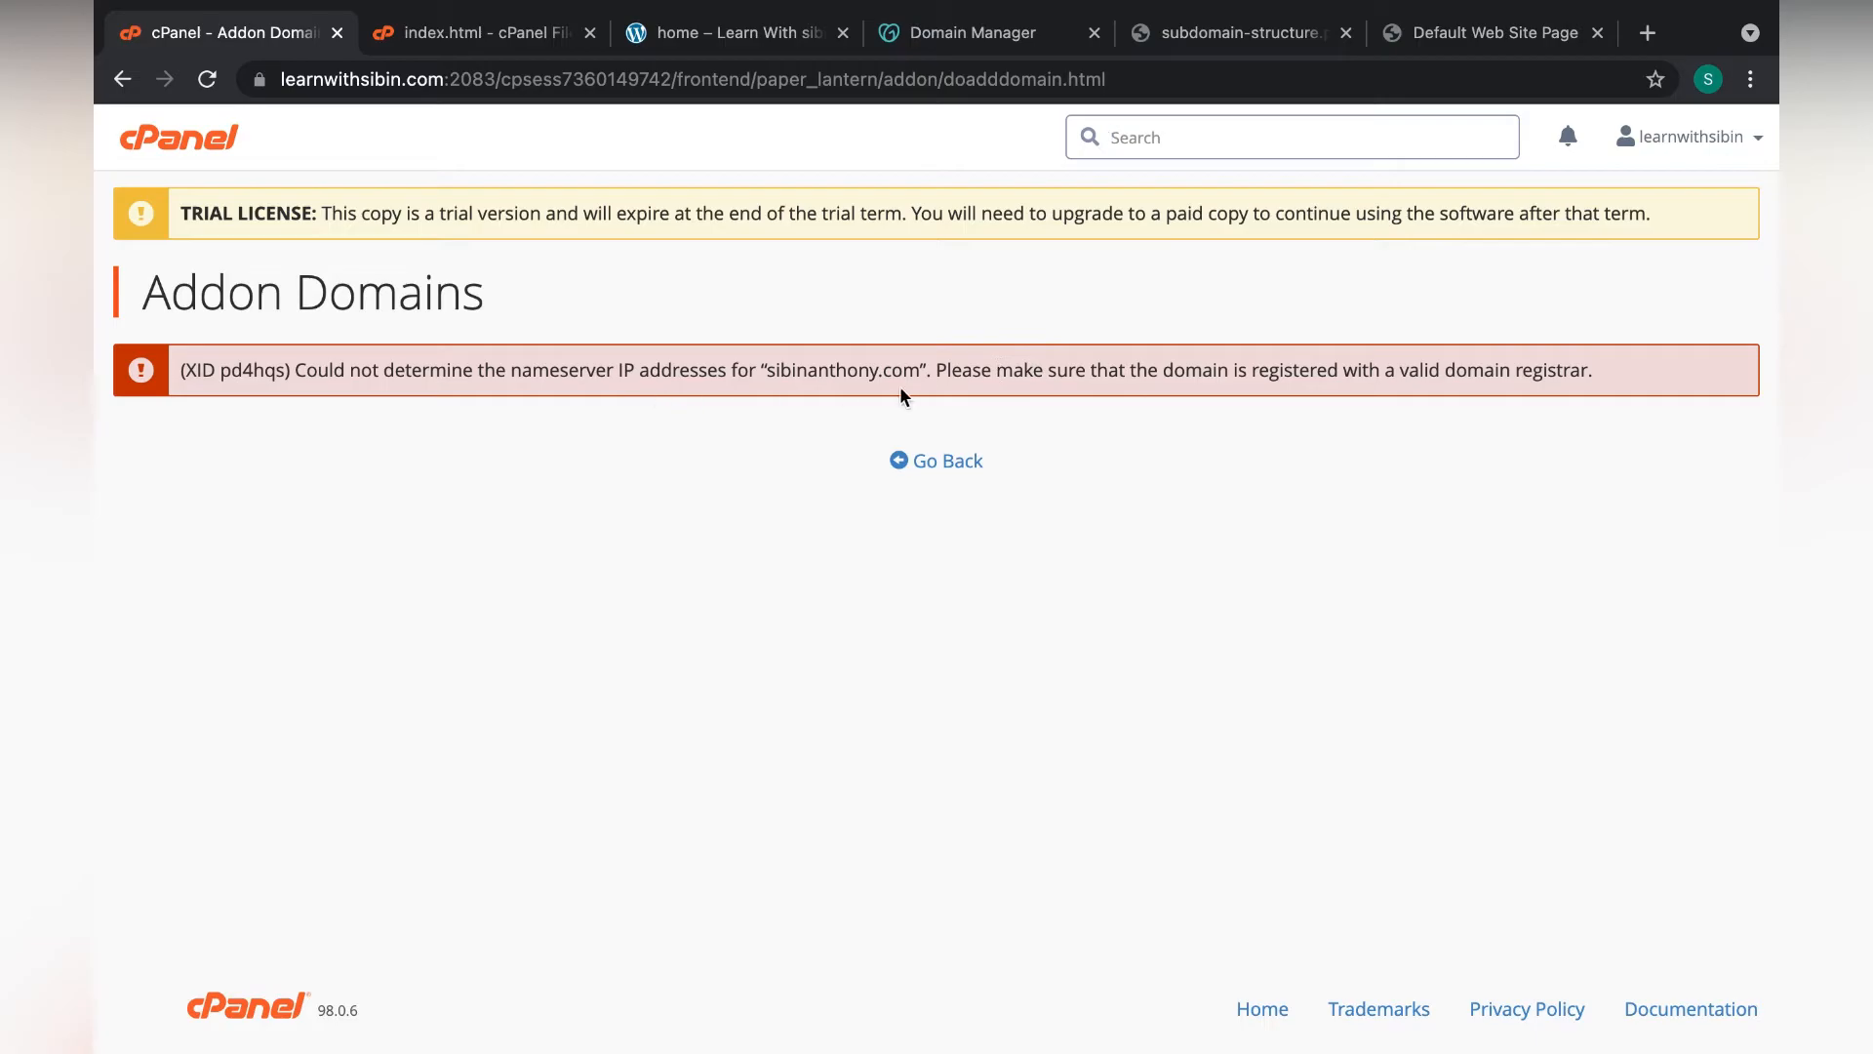
left_click(944, 464)
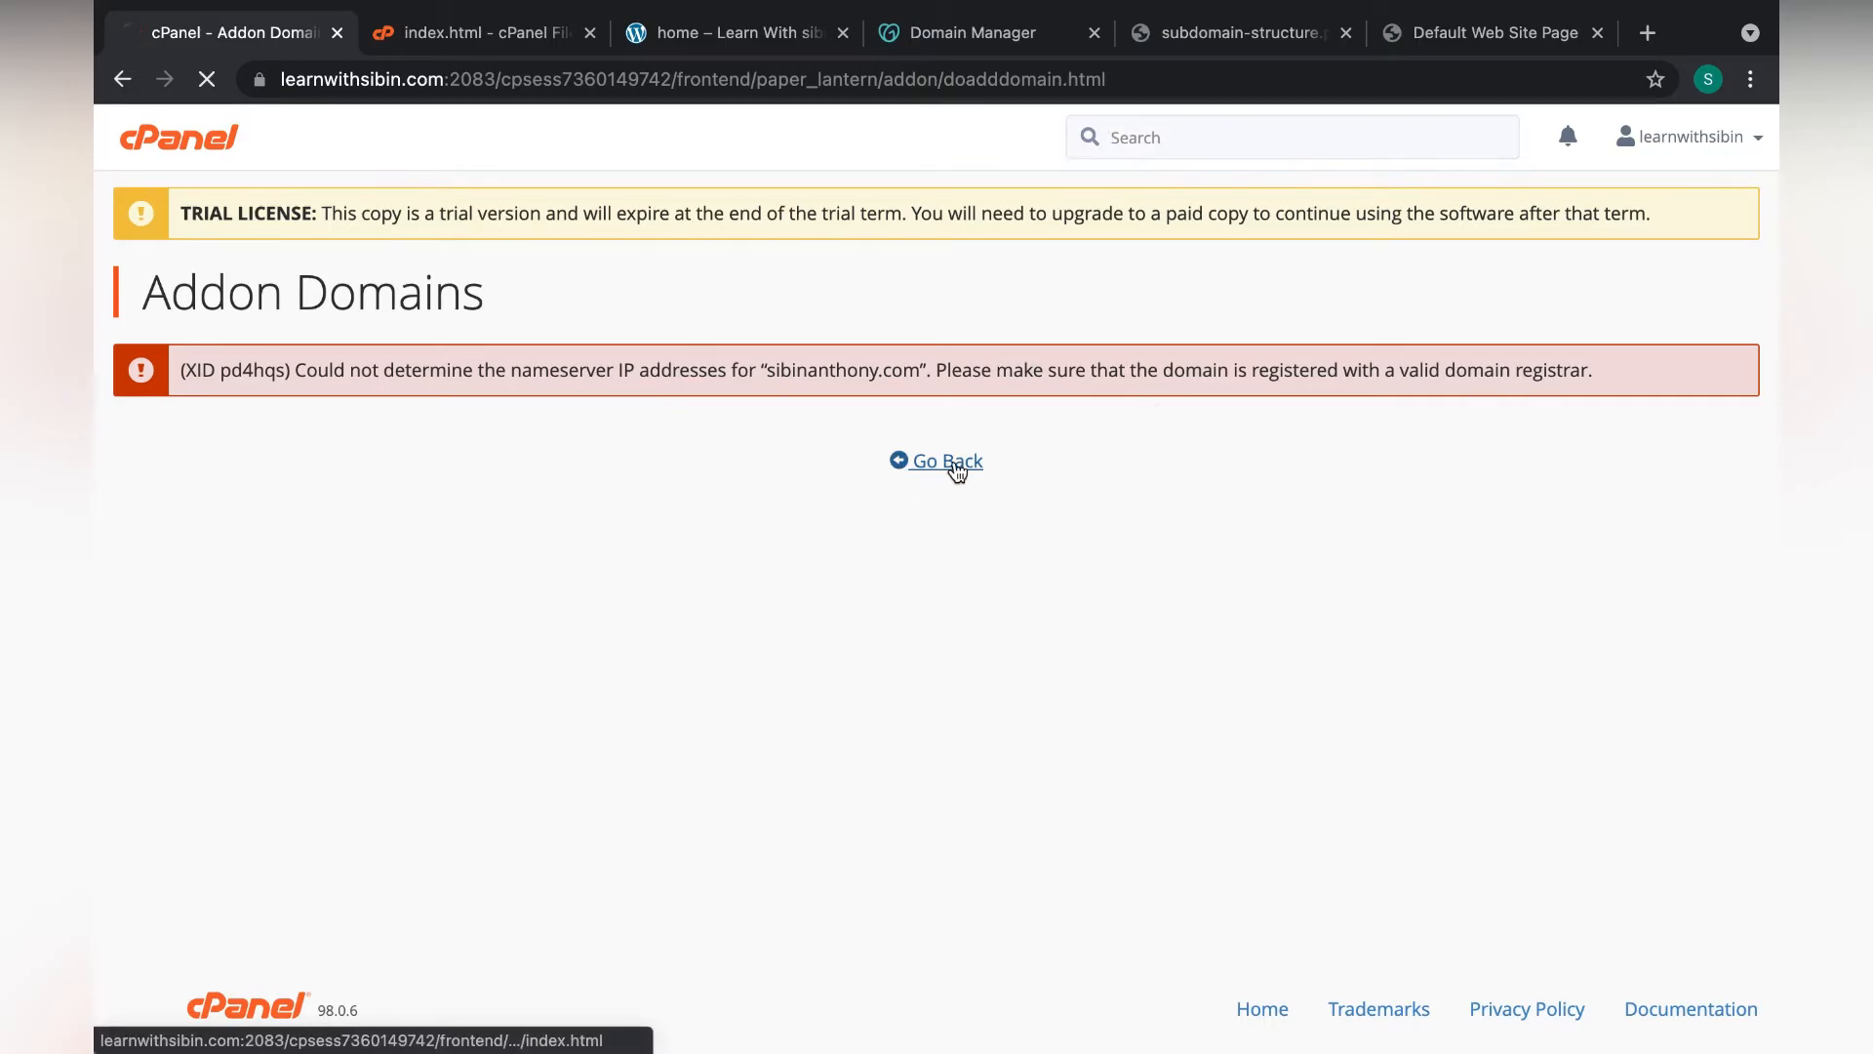
Return to the cPanel home page and open the Zone Editor from the Domains section
left_click(207, 139)
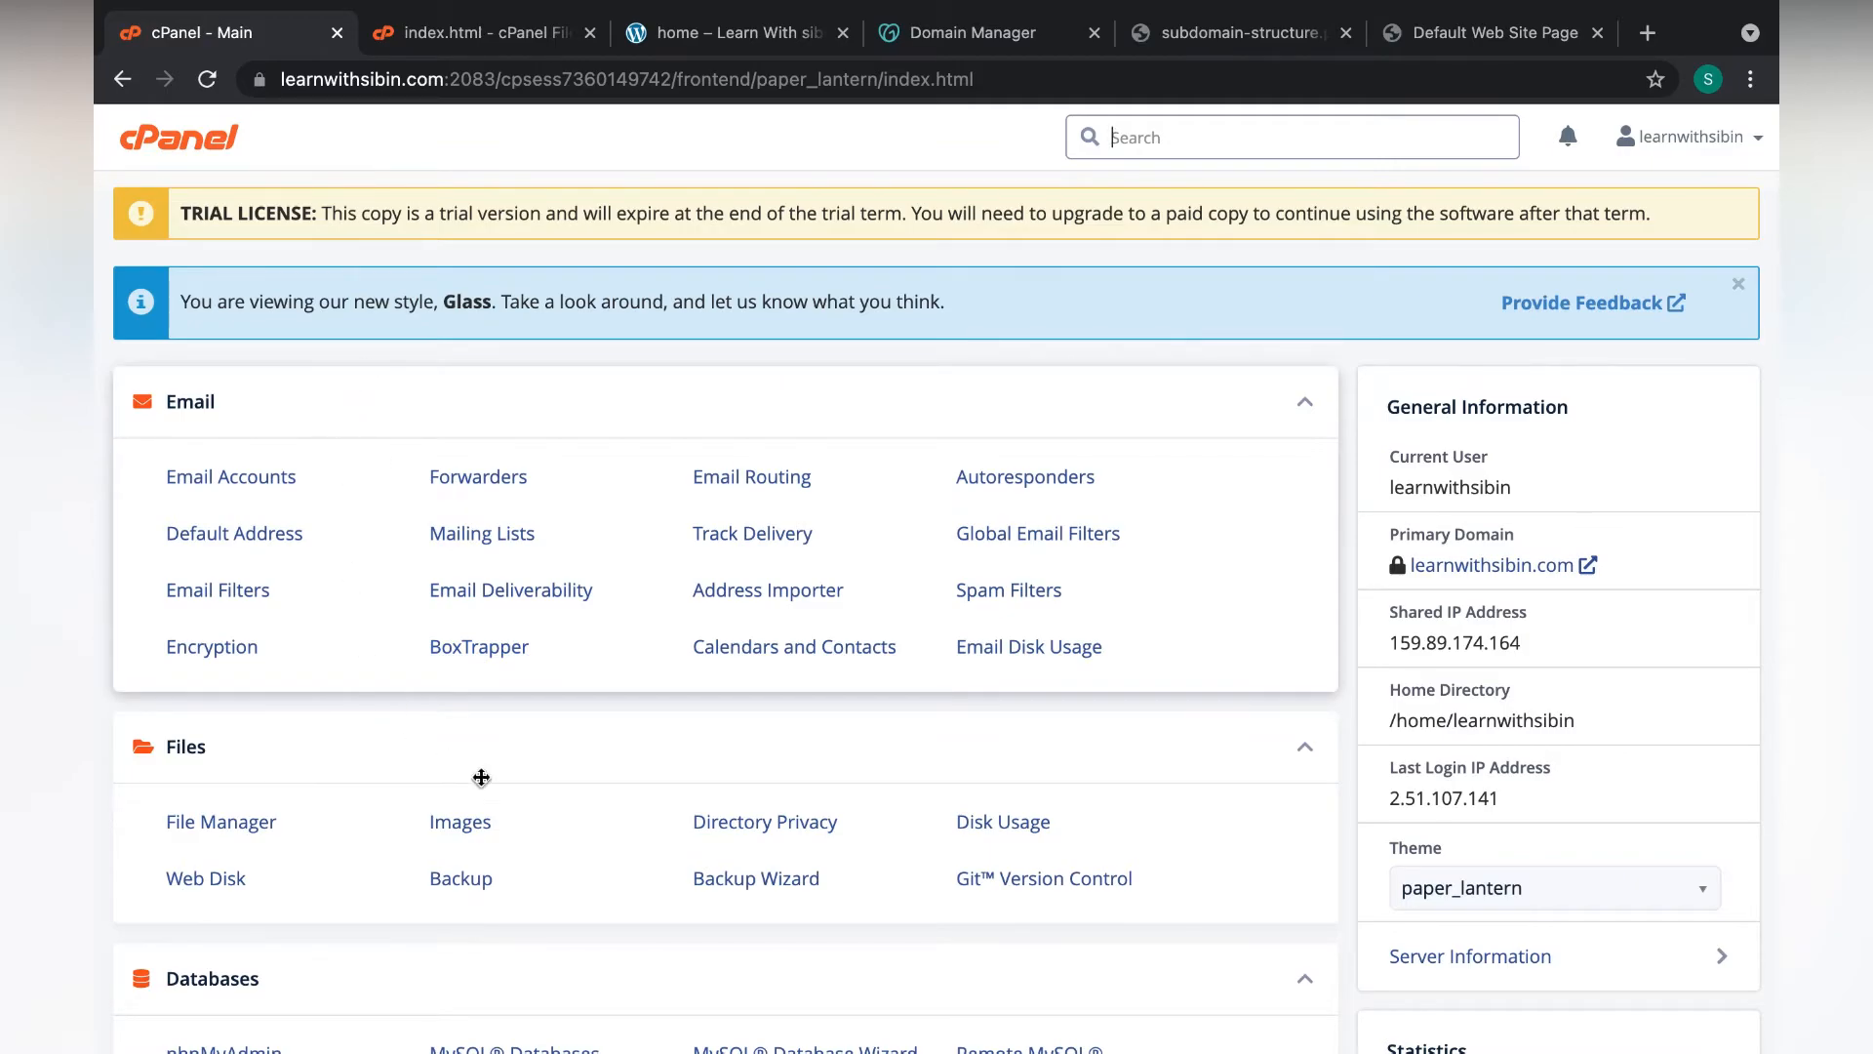
scroll(549, 941, "down", 5)
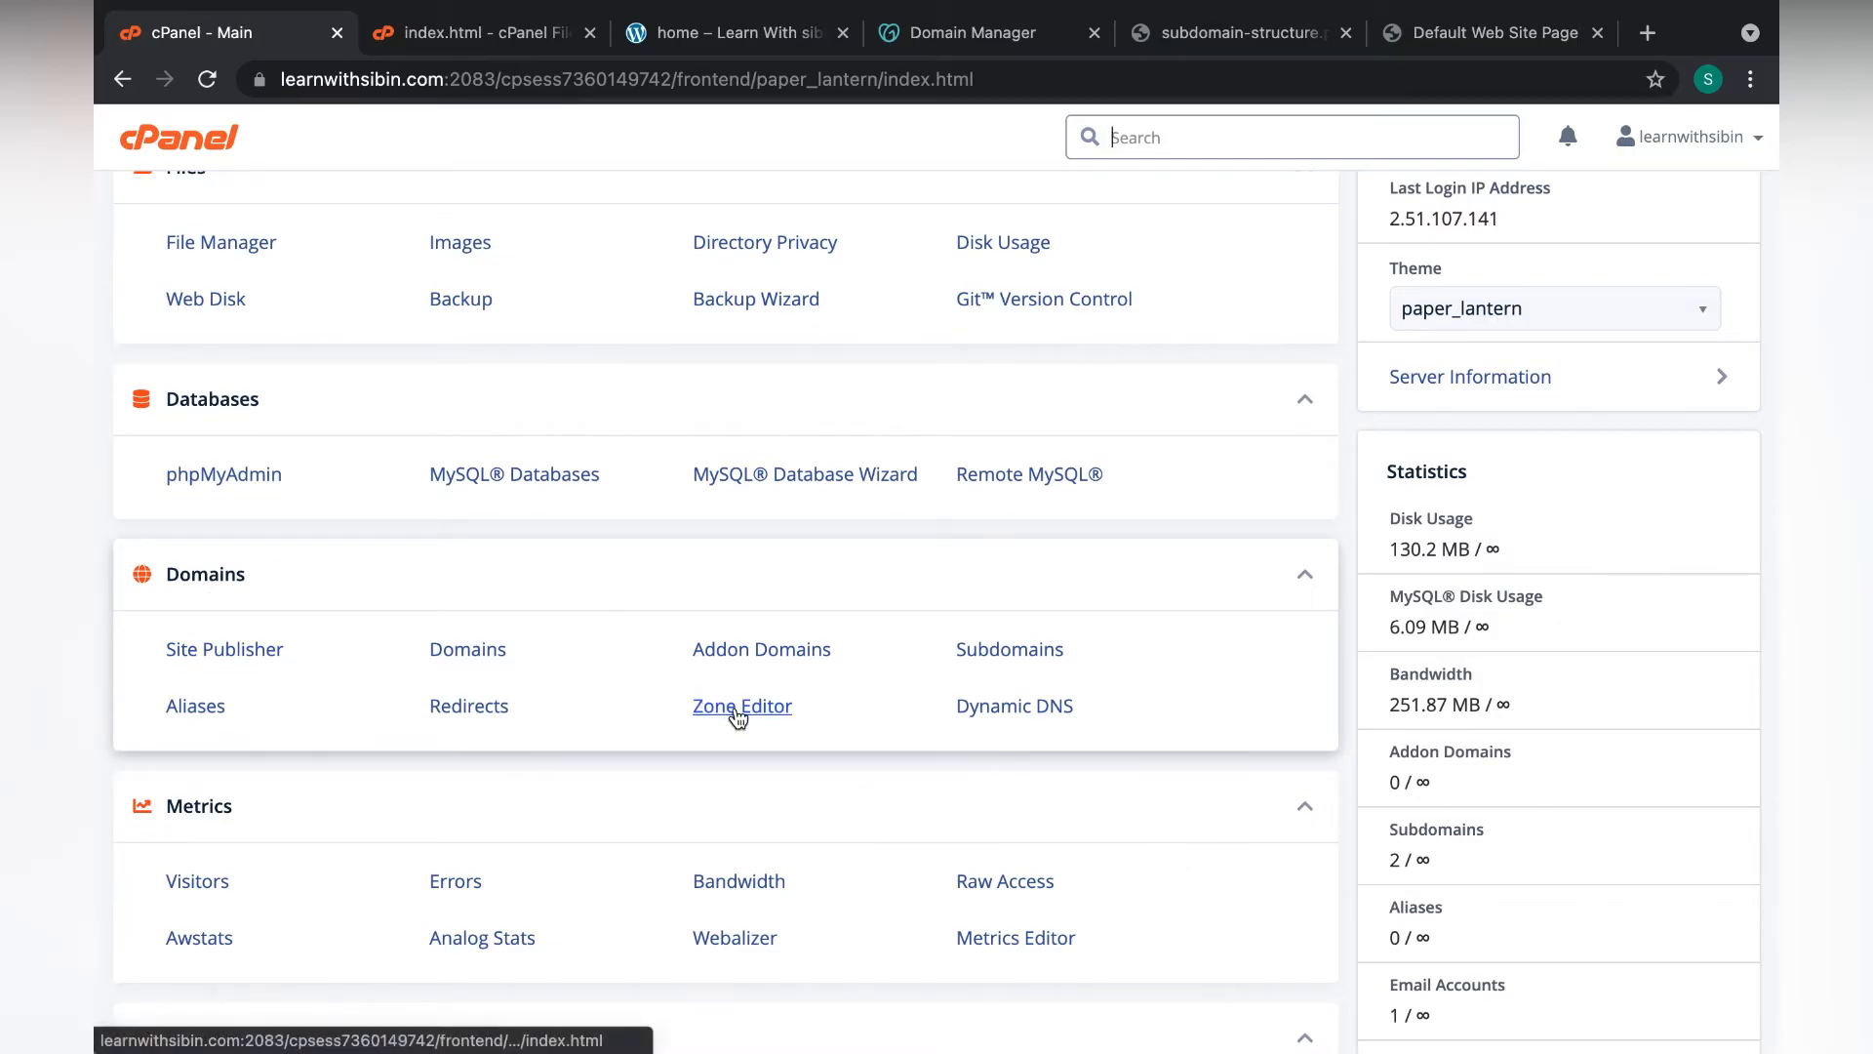
left_click(781, 717)
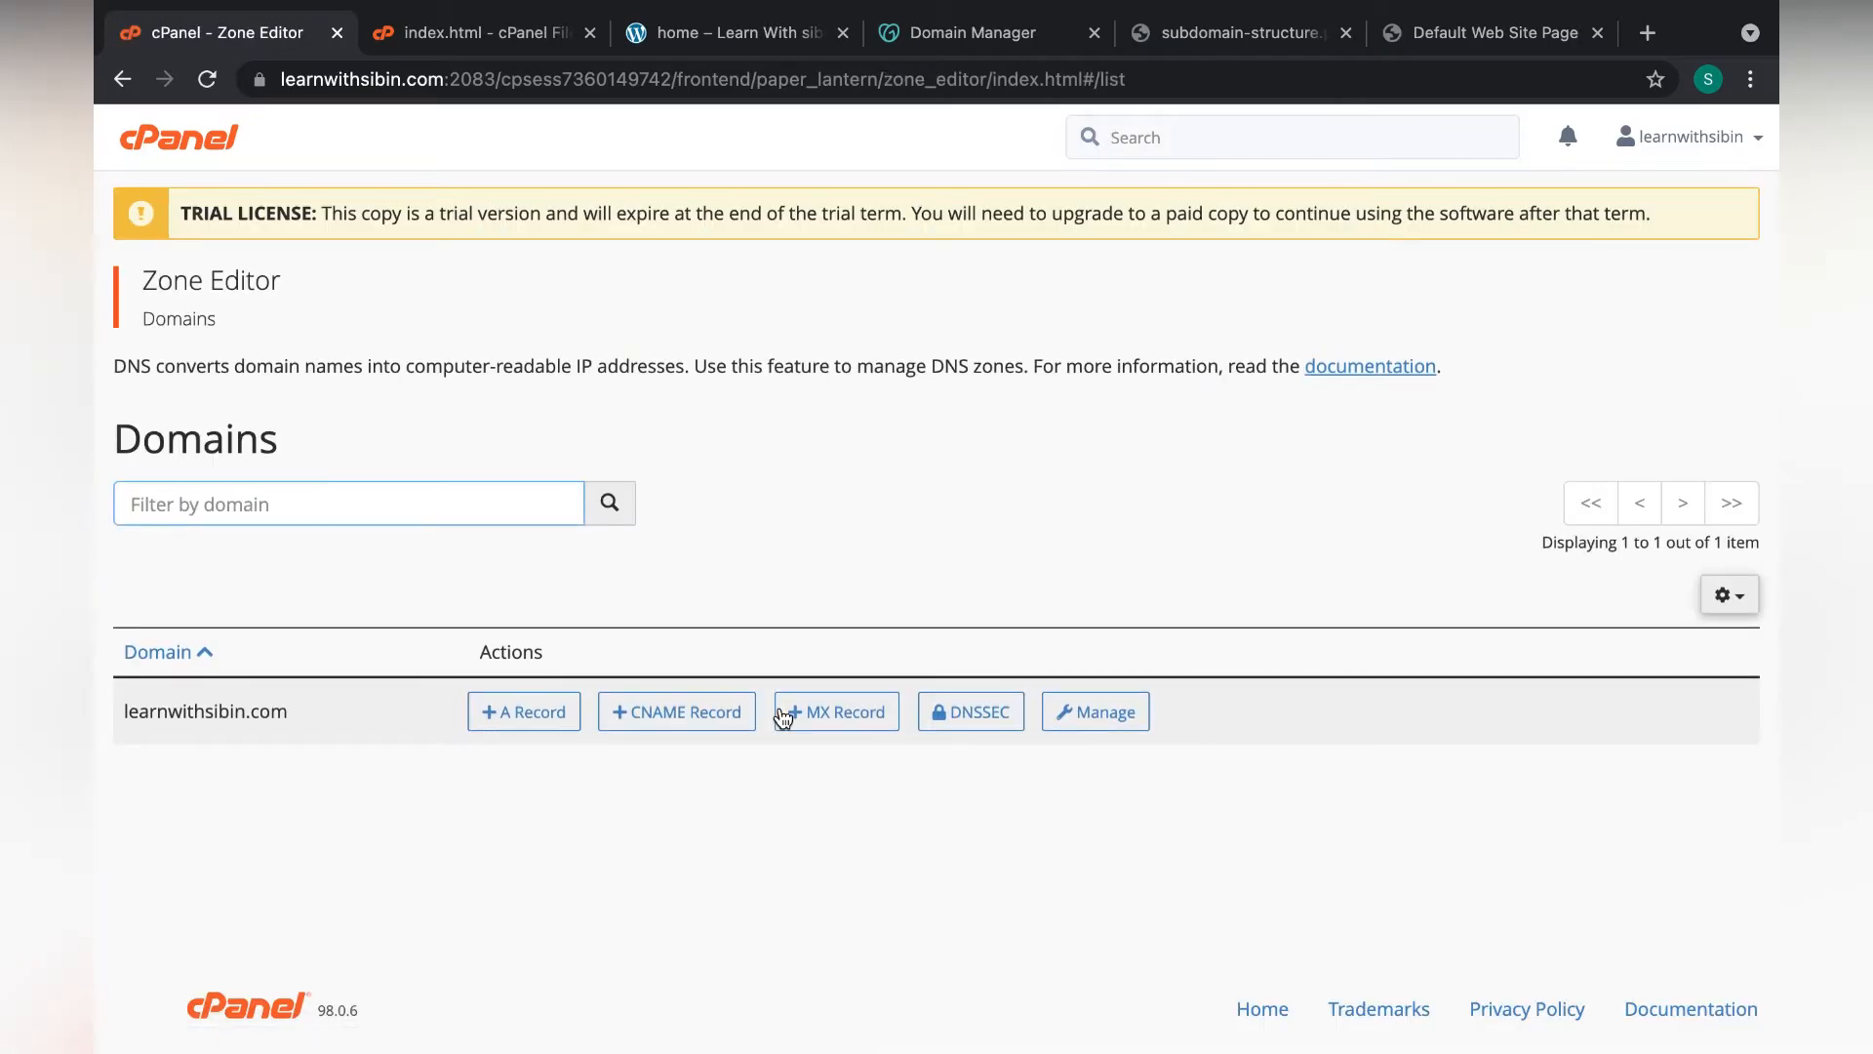
Switch to GoDaddy's DNS Management for learnwithsibin.com and examine its DNS records and nameservers alongside cPanel's Zone Editor
left_click(1000, 47)
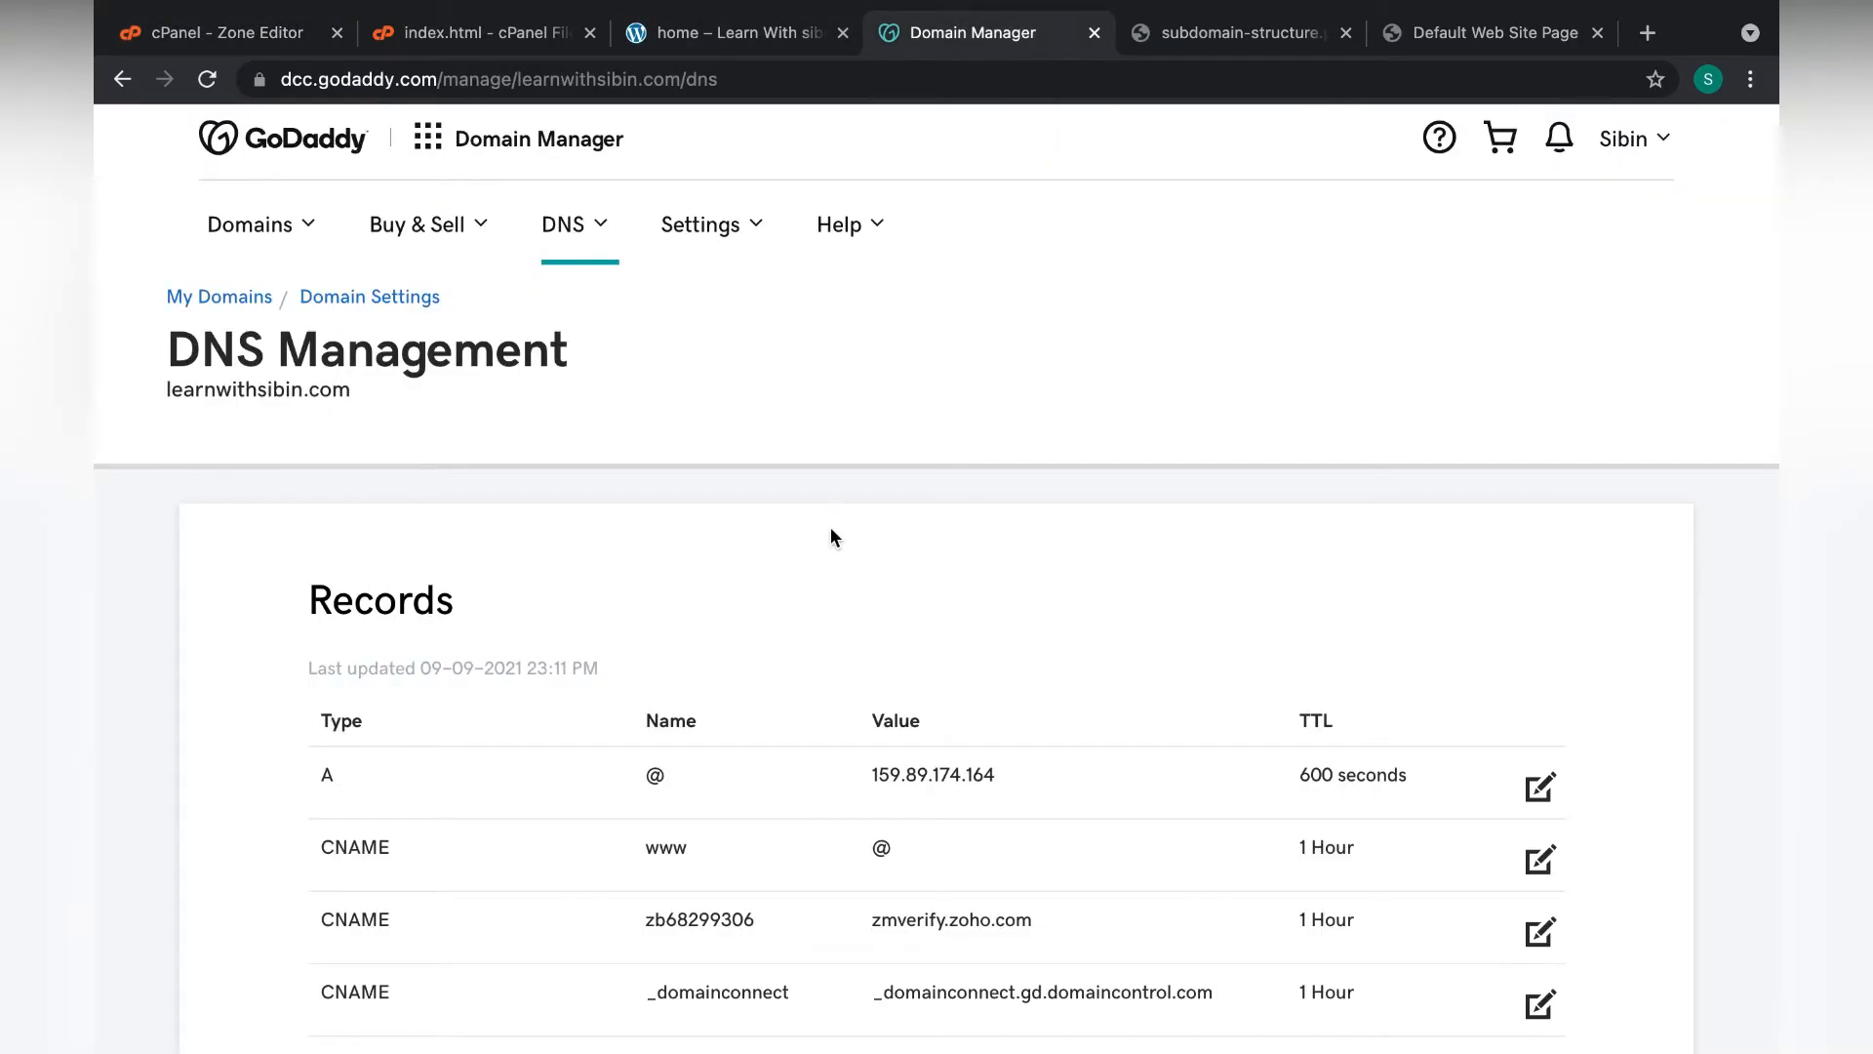
scroll(829, 527, "down", 4)
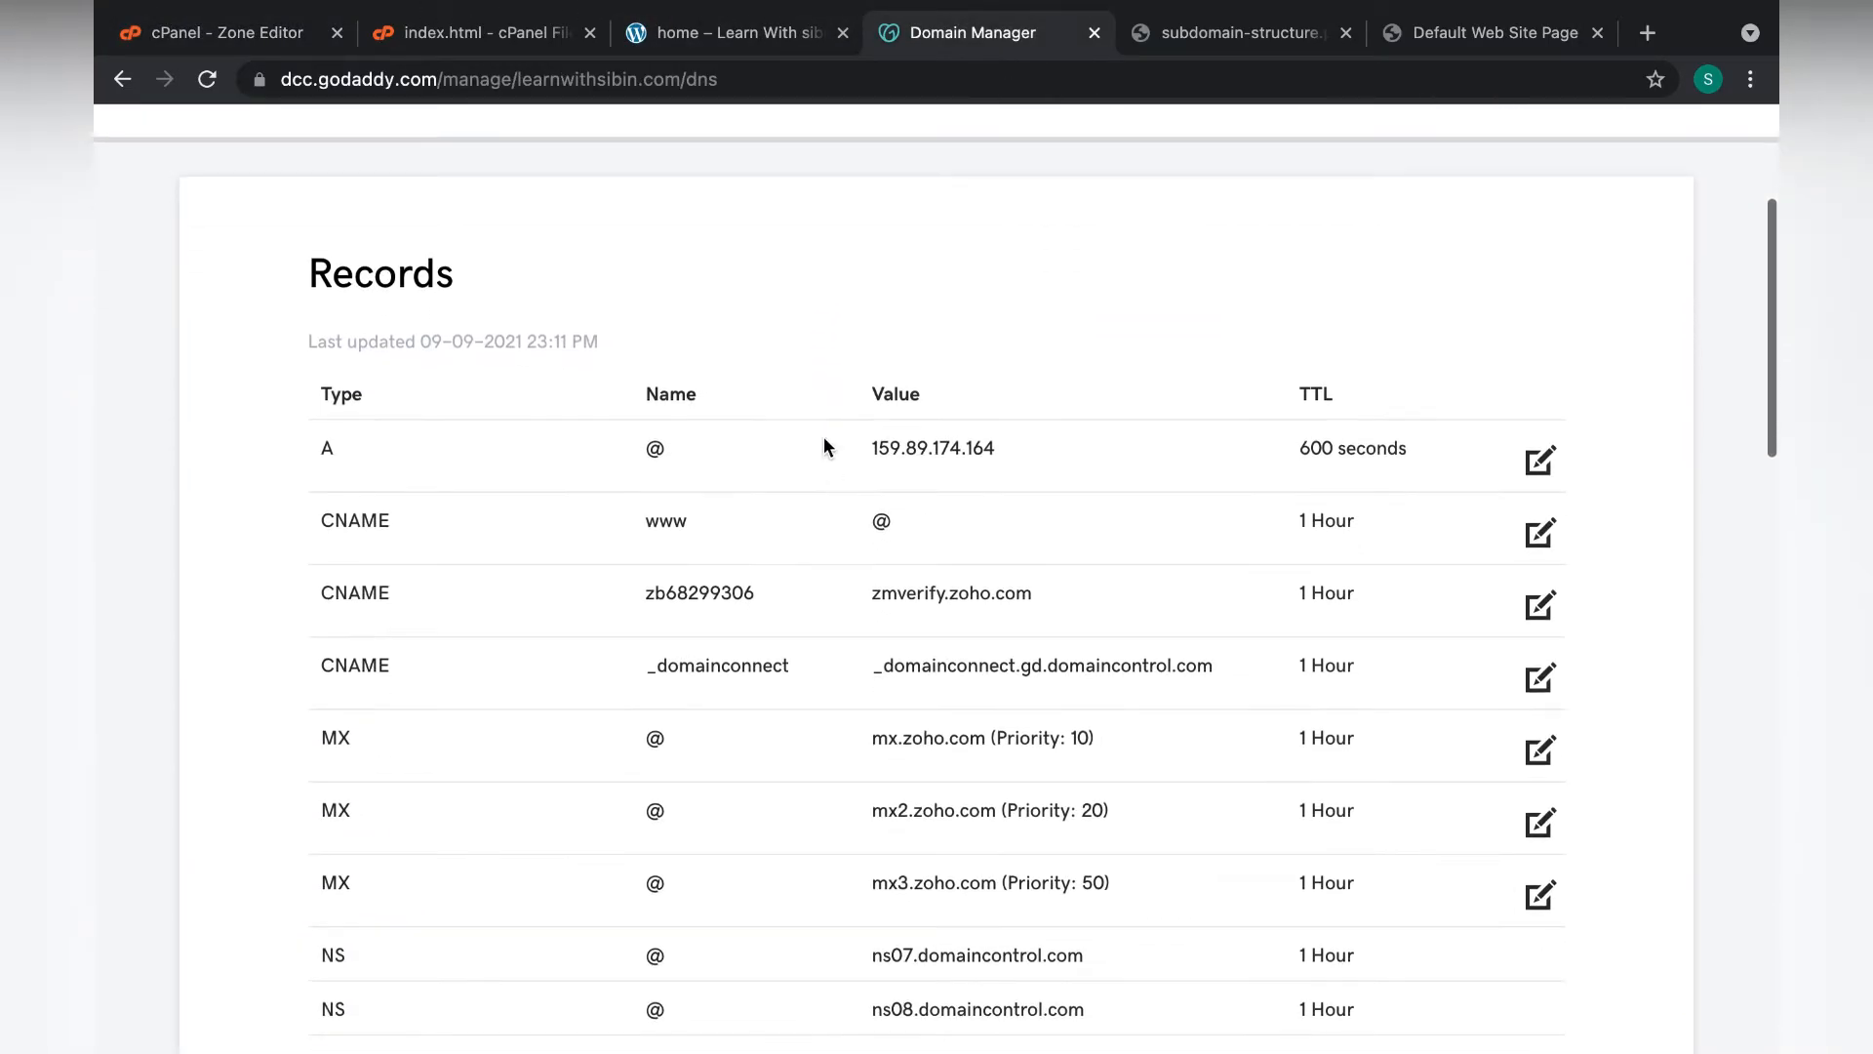
left_click(168, 29)
left_click(953, 29)
scroll(800, 686, "up", 5)
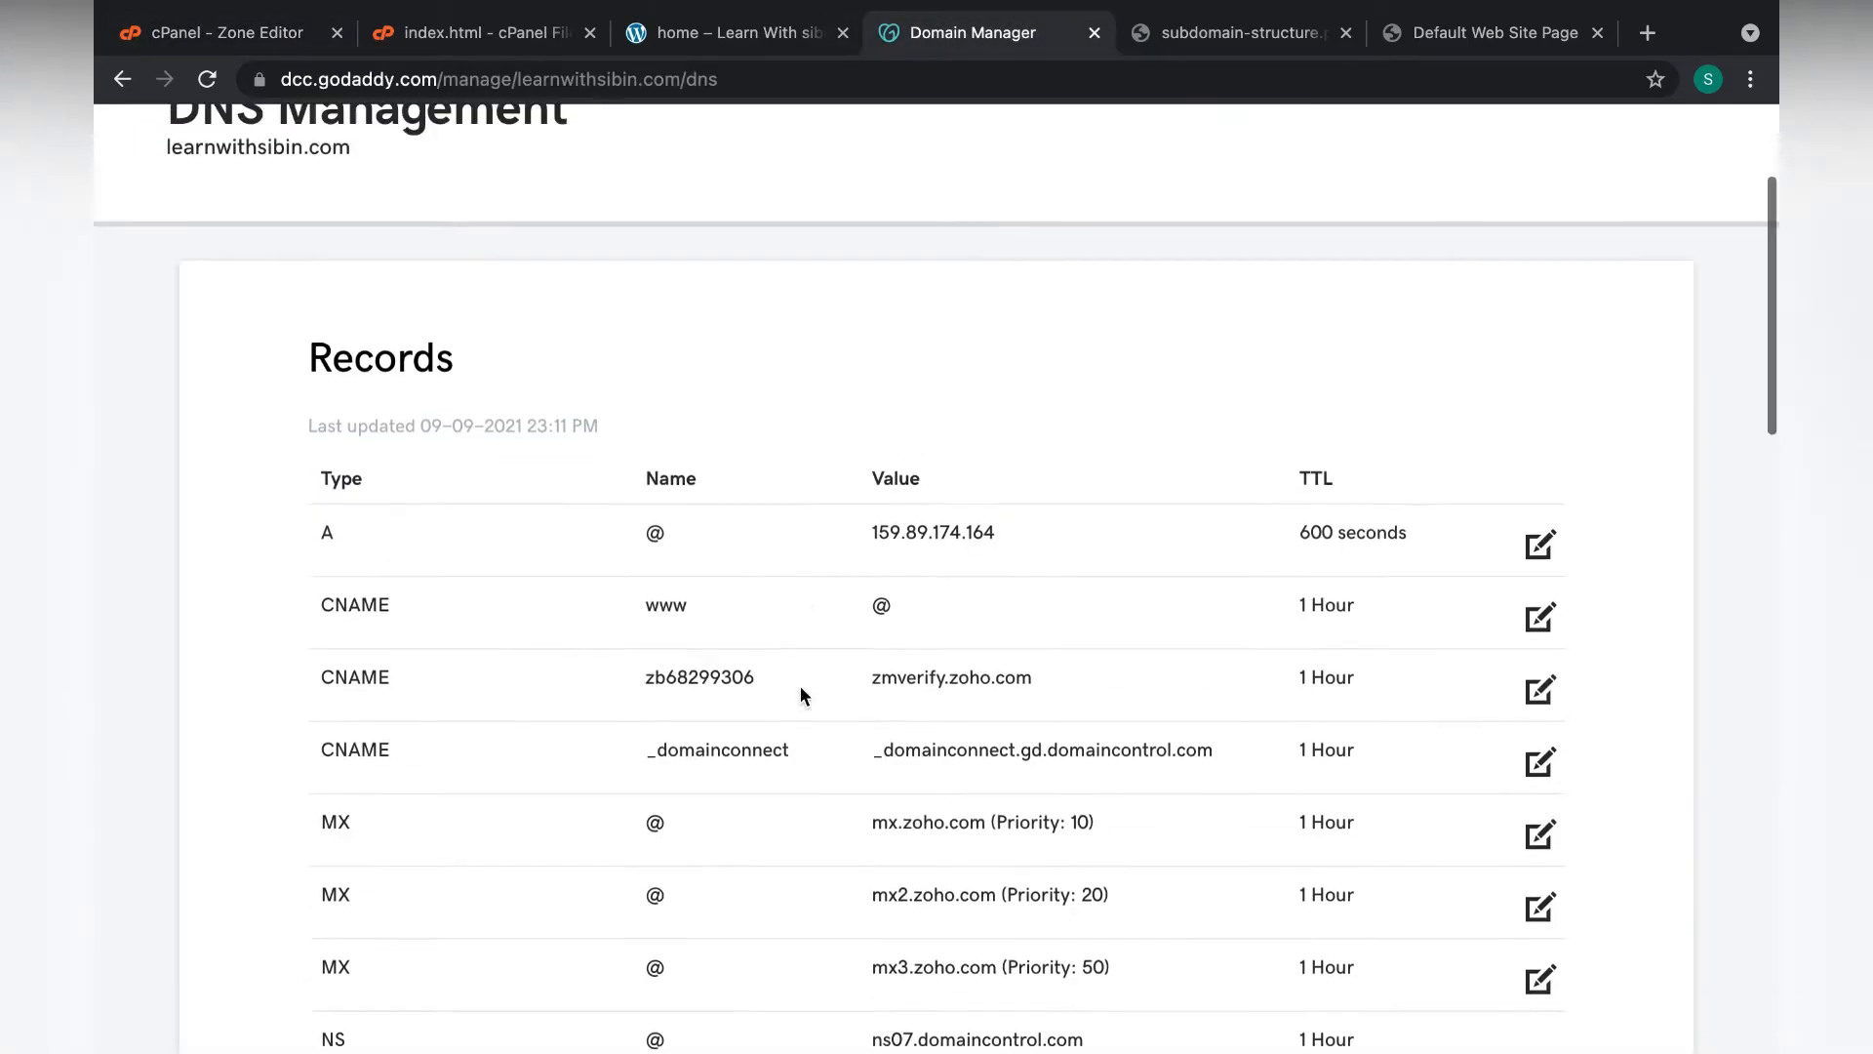
scroll(800, 687, "down", 8)
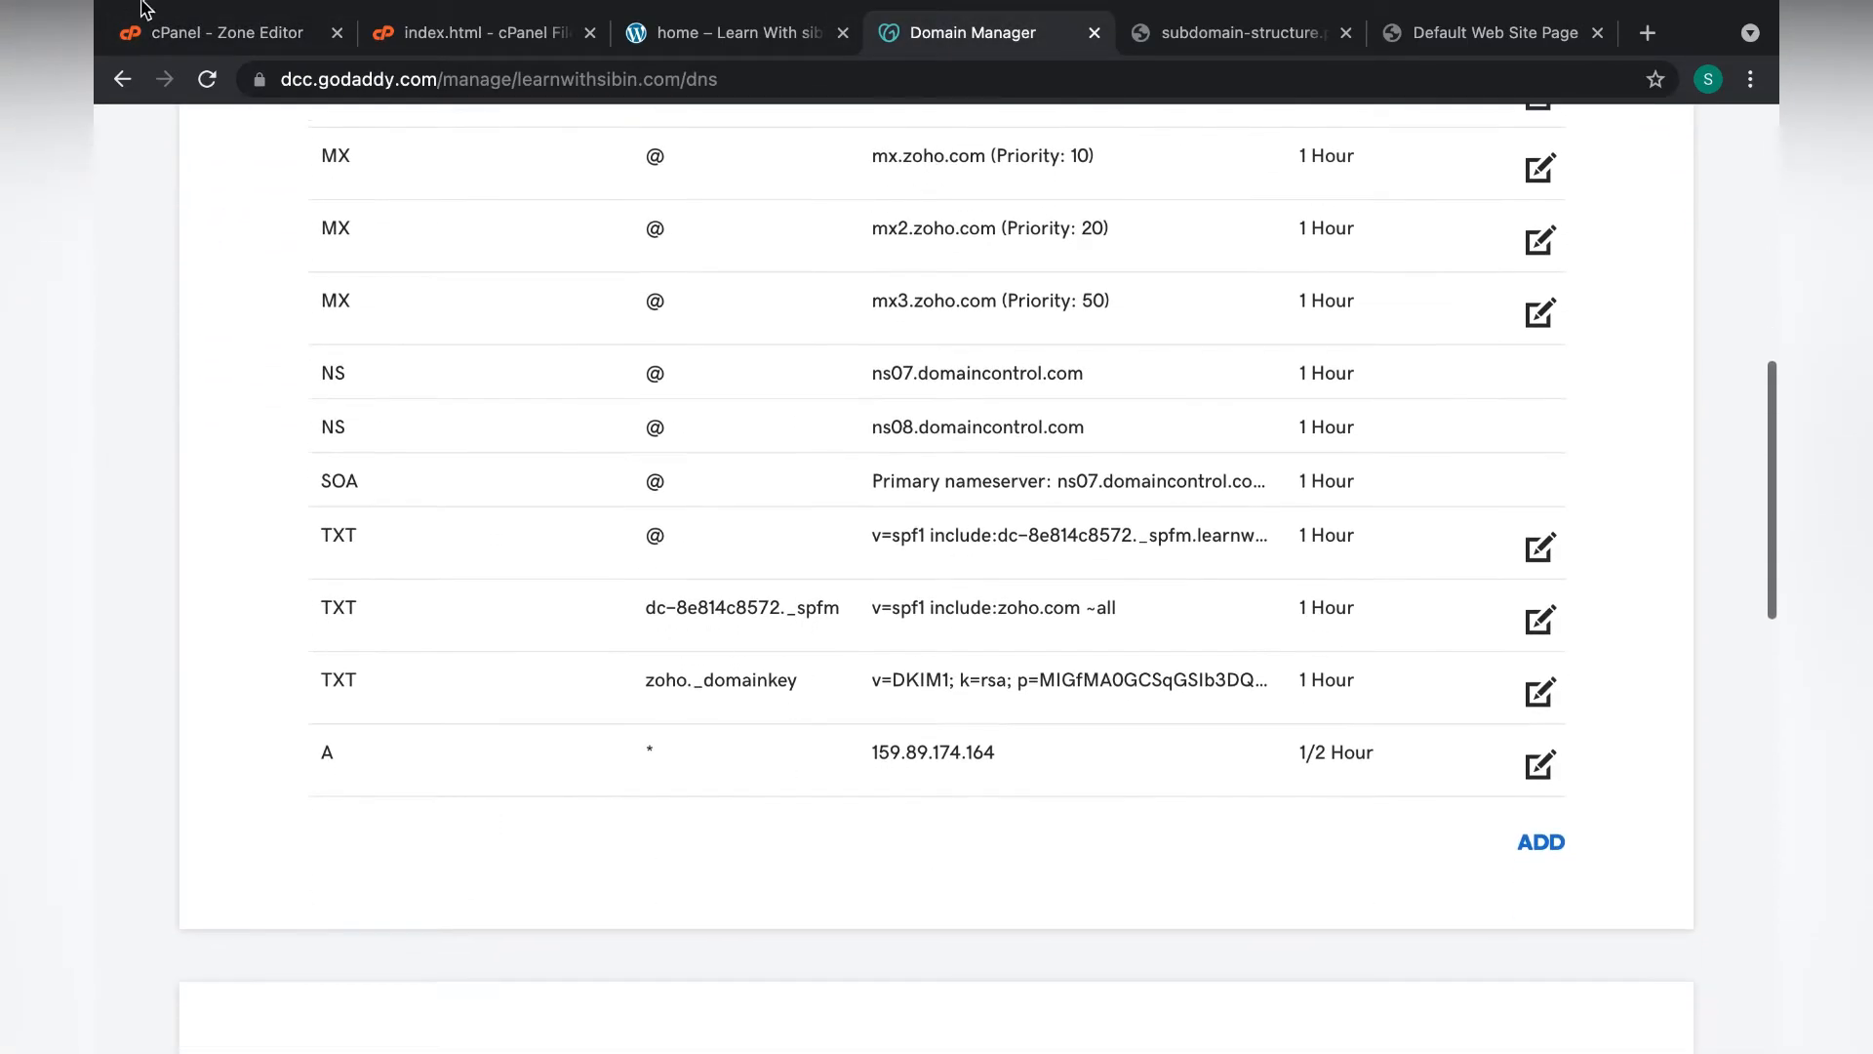
left_click(227, 98)
left_click(966, 32)
scroll(798, 658, "up", 3)
scroll(798, 670, "up", 5)
scroll(435, 657, "down", 12)
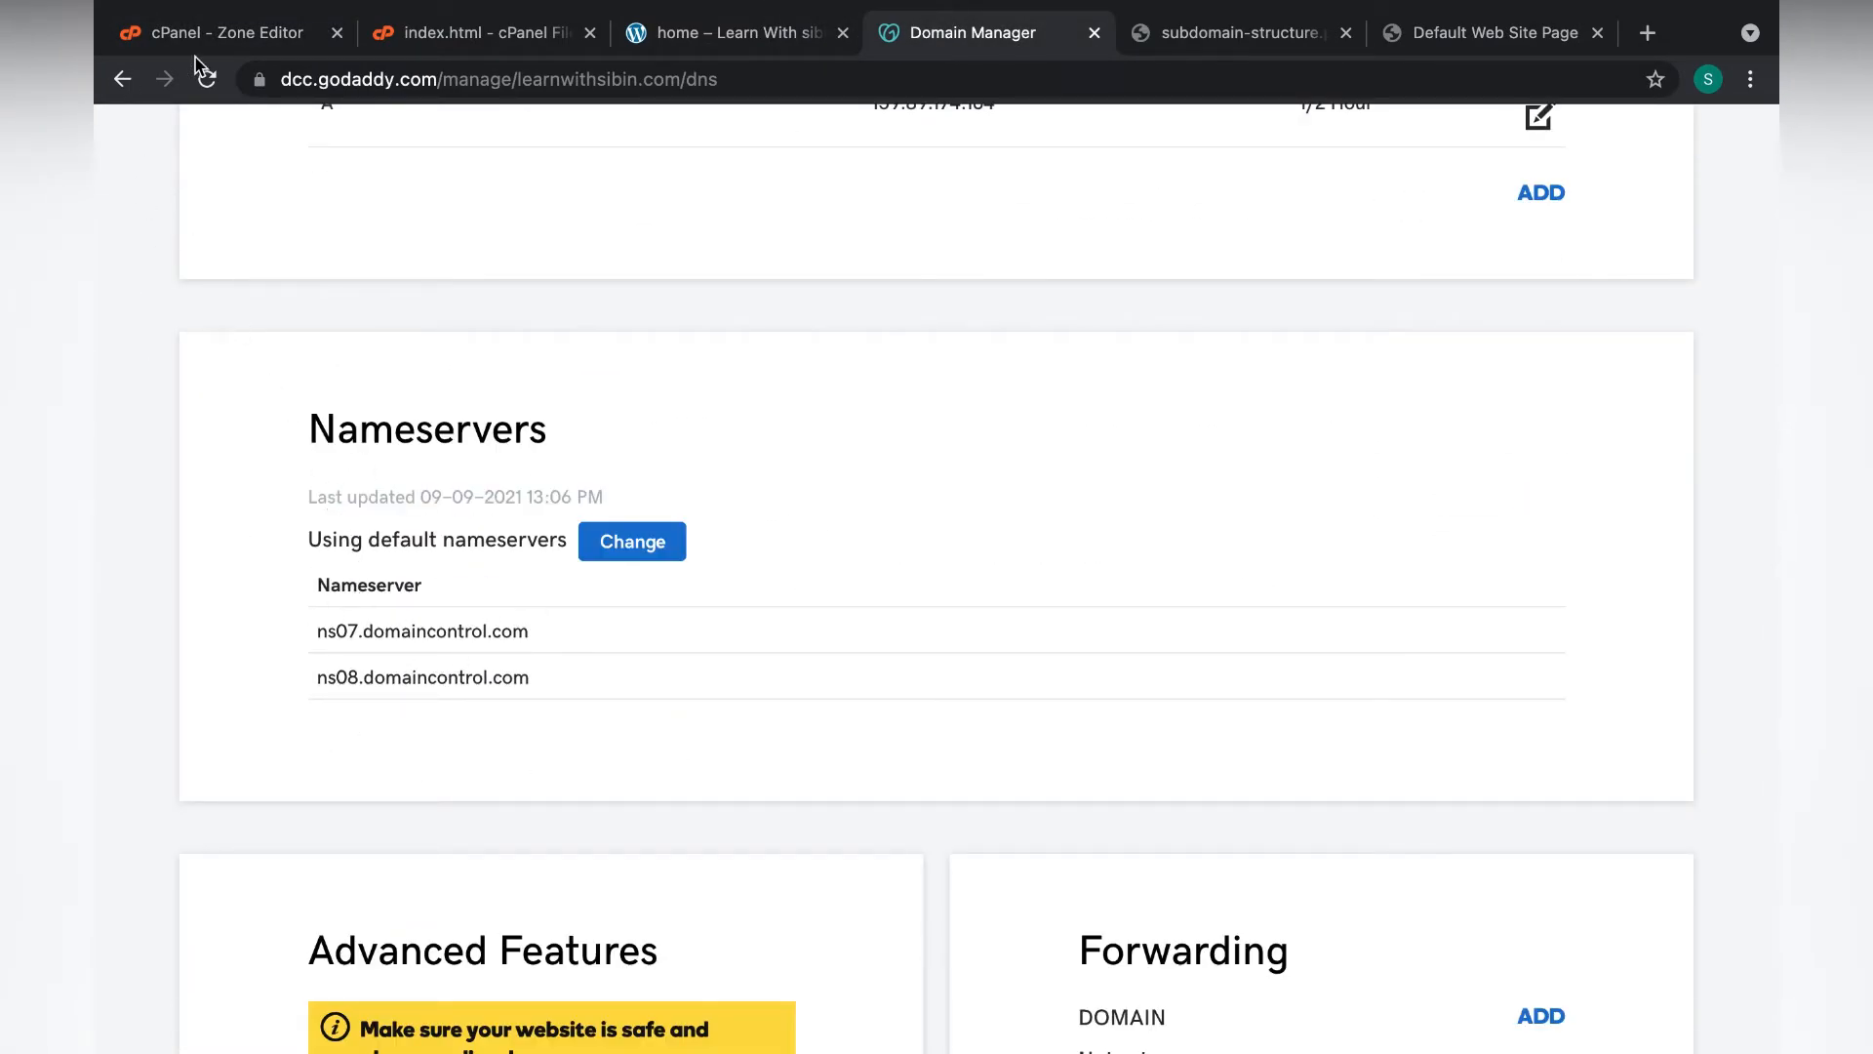
Compare the record types offered in the Zone Editor with GoDaddy's records list once more, ending in the Zone Editor
left_click(228, 39)
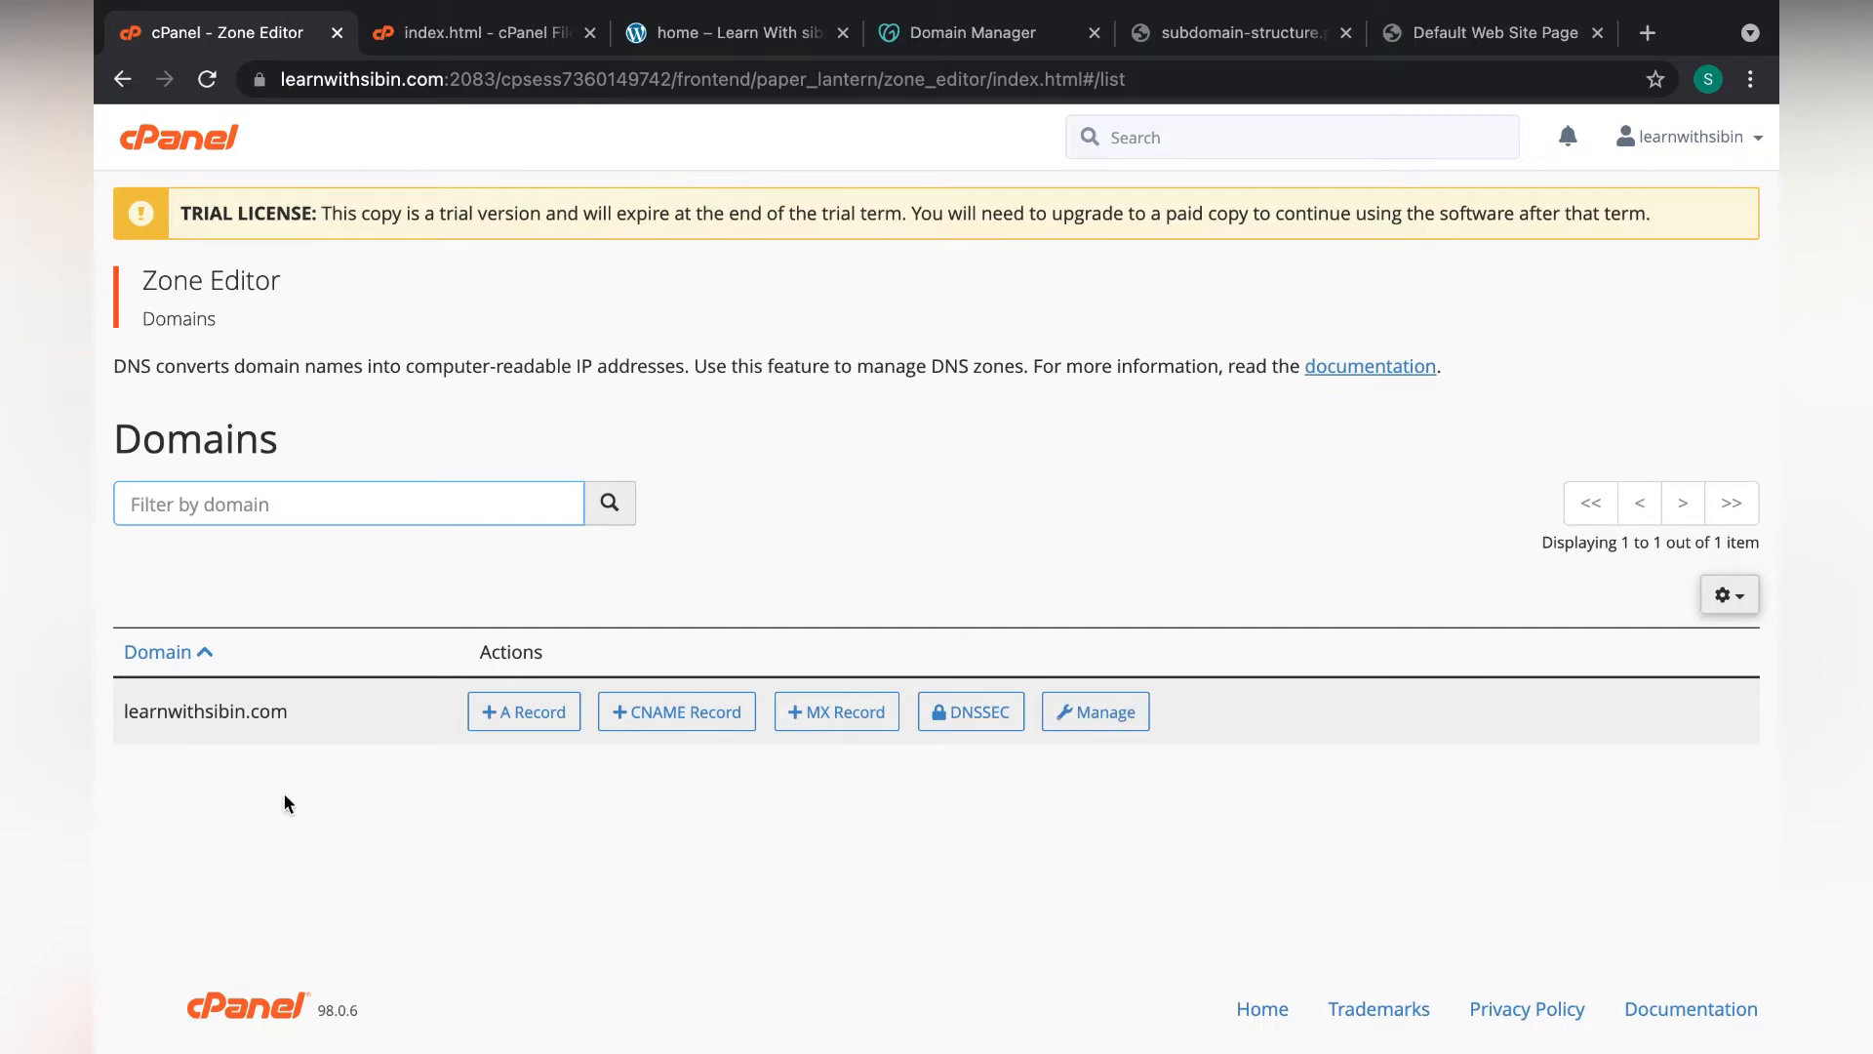
left_click(907, 35)
scroll(683, 449, "up", 15)
scroll(683, 449, "down", 3)
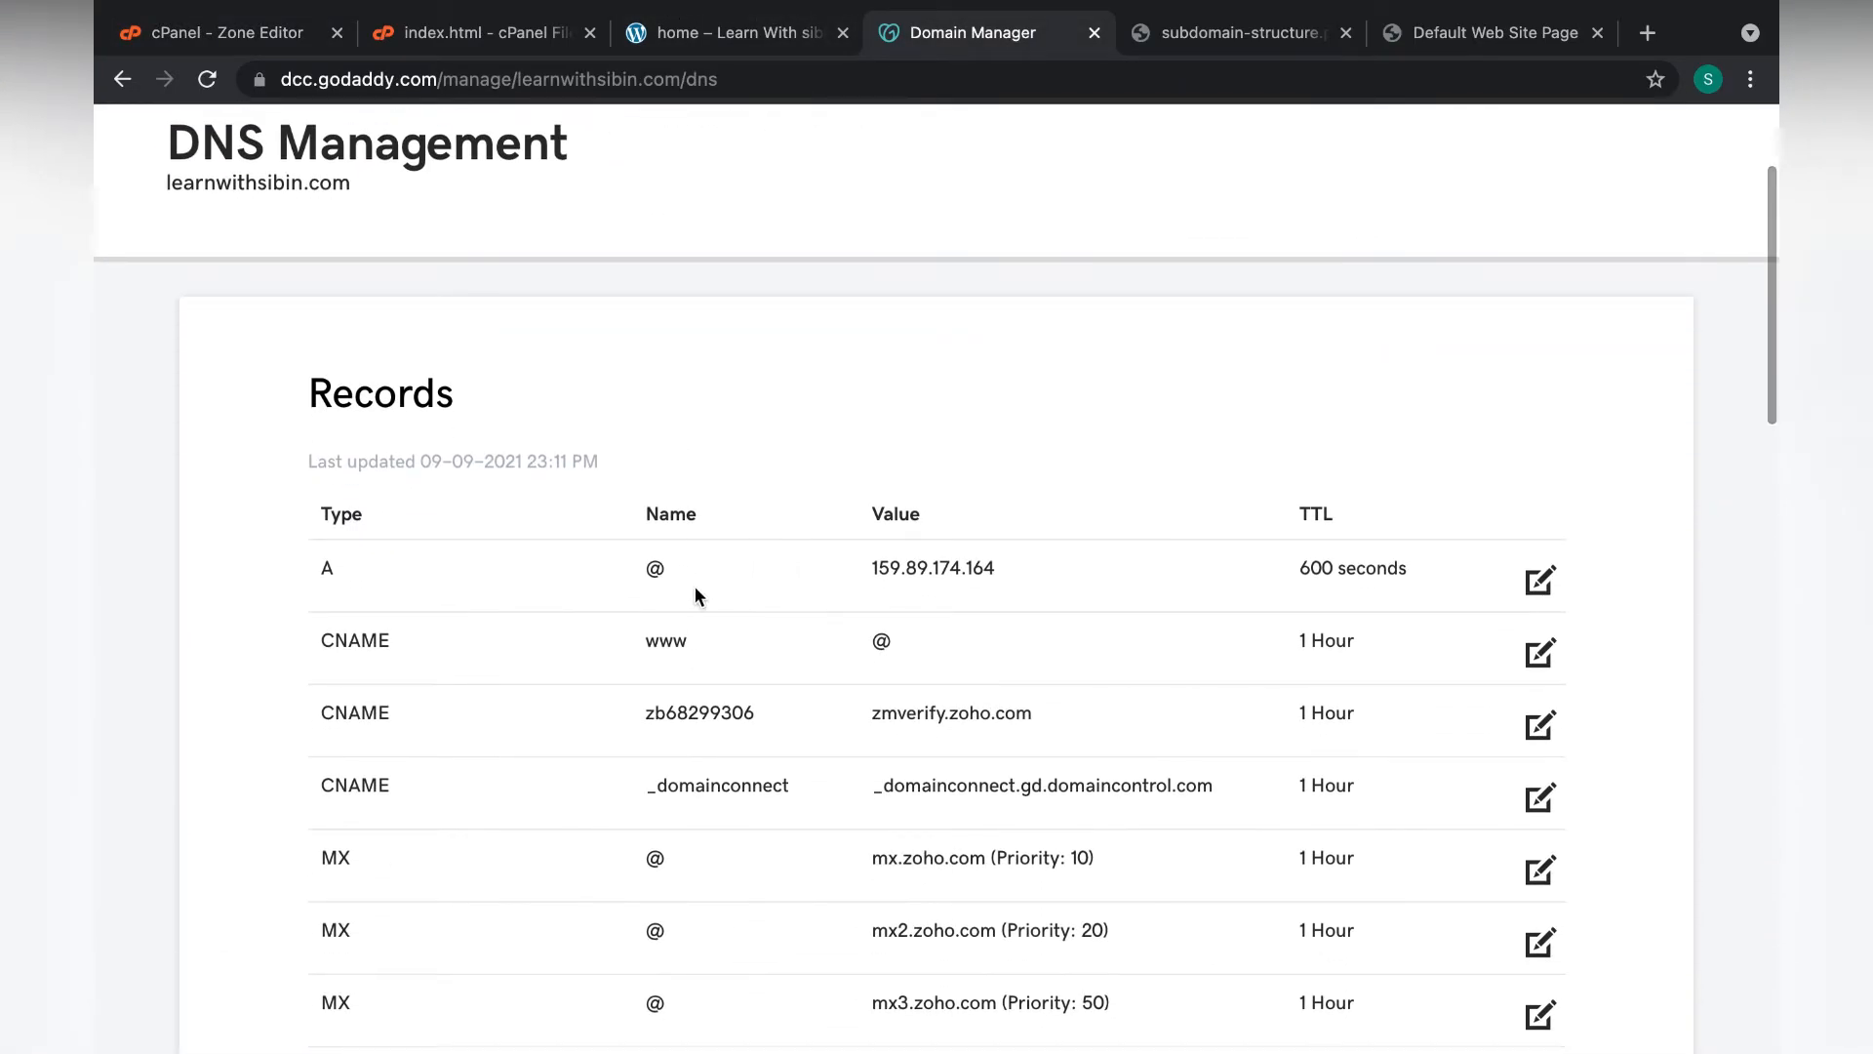
left_click(225, 33)
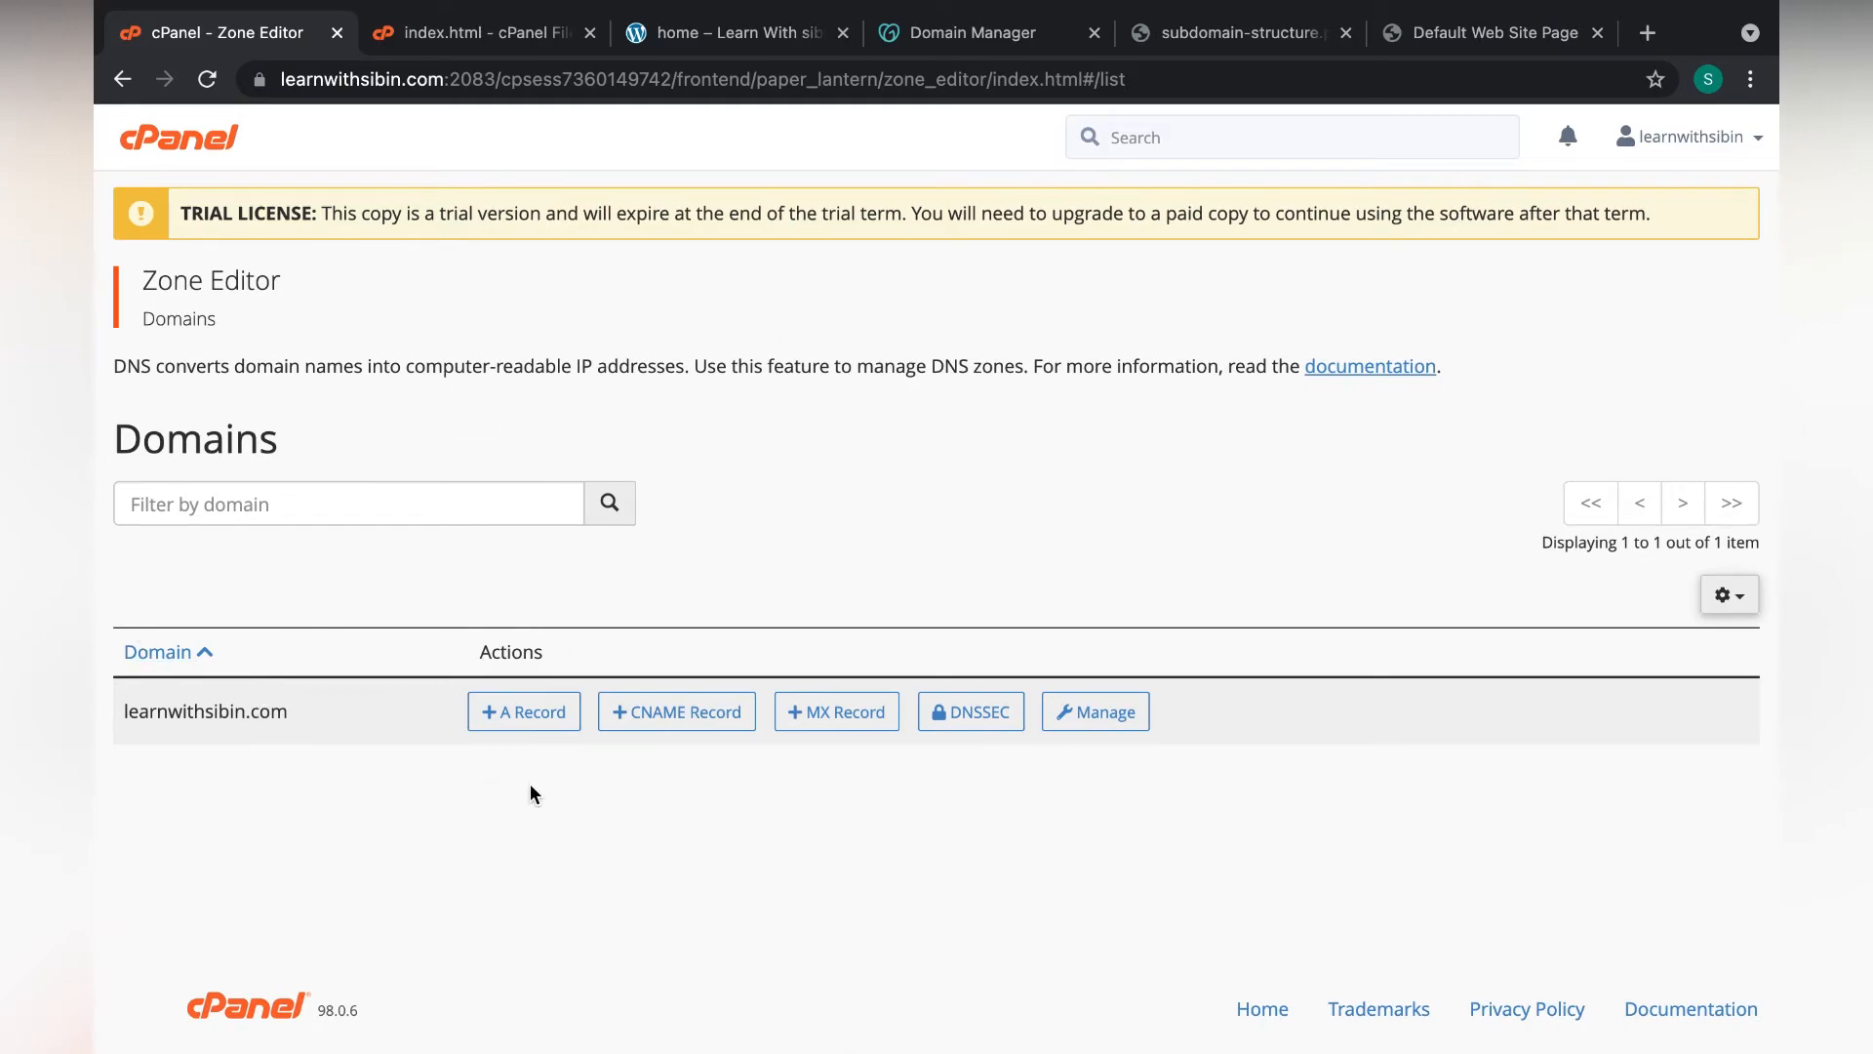
left_click(530, 714)
left_click(807, 312)
type("site.learnwithsibin.com")
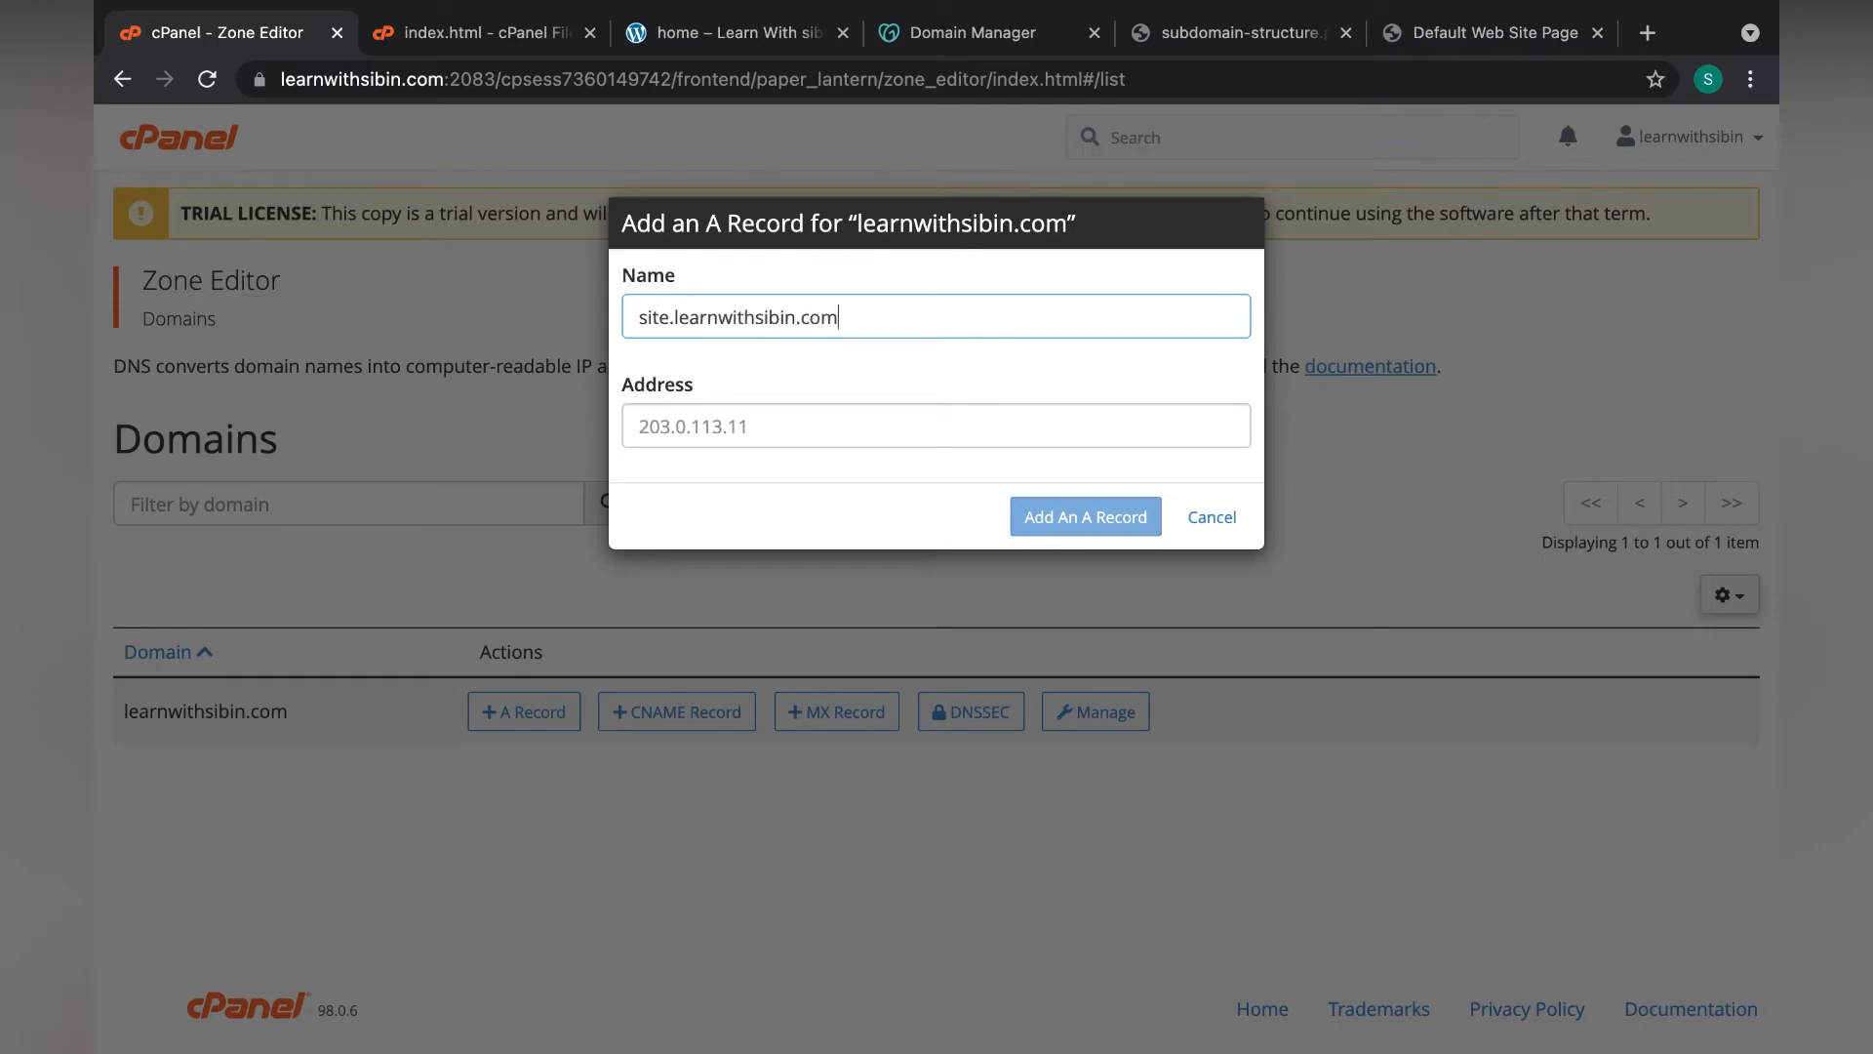
left_click(834, 418)
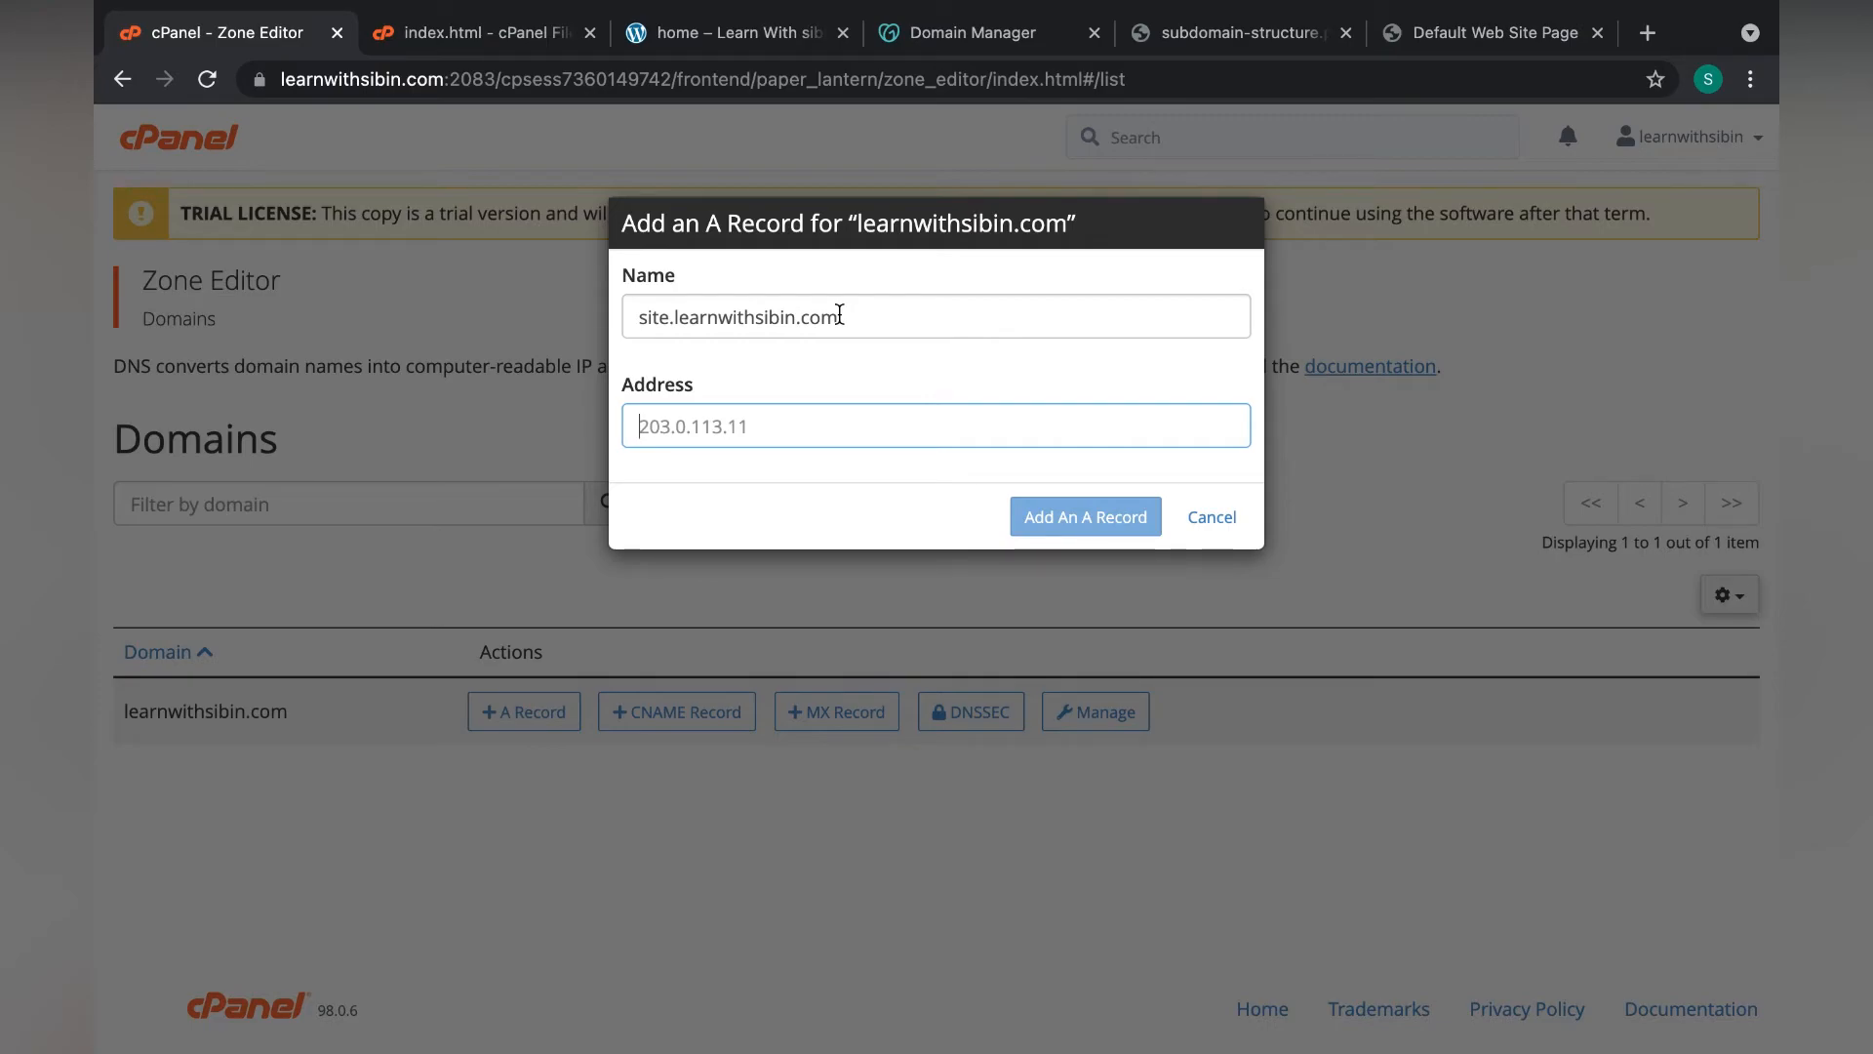
left_click(1196, 526)
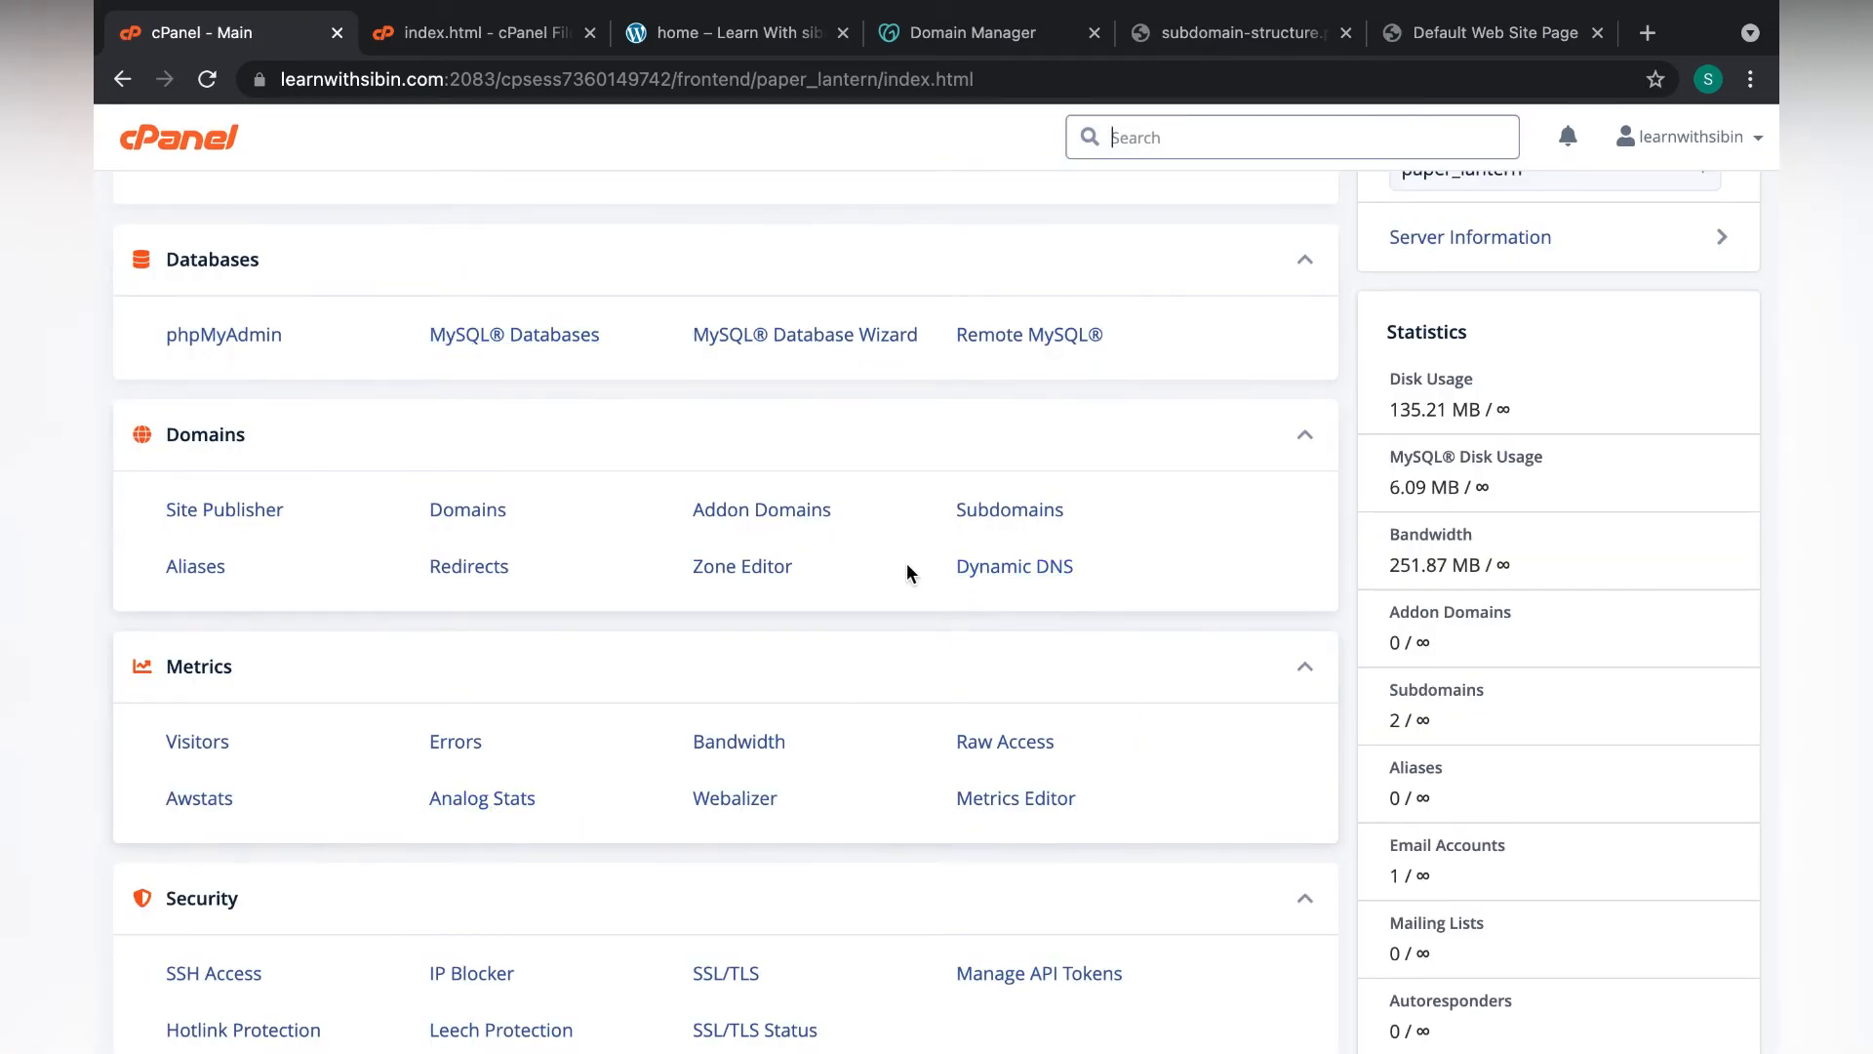
Open Email Accounts from the cPanel home page and open the form for creating an email account
scroll(905, 572, "up", 1)
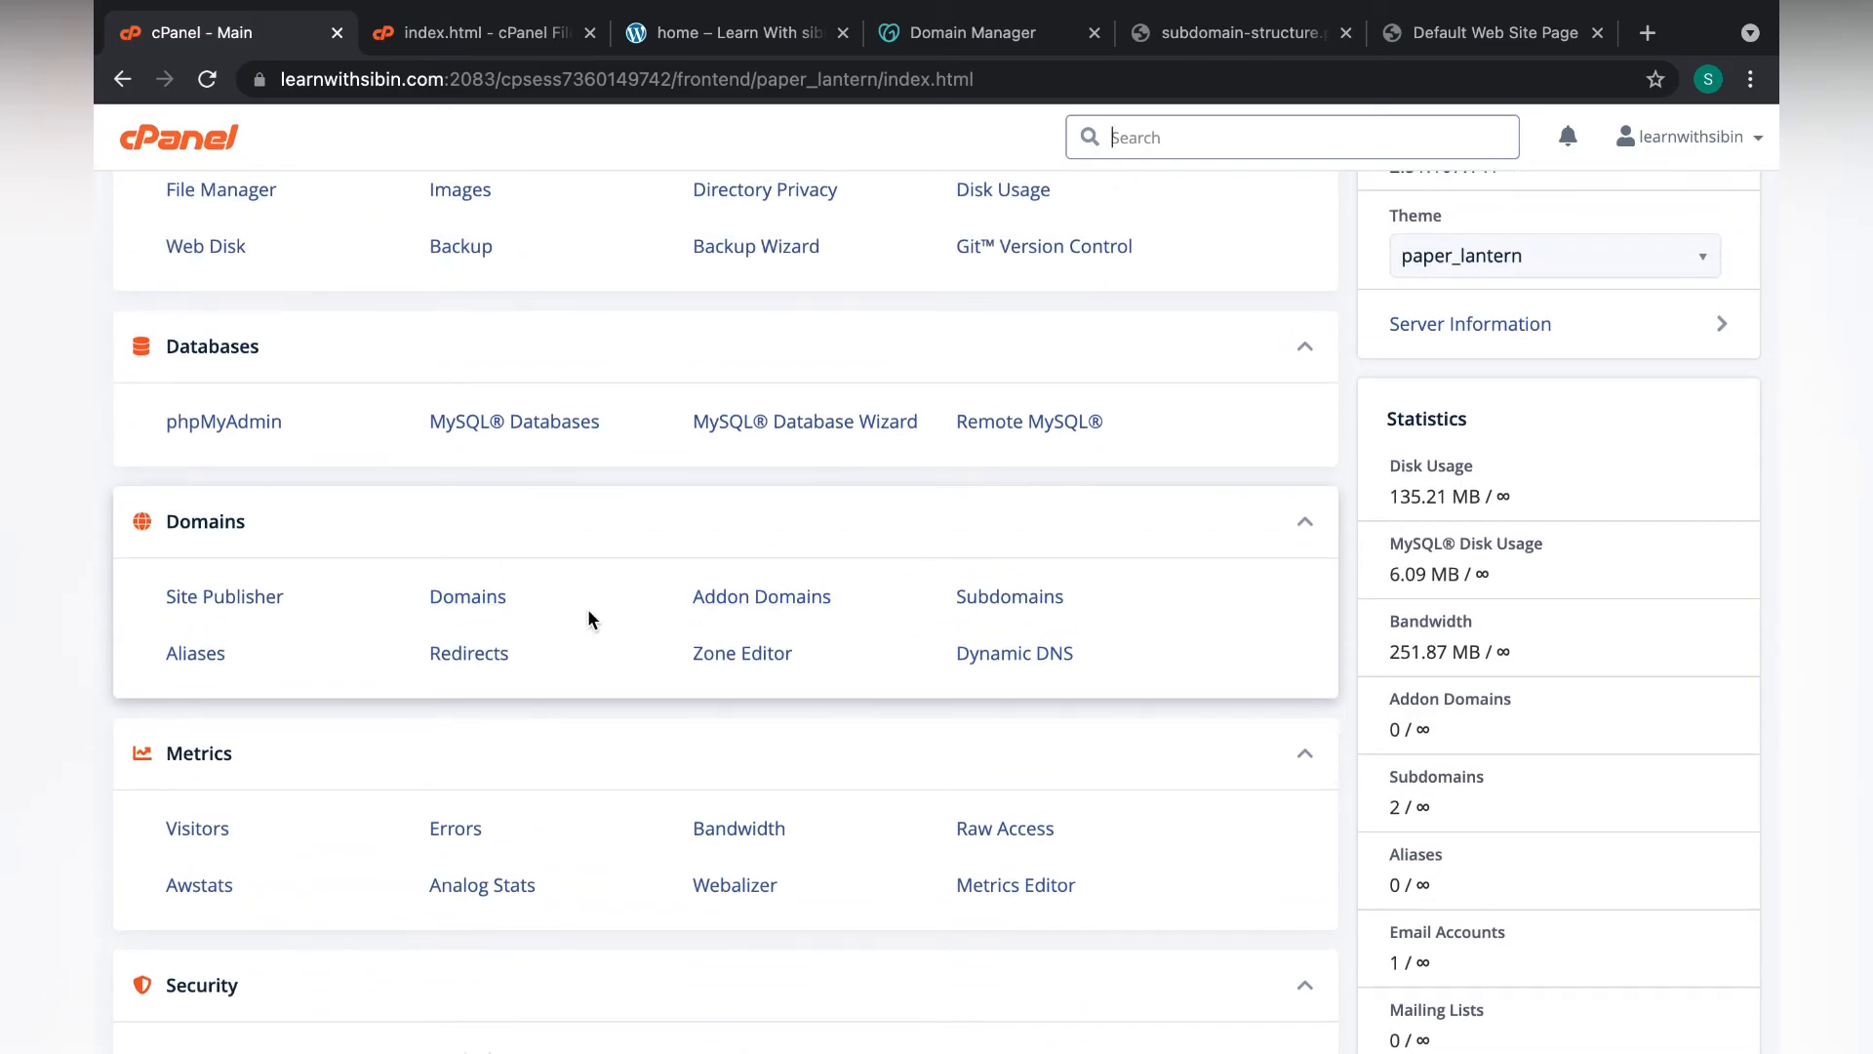
scroll(590, 617, "up", 6)
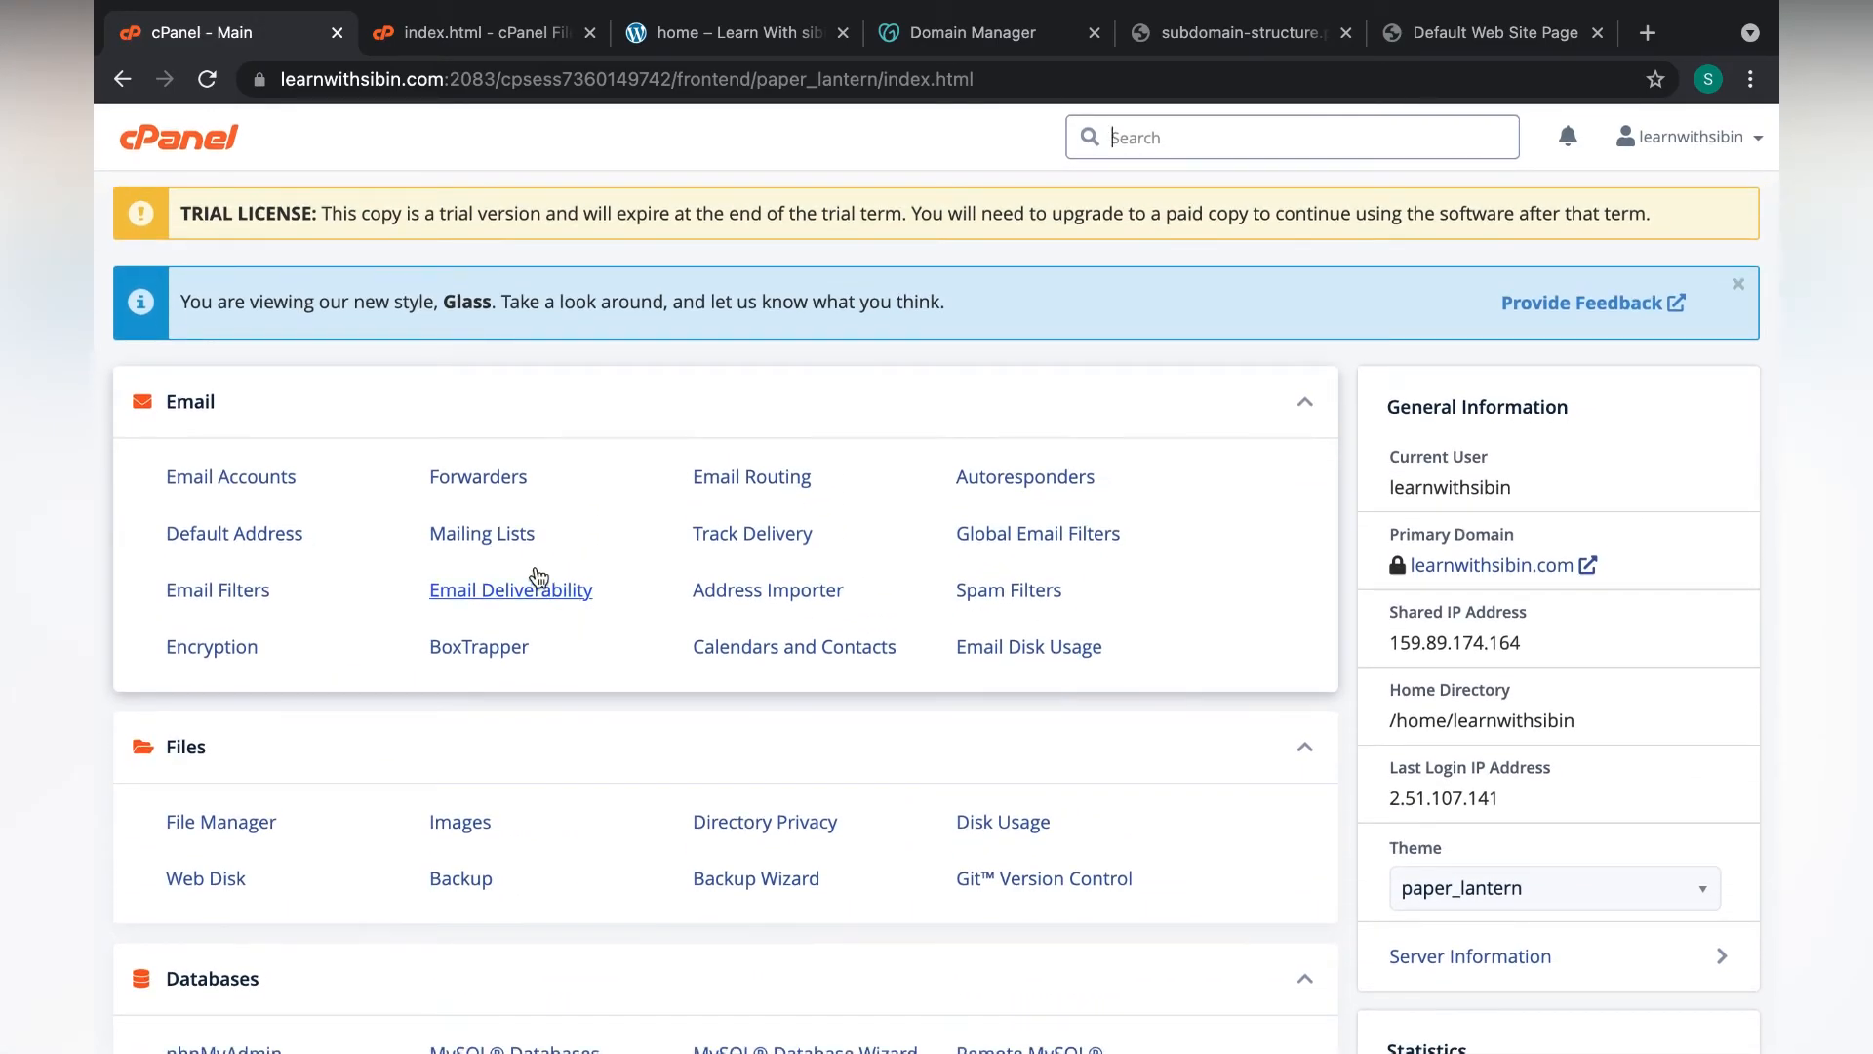
left_click(279, 488)
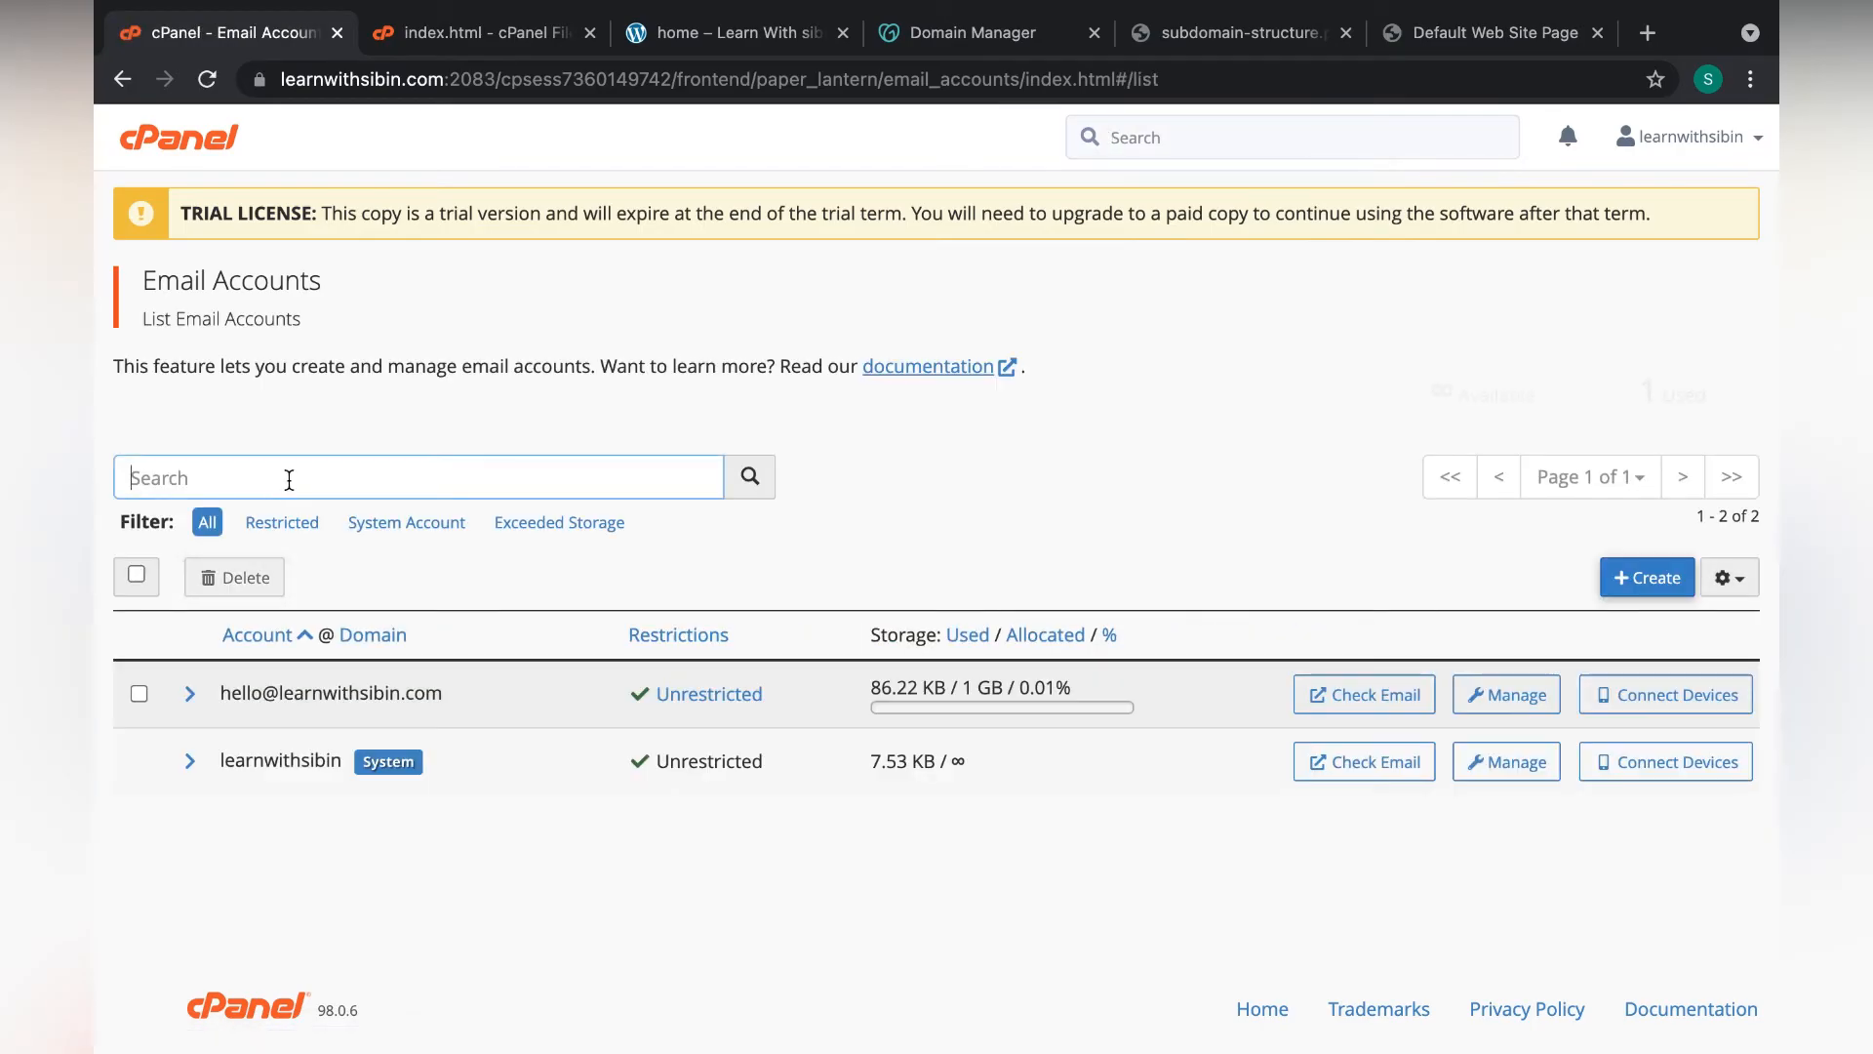
left_click(1645, 578)
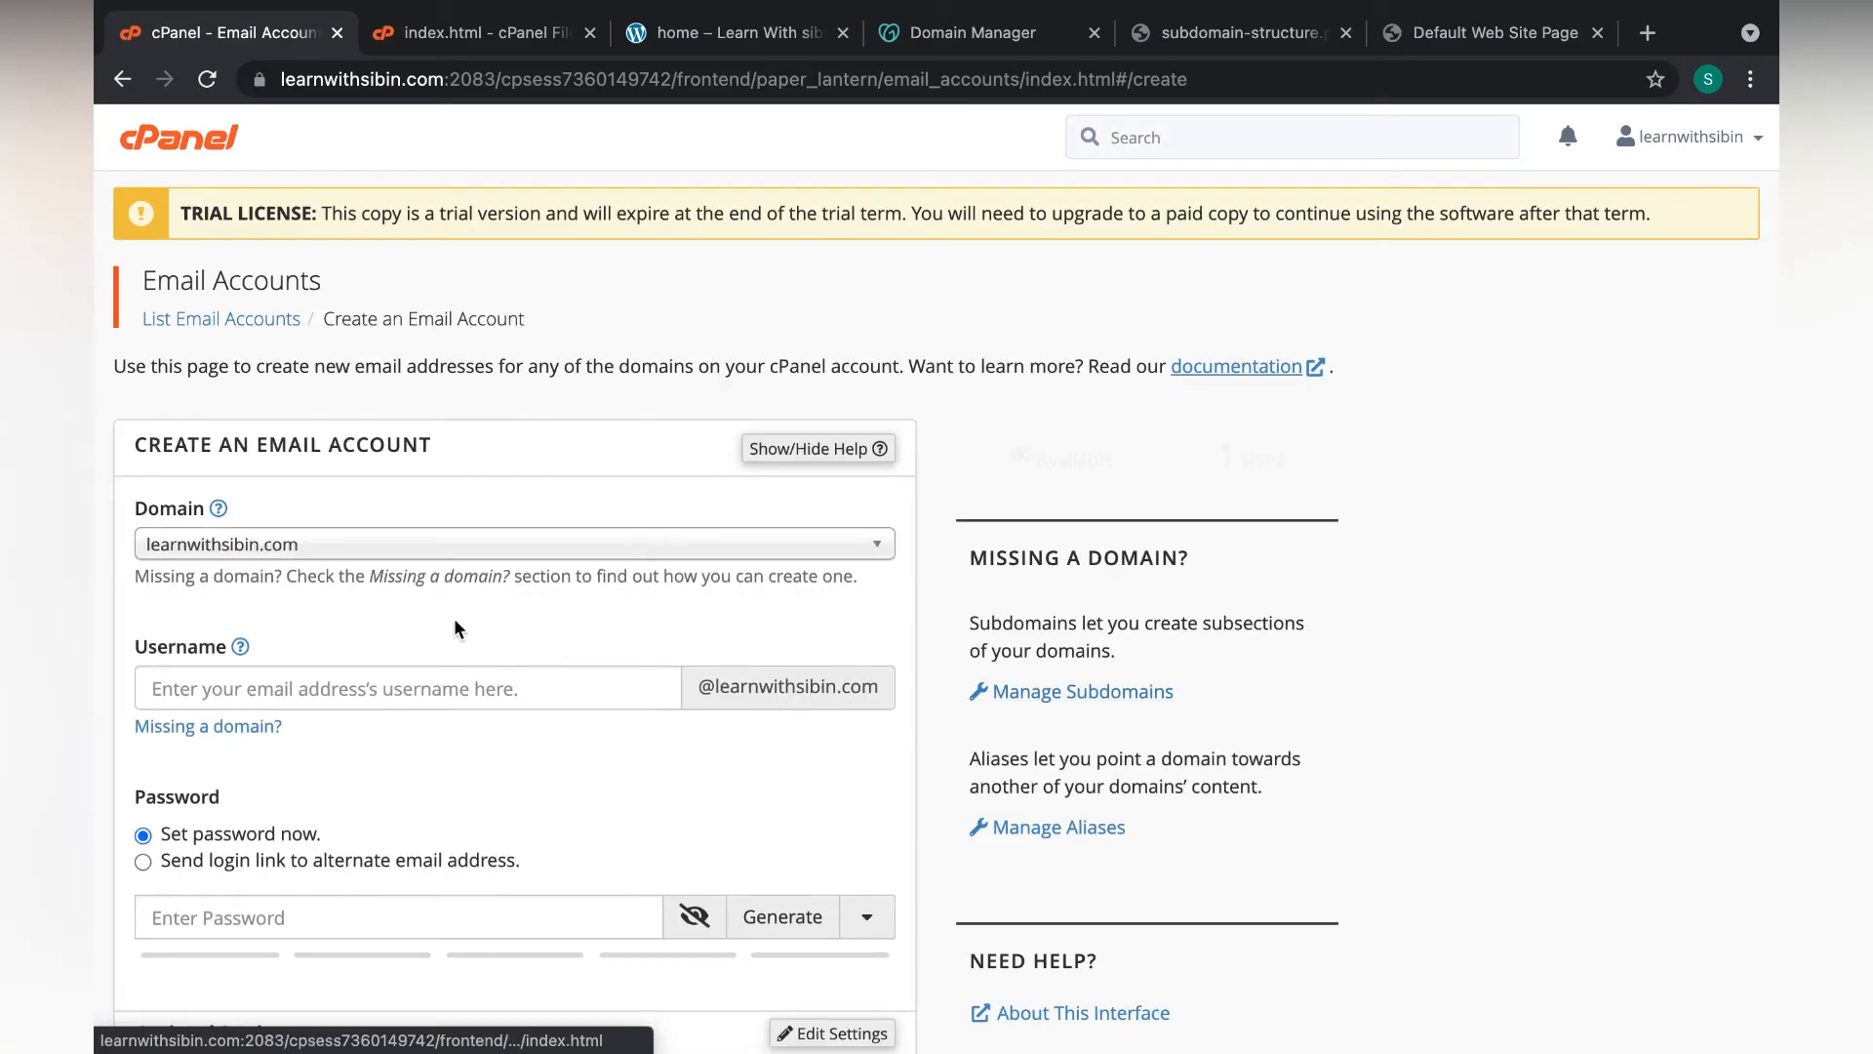
Choose demo.learnwithsibin.com as the new email account's domain and return to the cPanel home page without creating the account
scroll(390, 488, "down", 4)
left_click(335, 291)
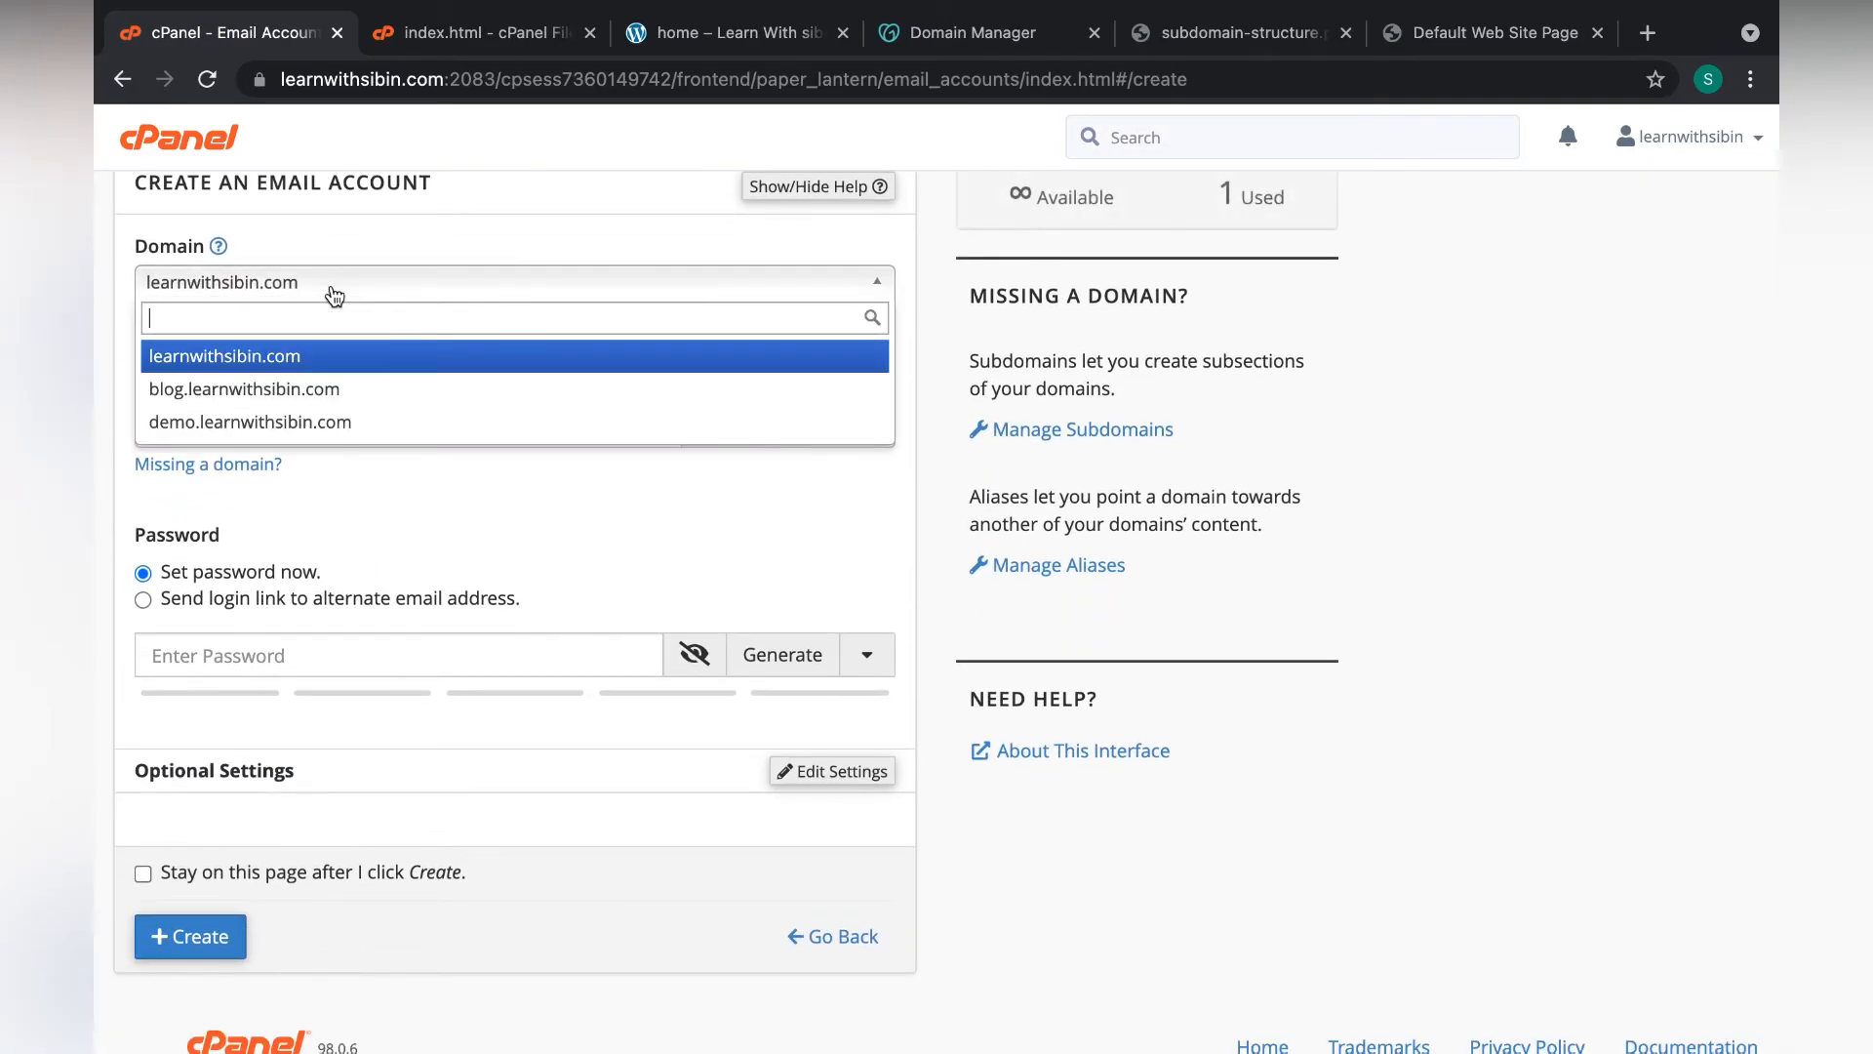
left_click(311, 417)
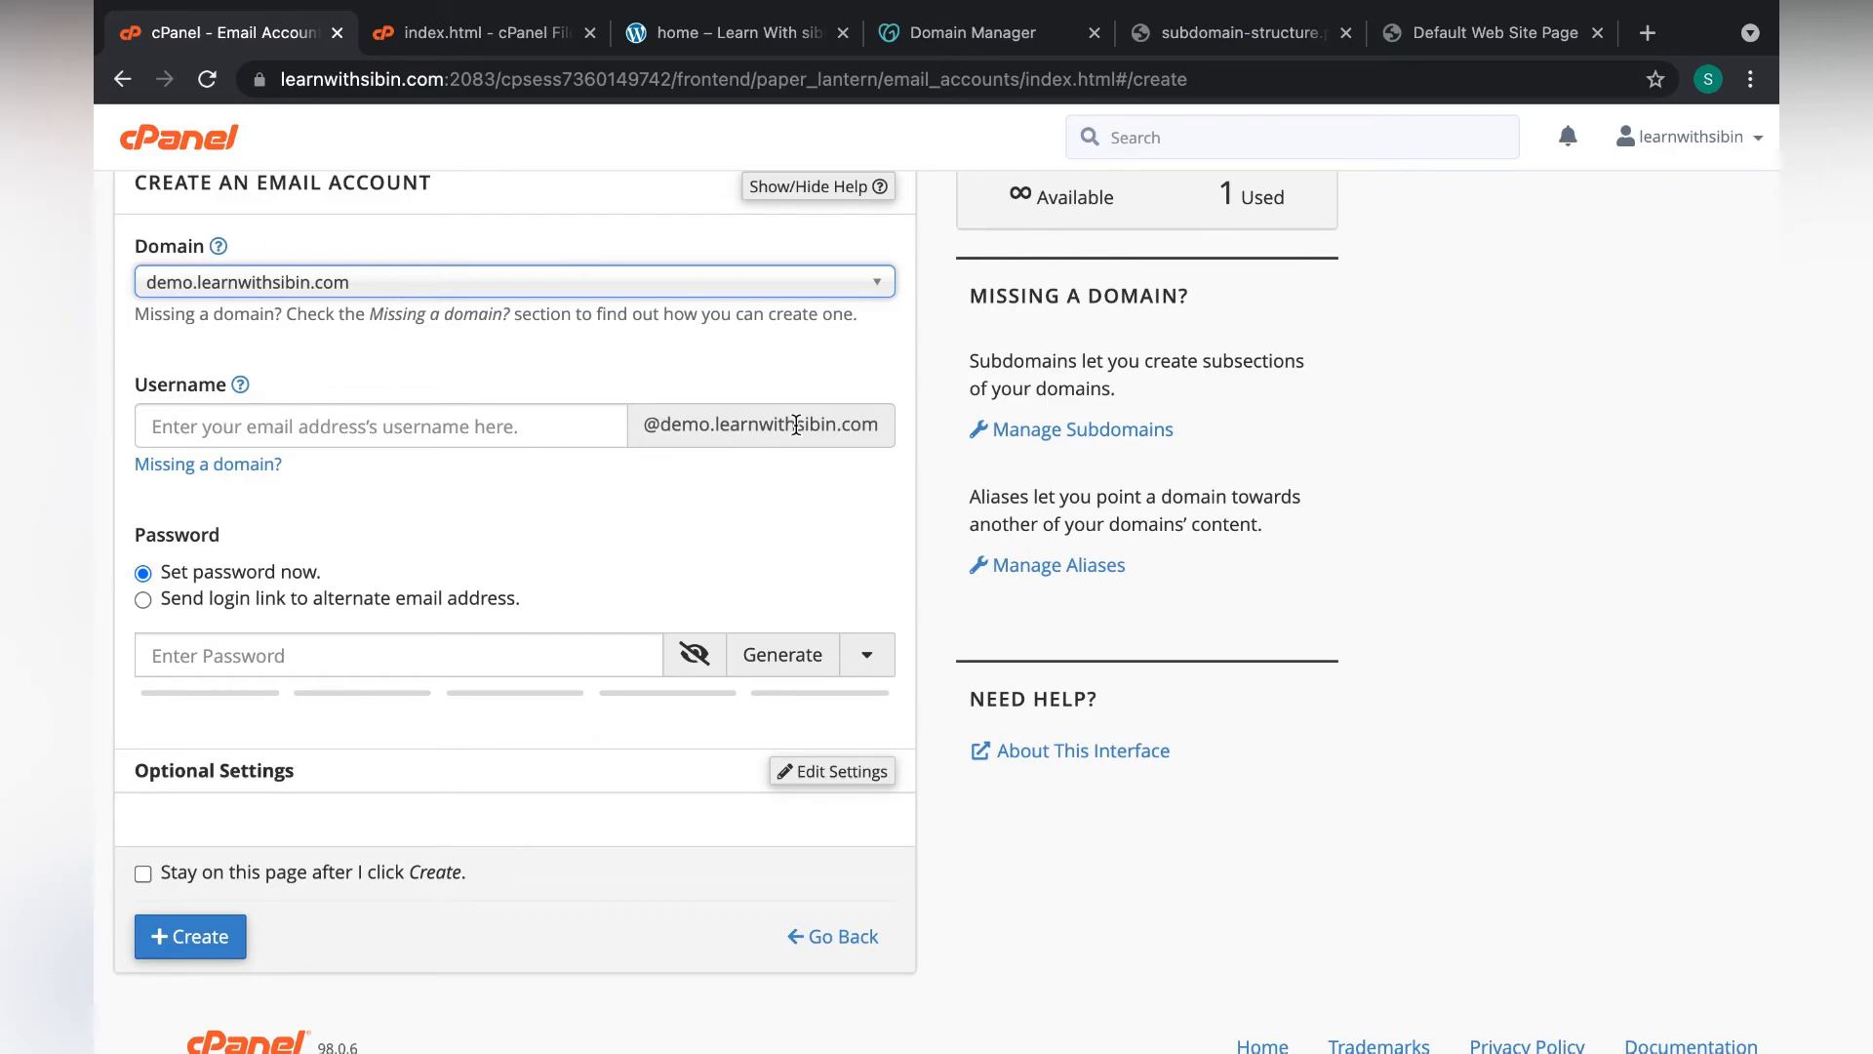
scroll(621, 419, "up", 5)
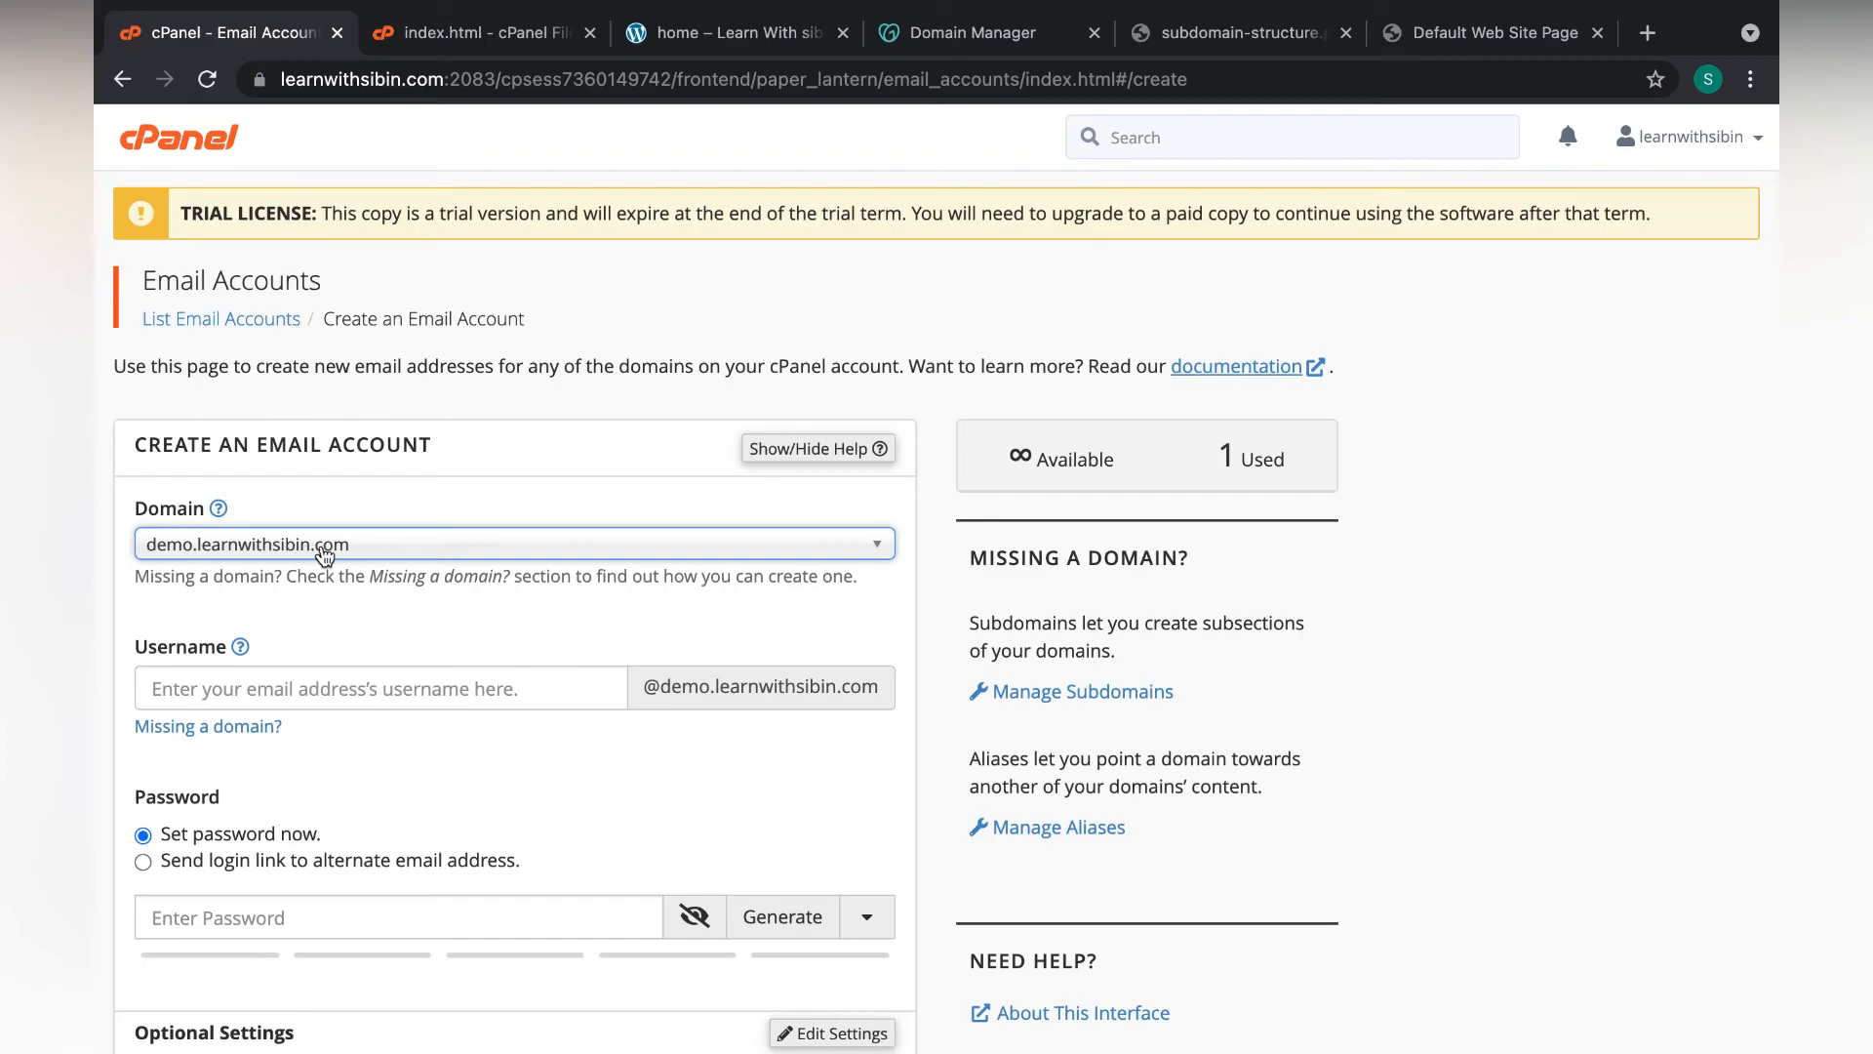
left_click(197, 159)
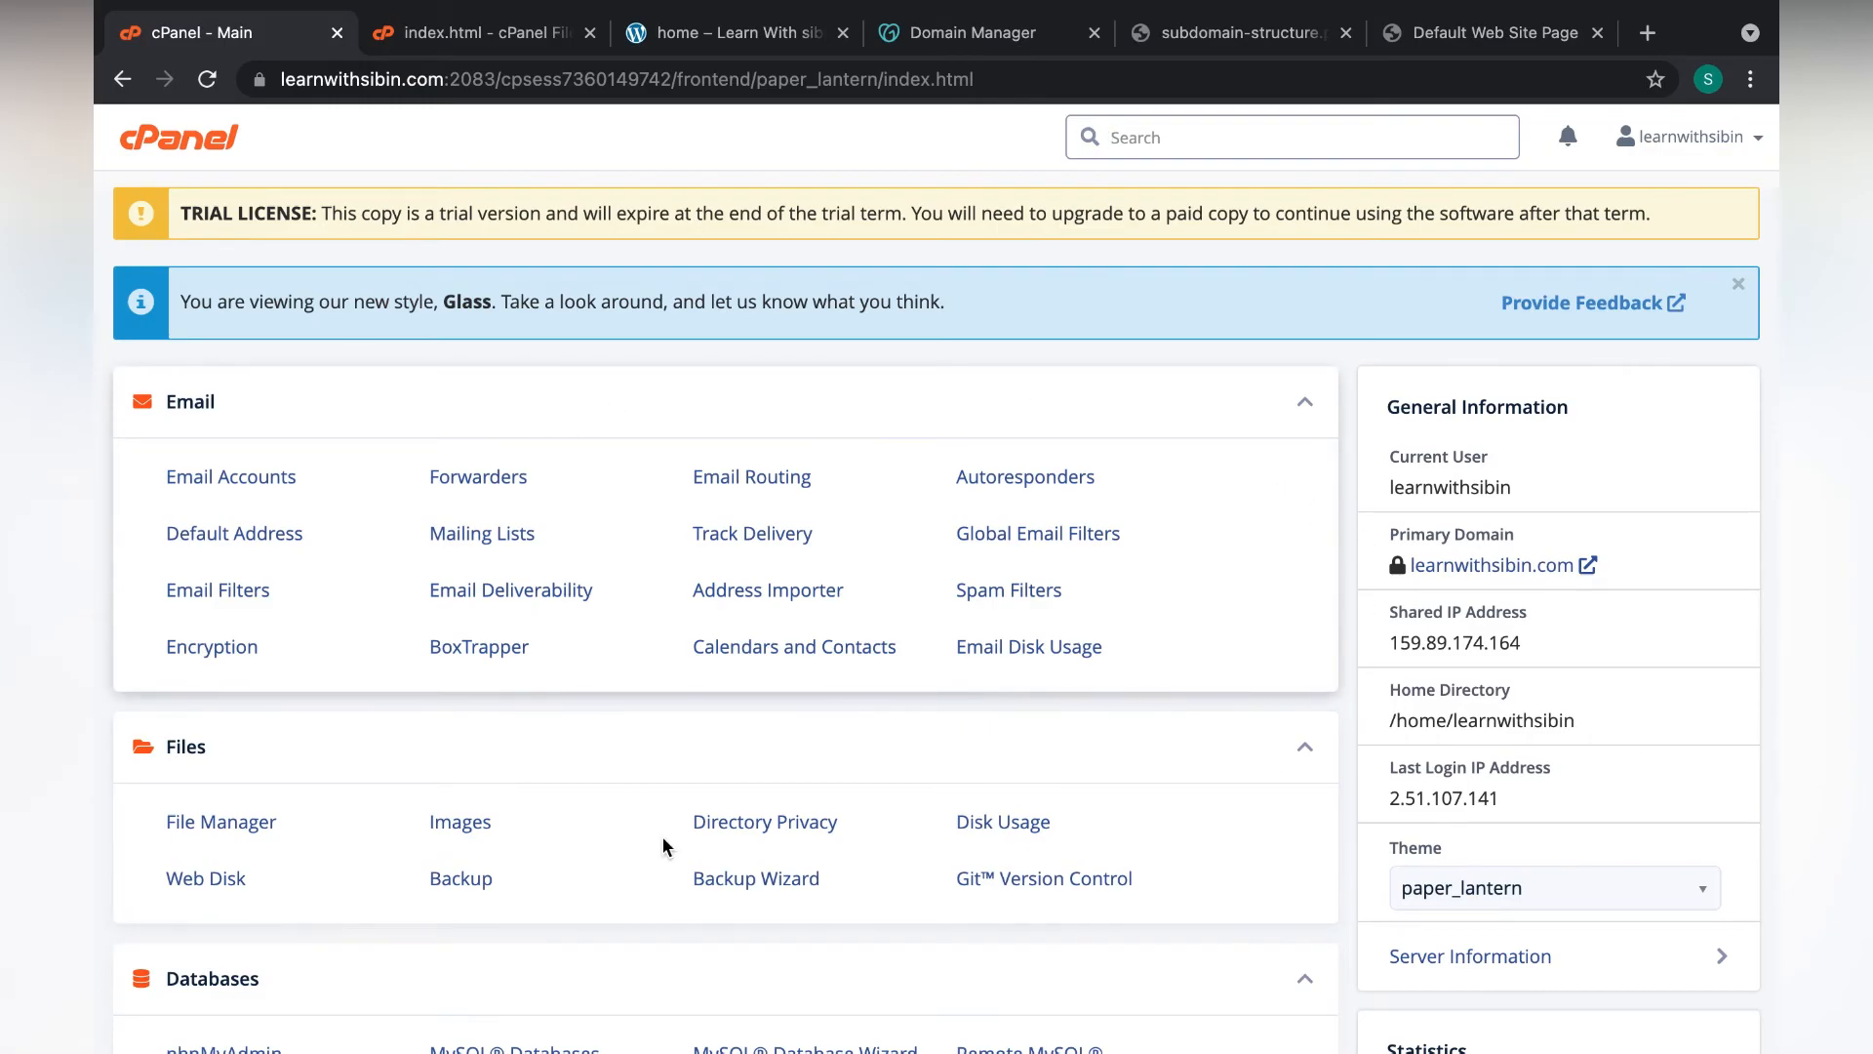
scroll(661, 835, "down", 1)
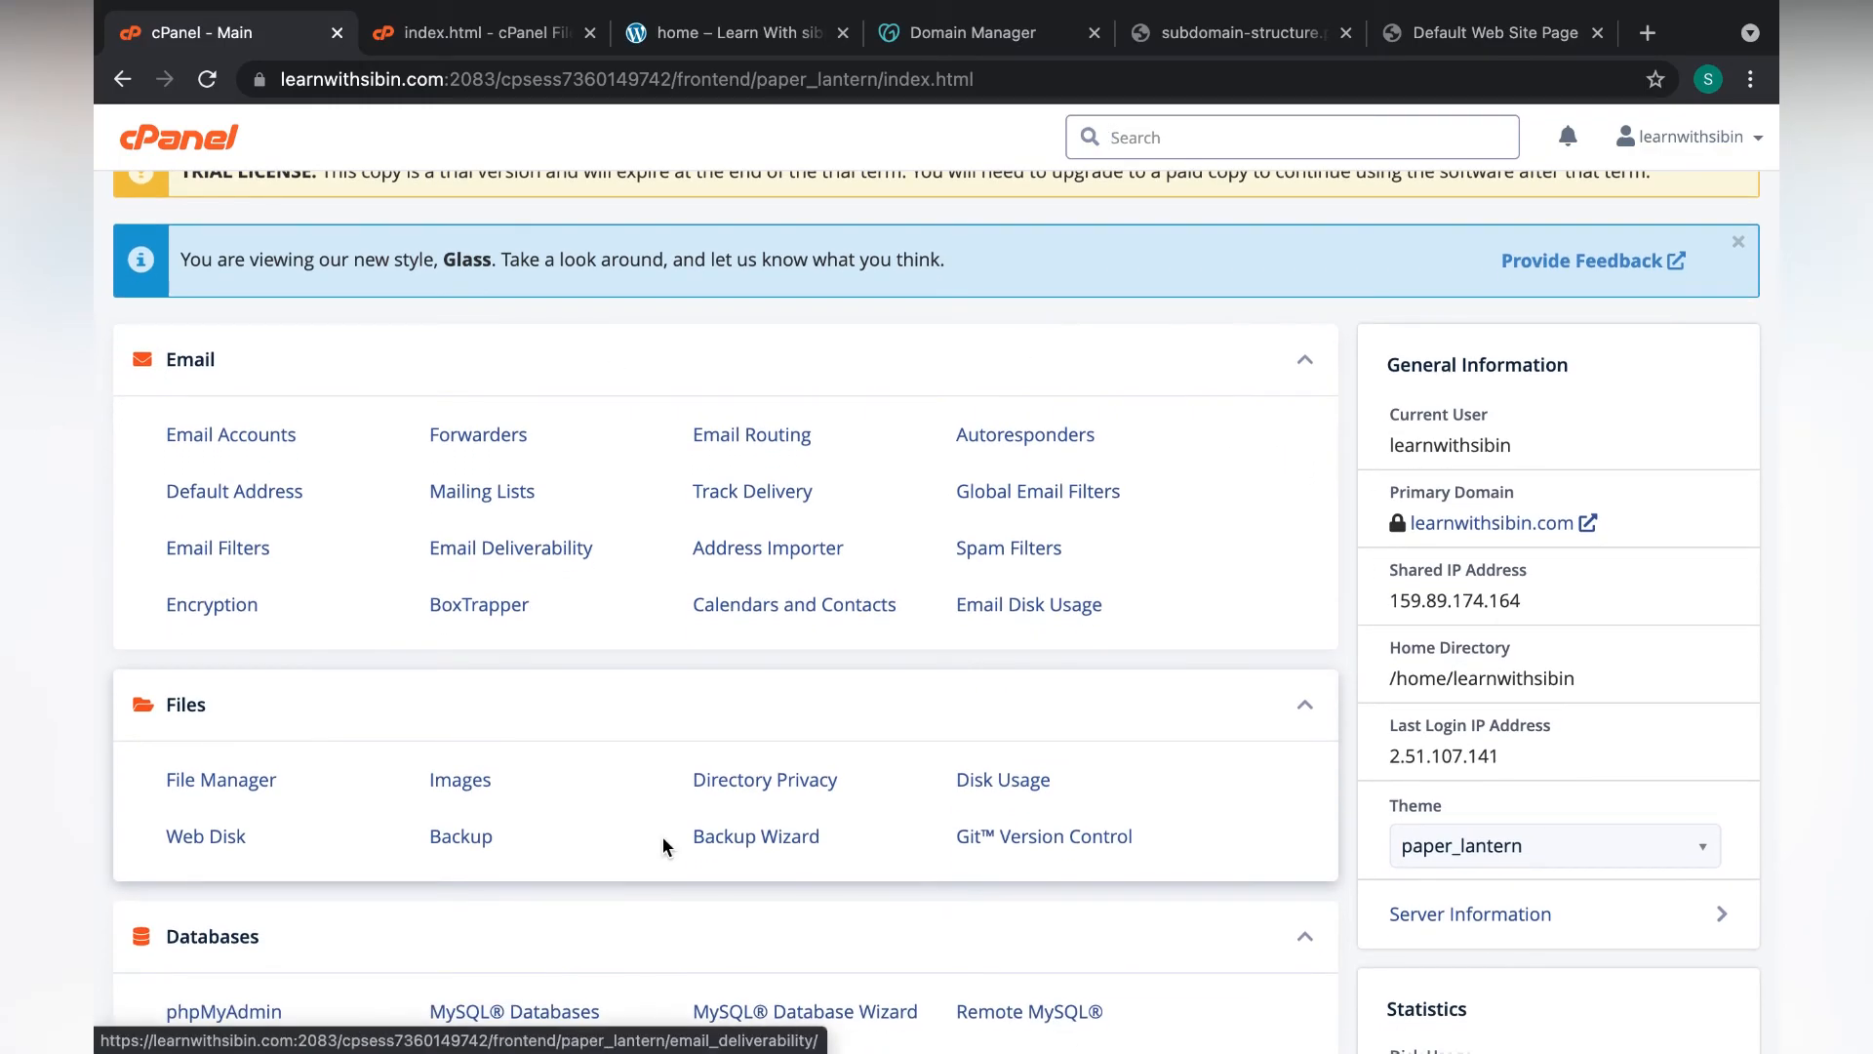
scroll(661, 835, "down", 2)
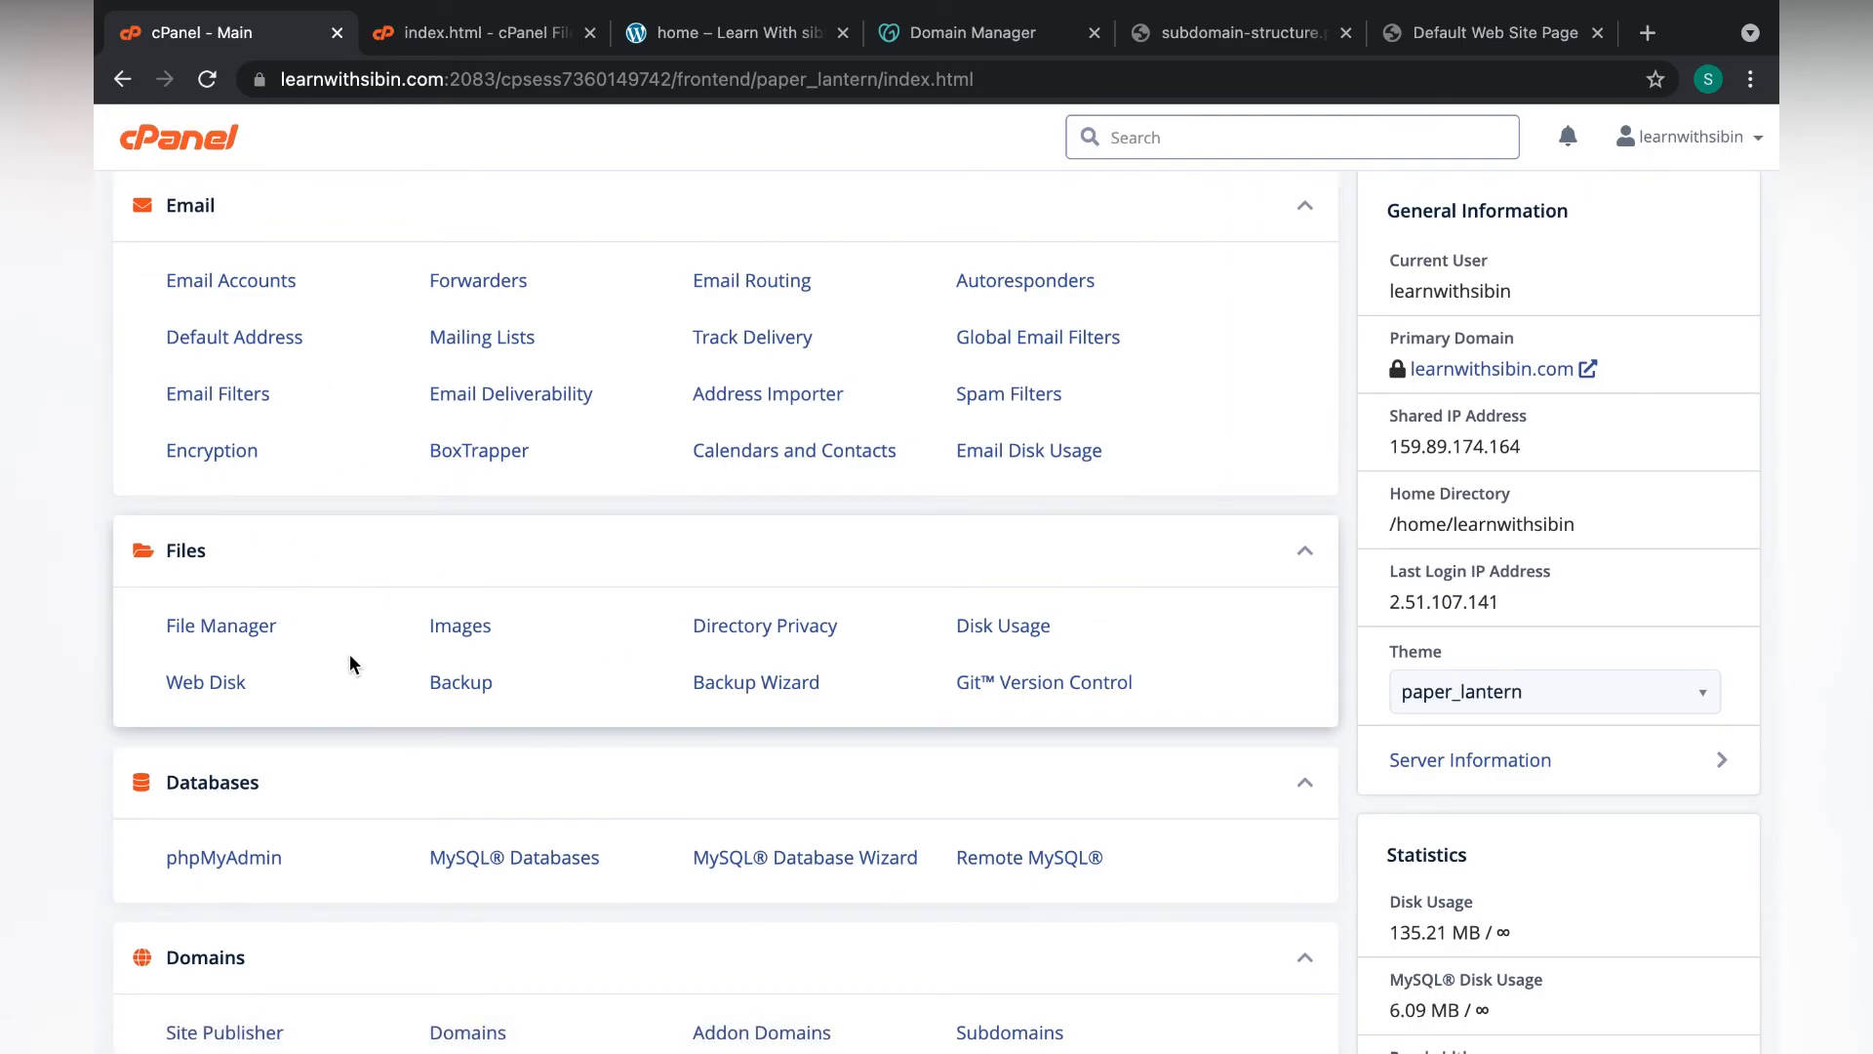
scroll(350, 654, "up", 2)
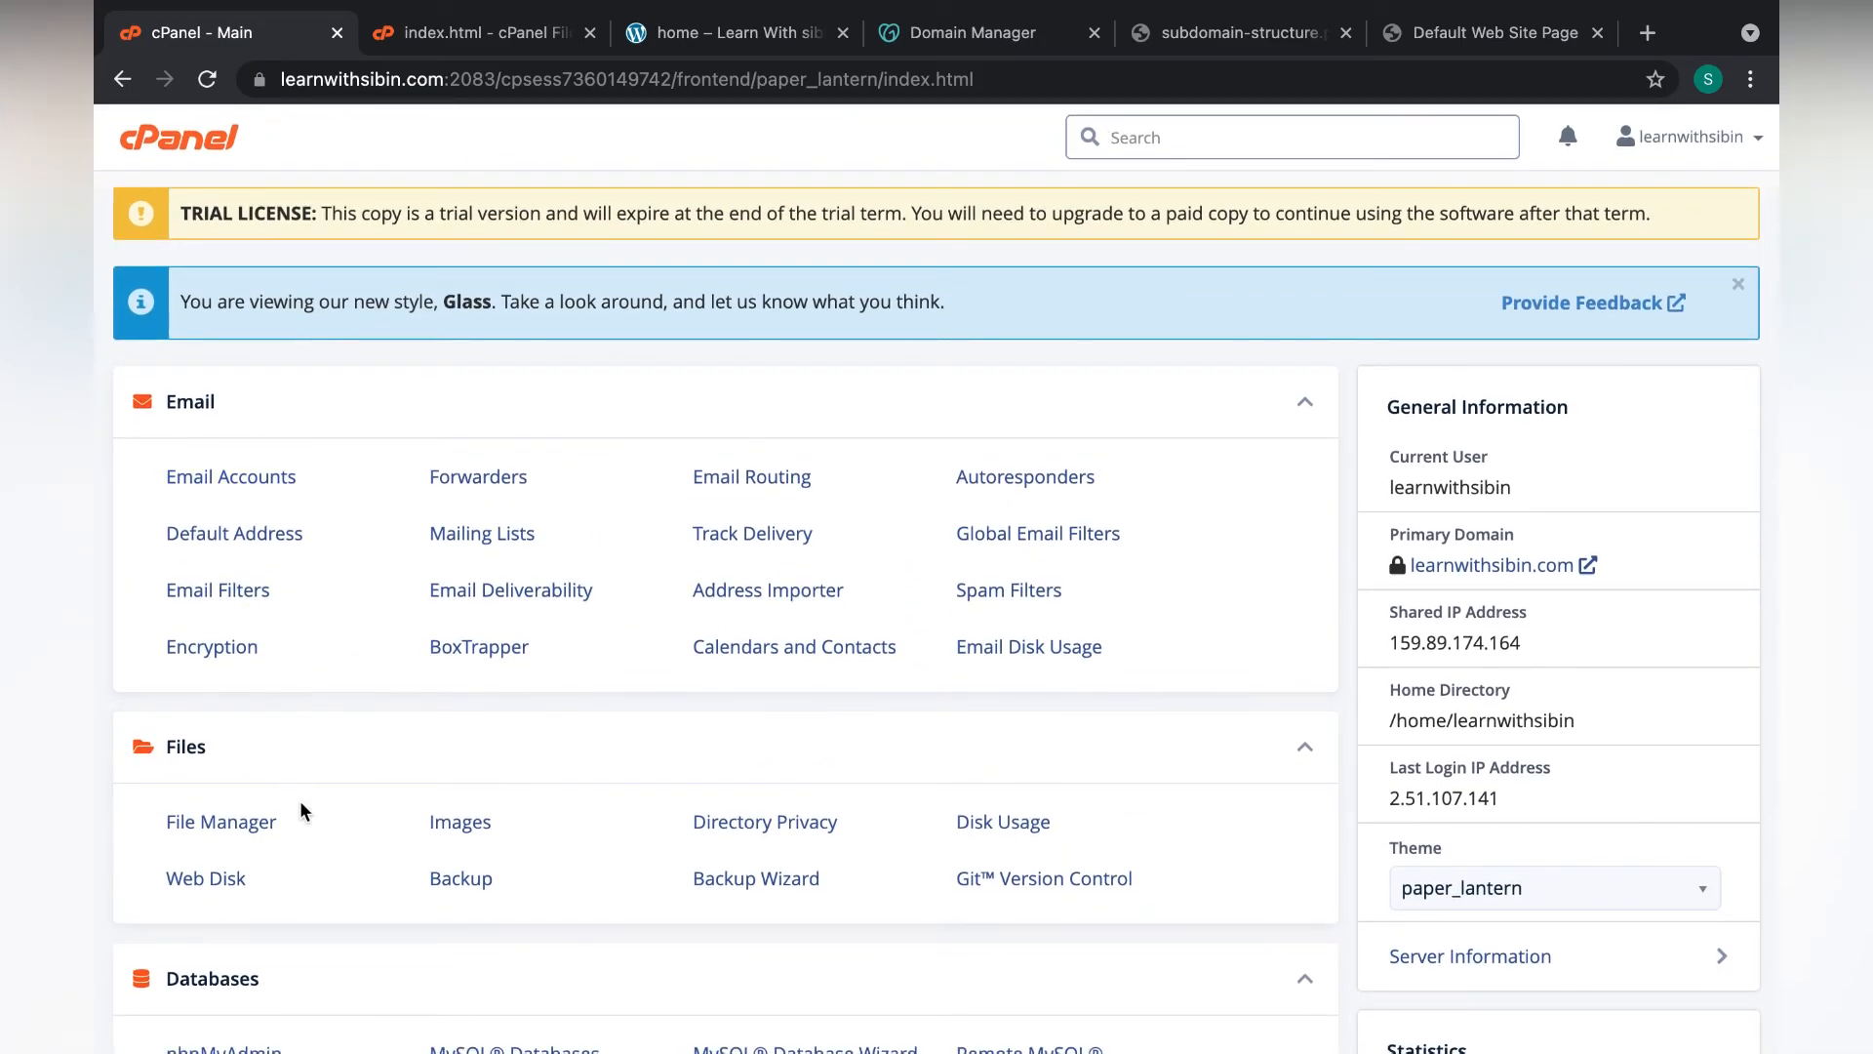